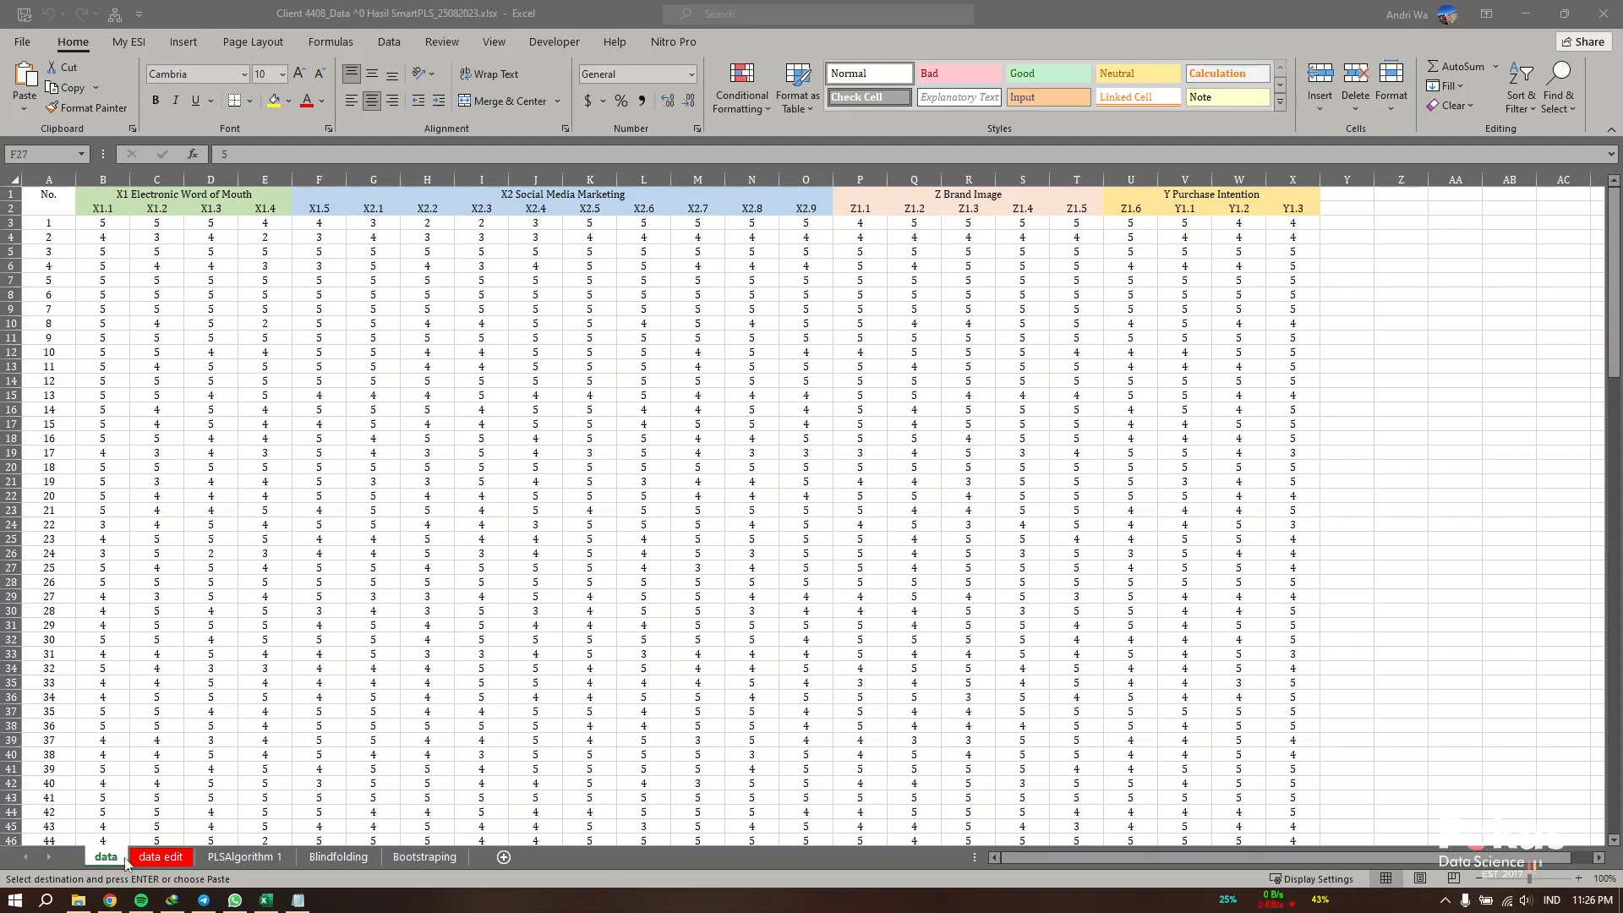
Step: Open the data edit sheet and review its indicator header row and the response values below it
left_click(160, 857)
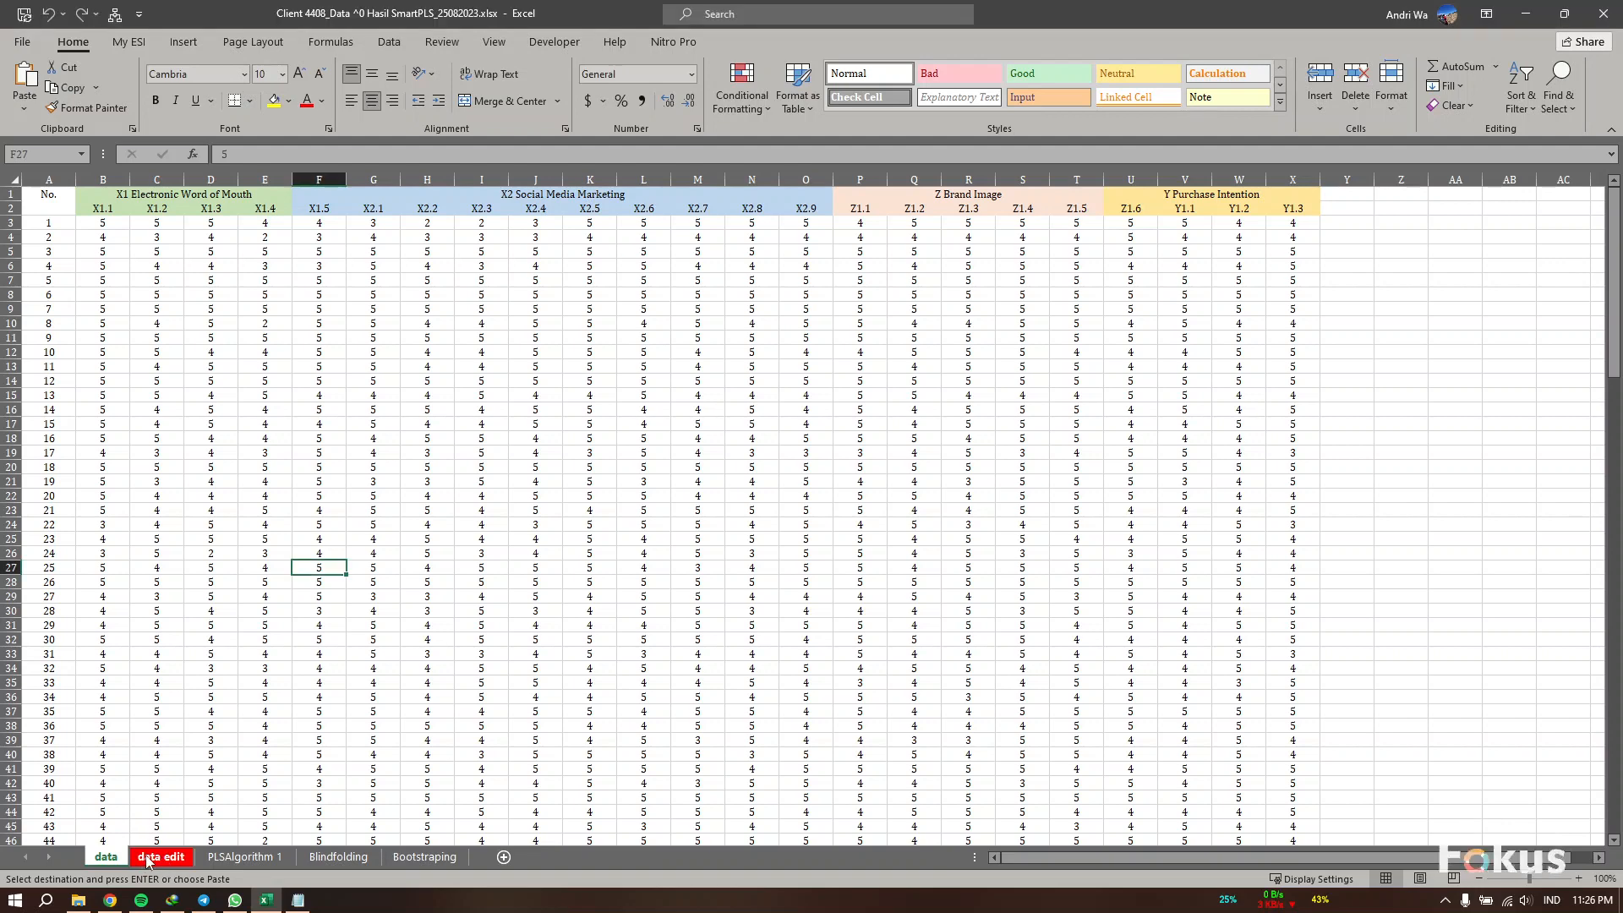
key("ctrl+Home")
key("ctrl+shift+End")
left_click(265, 568)
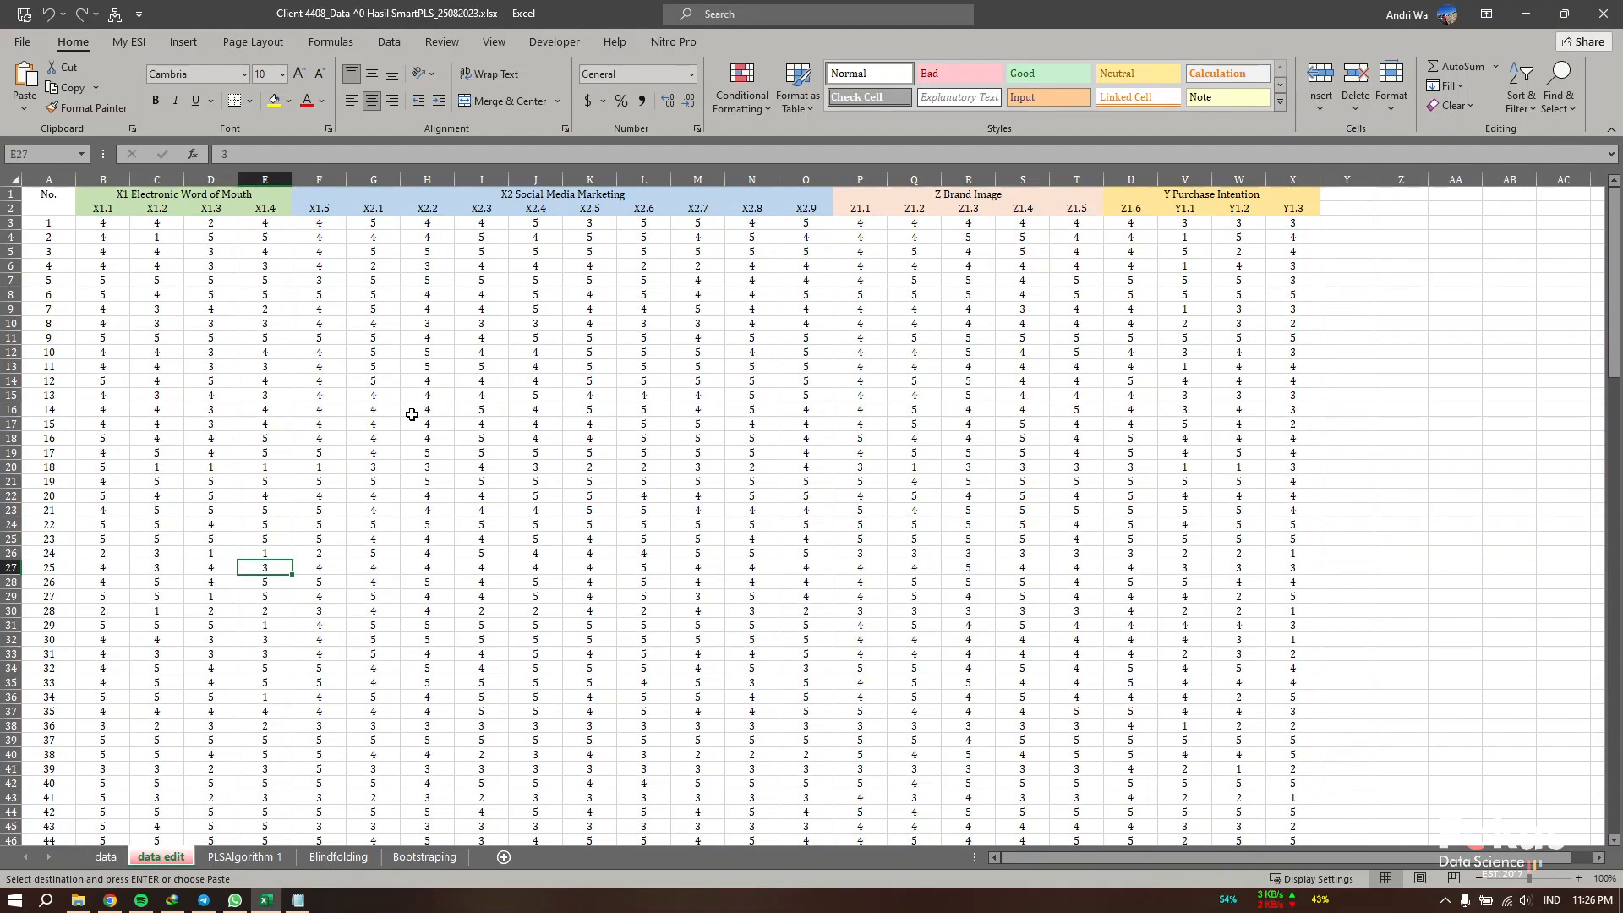
left_click(117, 207)
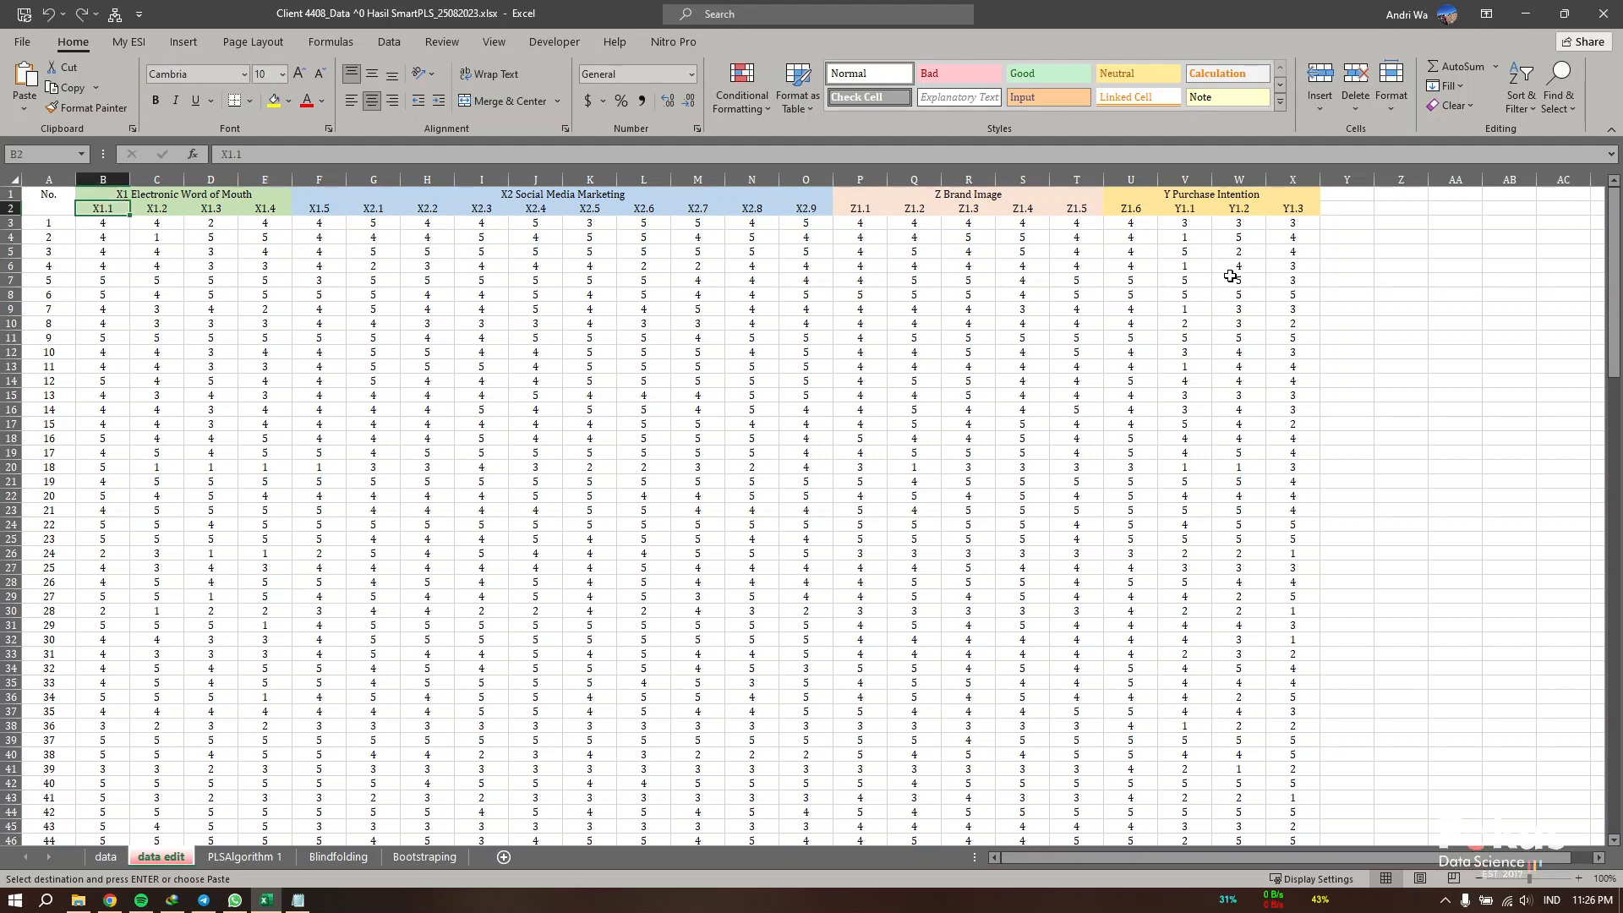
left_click(535, 323)
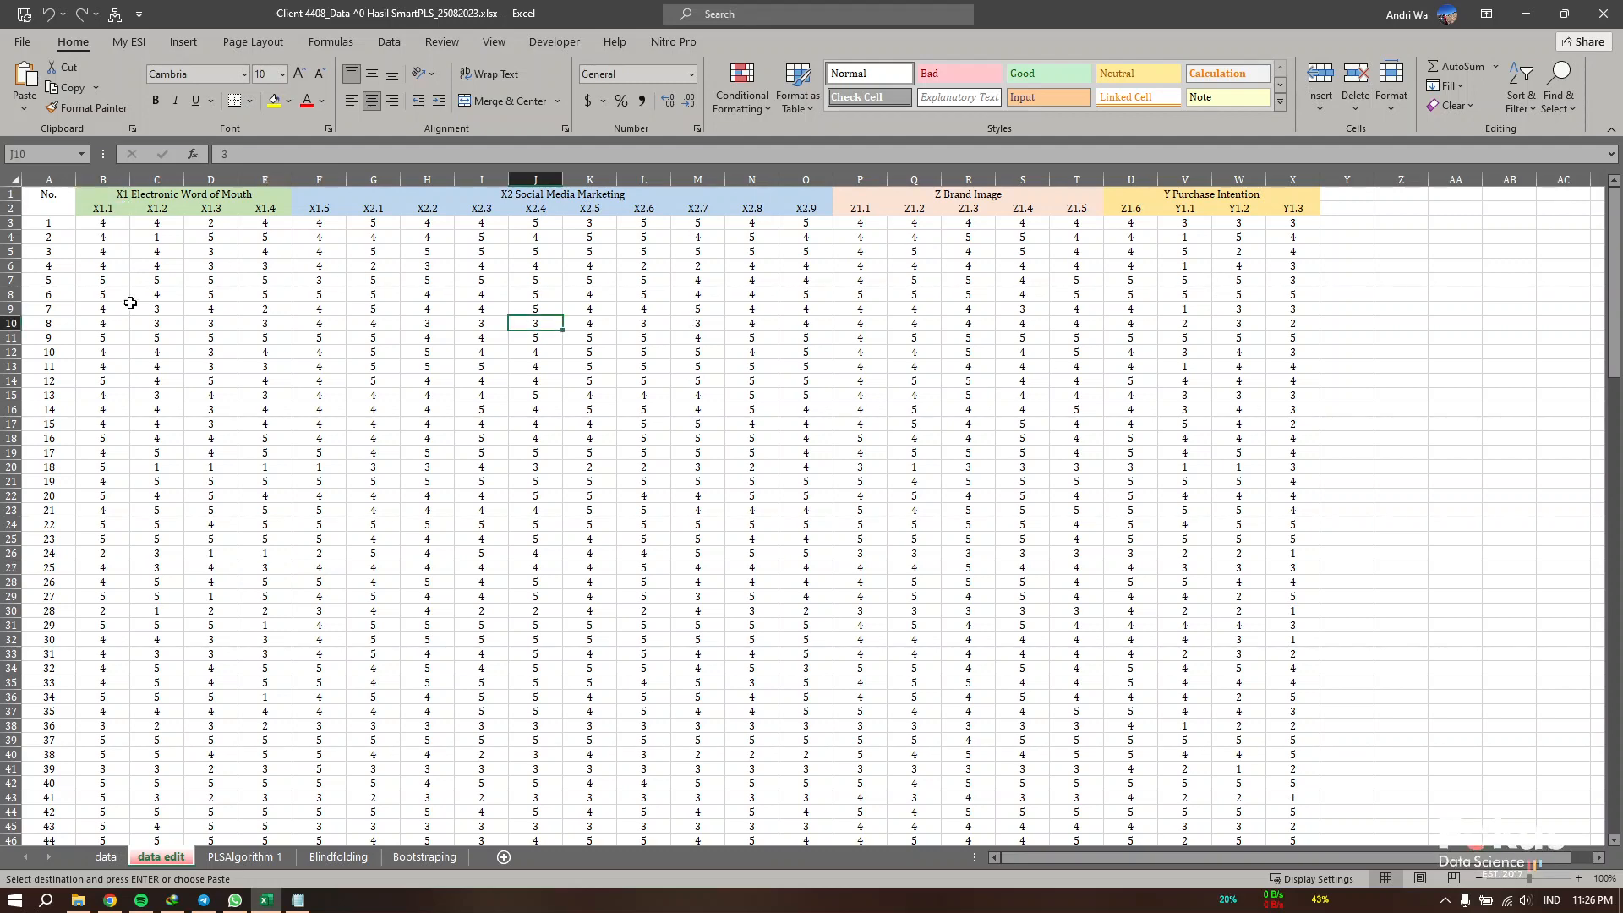
left_click(112, 212)
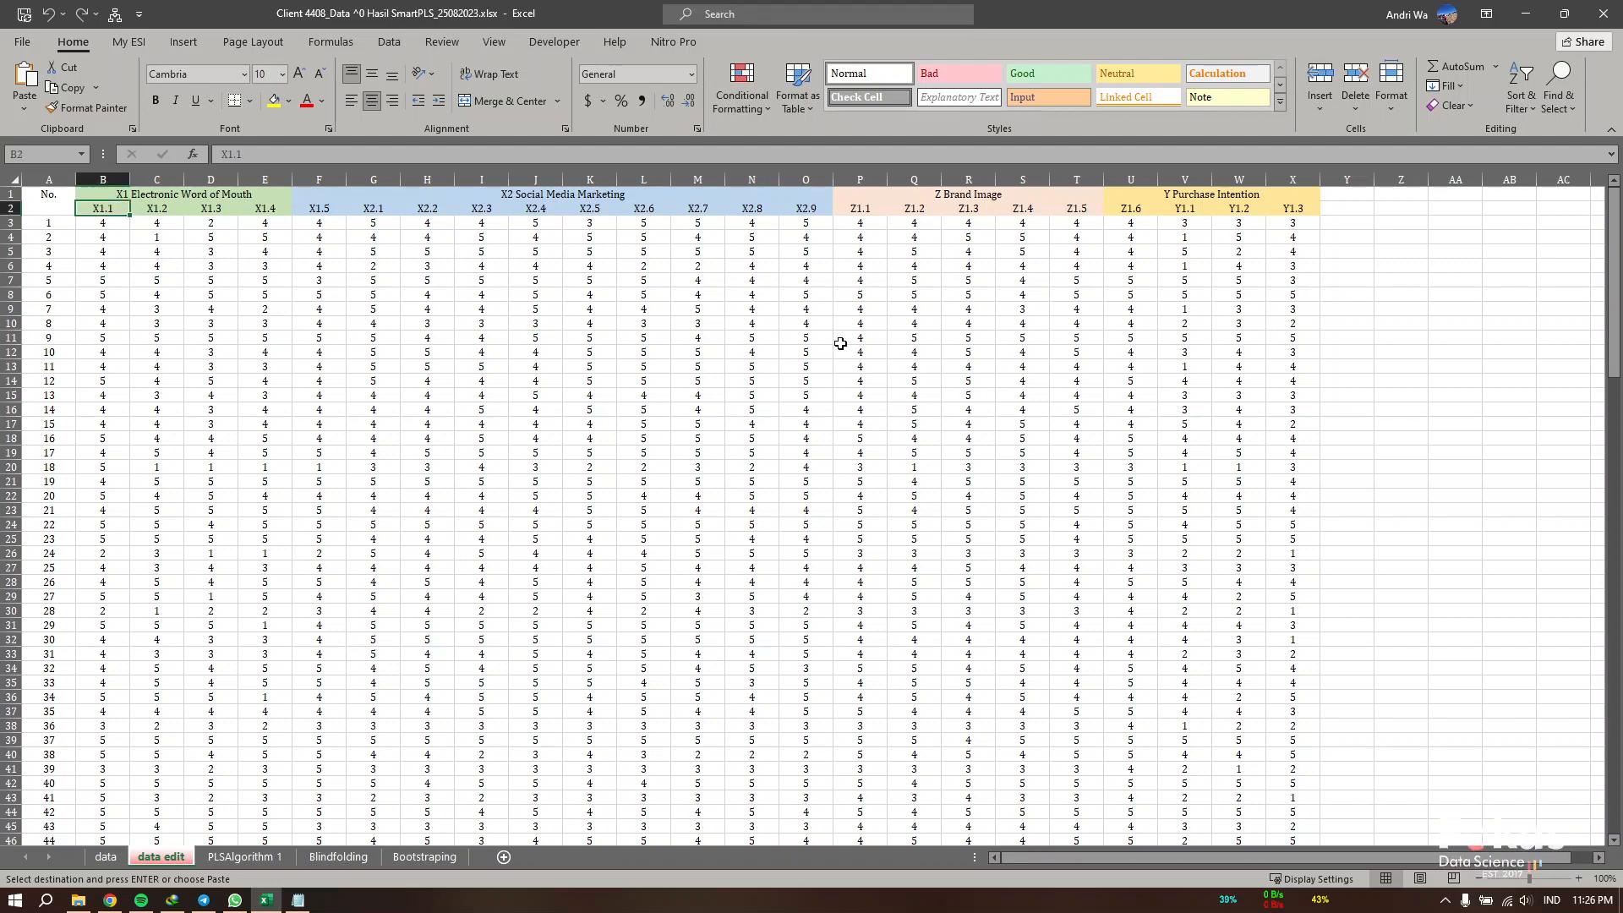
left_click(490, 281)
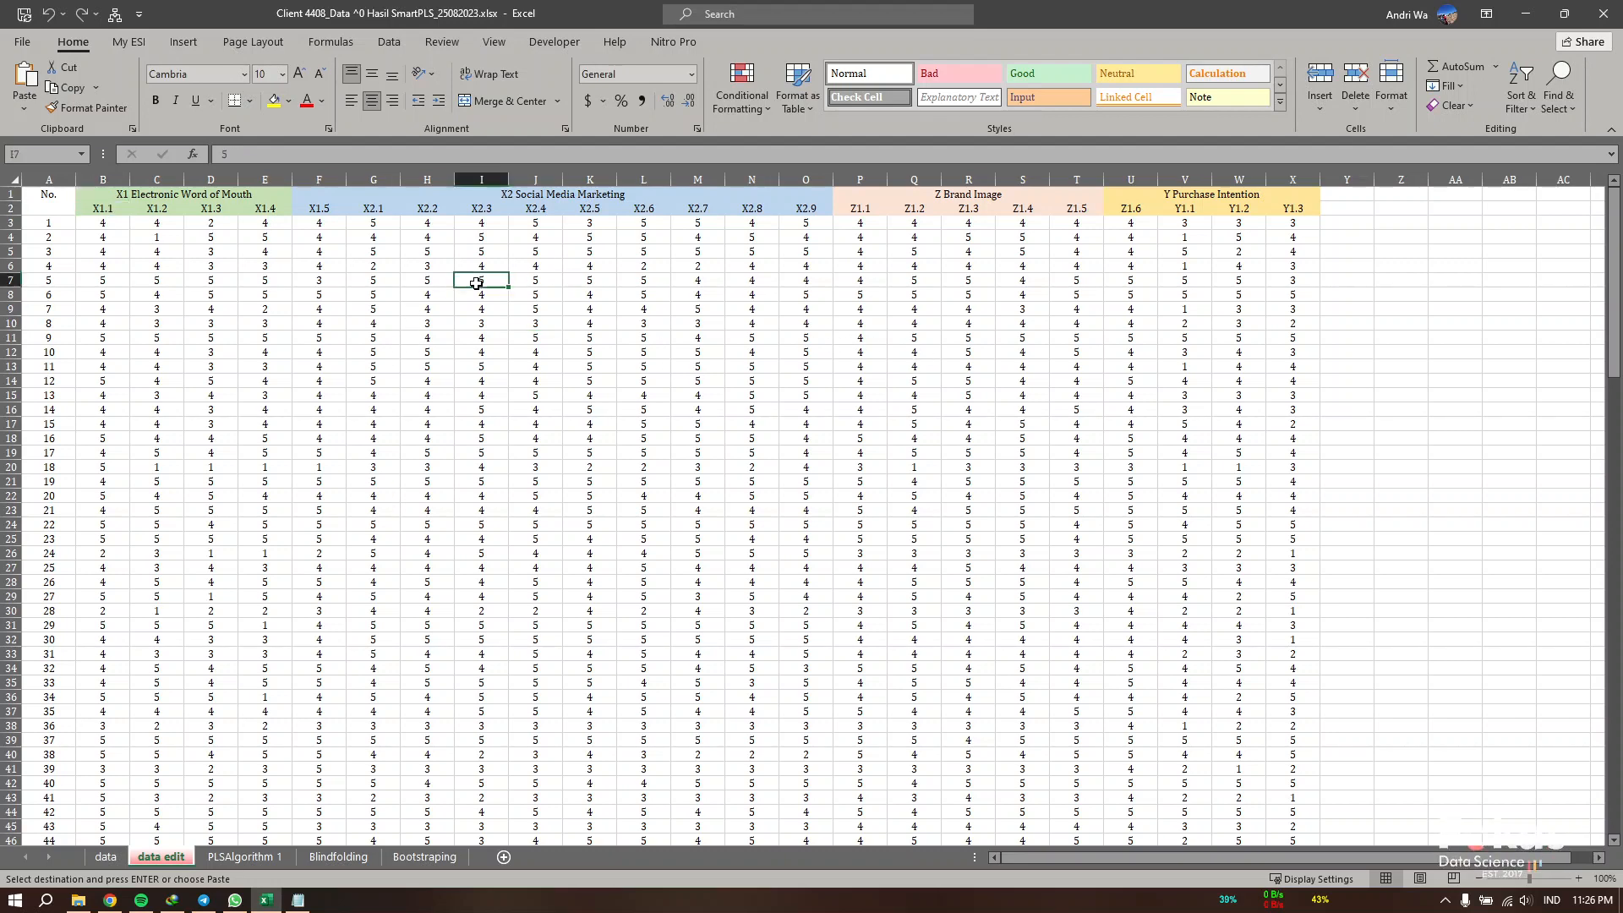
Step: Copy the indicator headers and all responses, range B2:X152, from the data edit sheet
left_click_drag(87, 211, 1275, 457)
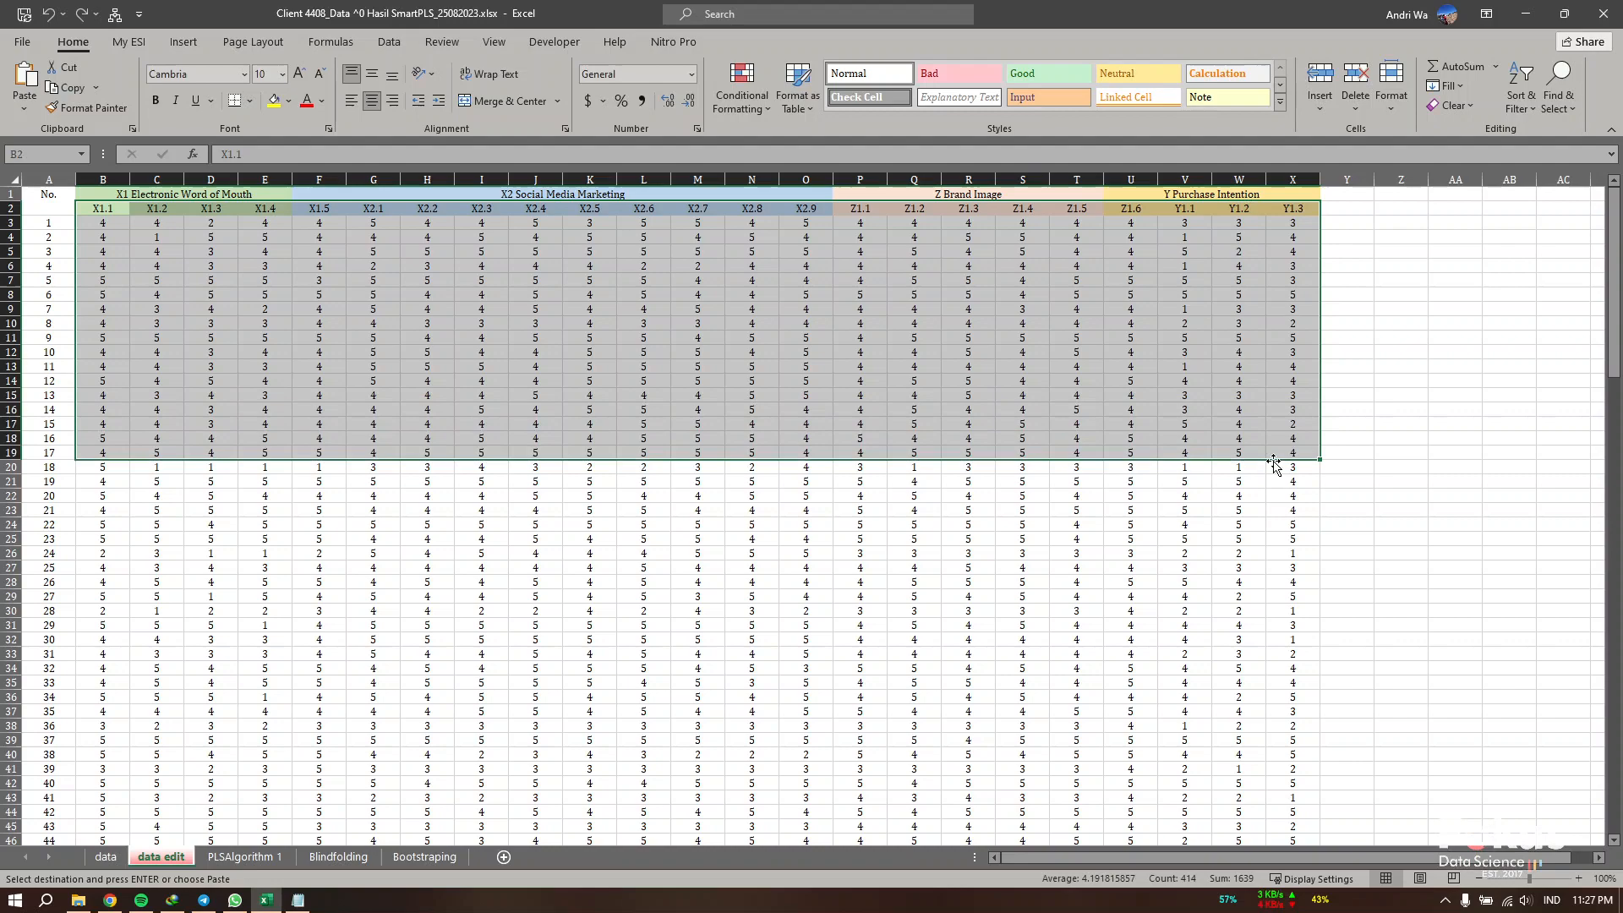
left_click(108, 209)
scroll(1125, 603, "down", 14)
scroll(1125, 603, "down", 20)
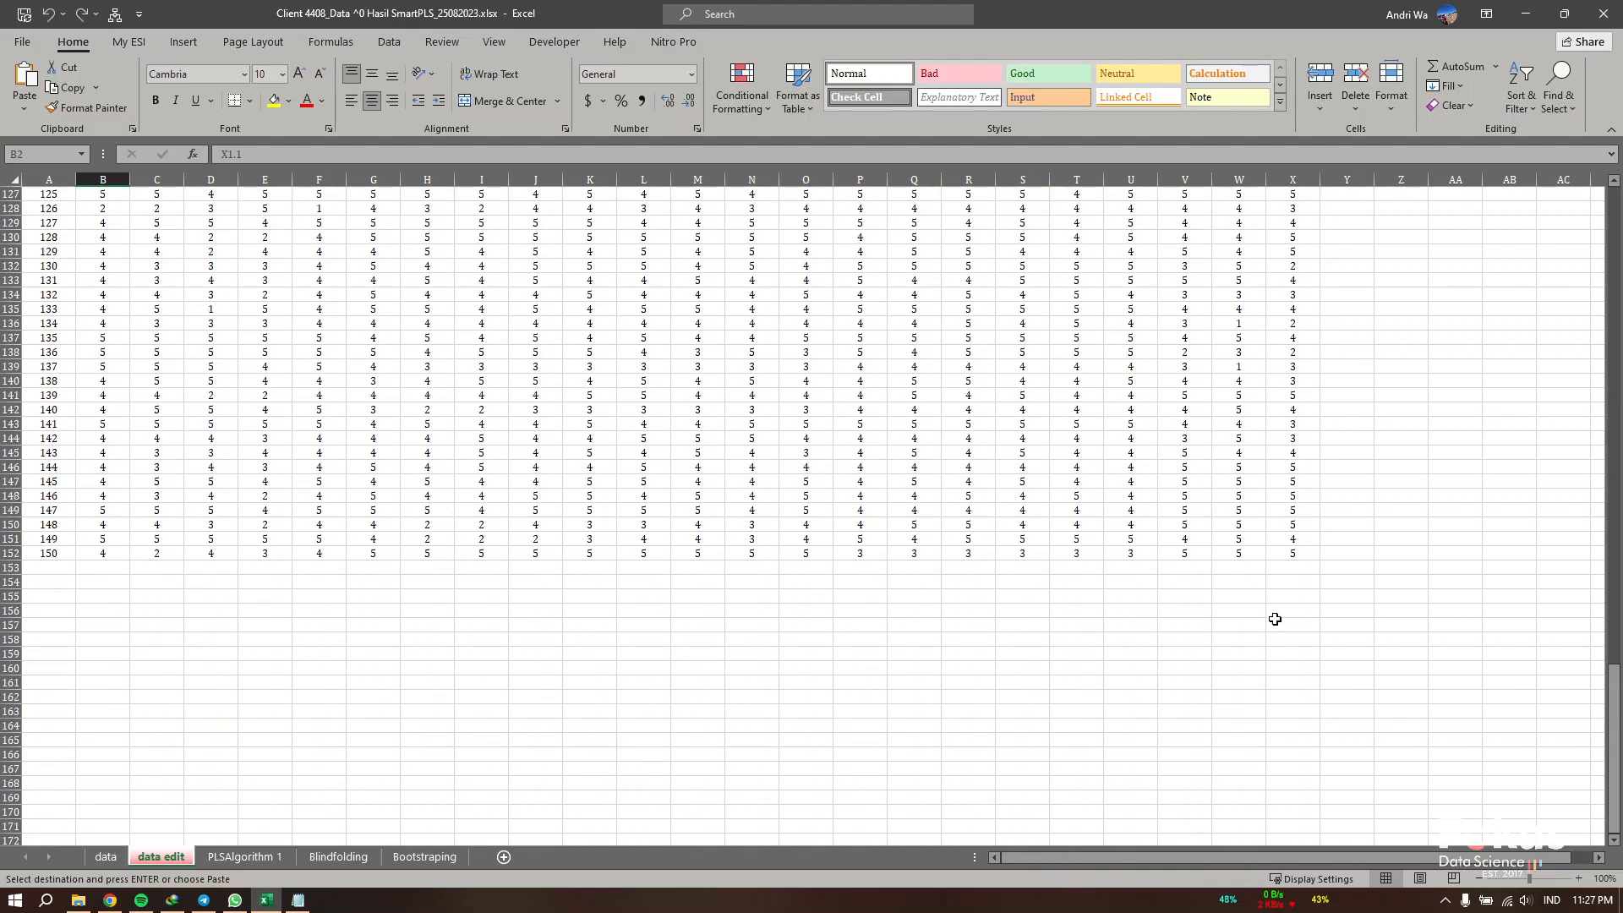
left_click(1295, 546, "shift")
key("ctrl+c")
scroll(450, 355, "up", 20)
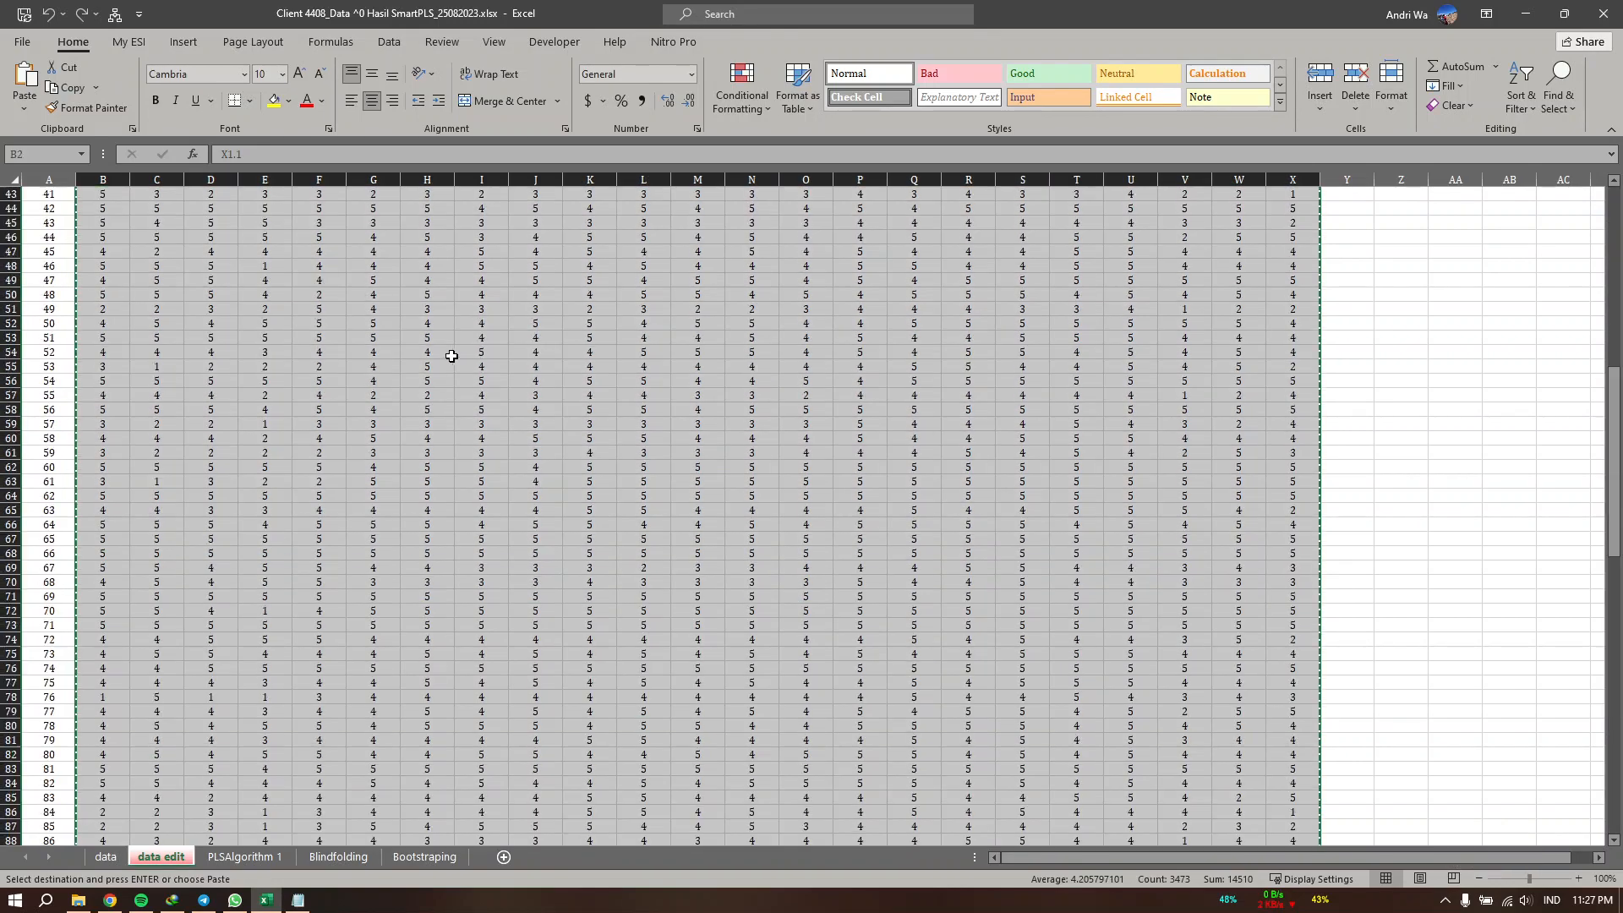
Step: Create a blank workbook and paste the copied data as values only, starting at cell A1
left_click(28, 43)
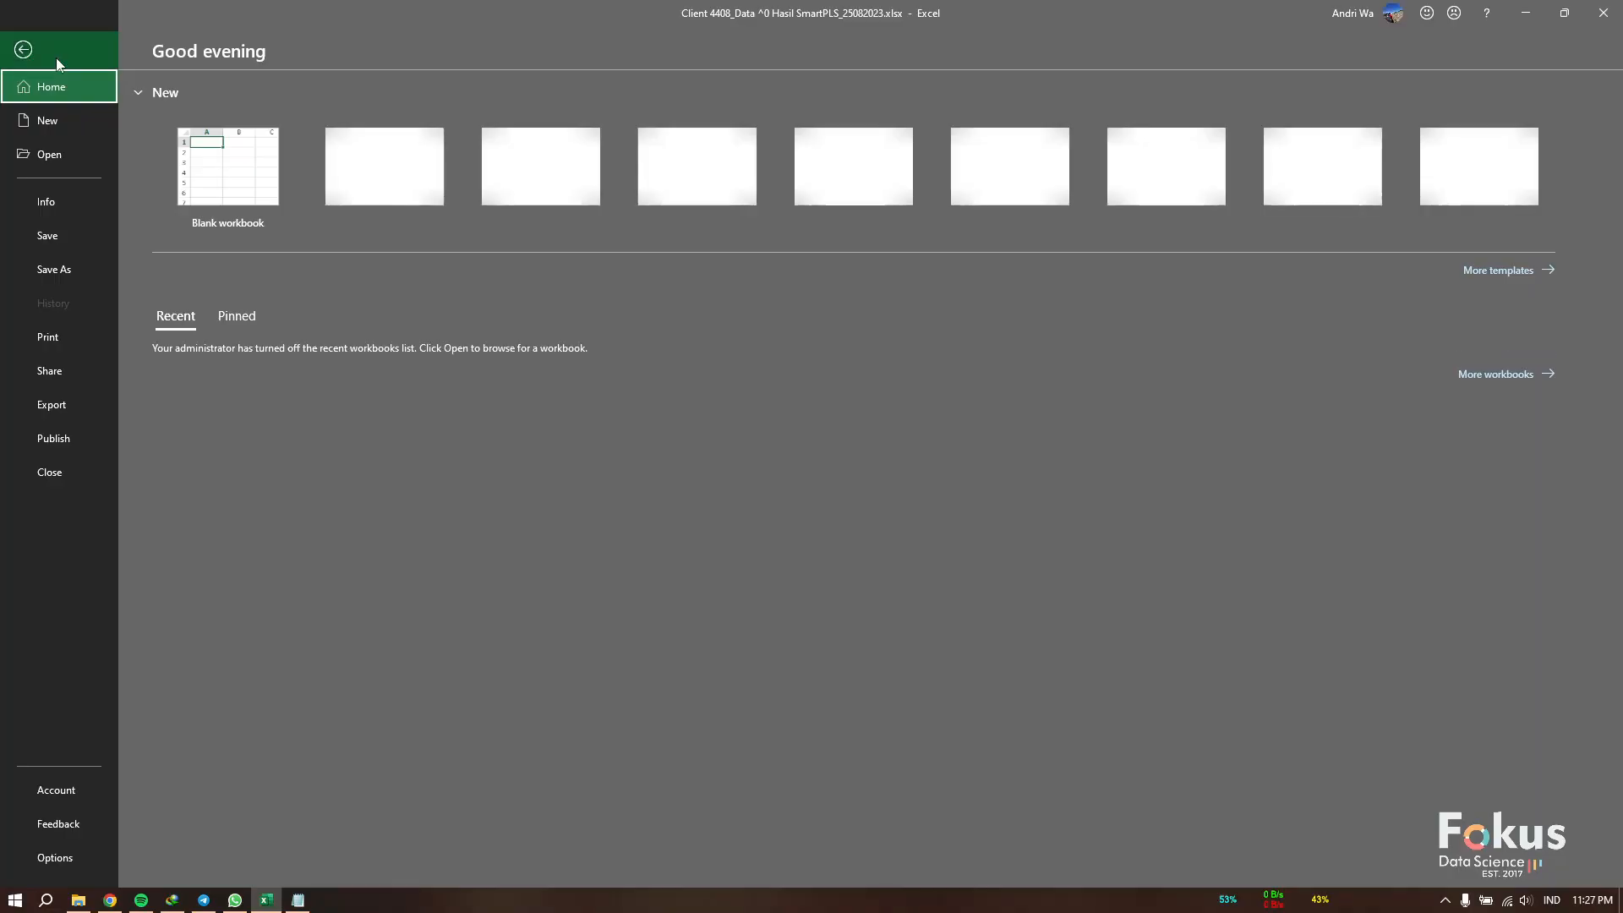
left_click(218, 188)
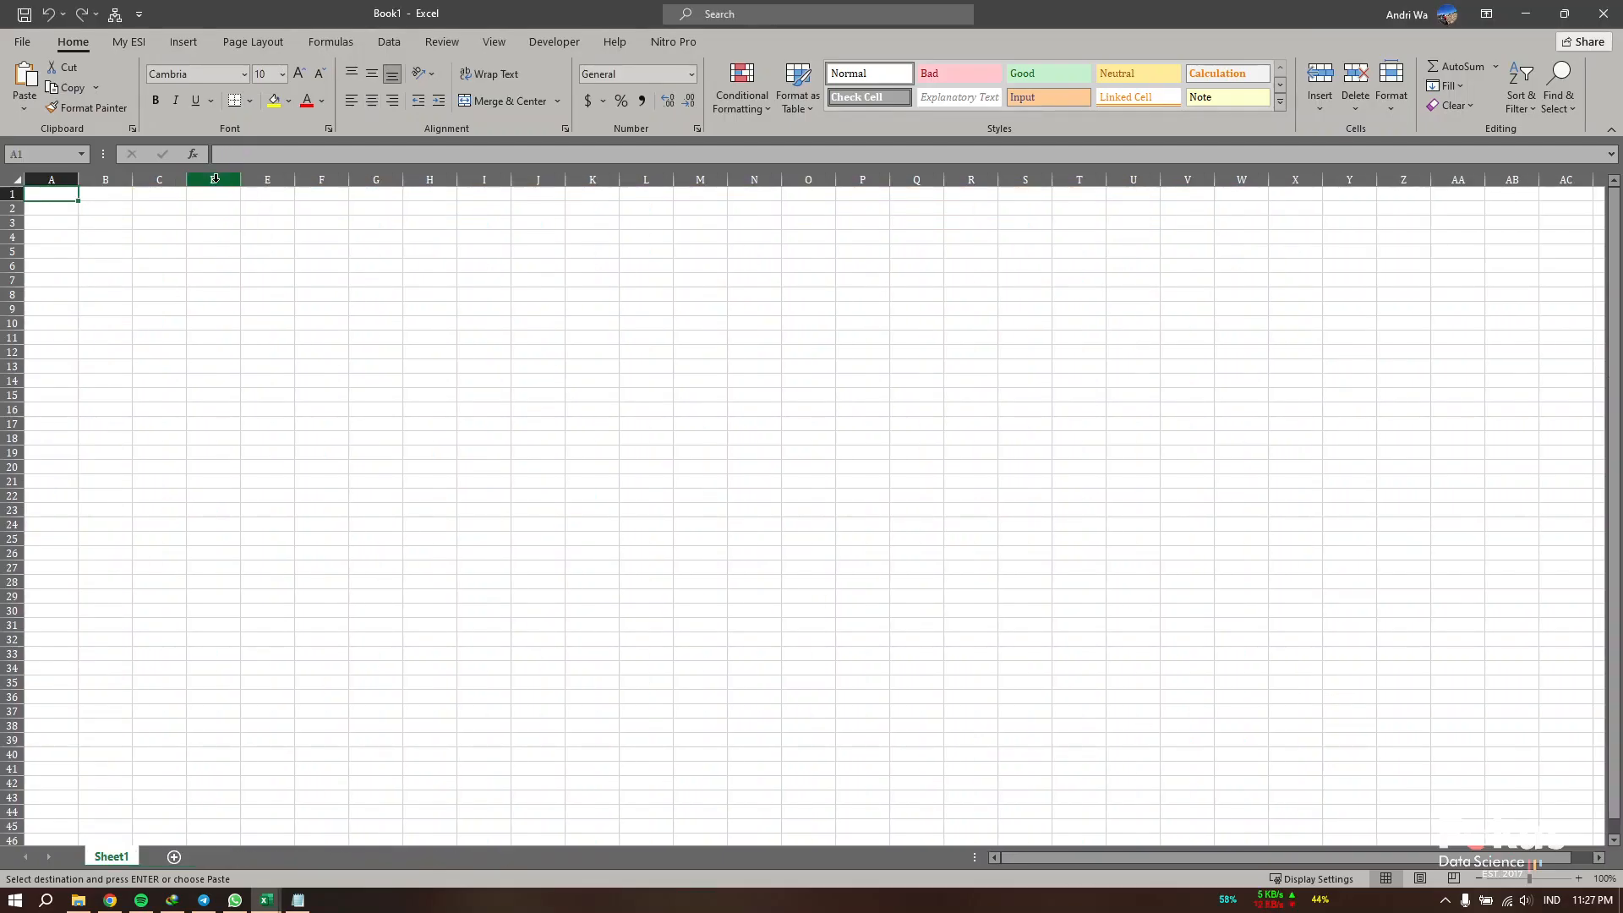
right_click(48, 199)
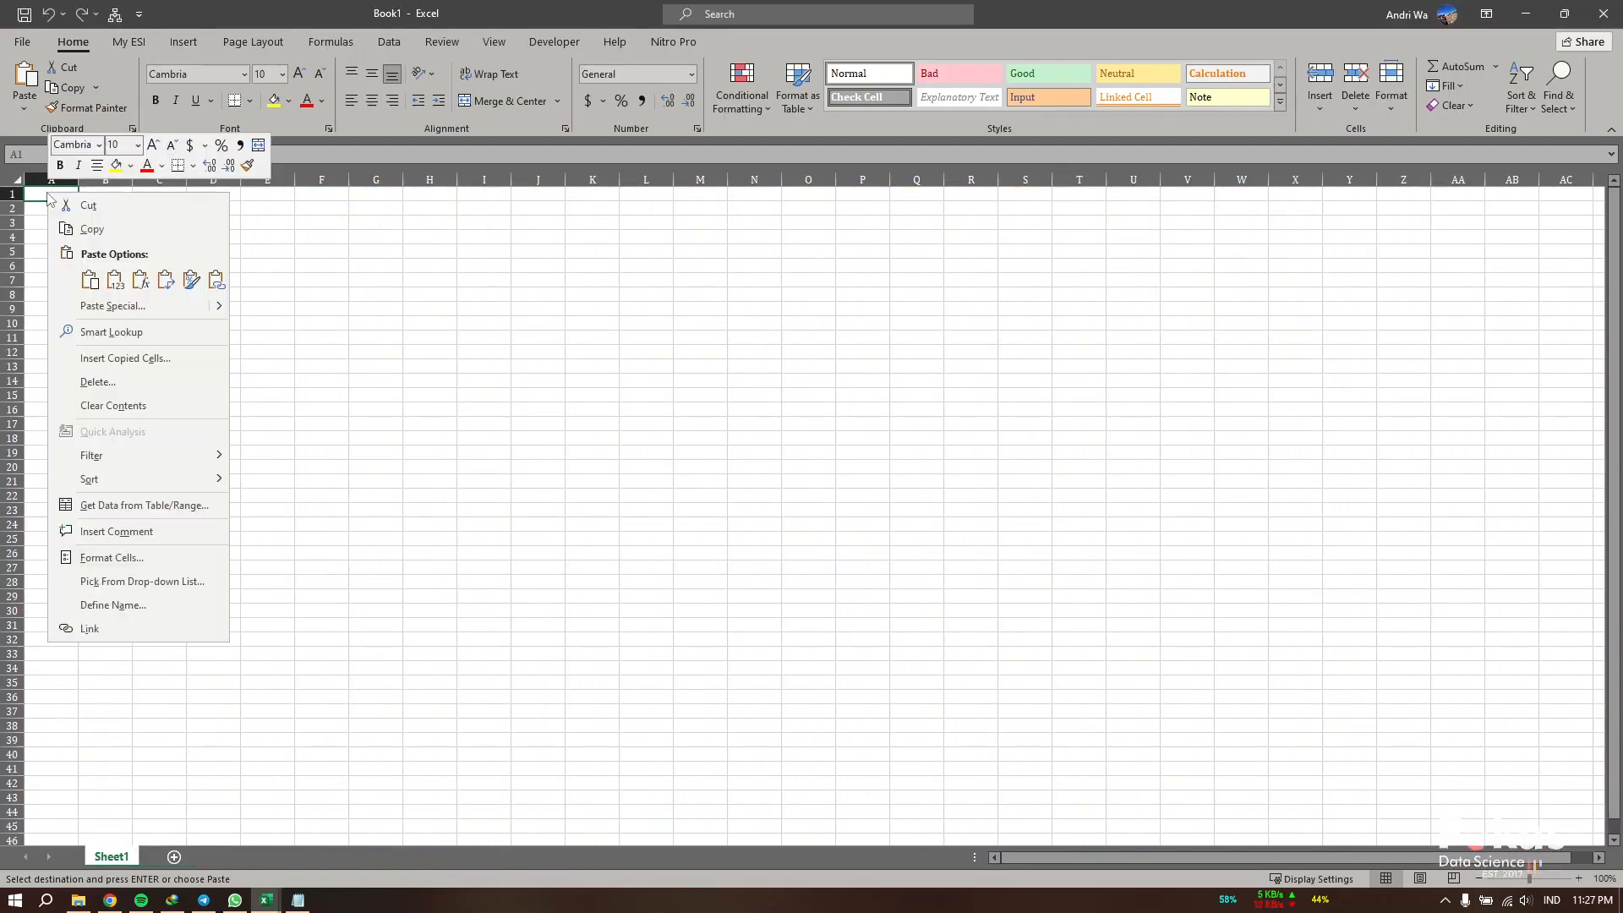
left_click(115, 281)
scroll(765, 287, "down", 14)
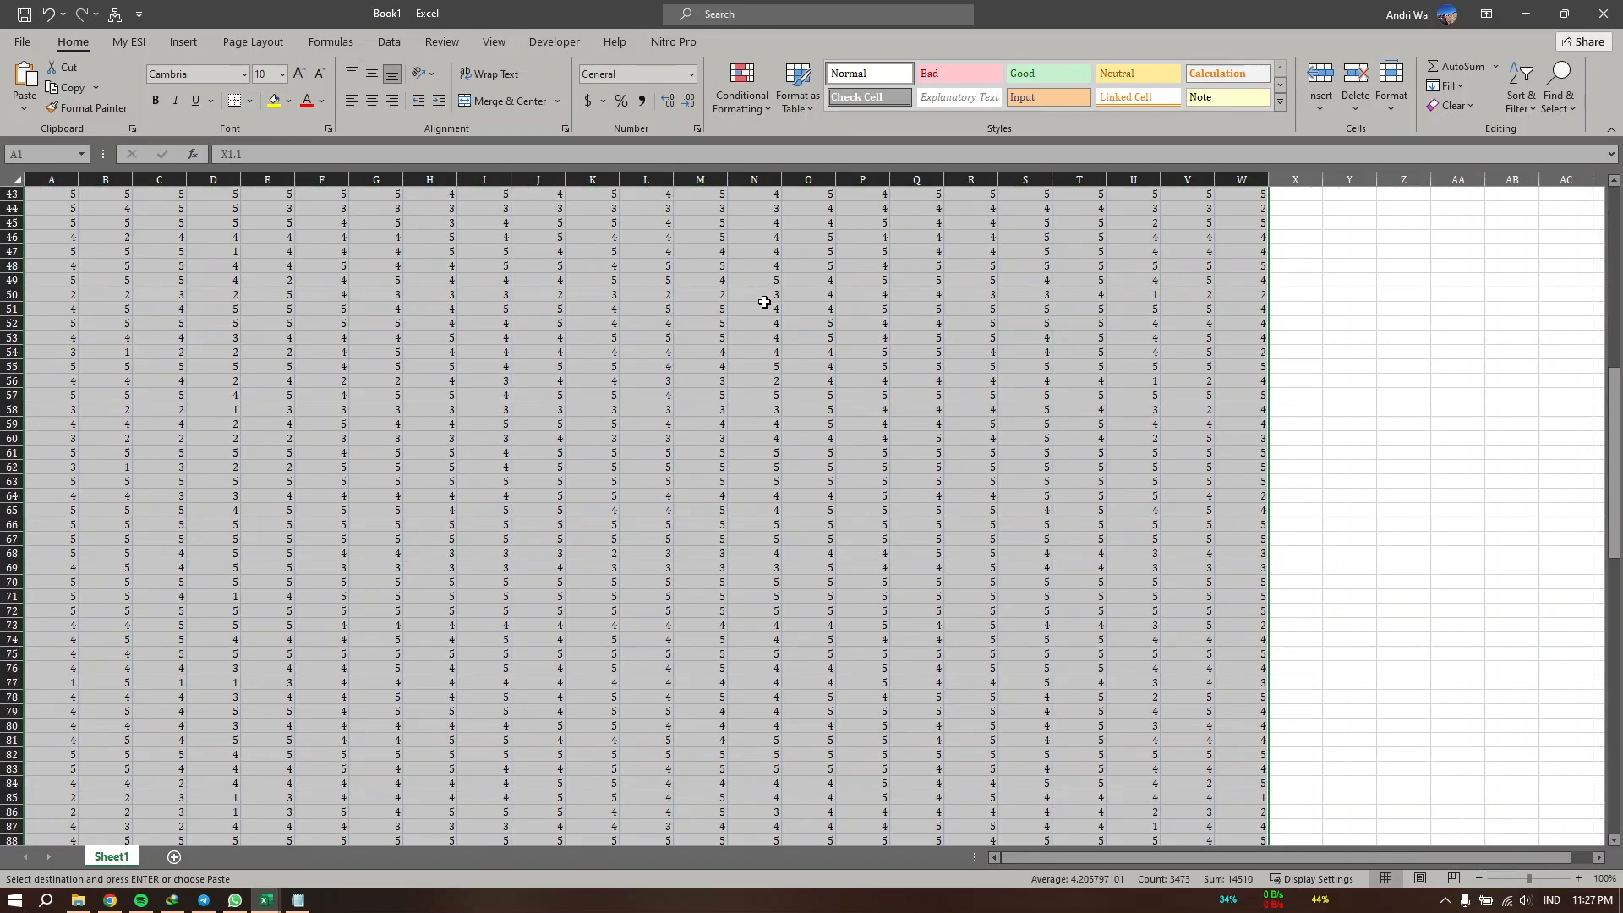
scroll(764, 302, "down", 14)
scroll(764, 302, "up", 20)
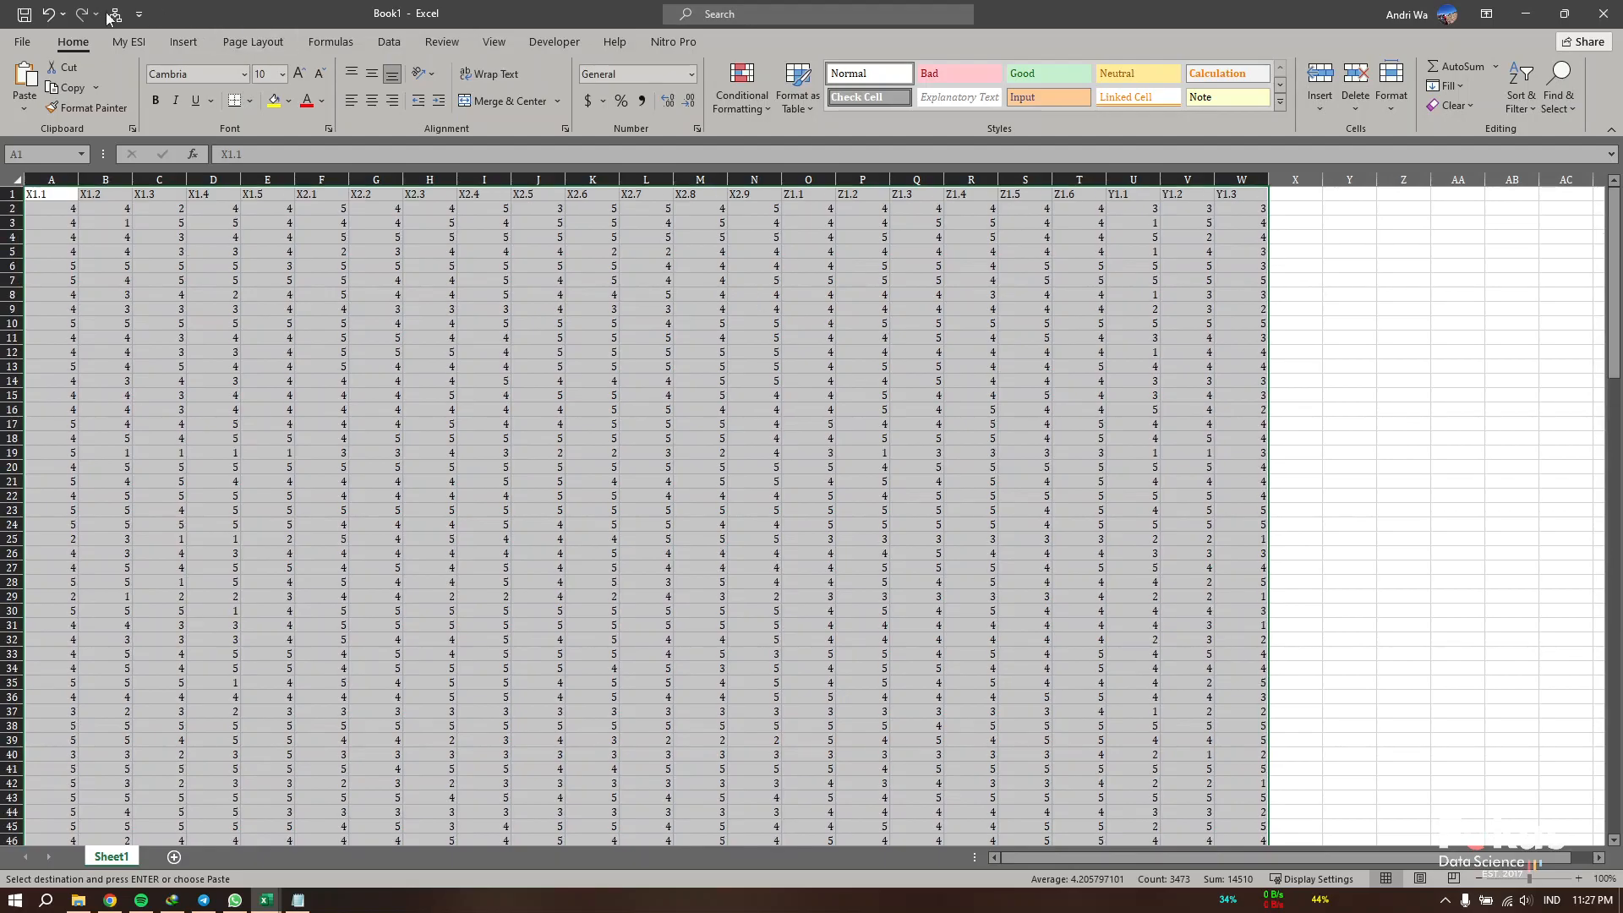
Step: Try saving the new workbook in CSV UTF-8 (Comma delimited) format, cancel, and close the workbook without saving
left_click(23, 42)
left_click(67, 260)
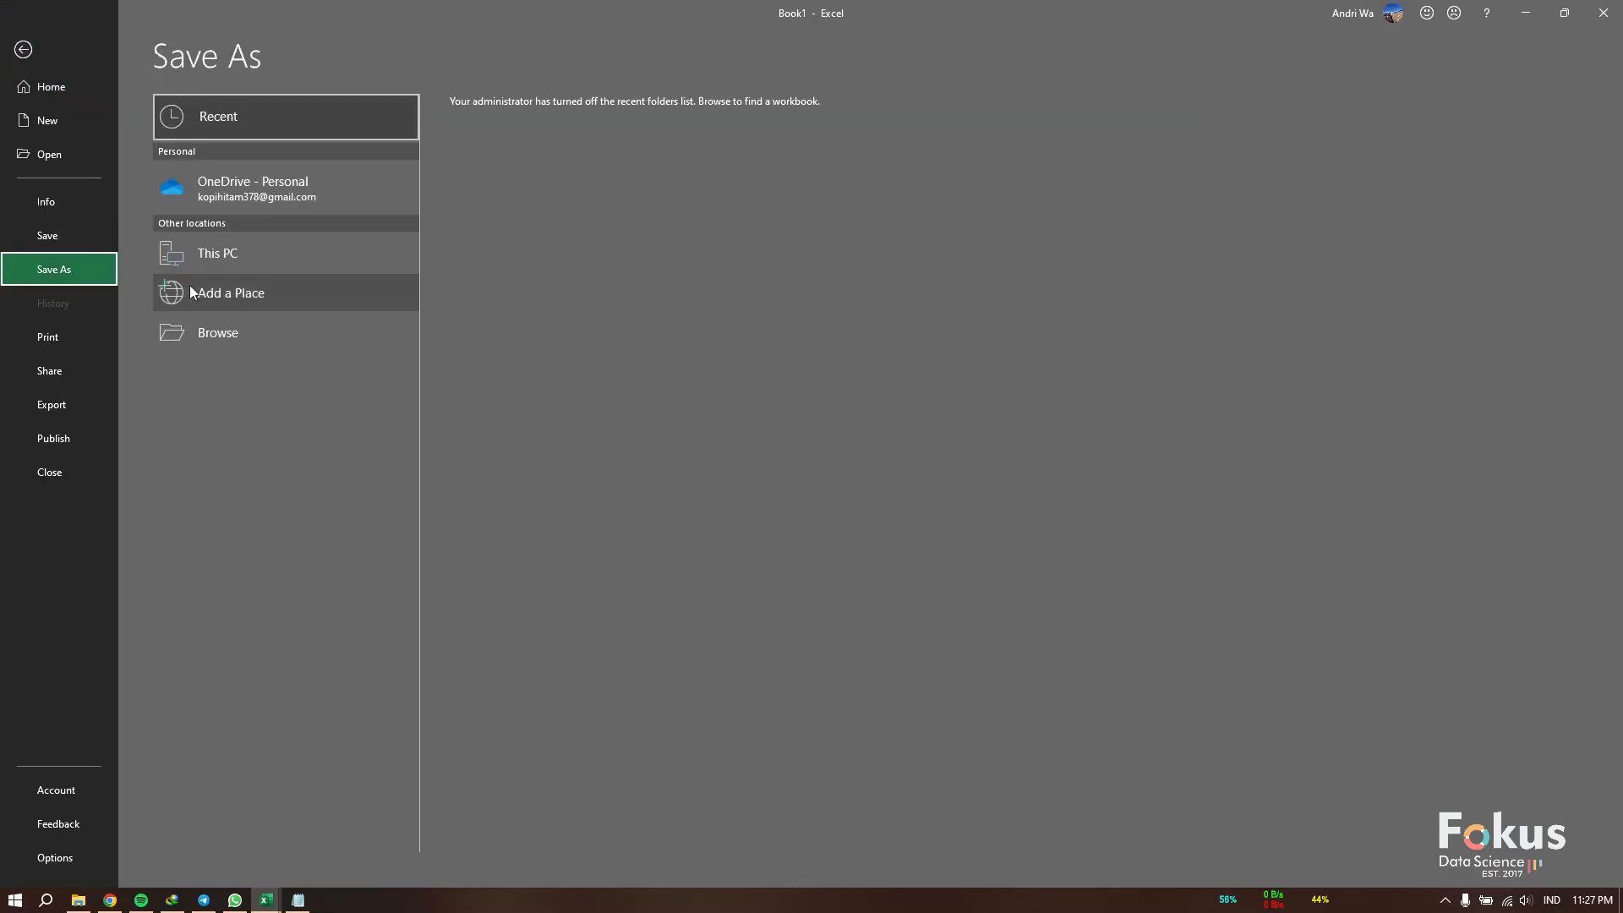
left_click(336, 340)
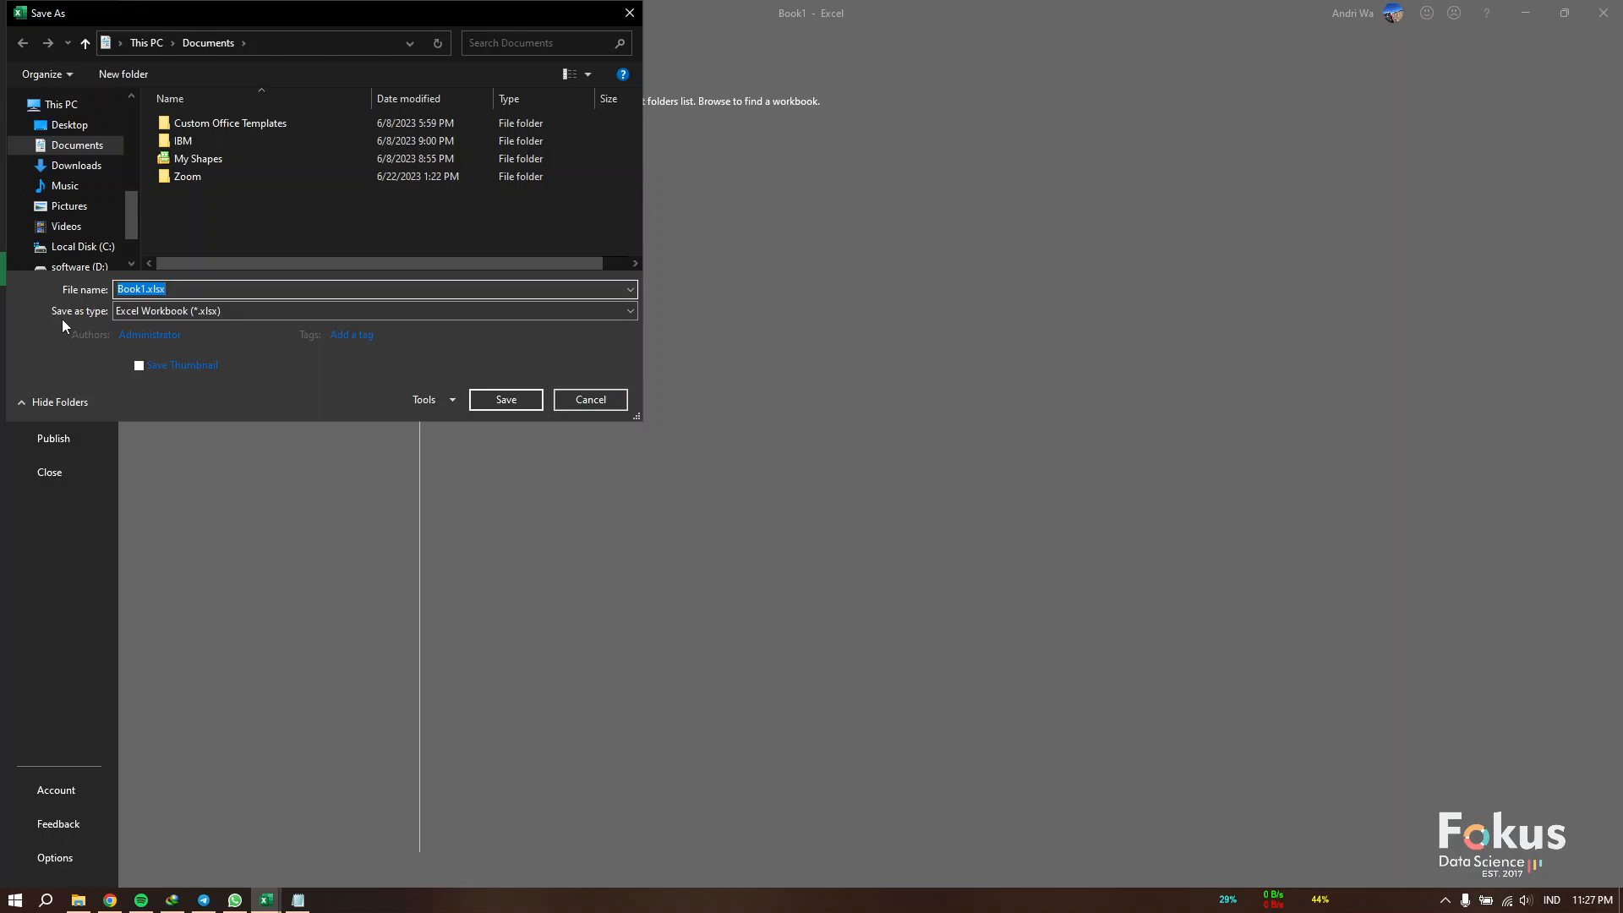
left_click(183, 312)
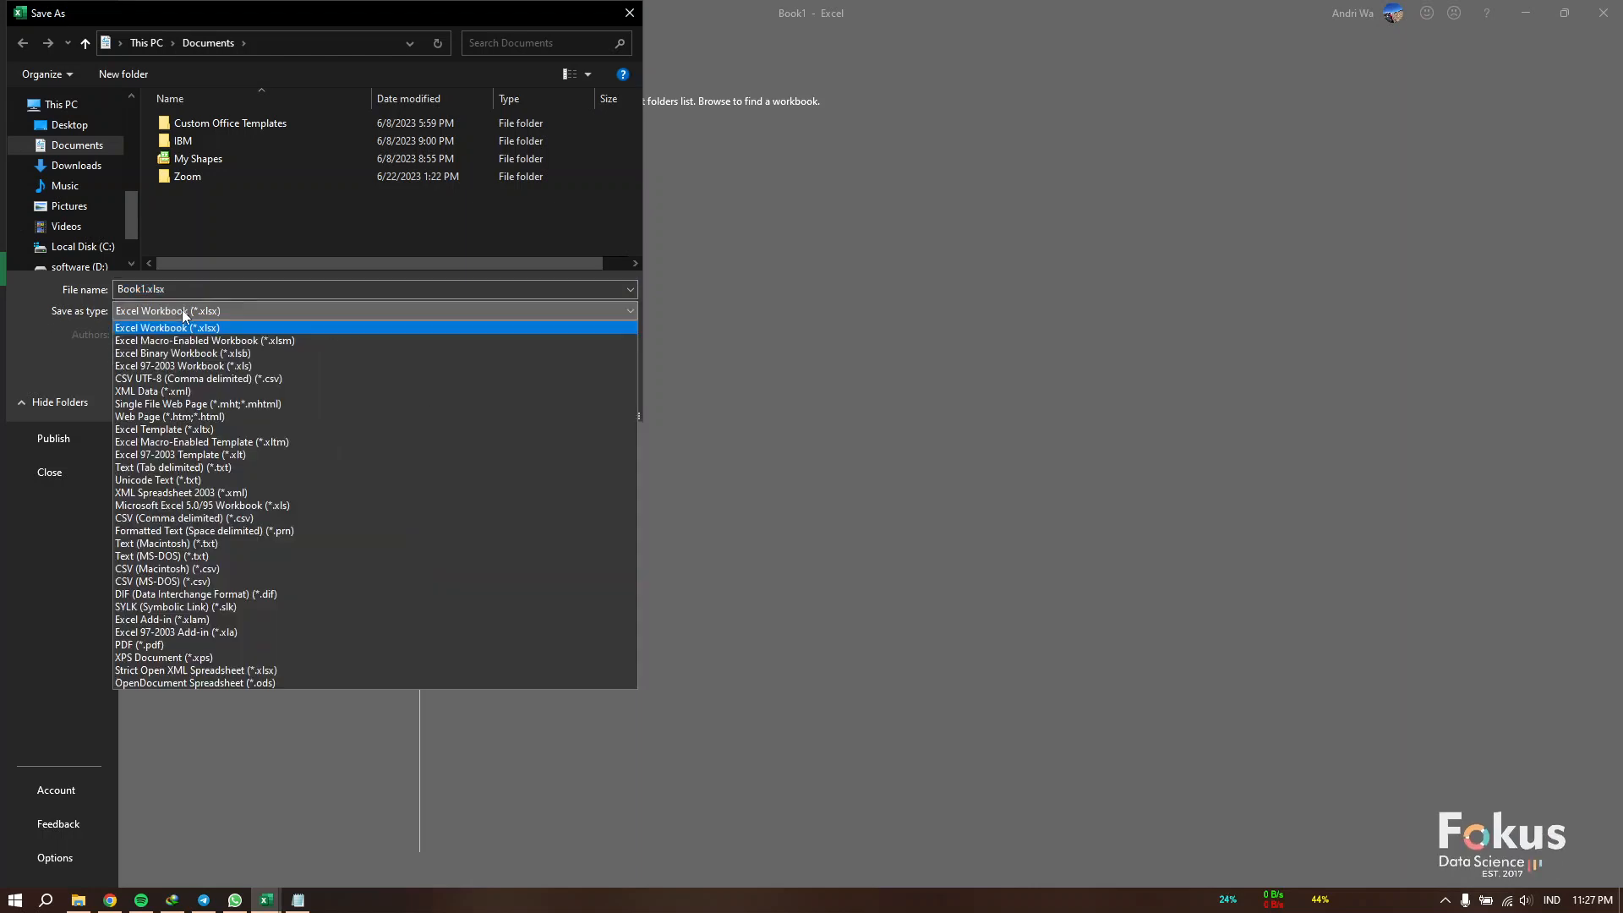
left_click(271, 381)
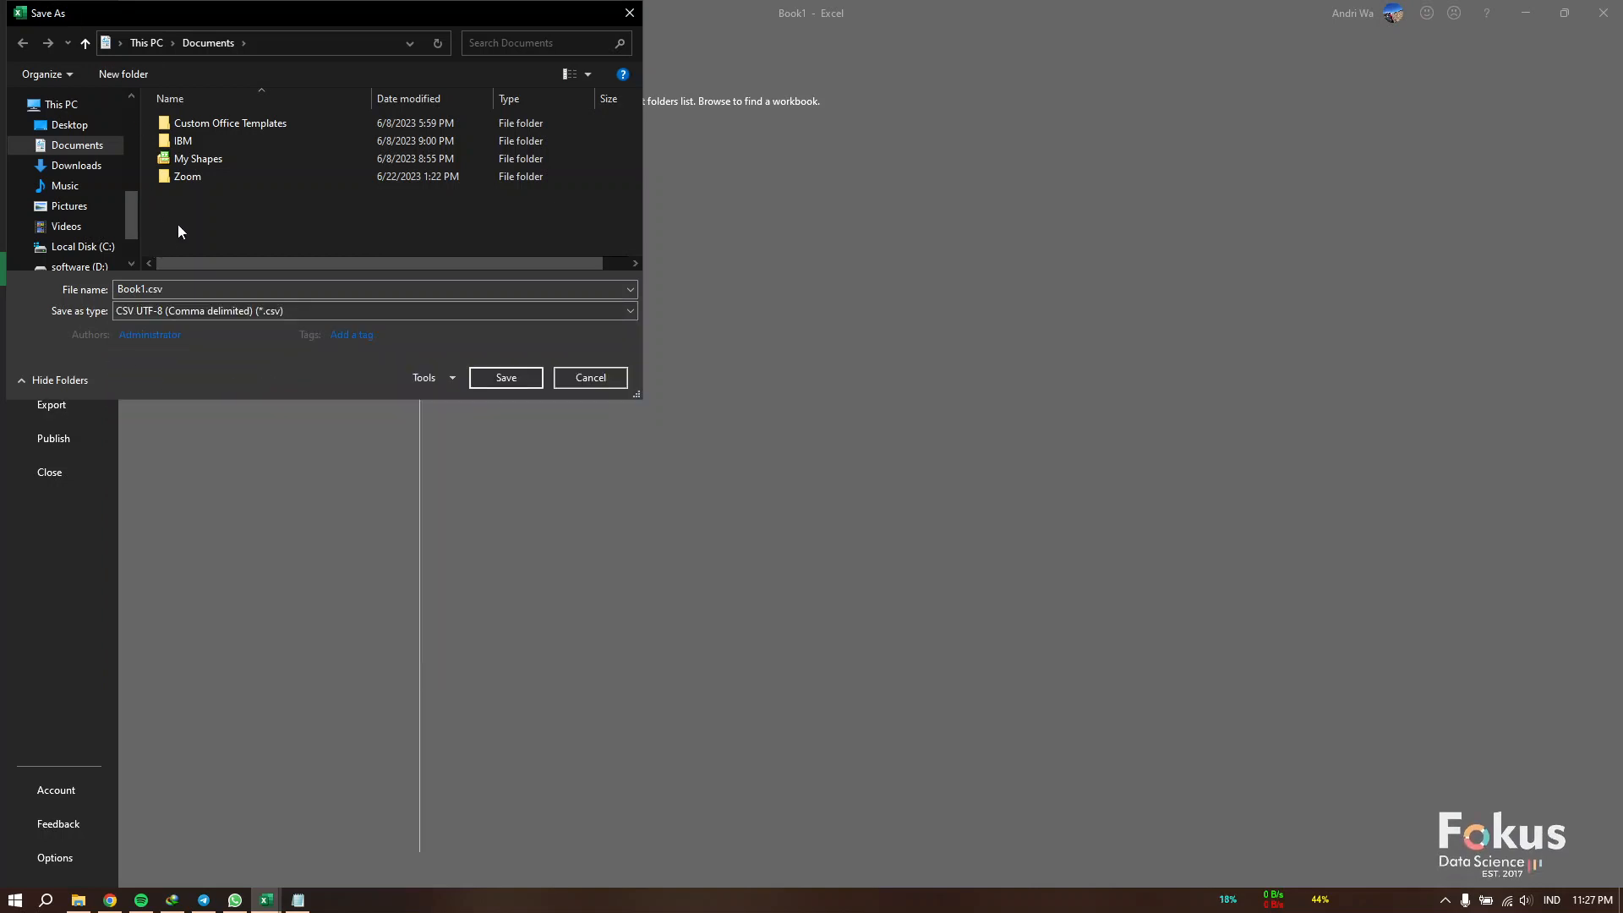
left_click(614, 380)
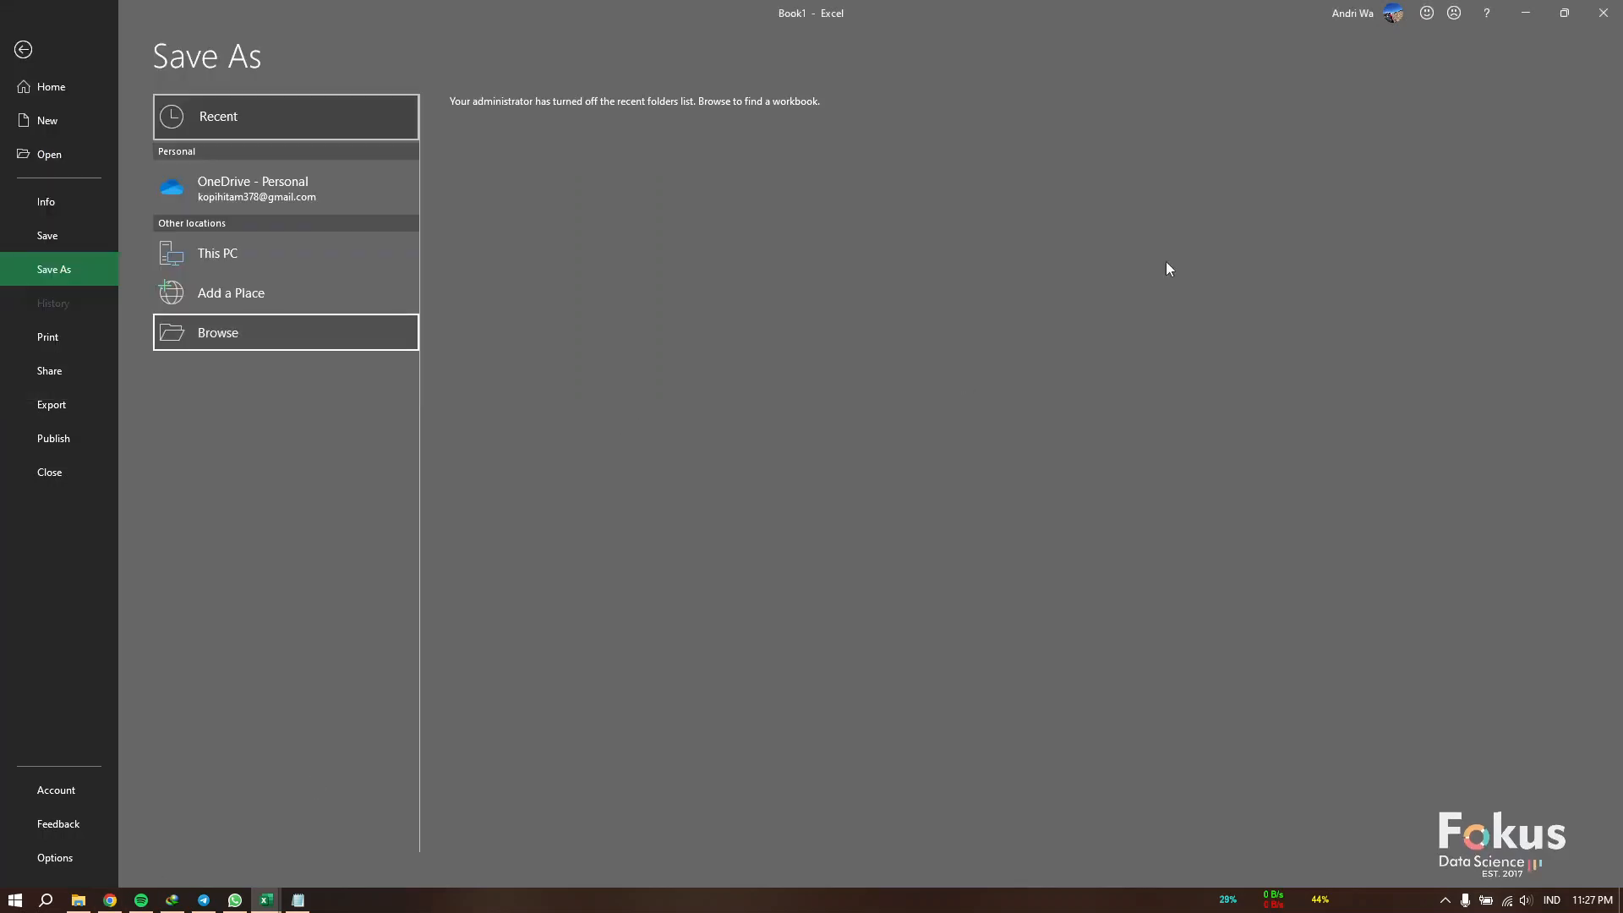
left_click(1603, 15)
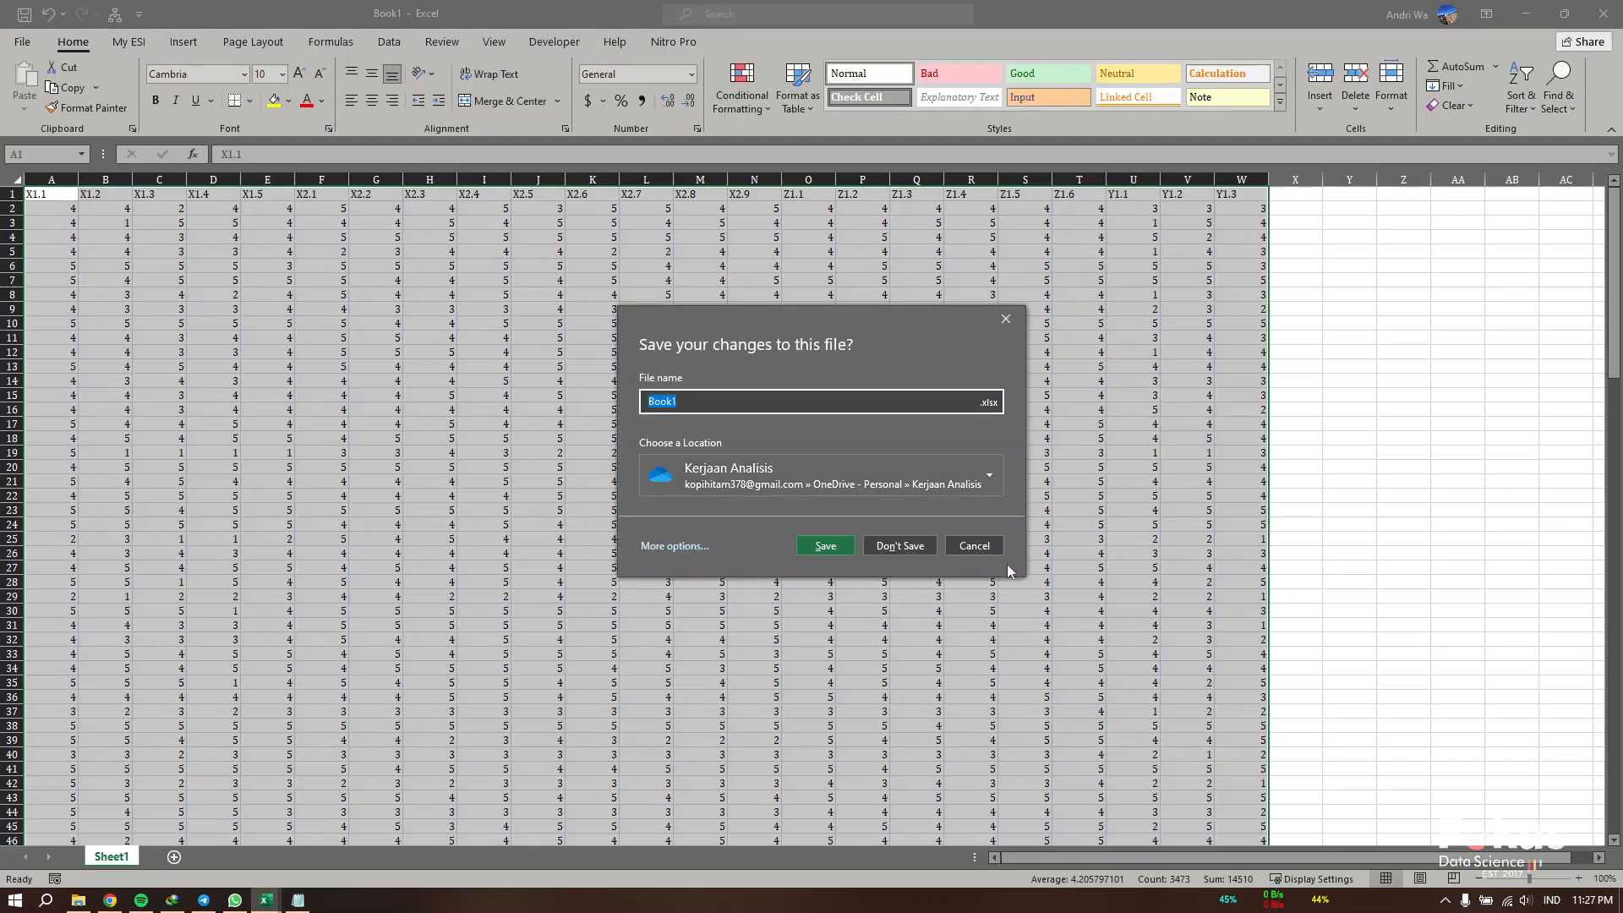
left_click(915, 546)
Step: Switch to File Explorer and locate the existing file Client 4408_CSV SmartPLS_25082023.csv in the project folder
left_click(77, 900)
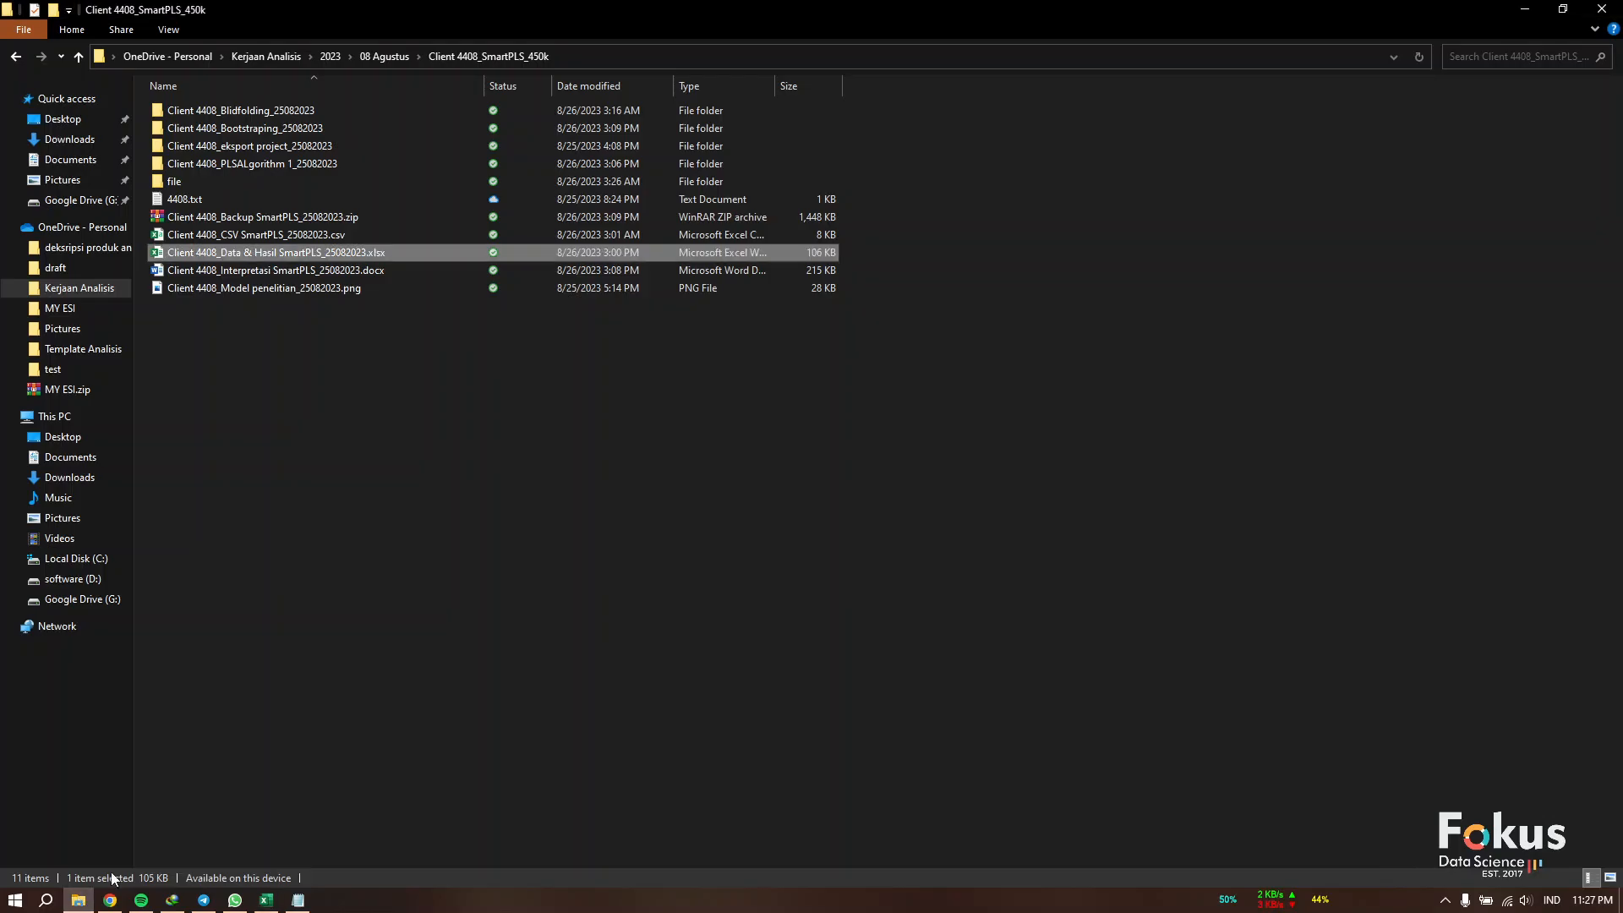
left_click(236, 240)
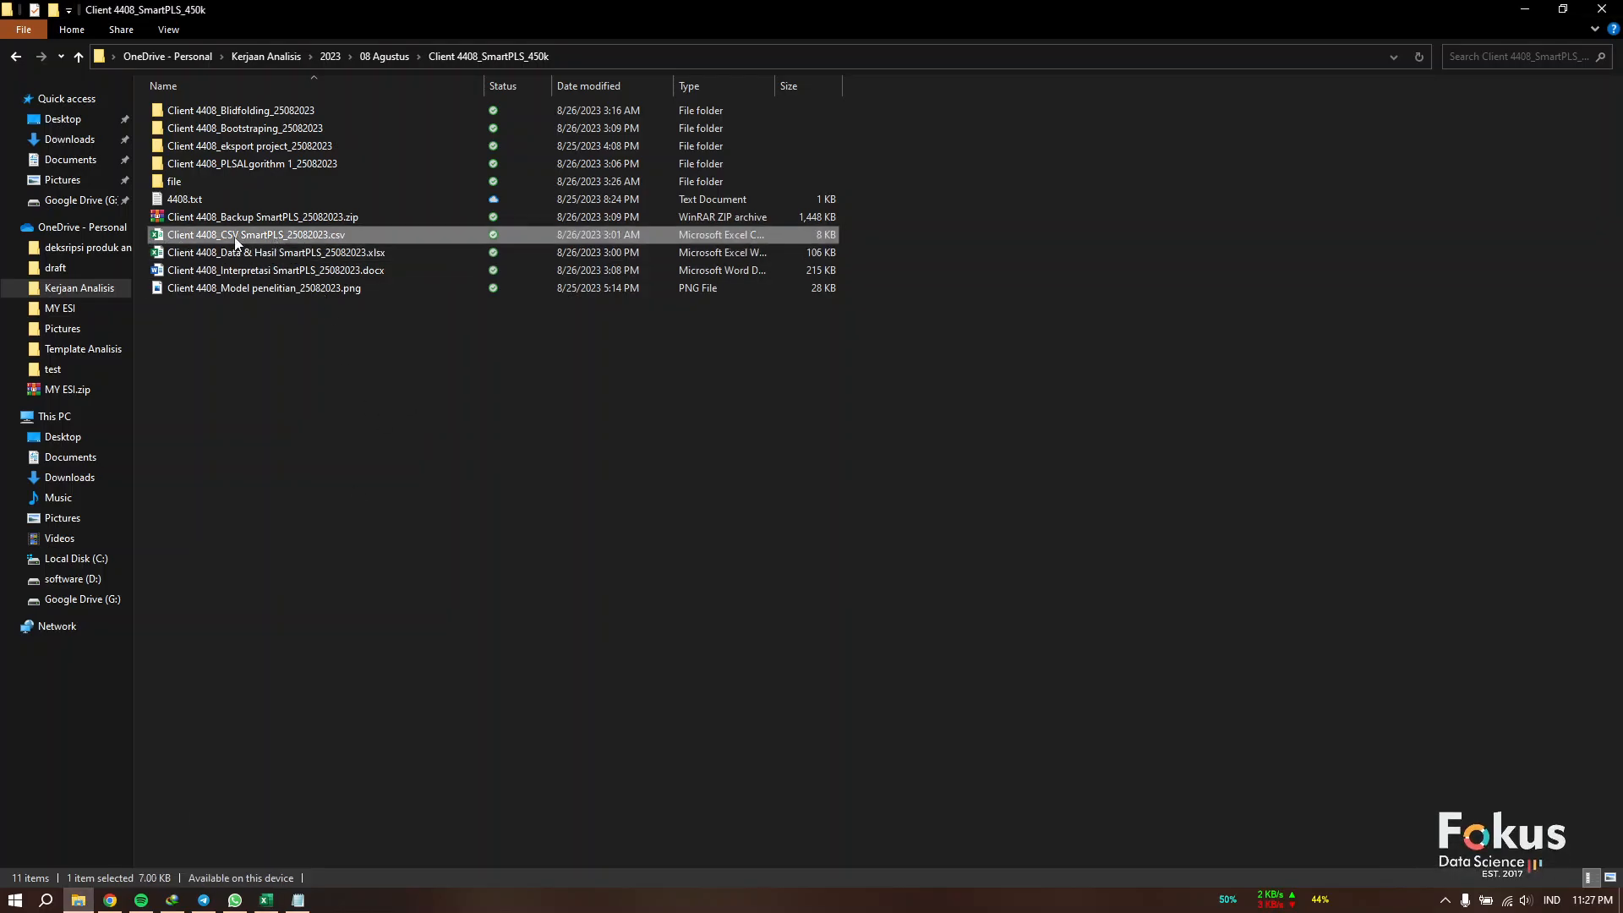
left_click(1525, 12)
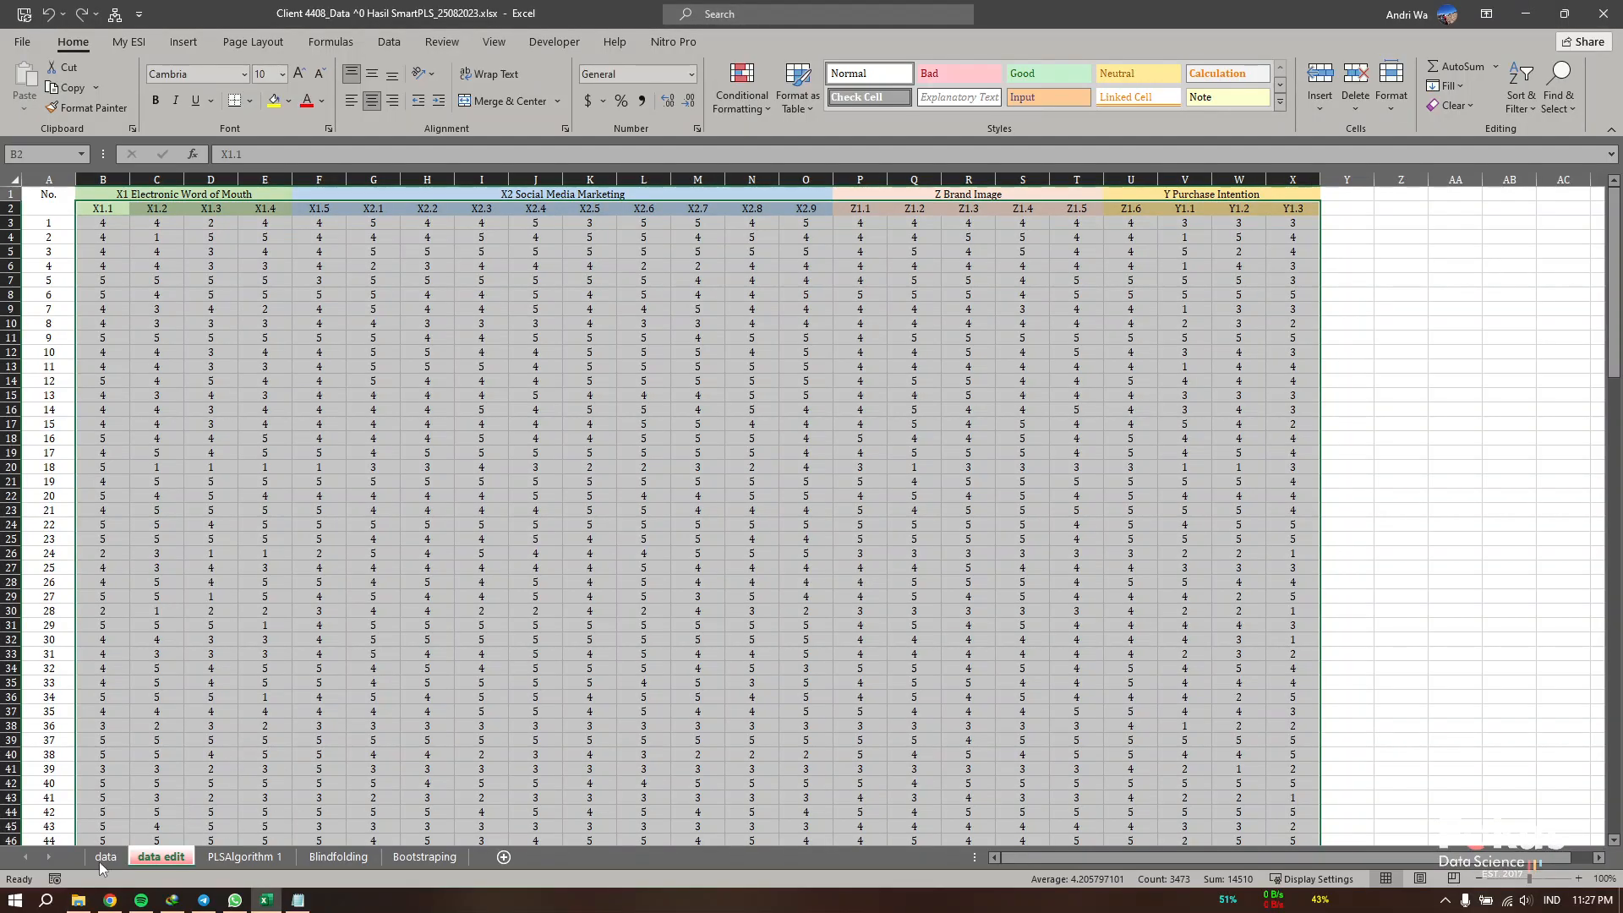
Step: Launch SmartPLS 3 and create a new project named Contoh
left_click(15, 899)
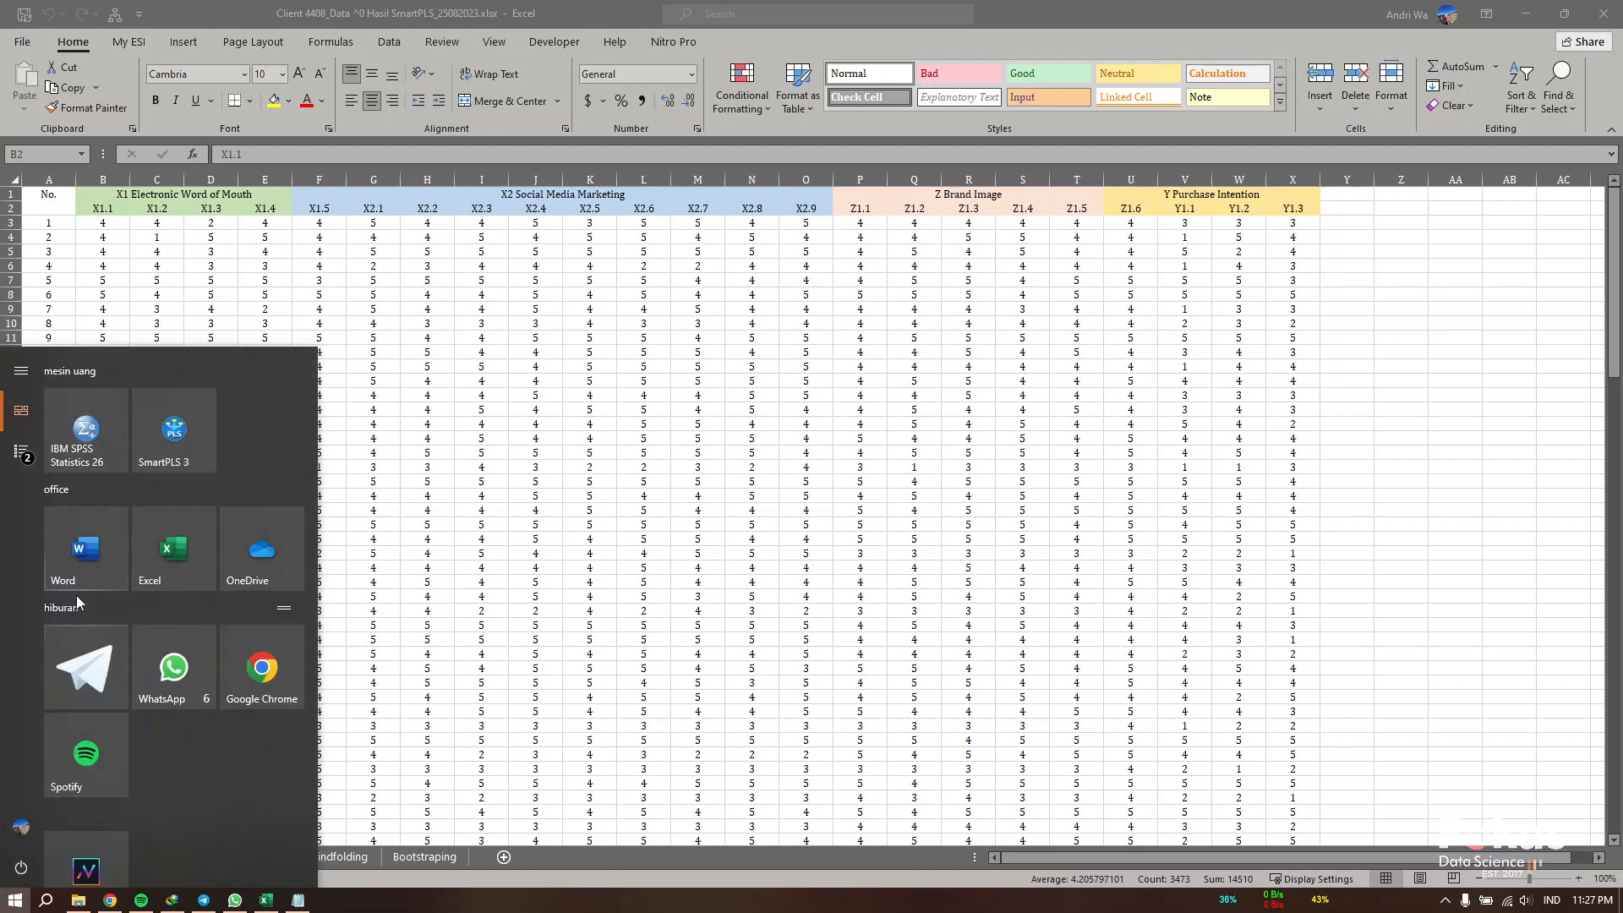
left_click(194, 453)
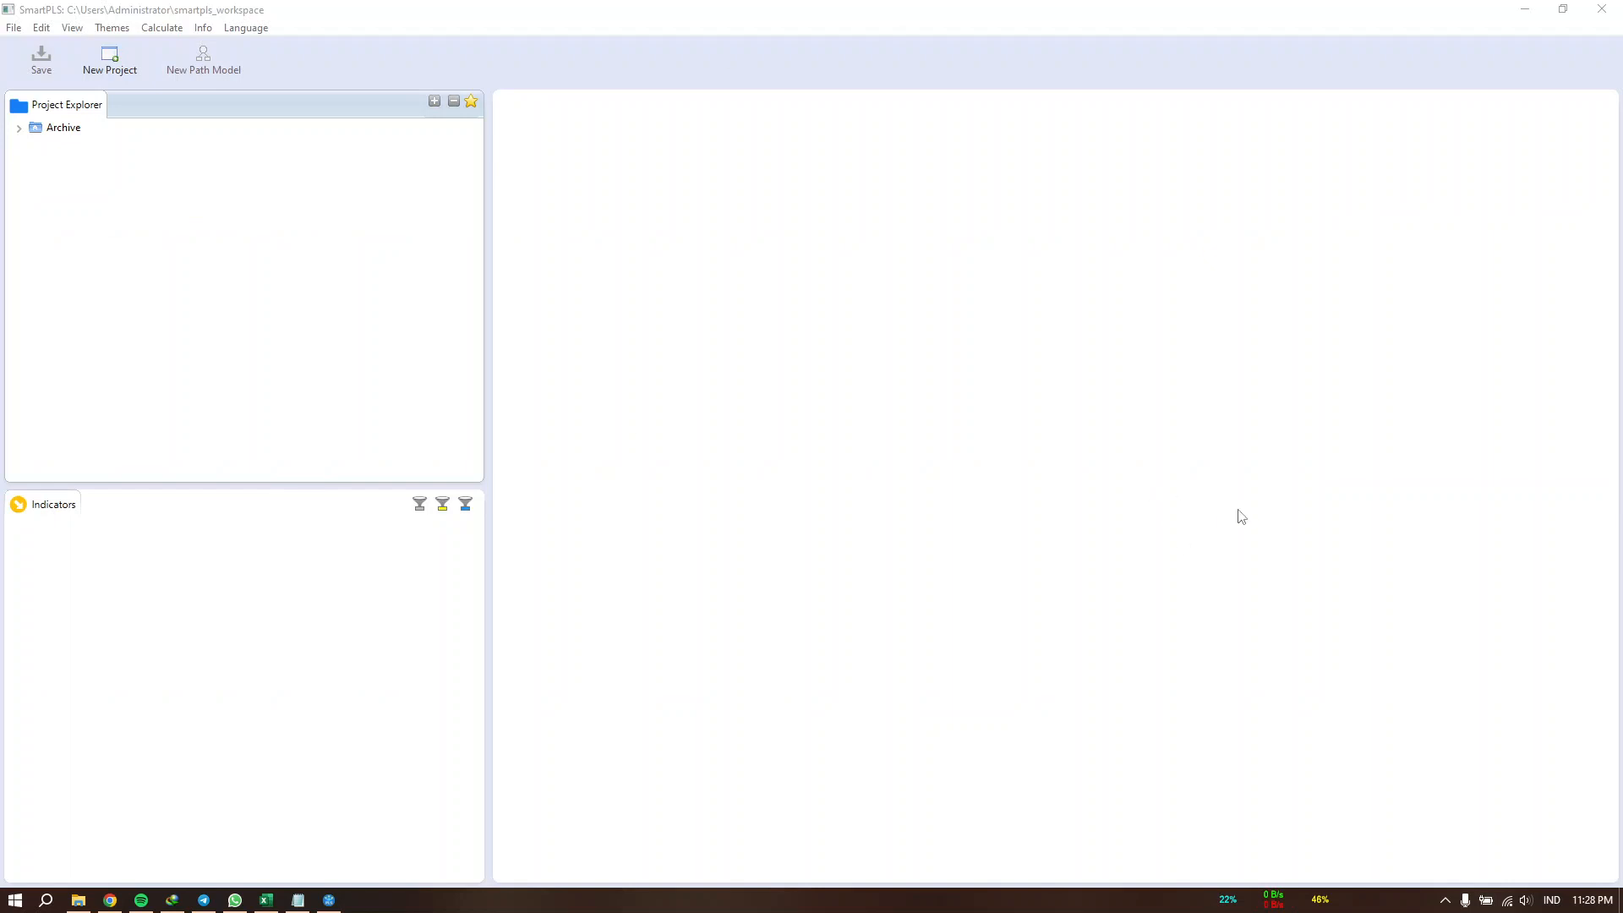
left_click(117, 70)
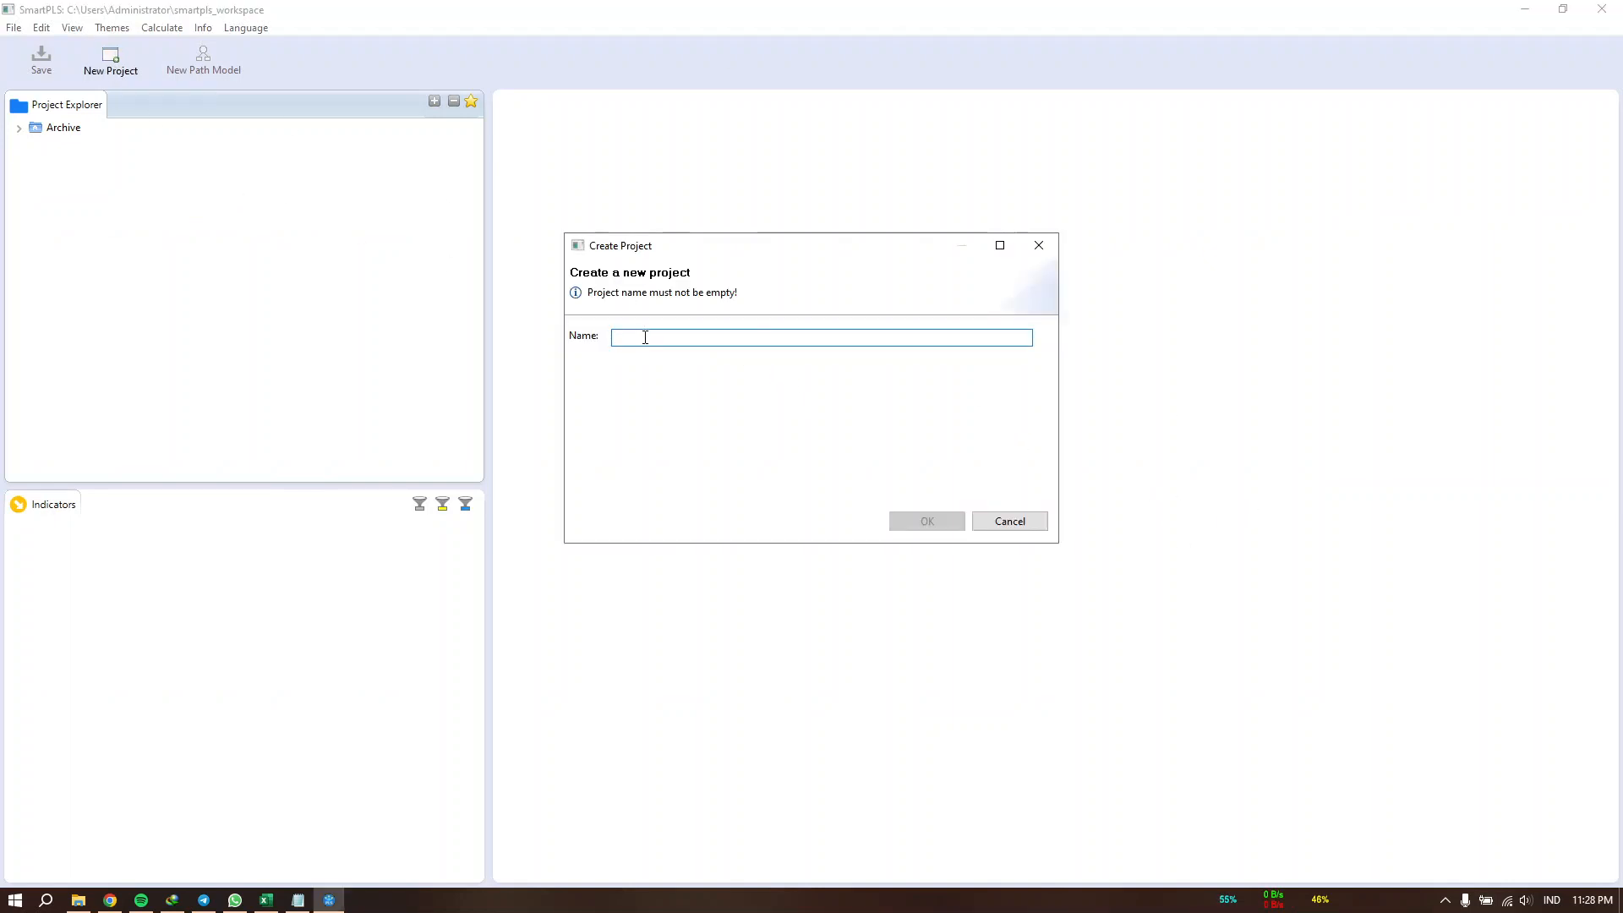
type("Contoh")
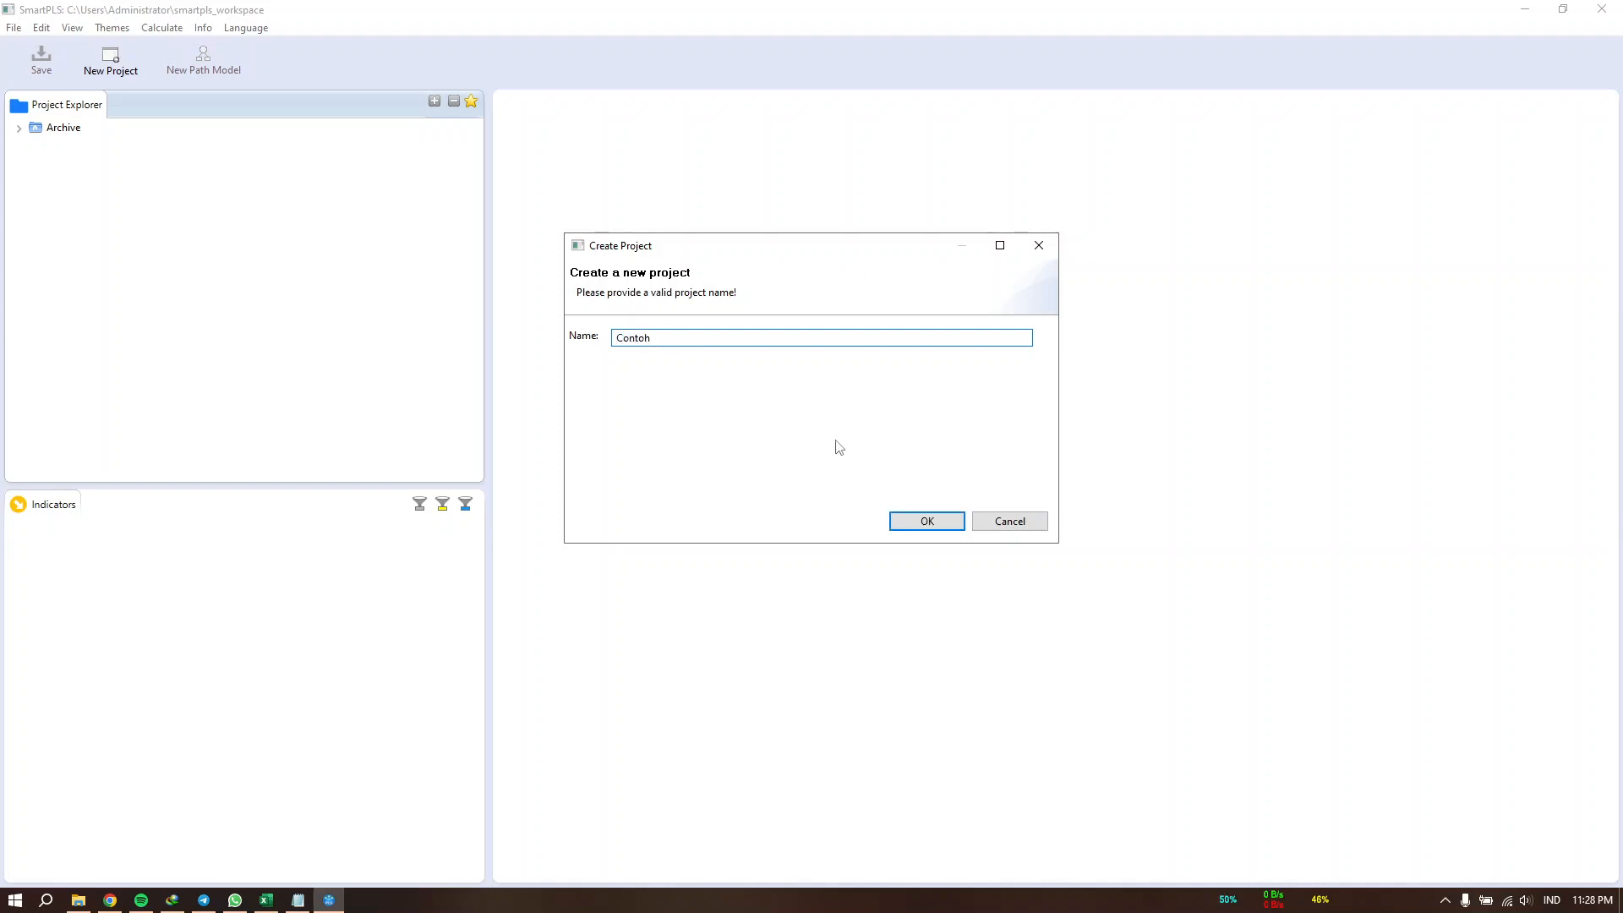
left_click(937, 520)
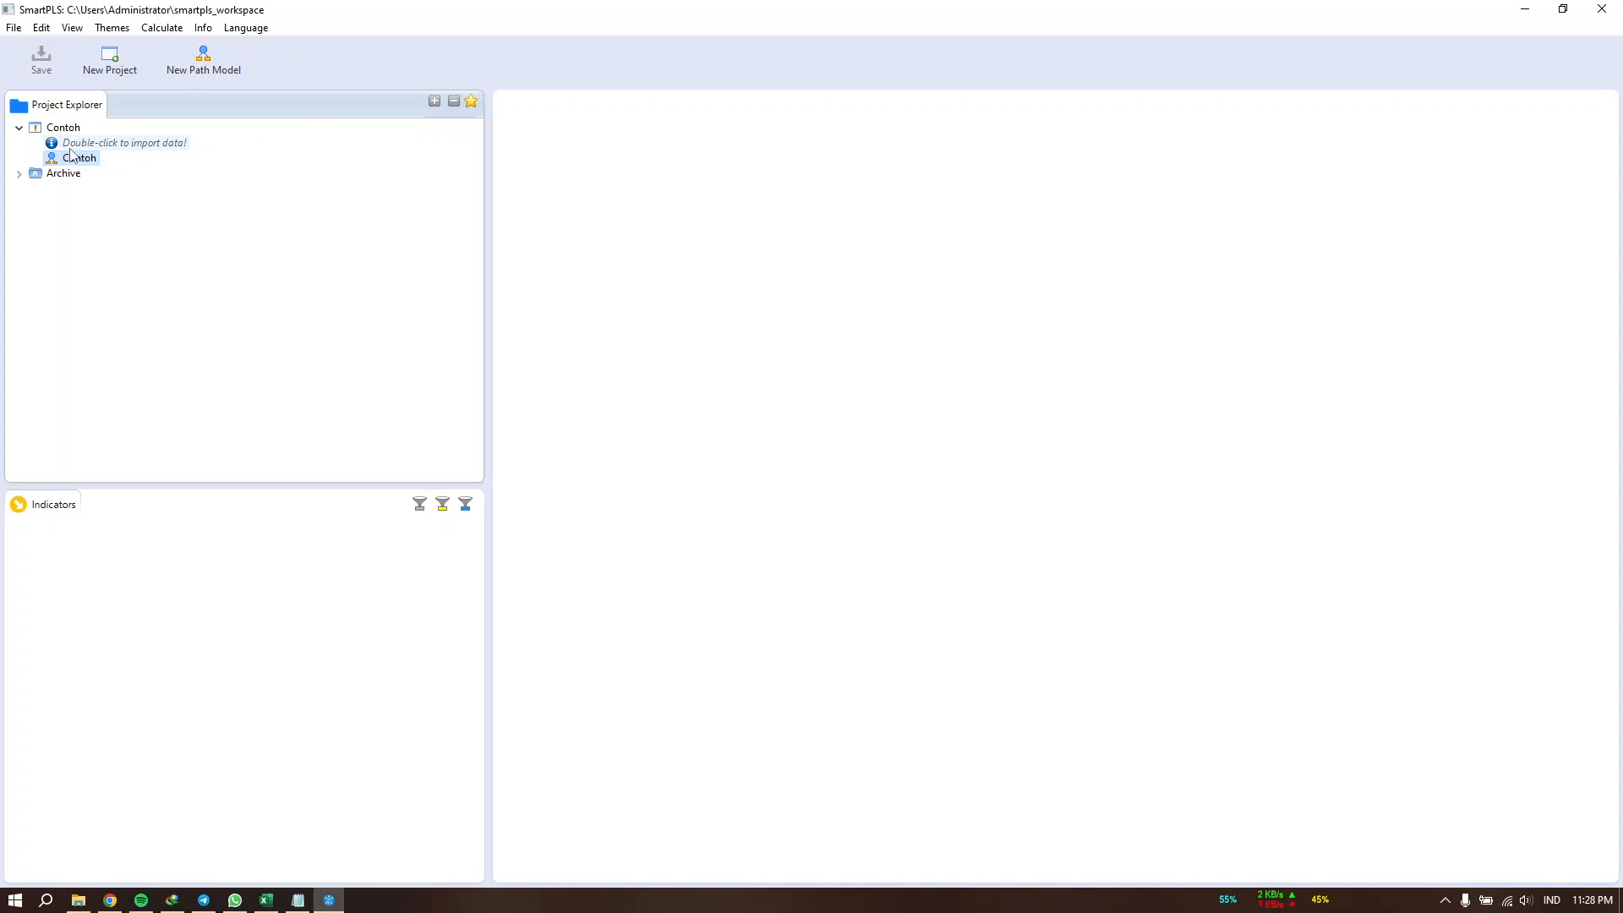
Step: Import Client 4408_CSV SmartPLS_25082023.csv from the Client 4408_SmartPLS_450k folder into the Contoh project and close its data view
double_click(119, 143)
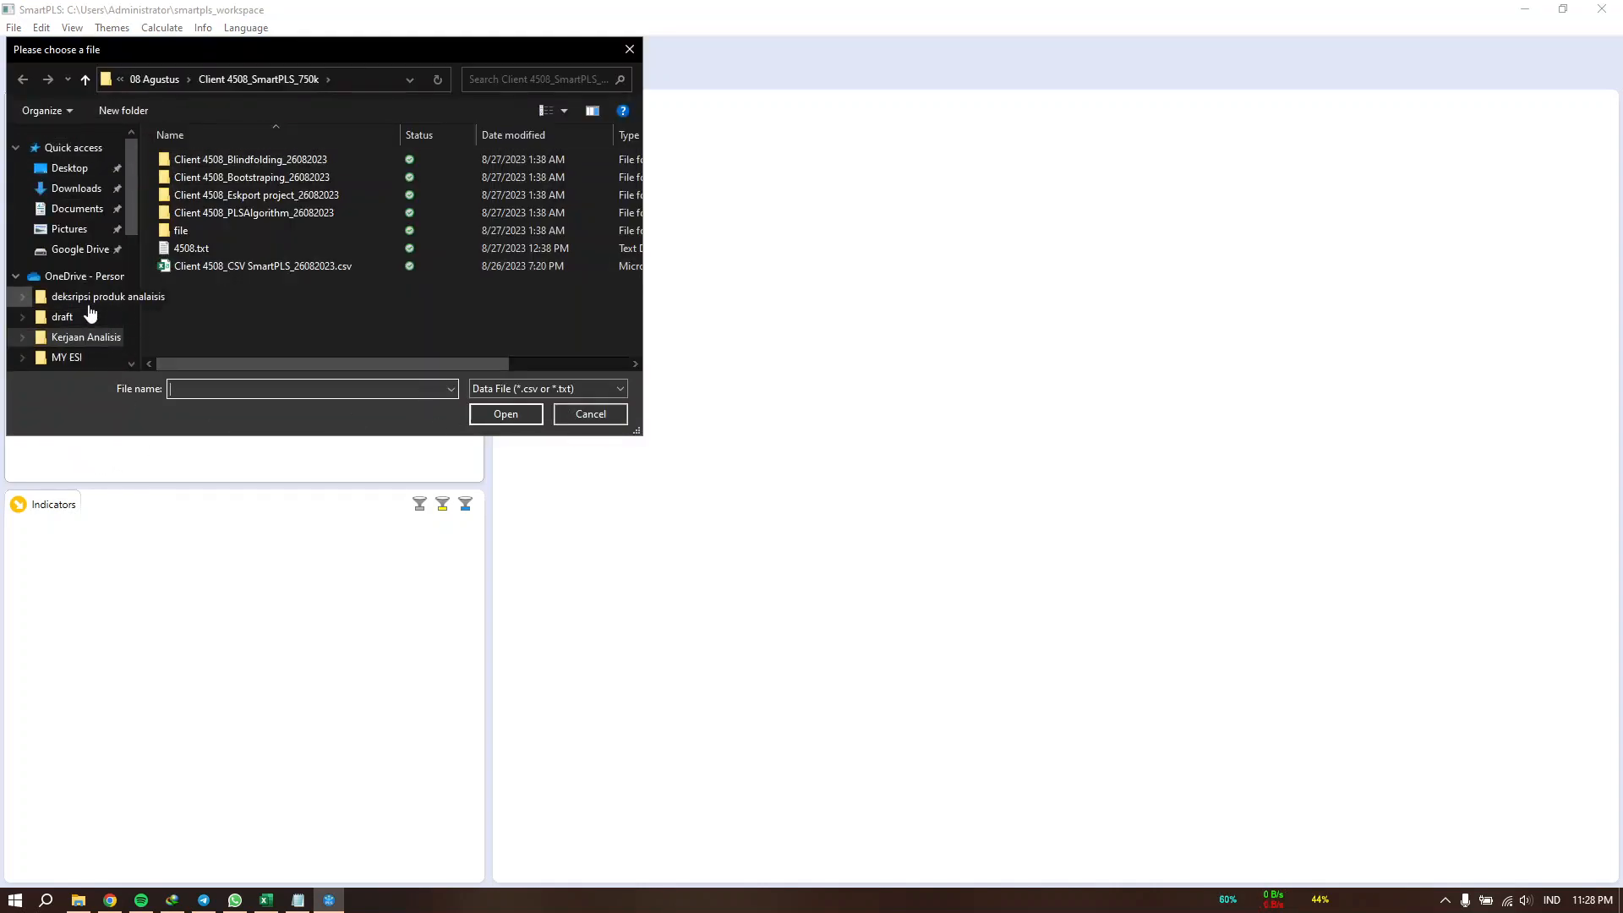
scroll(125, 356, "down", 3)
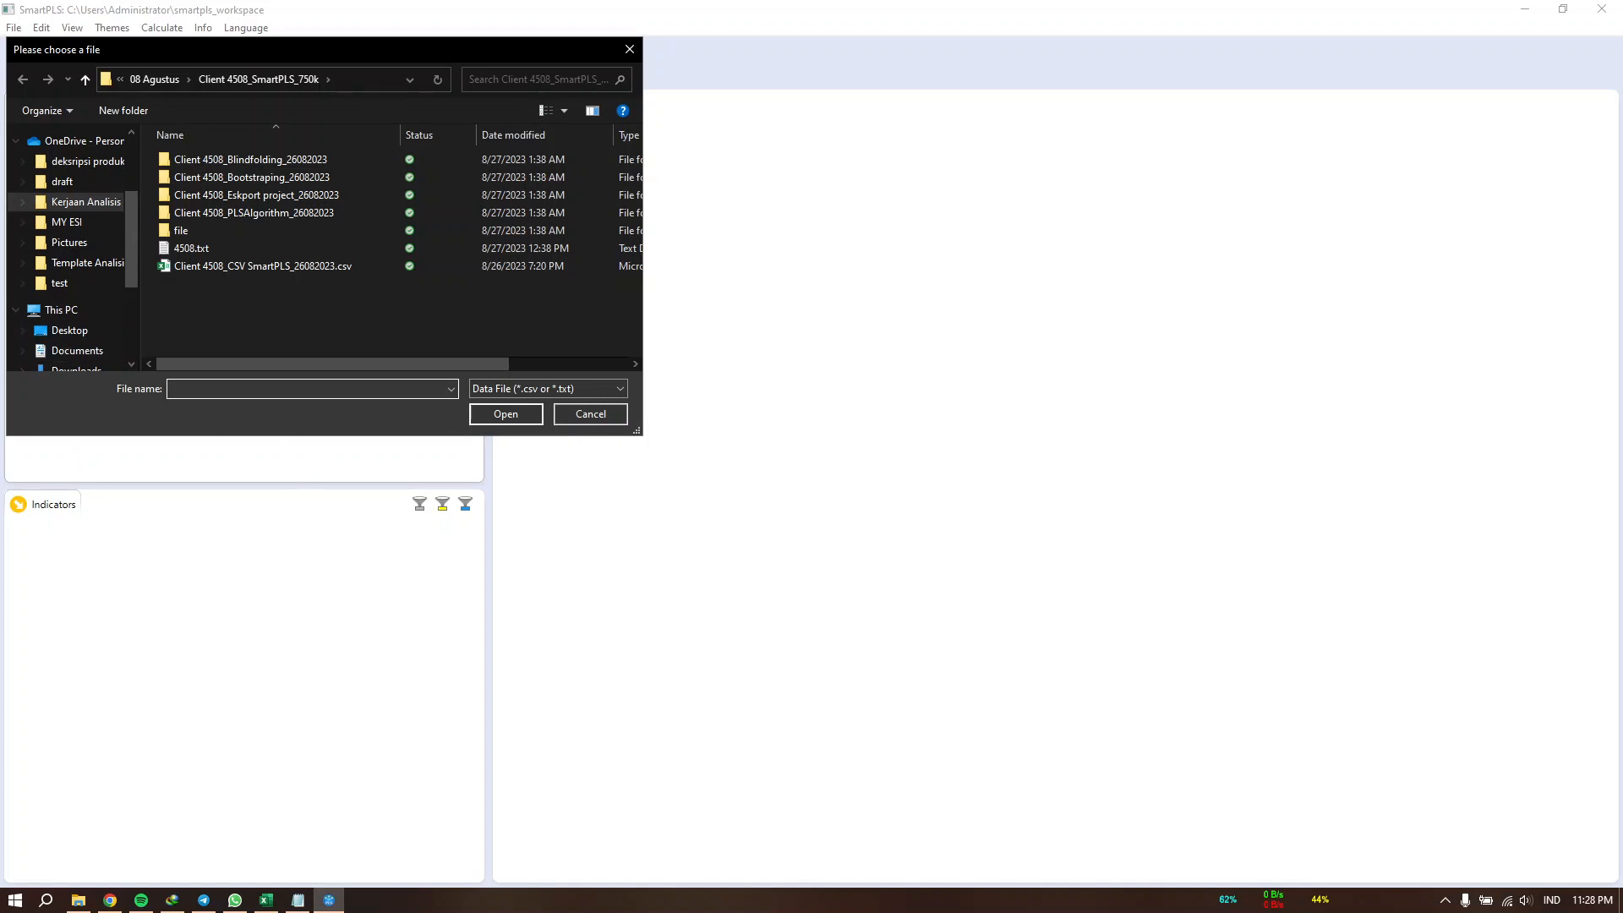
left_click(84, 79)
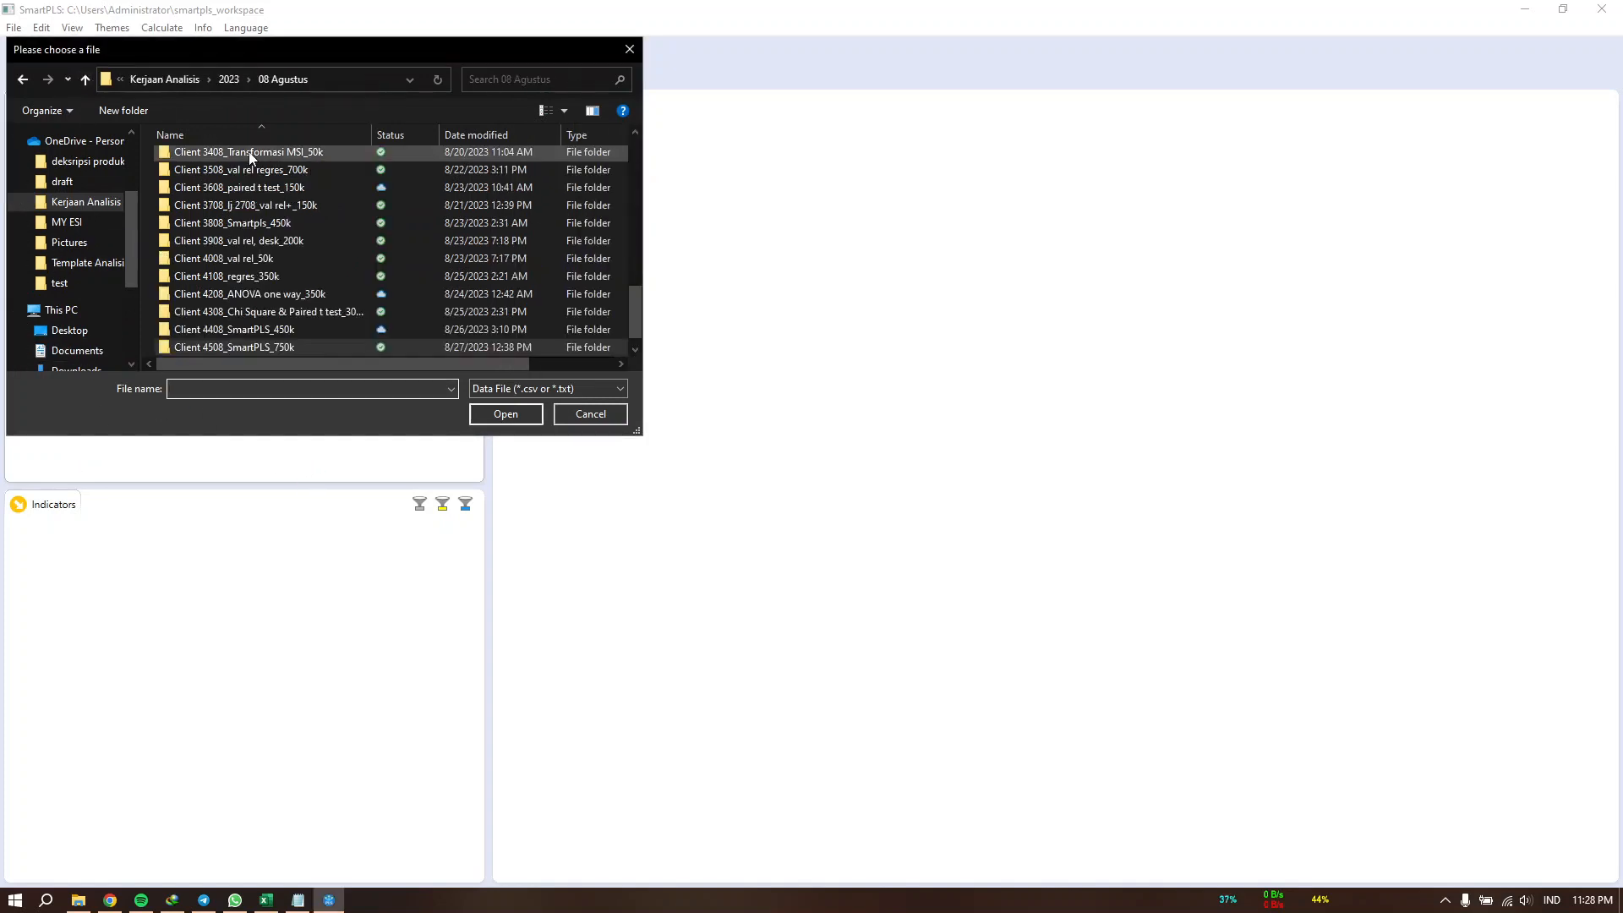
scroll(271, 257, "down", 1)
double_click(291, 317)
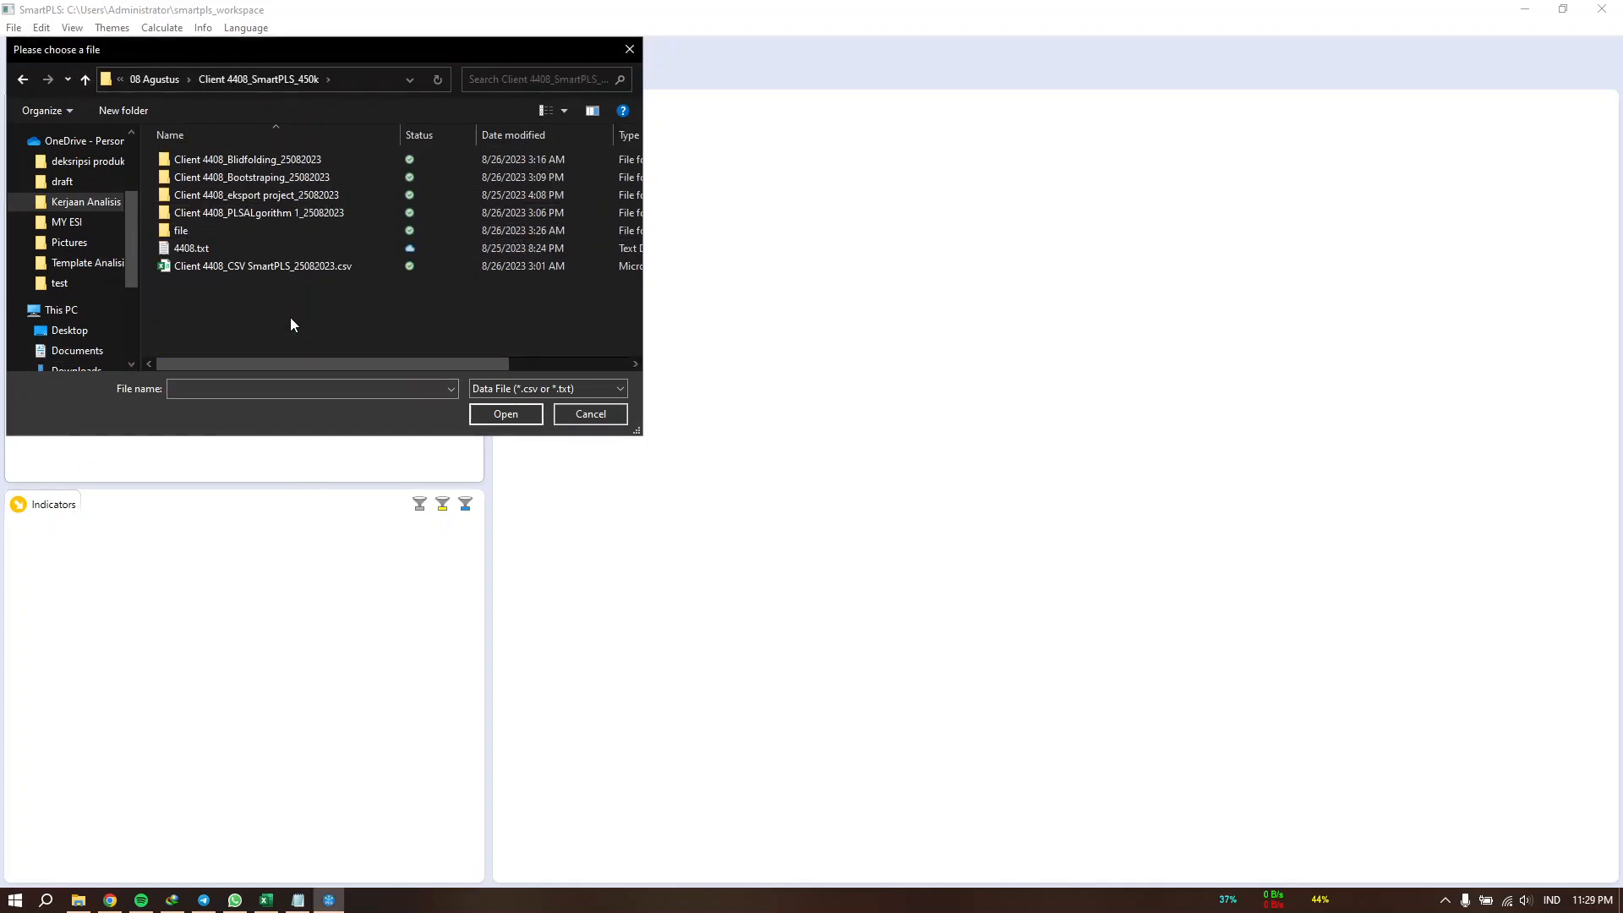
left_click(282, 271)
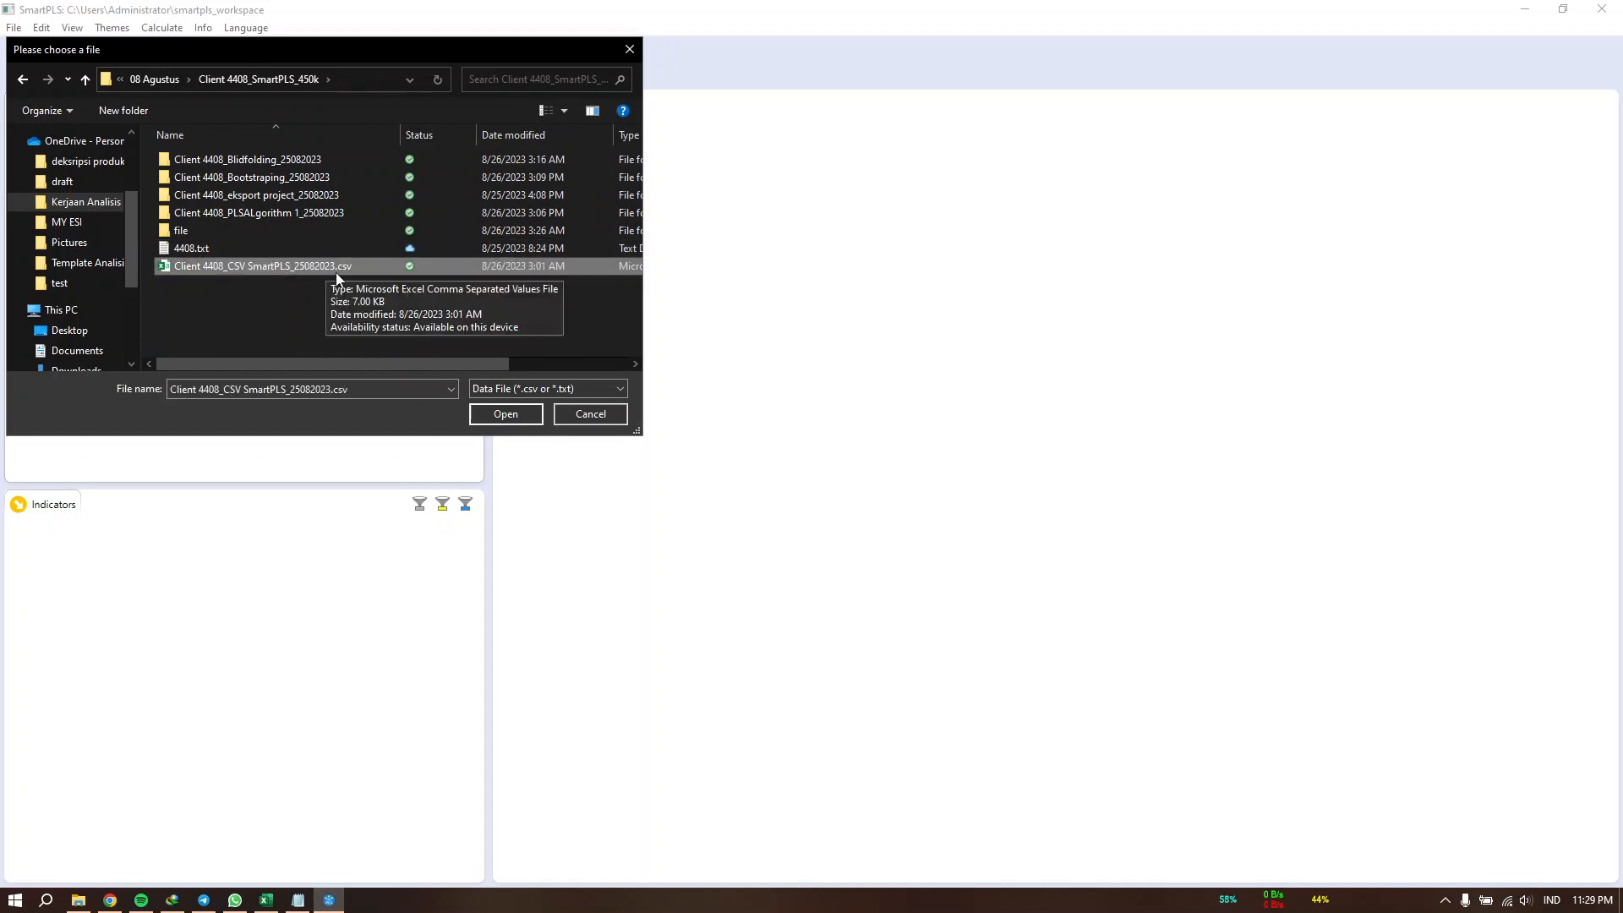
left_click(505, 415)
left_click(926, 521)
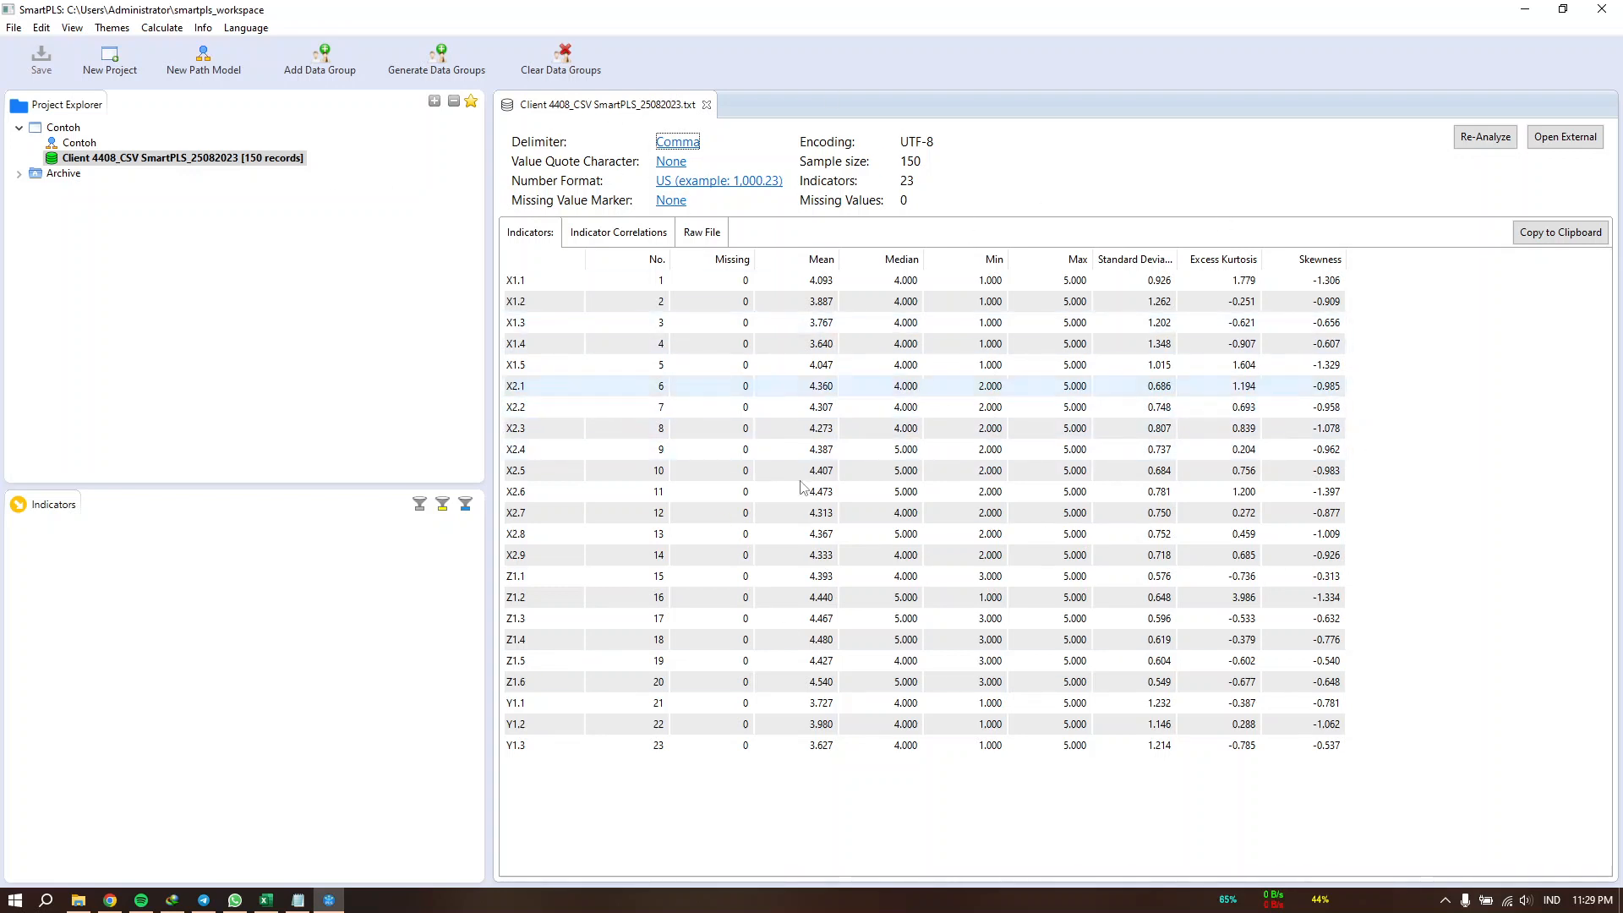
left_click(706, 105)
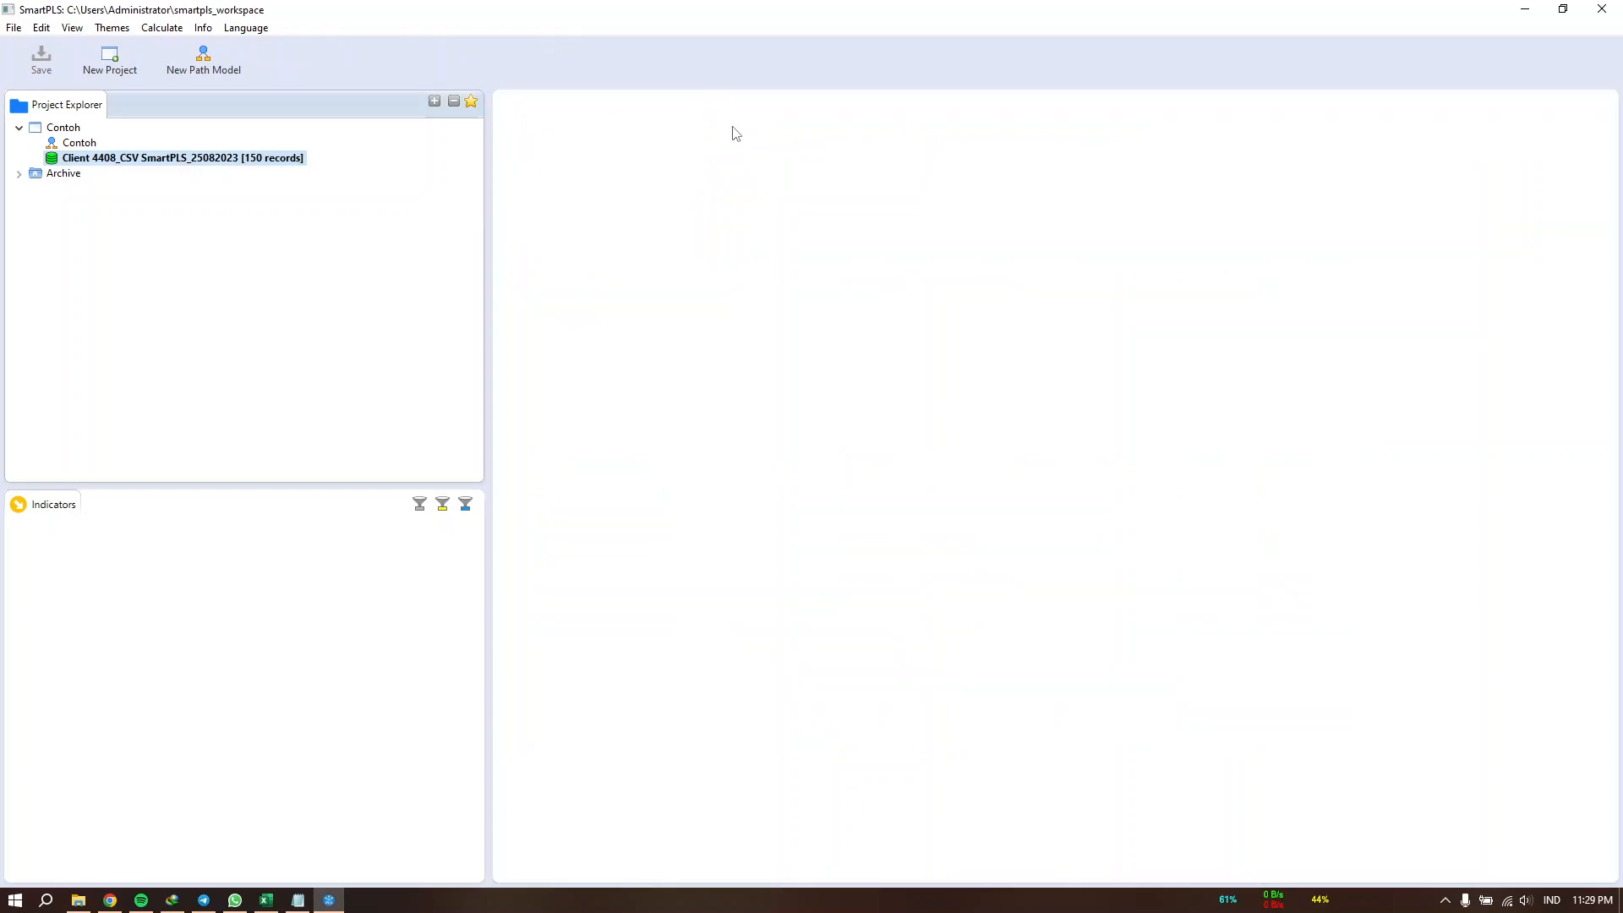
Step: Open the Contoh path model and place indicators X1.1 to X1.5 on the canvas as a latent variable
left_click(76, 146)
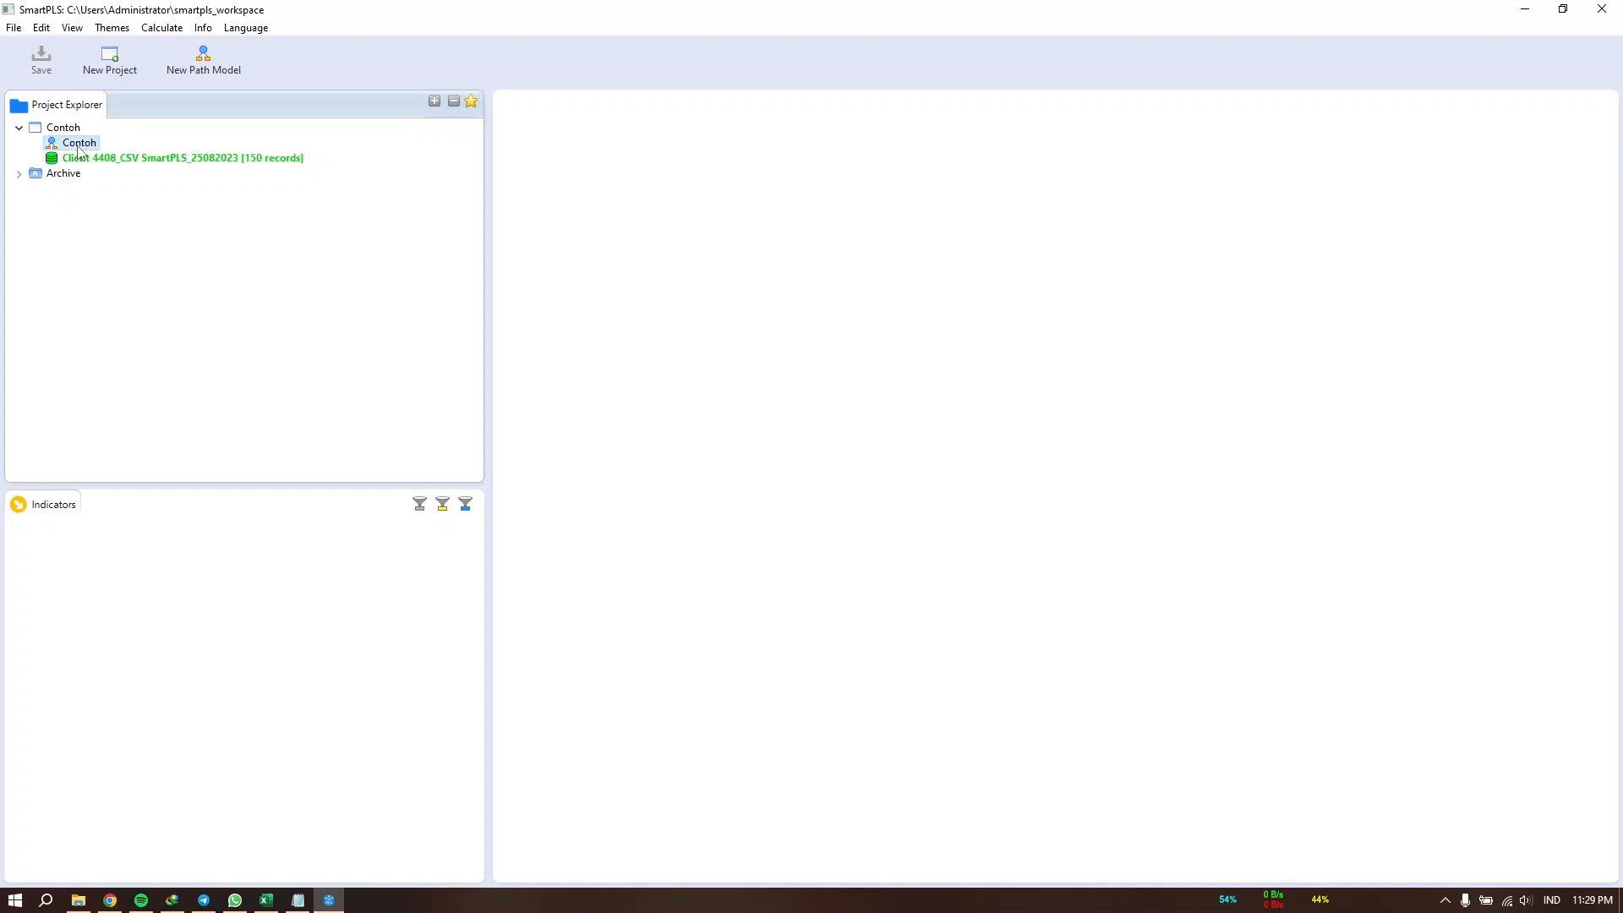
double_click(66, 144)
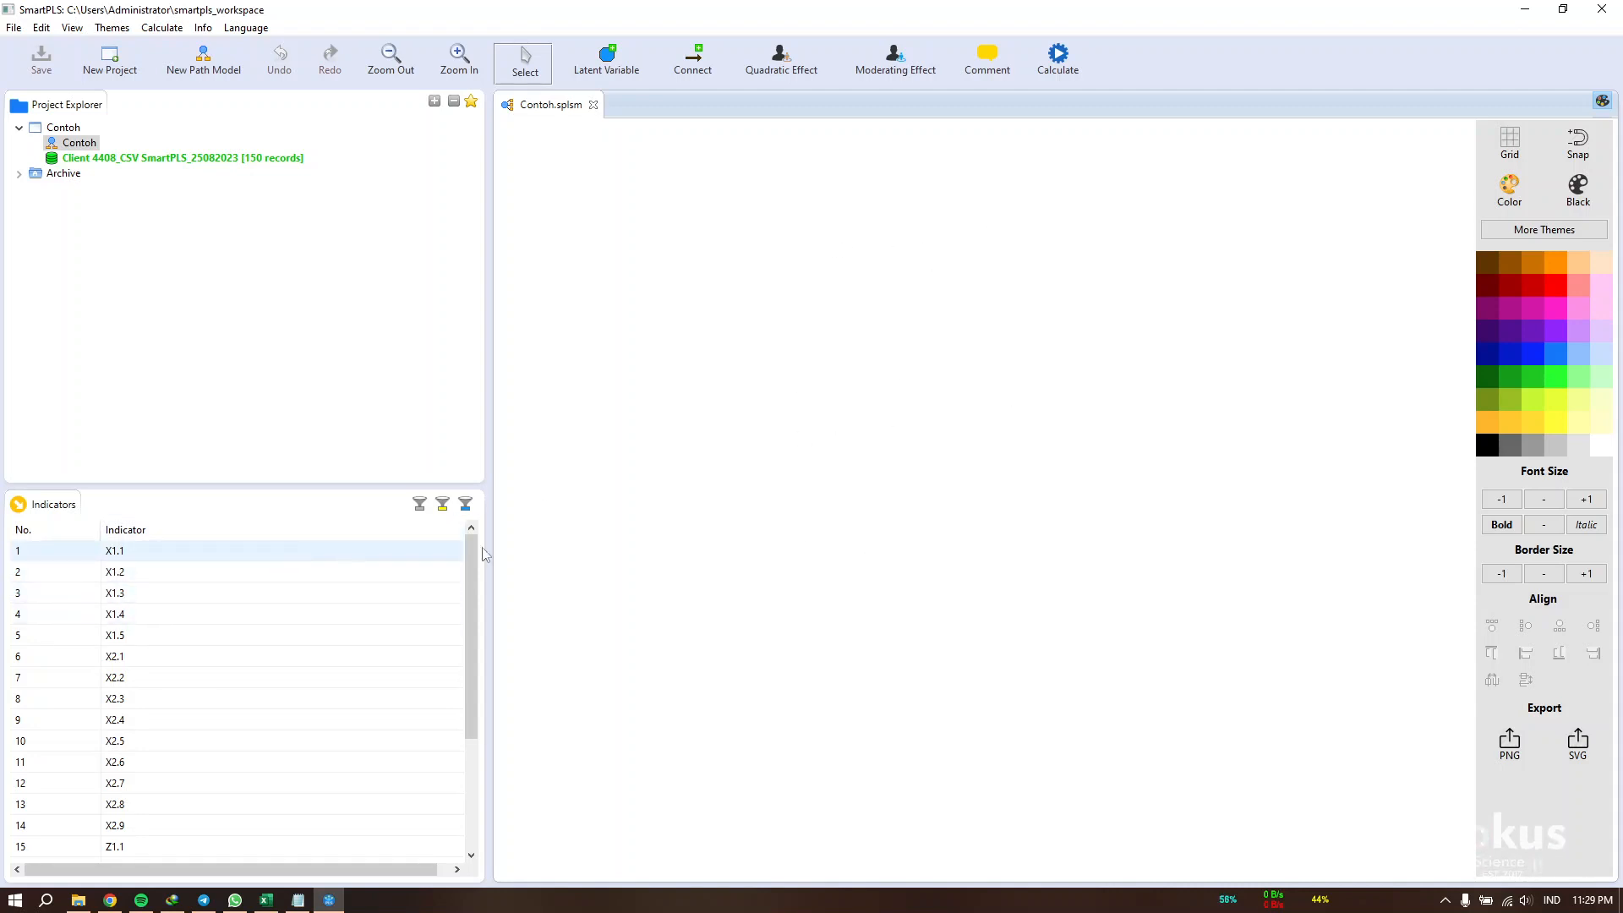
left_click(271, 554)
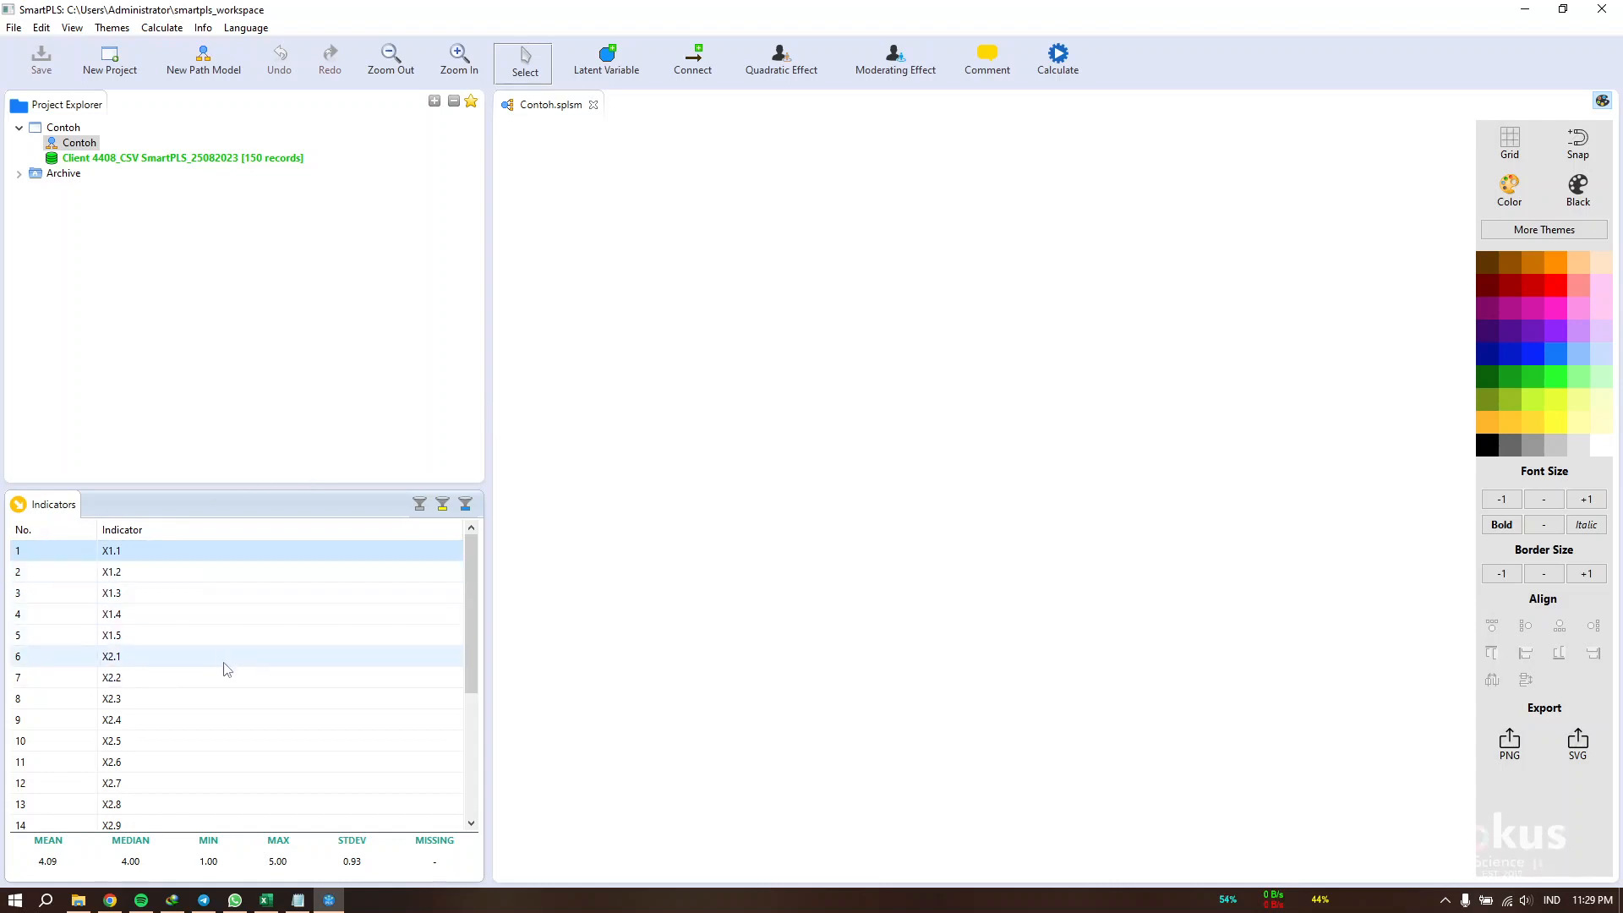
left_click(133, 638, "shift")
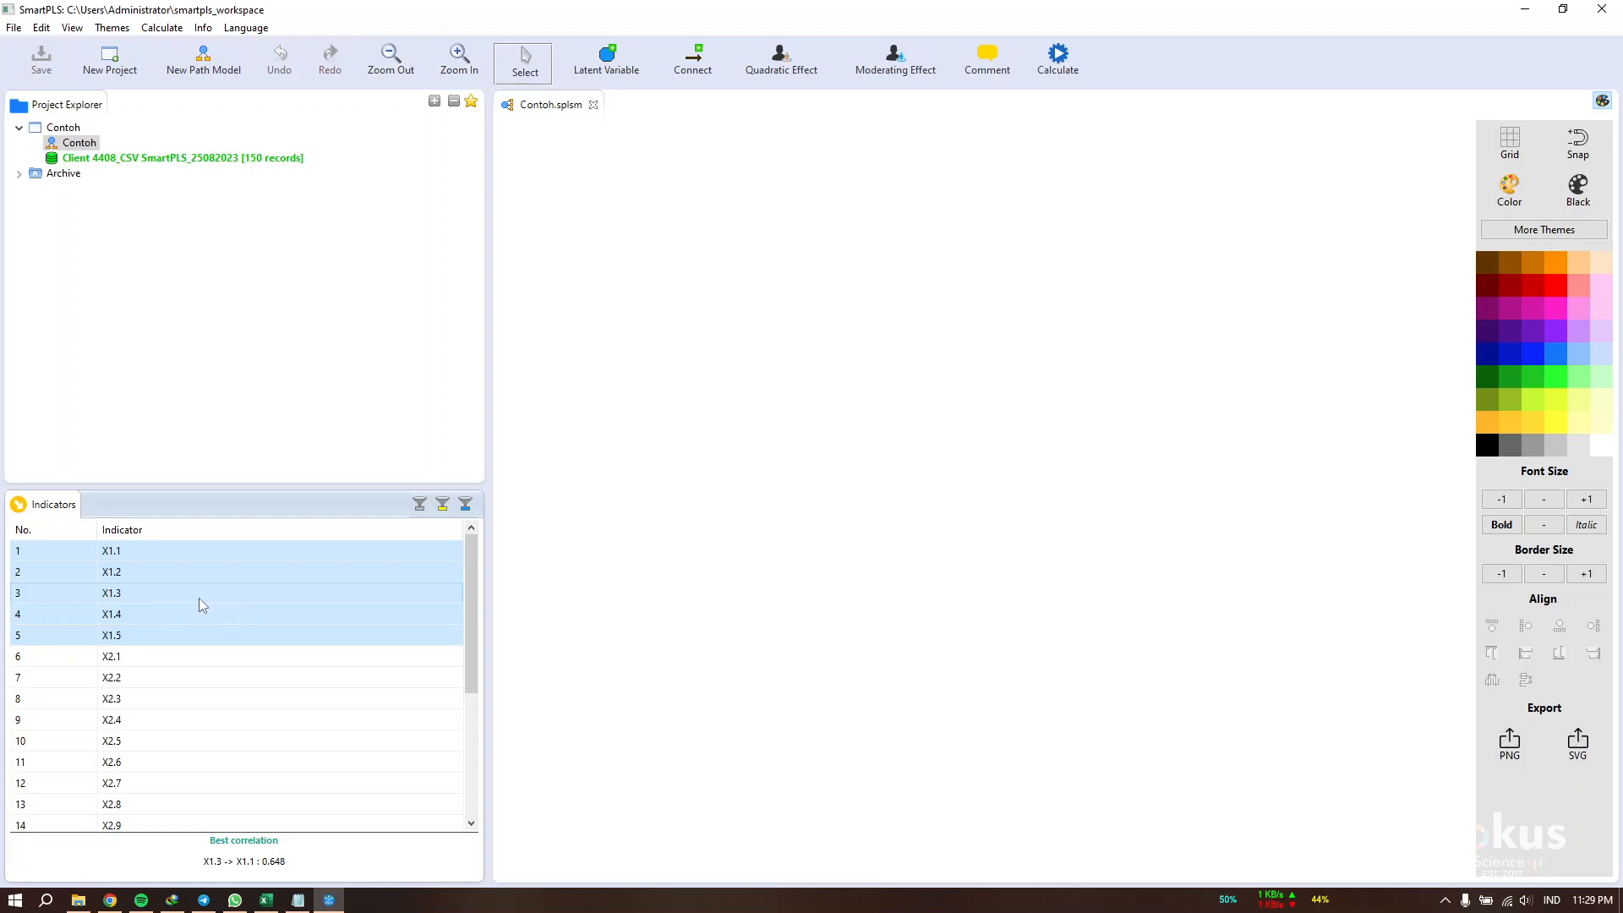
left_click_drag(181, 599, 657, 217)
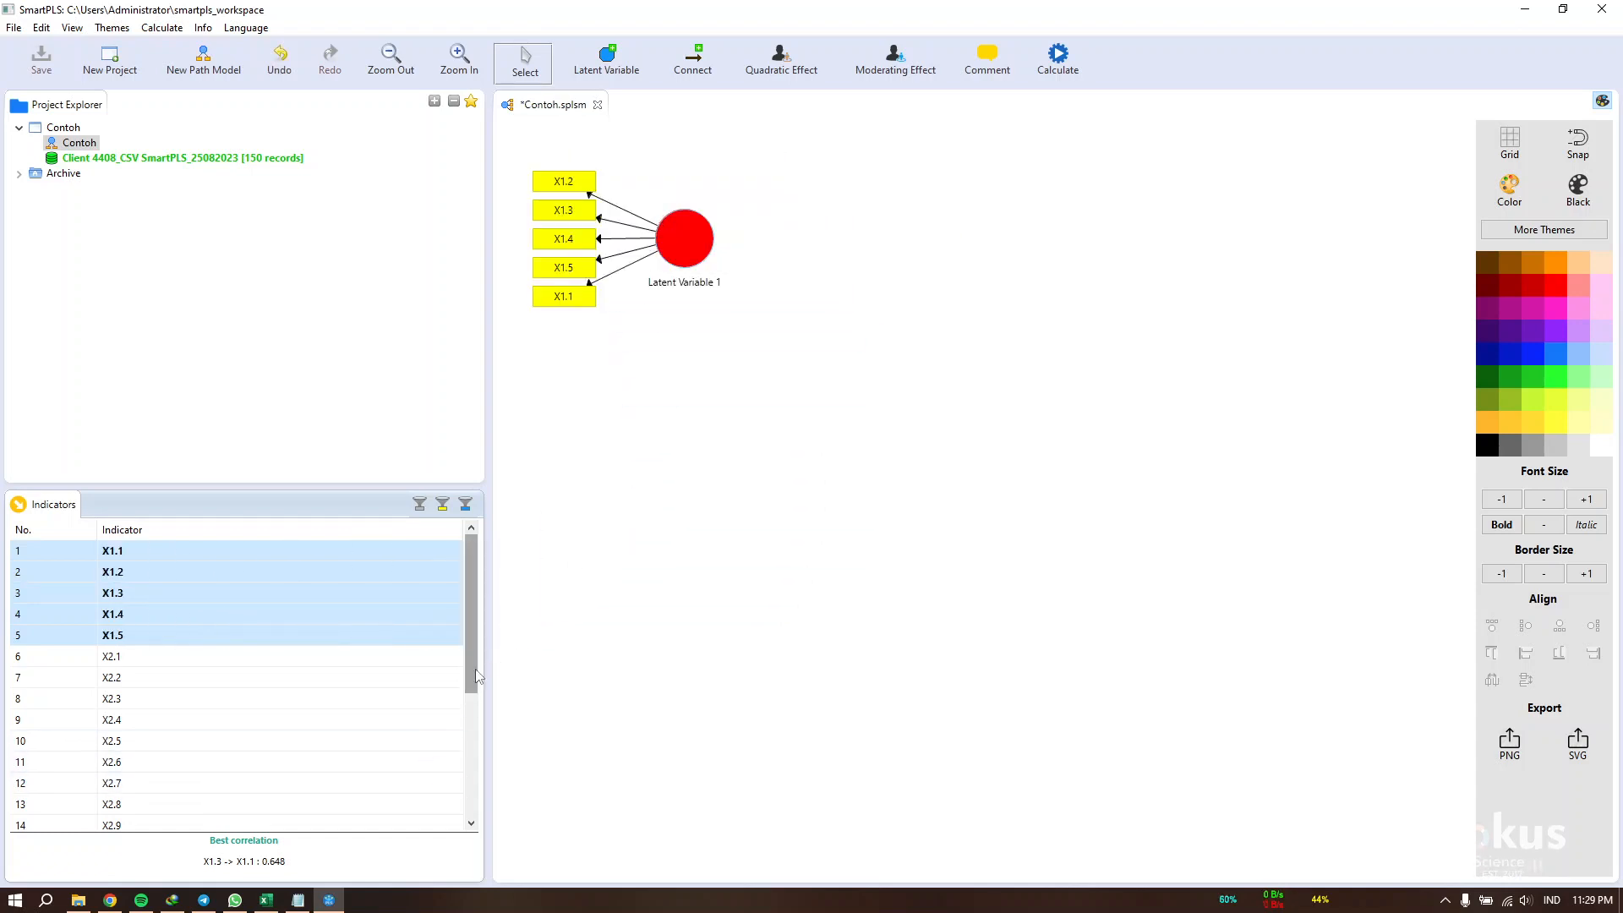
Step: Place indicators X2.1 to X2.9 on the canvas as a second latent variable below the X1 group
scroll(476, 670, "down", 1)
left_click(380, 615)
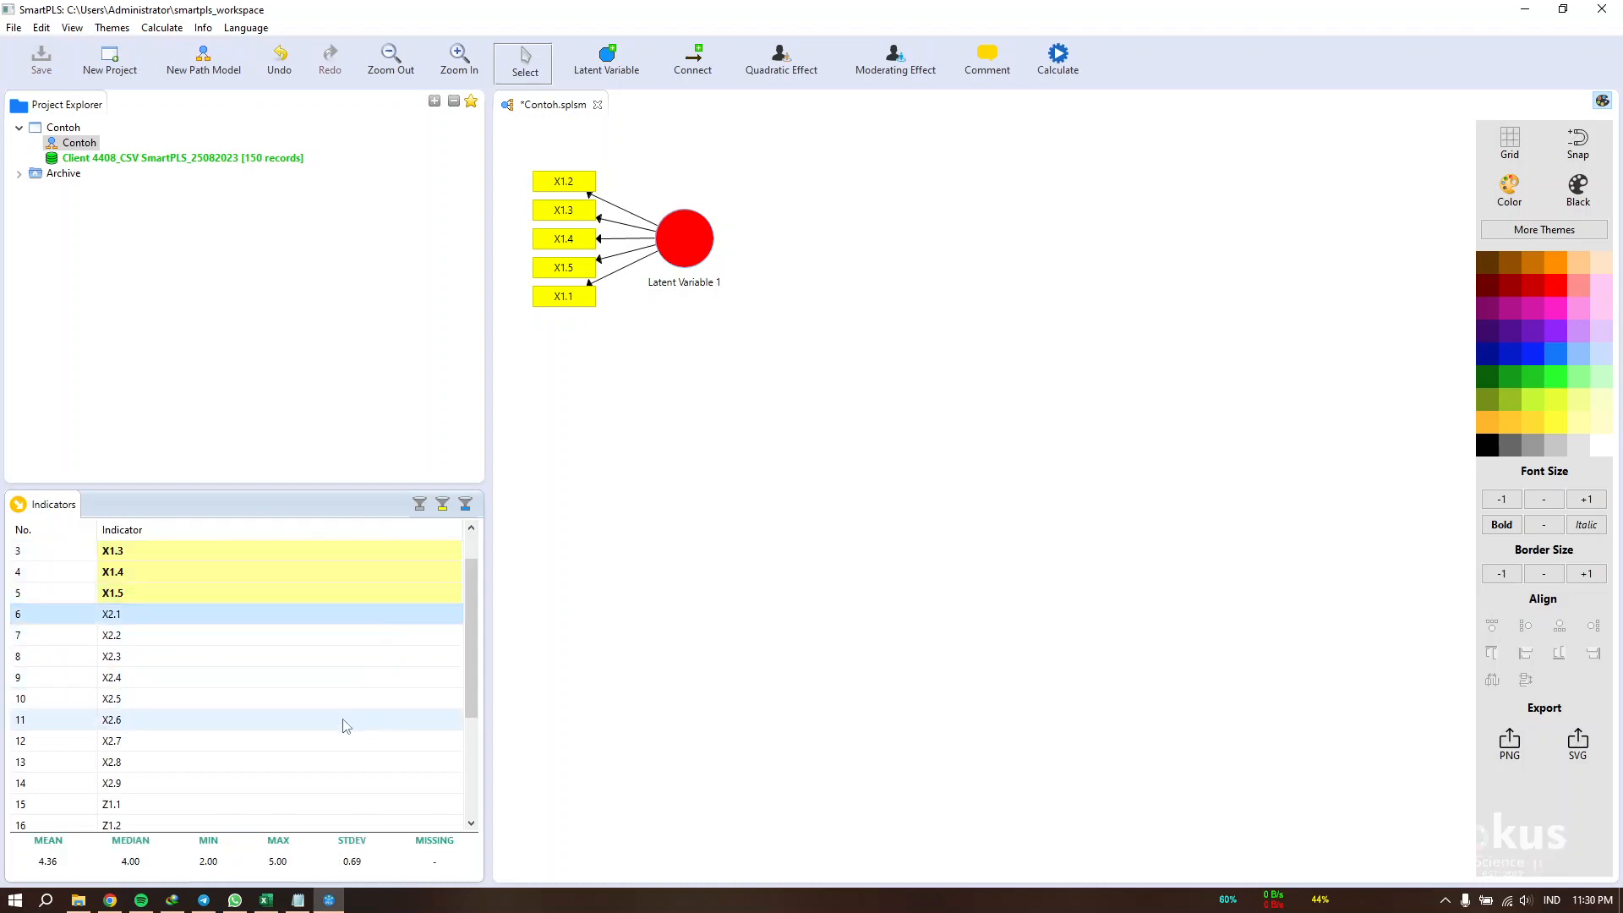
left_click(337, 791, "shift")
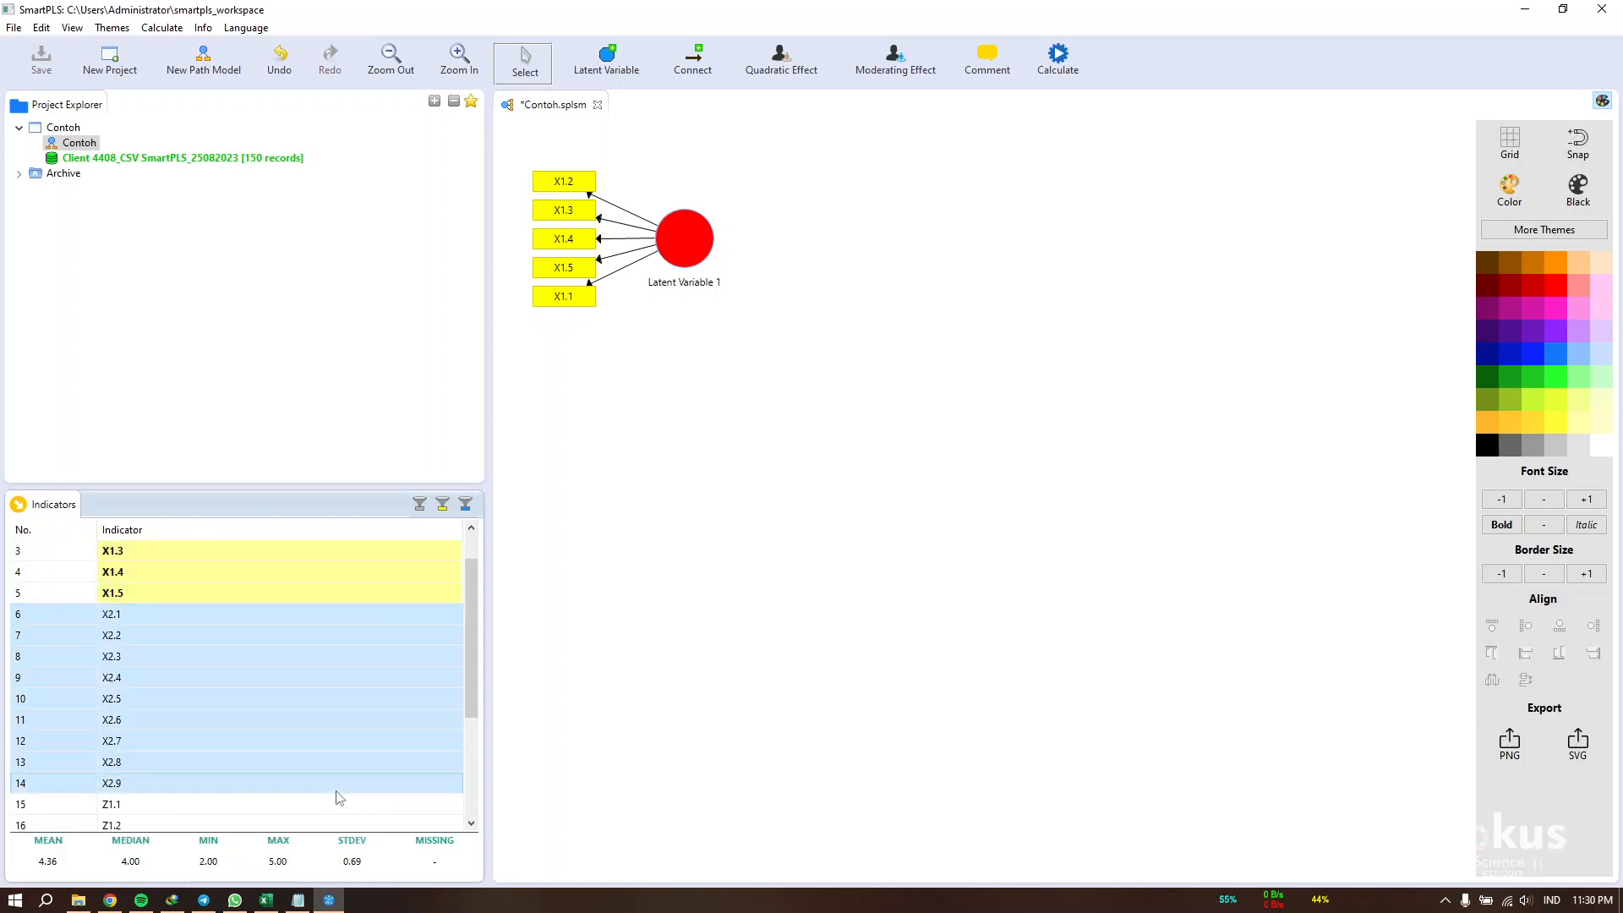
left_click_drag(355, 725, 657, 422)
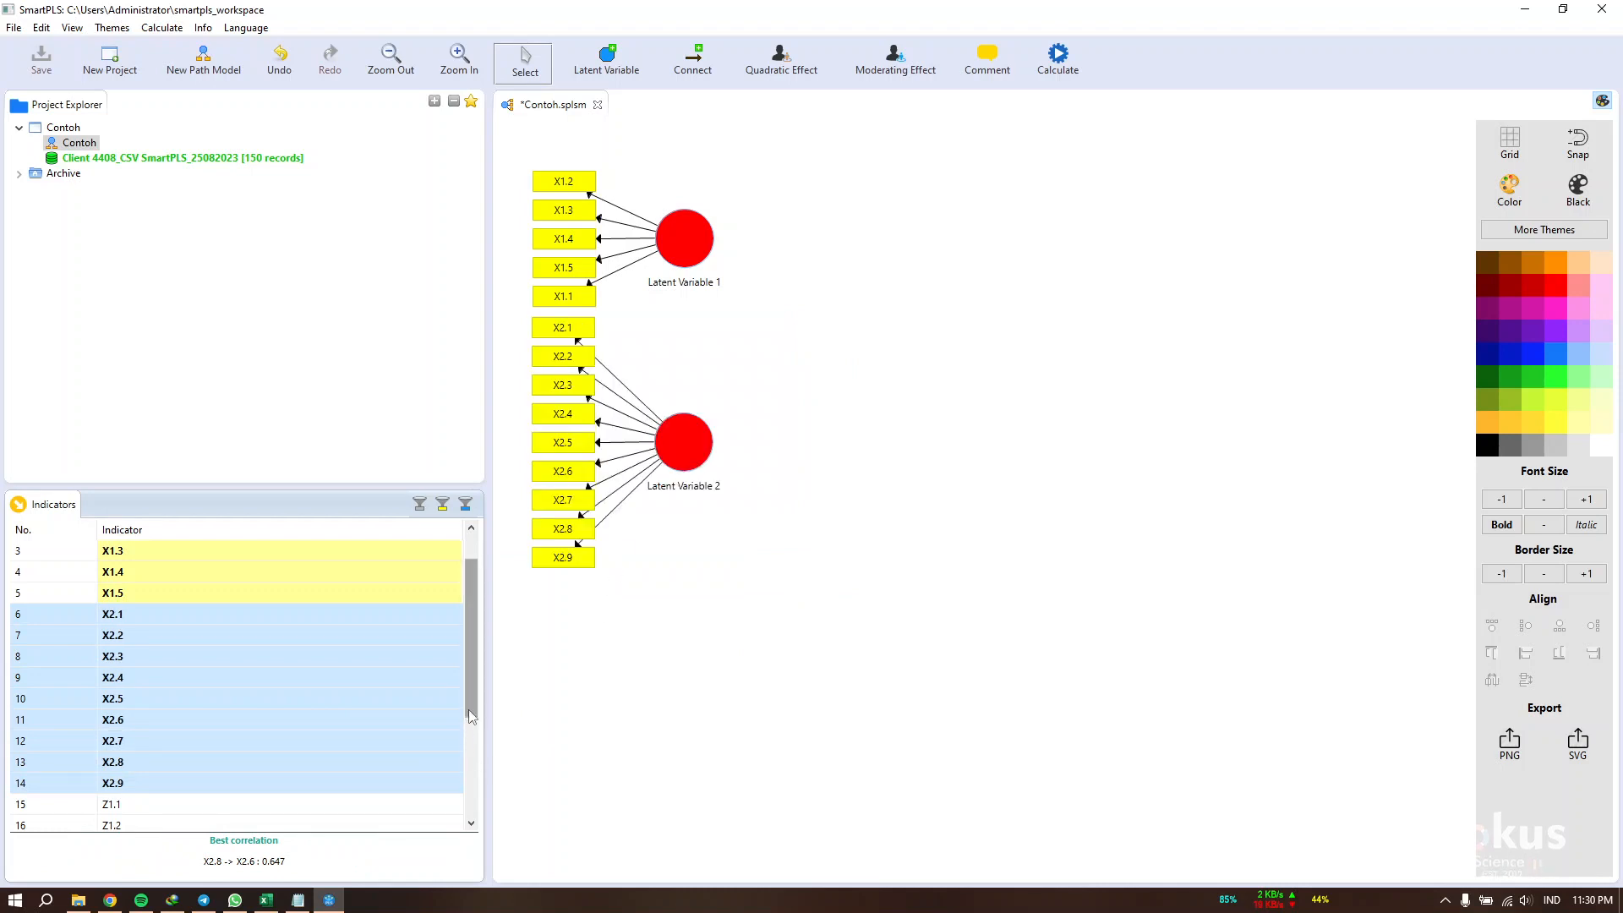
Step: Place indicators Z1.1 to Z1.6 on the canvas as a latent variable below the X2 group
scroll(469, 708, "down", 2)
left_click(394, 677)
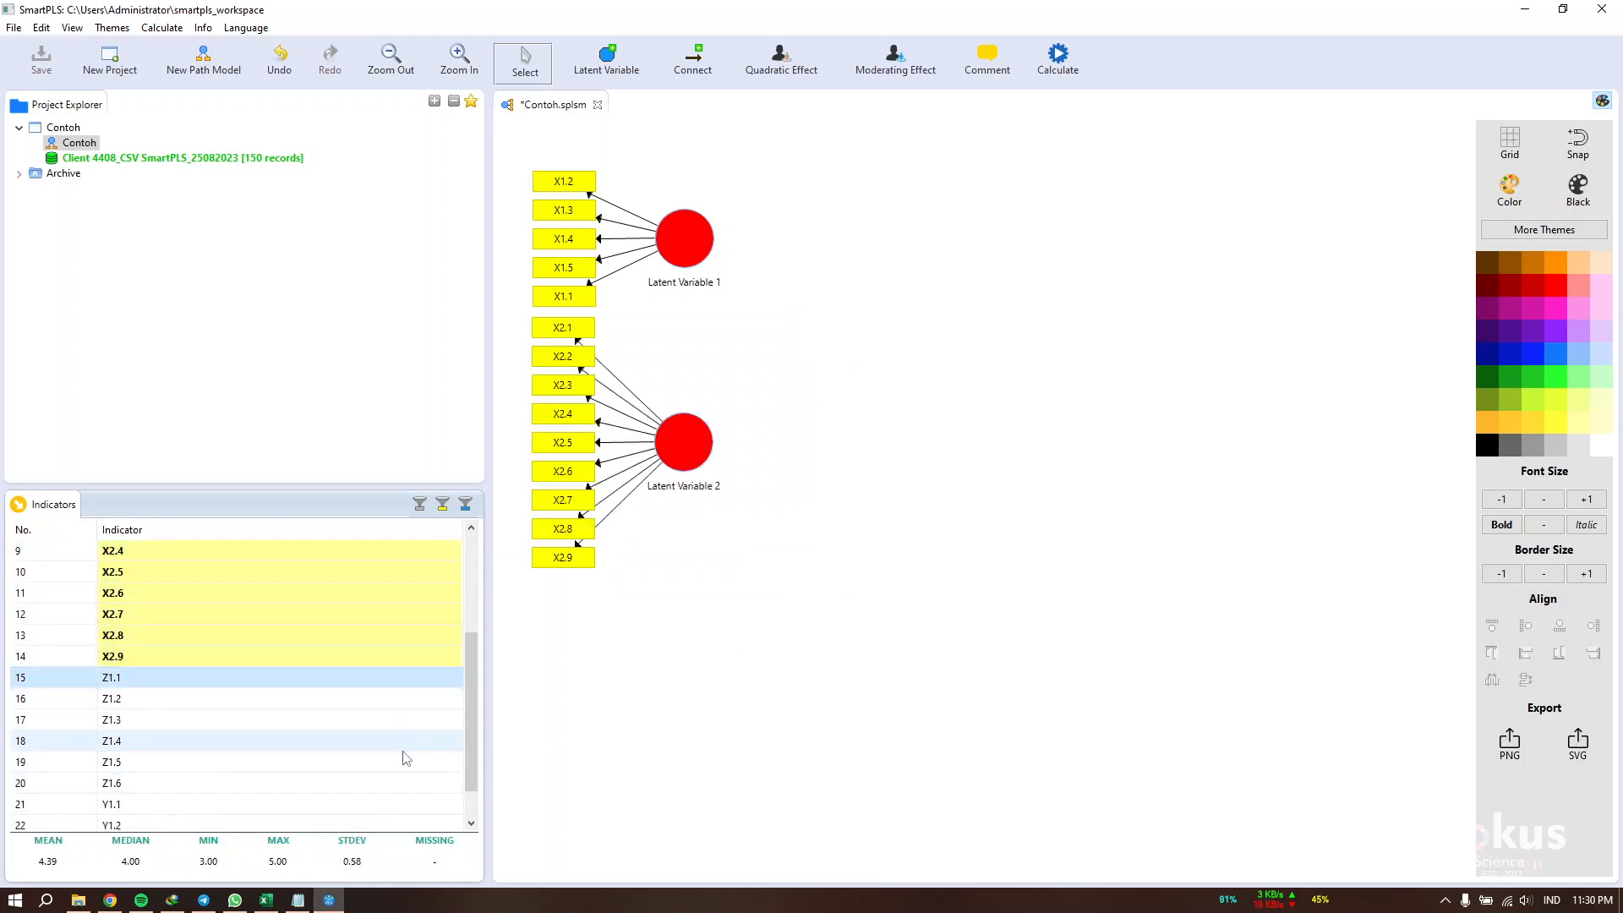
left_click(397, 791, "shift")
left_click_drag(398, 790, 725, 665)
Step: Place indicators Y1.1 to Y1.3 on the canvas as a latent variable to the right of the X2 and Z1 groups
scroll(379, 769, "down", 1)
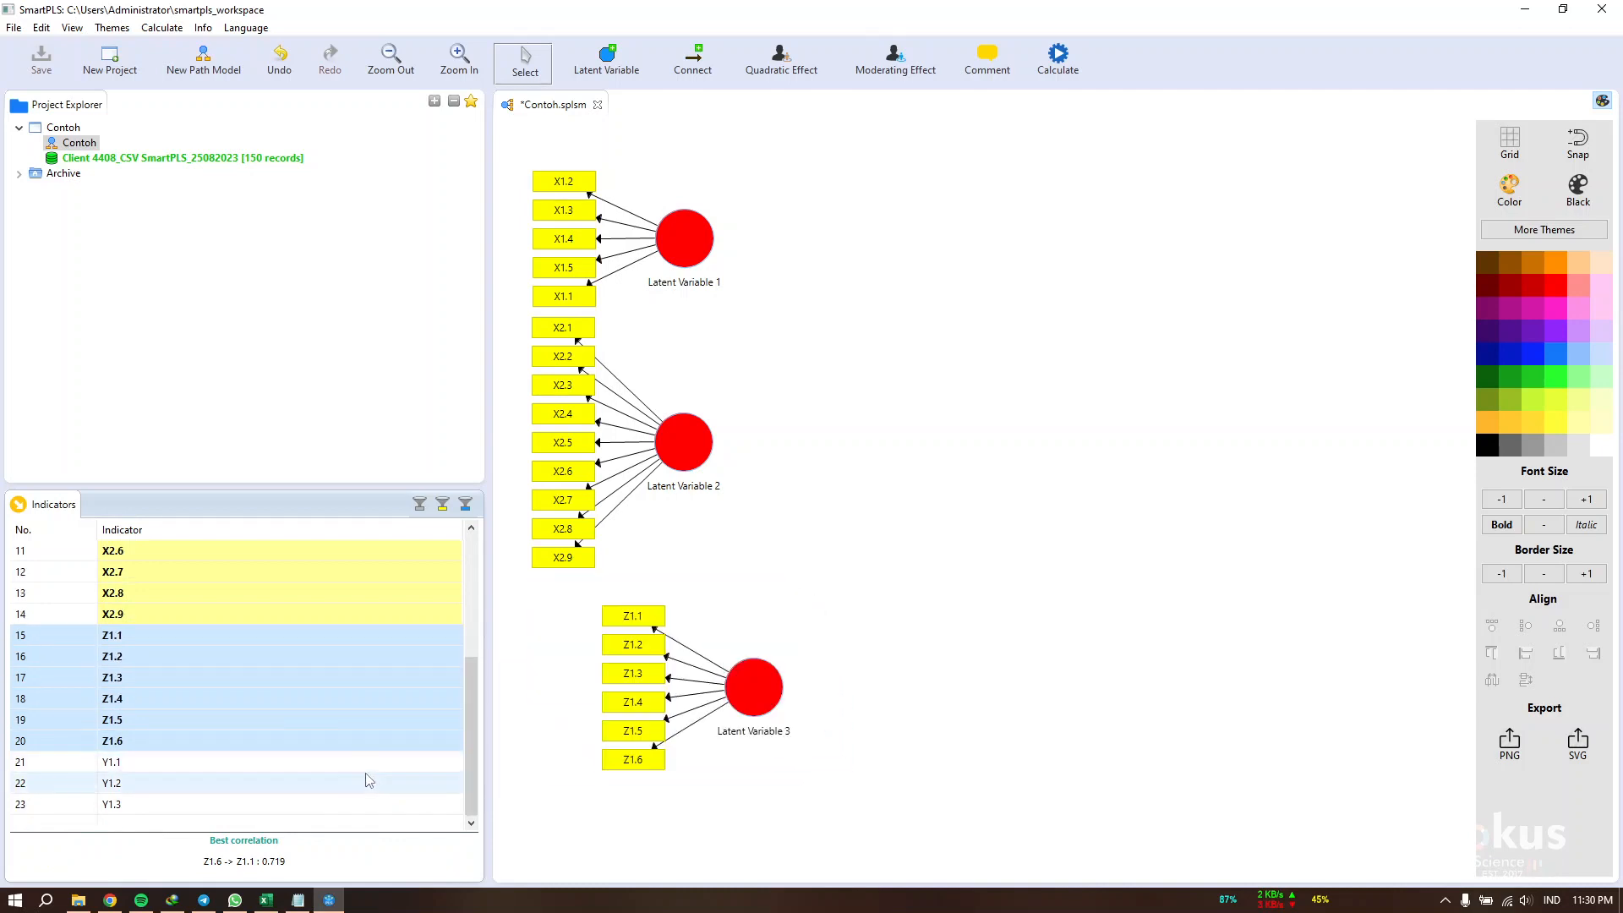
left_click(319, 761)
left_click(309, 806, "shift")
left_click_drag(319, 790, 926, 560)
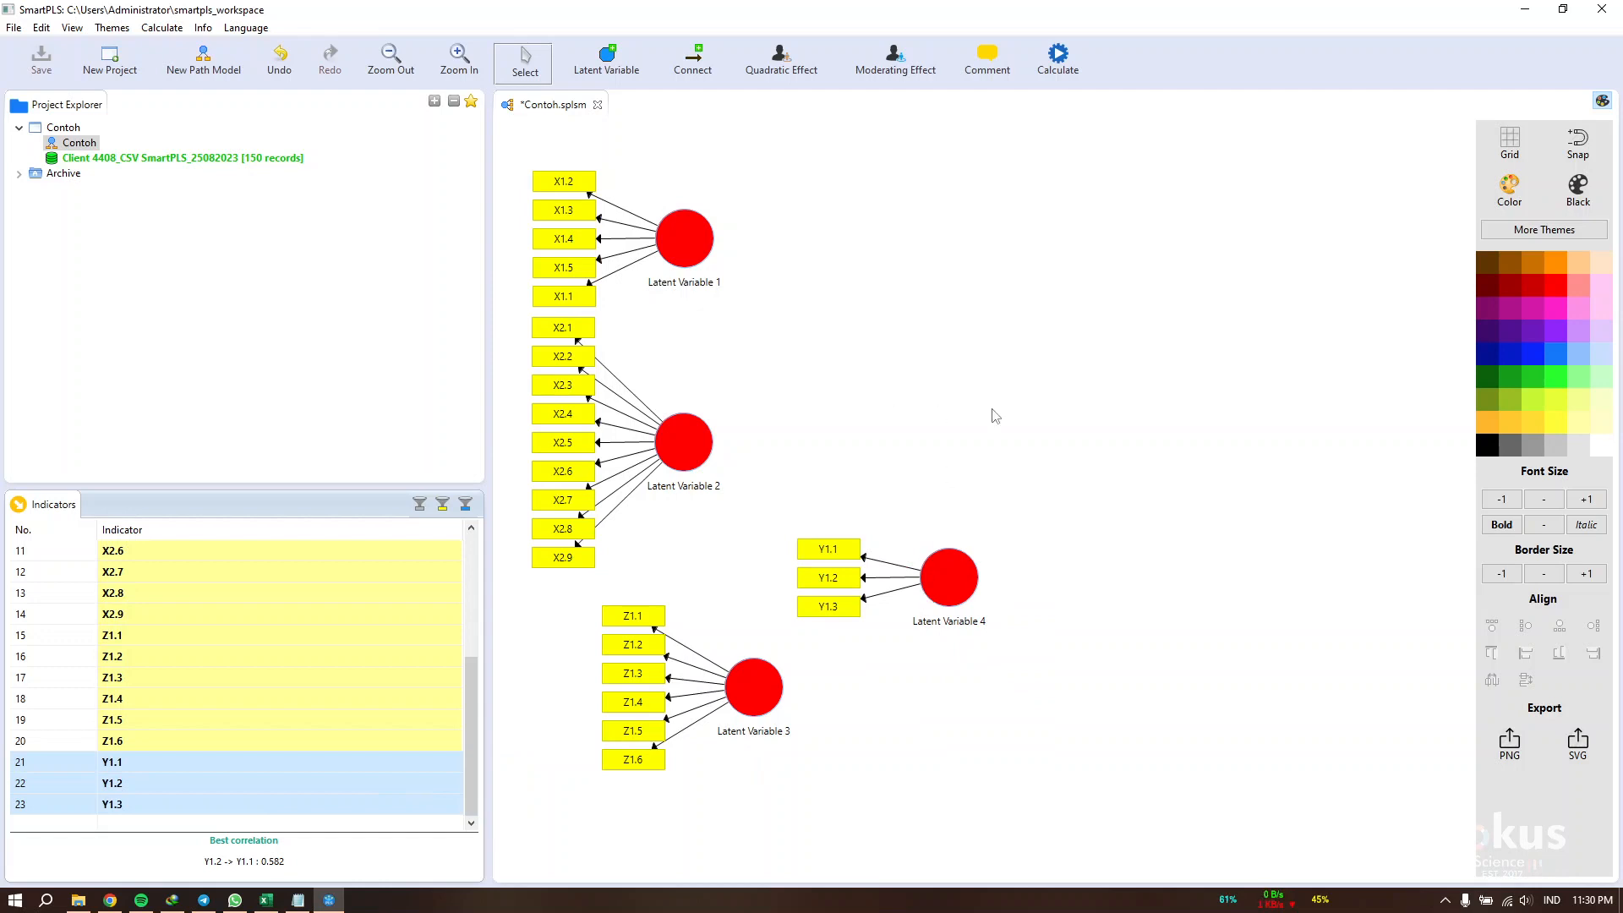
Step: Reposition the four latent variables with their indicators, moving X1 and Y1 up and right, X2 slightly right and Z1 slightly left
left_click(751, 208)
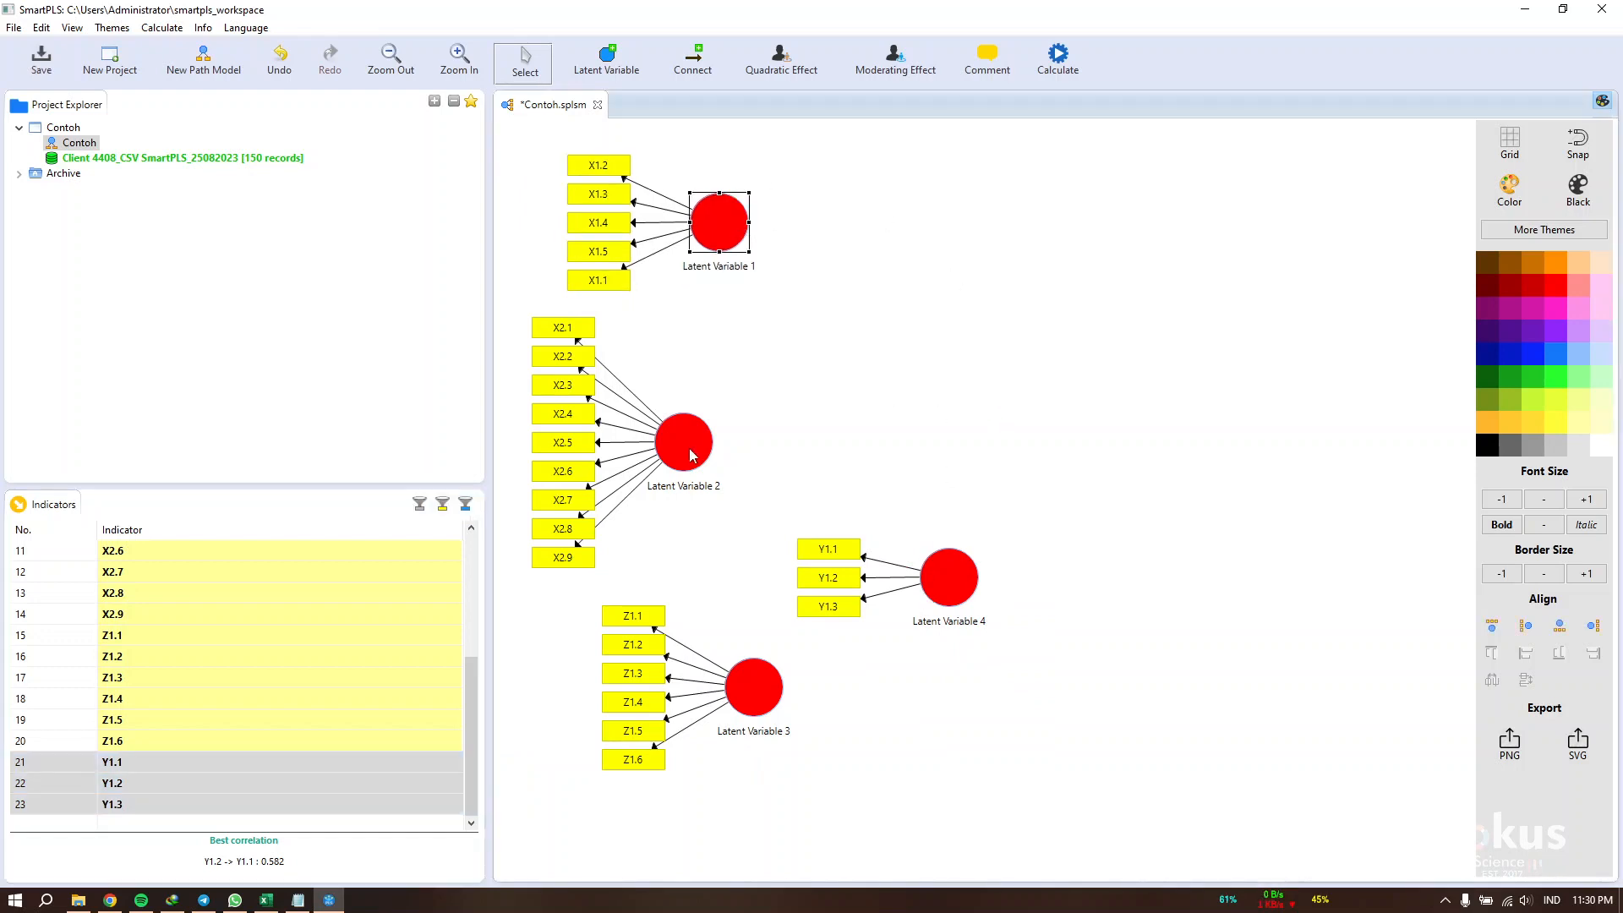
left_click_drag(689, 450, 701, 451)
left_click_drag(950, 569, 967, 551)
left_click(754, 686)
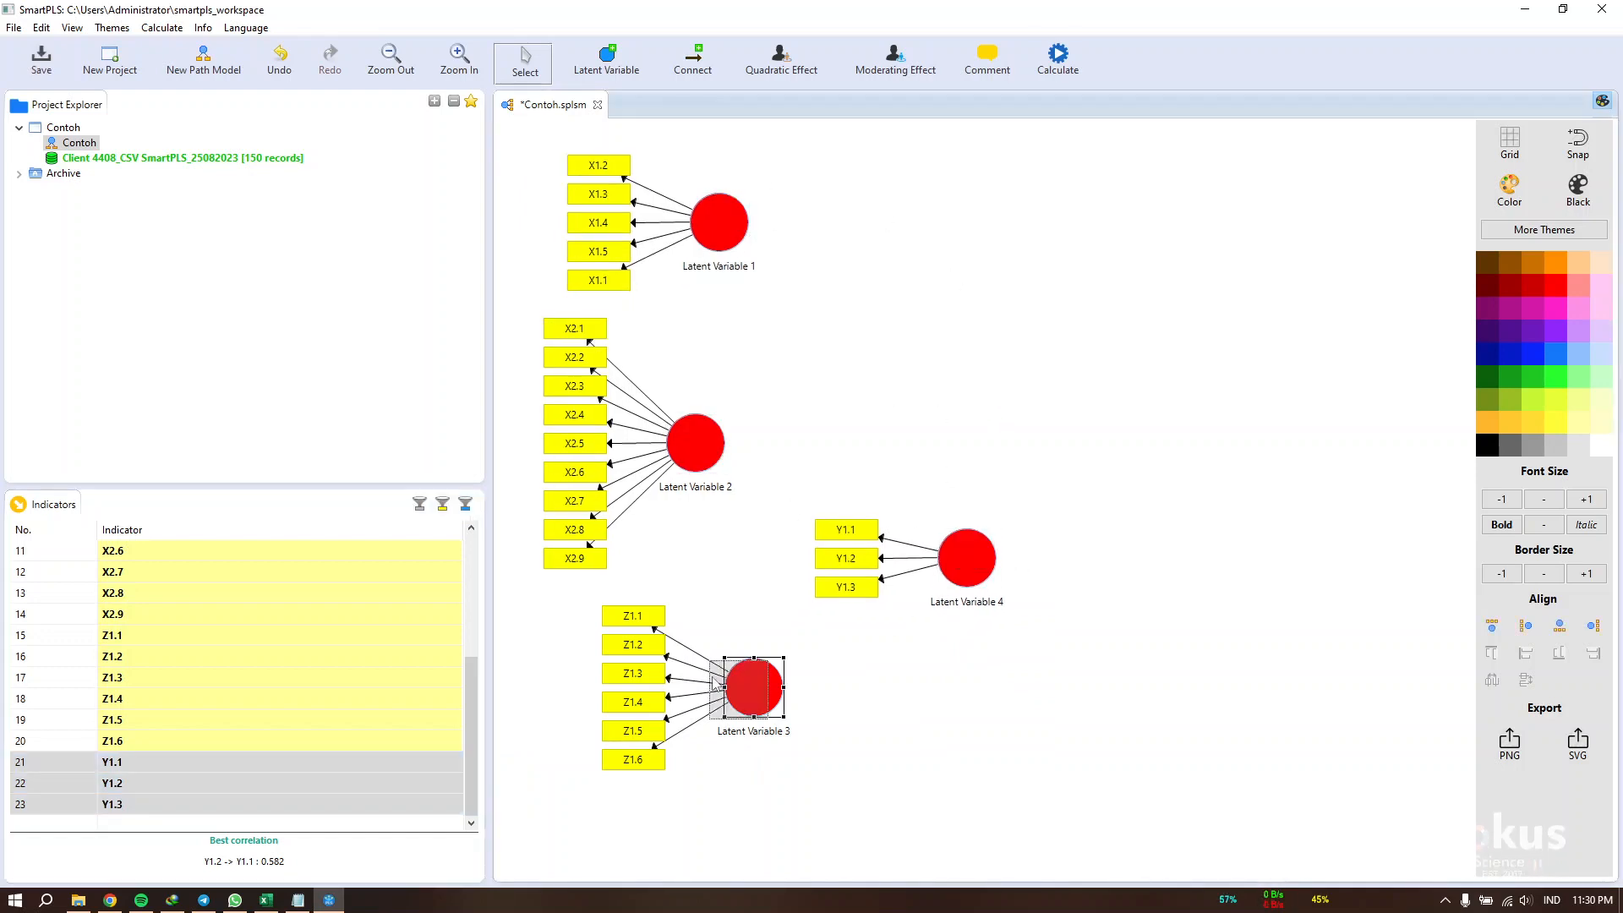
left_click_drag(754, 686, 738, 689)
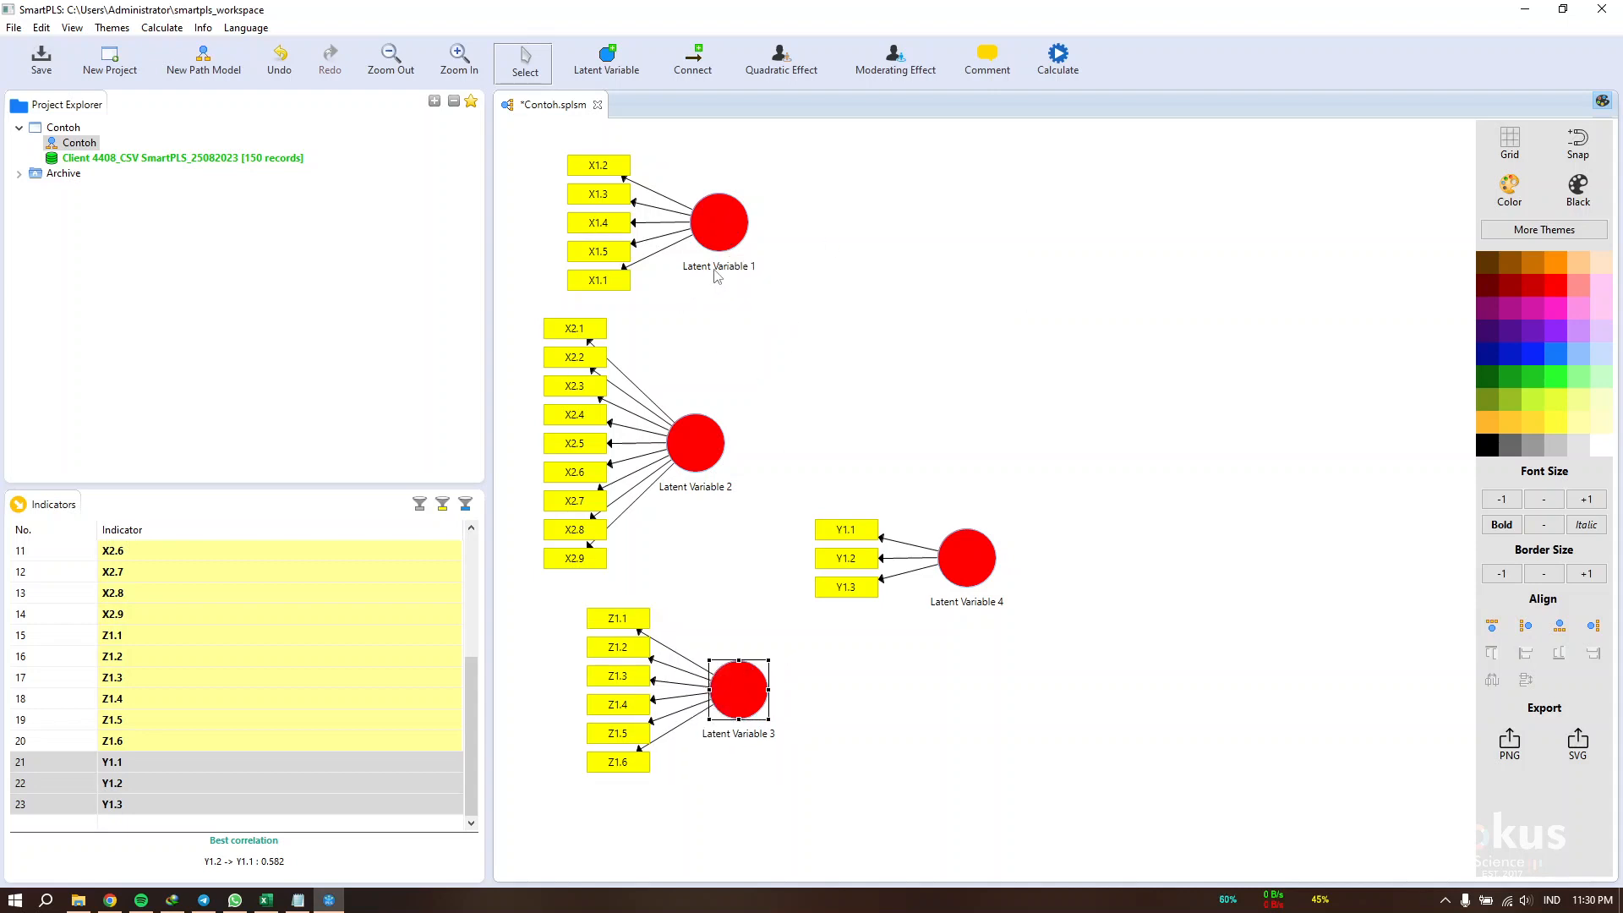
Step: Rename the latent variable of the X1 indicators to X1 Electronic Word of Mouth, copying the name from the Notepad list
left_click(724, 233)
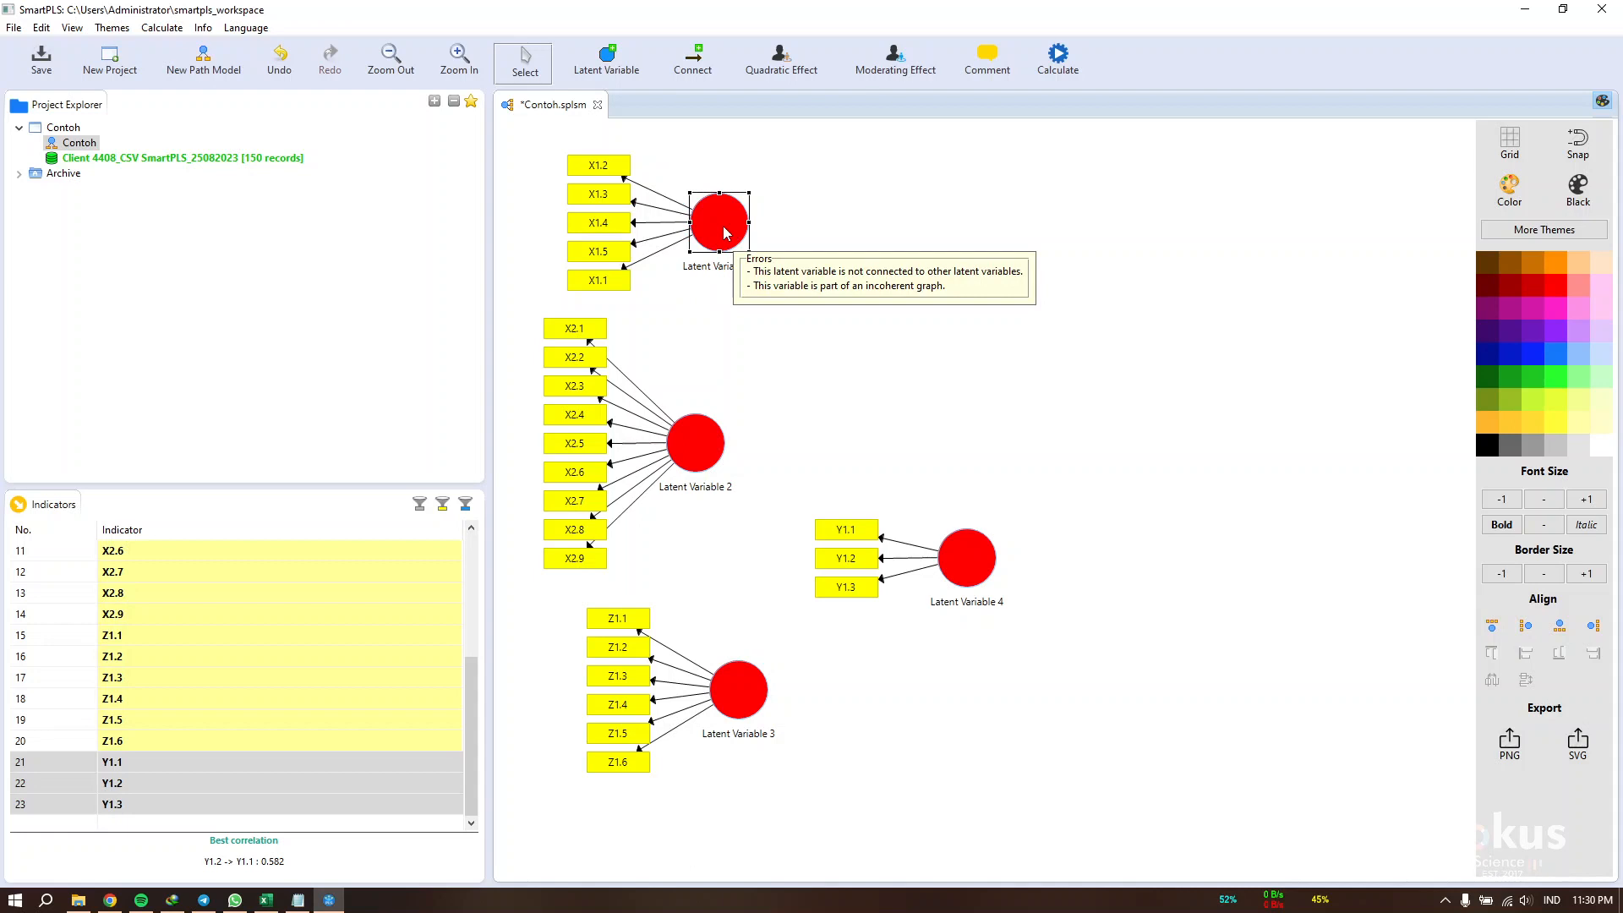
right_click(724, 233)
left_click(776, 267)
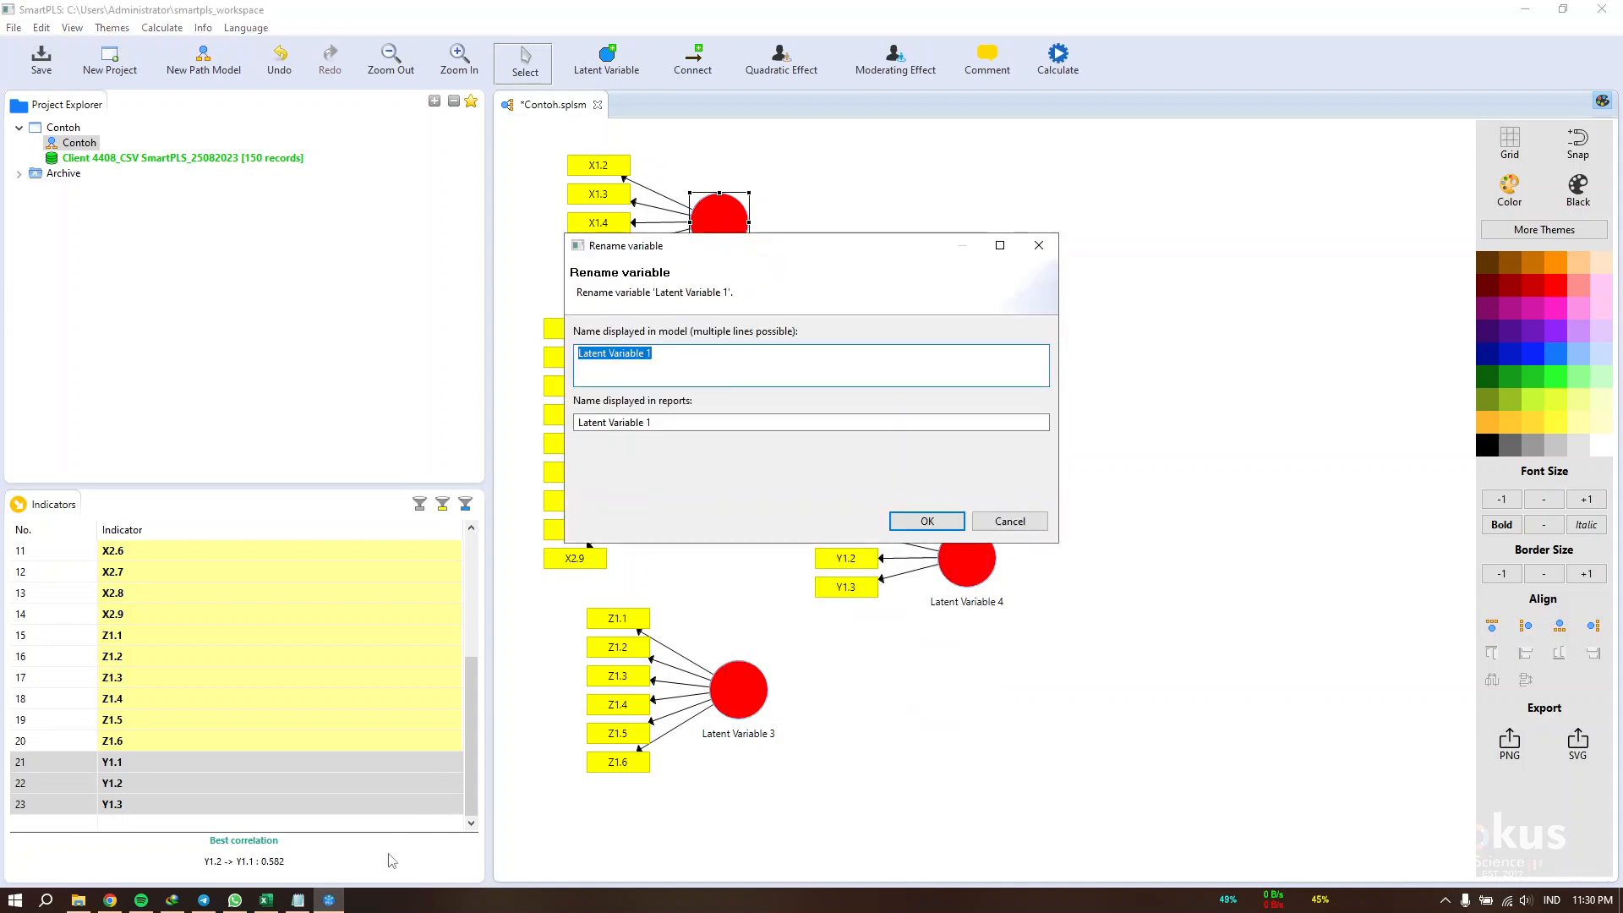
left_click(298, 900)
left_click_drag(493, 260, 285, 263)
key("ctrl+c")
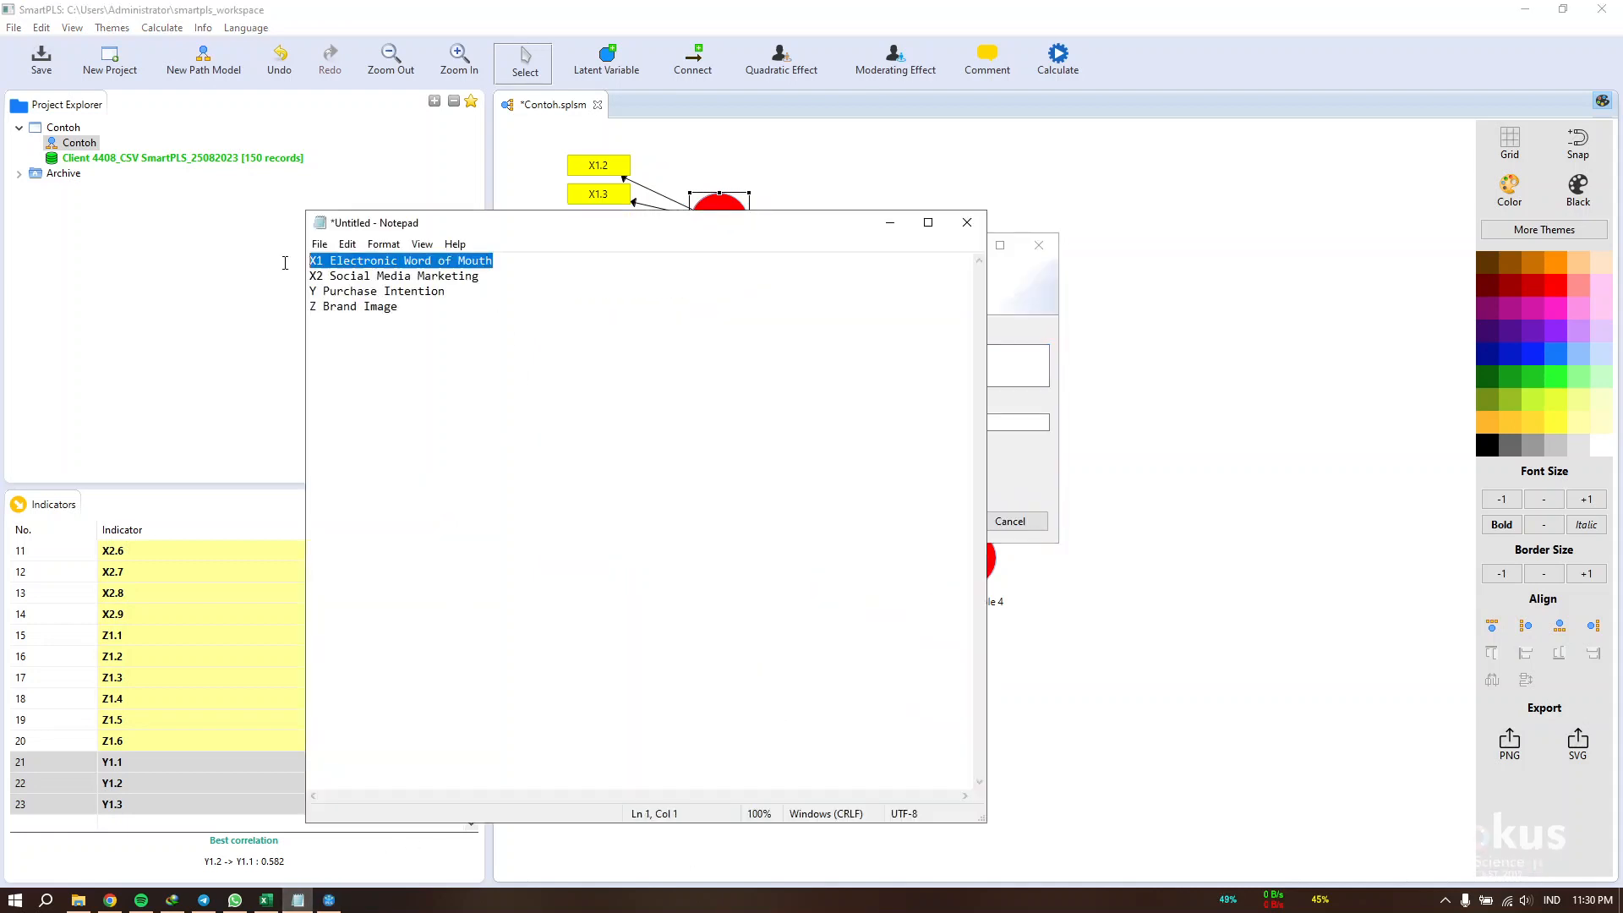
left_click(890, 223)
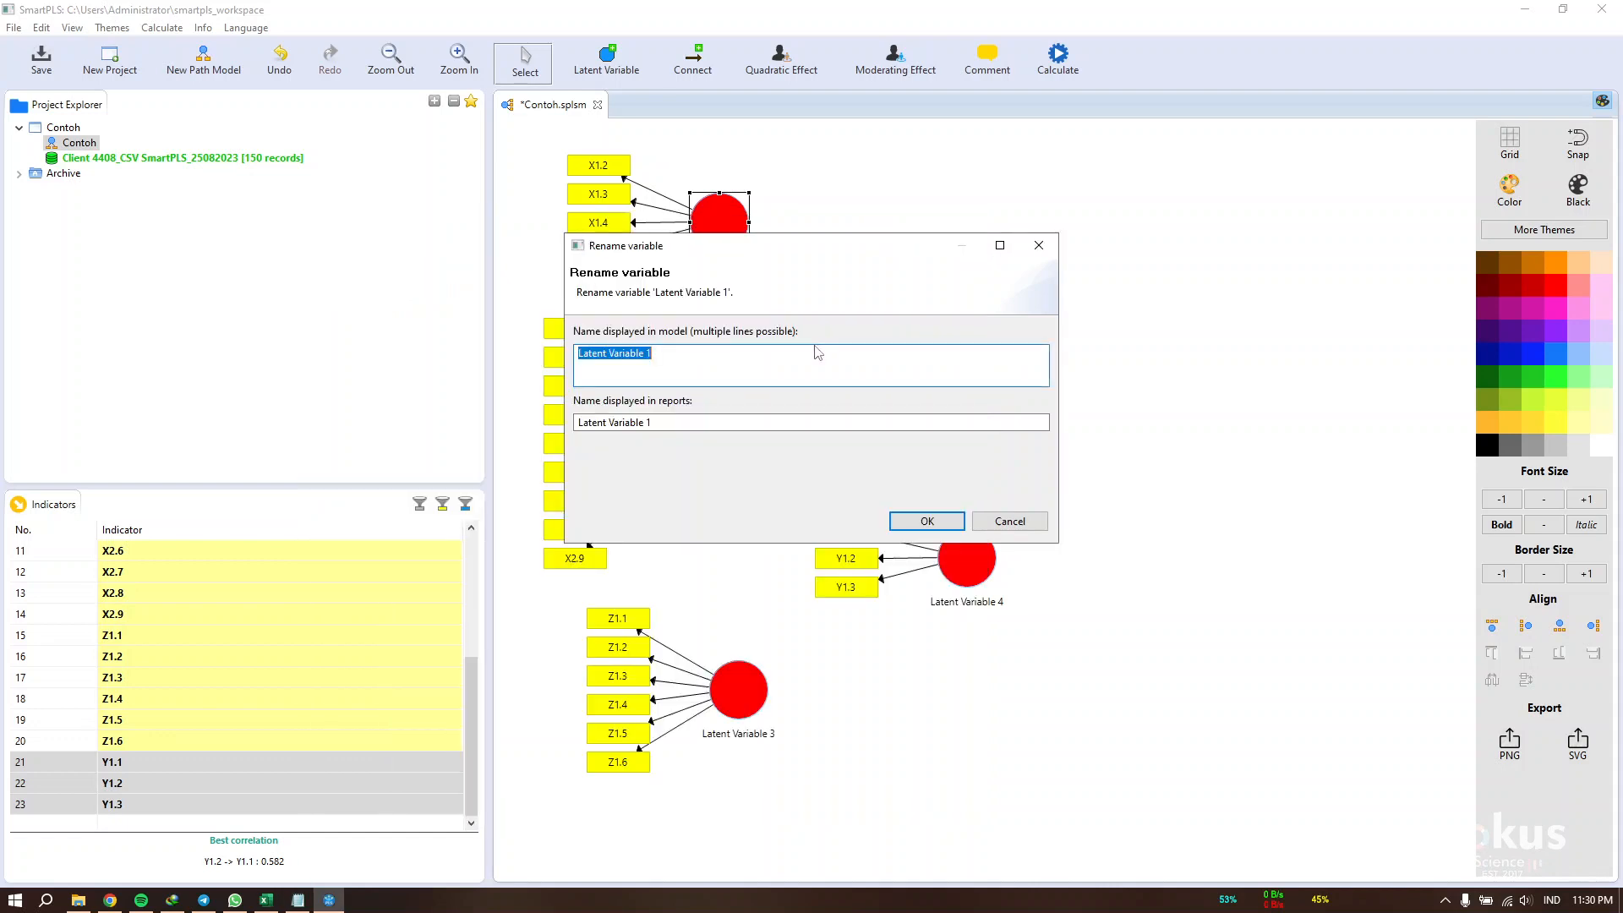
left_click(751, 360)
key("ctrl+a")
key("ctrl+v")
left_click(926, 521)
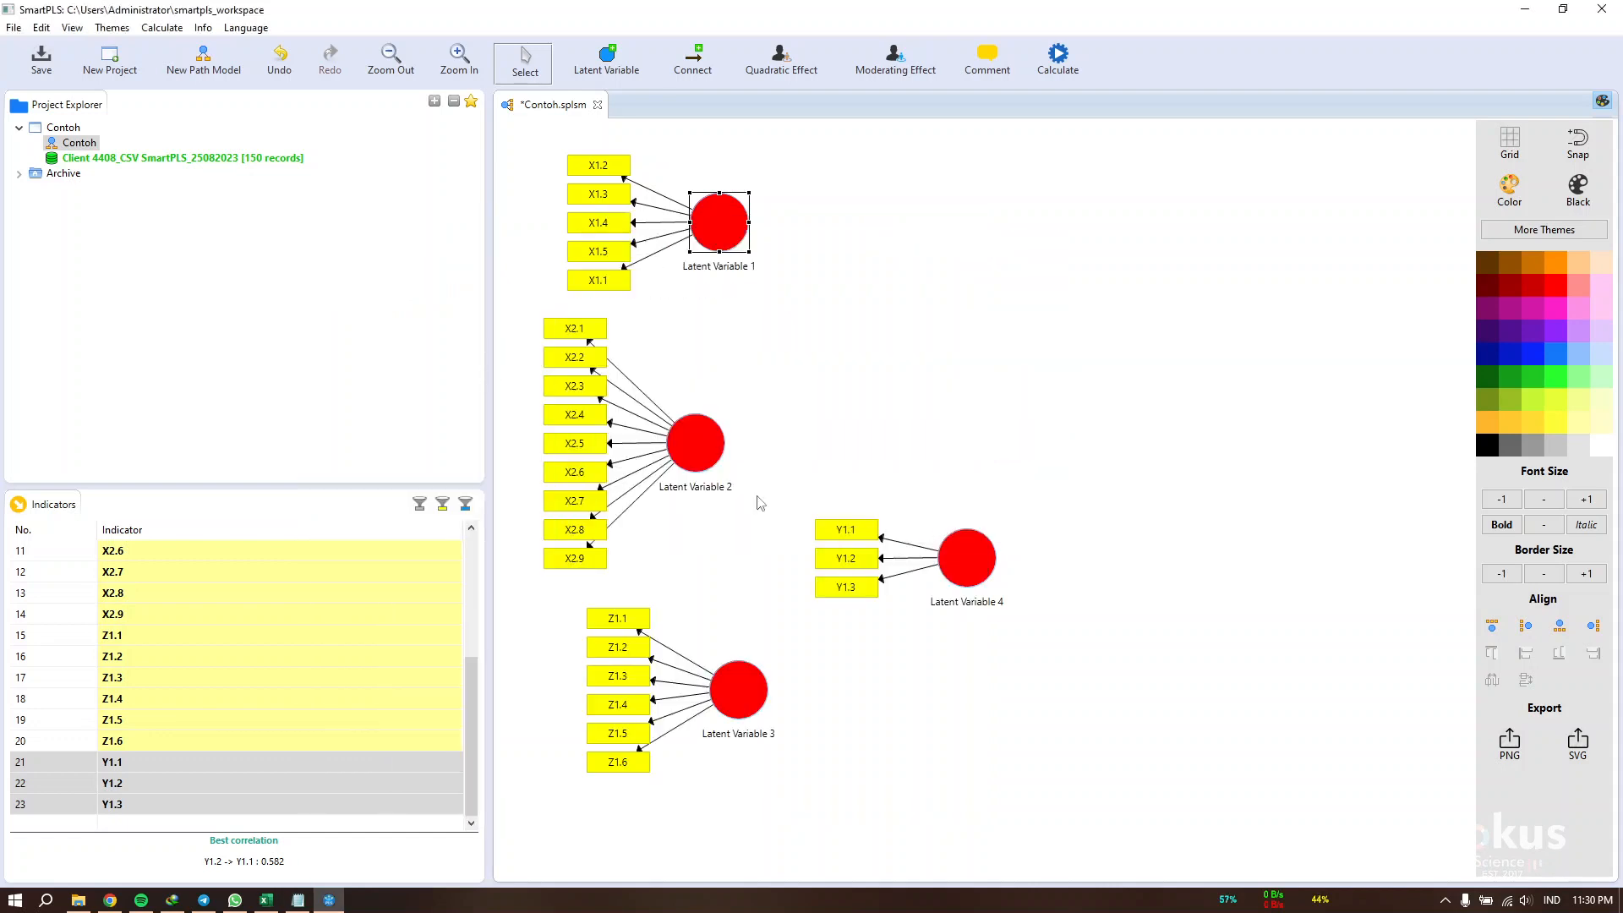
Step: Rename the latent variable of the X2 indicators to X2 Social Media Marketing, copying the name from the Notepad list
left_click(694, 437)
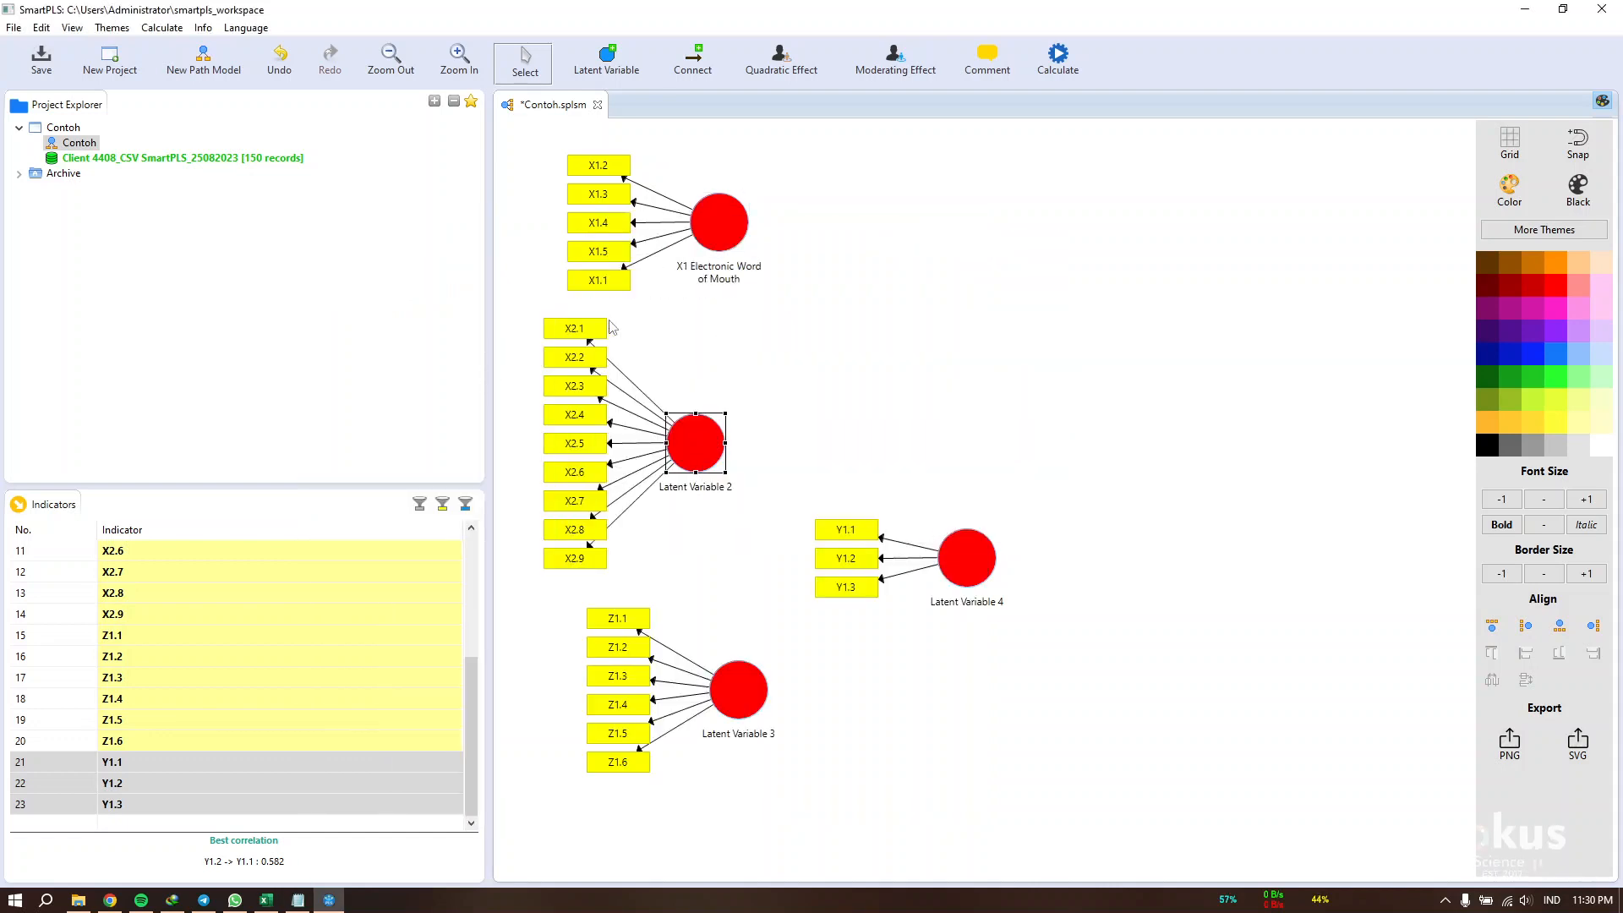
right_click(700, 442)
left_click(736, 426)
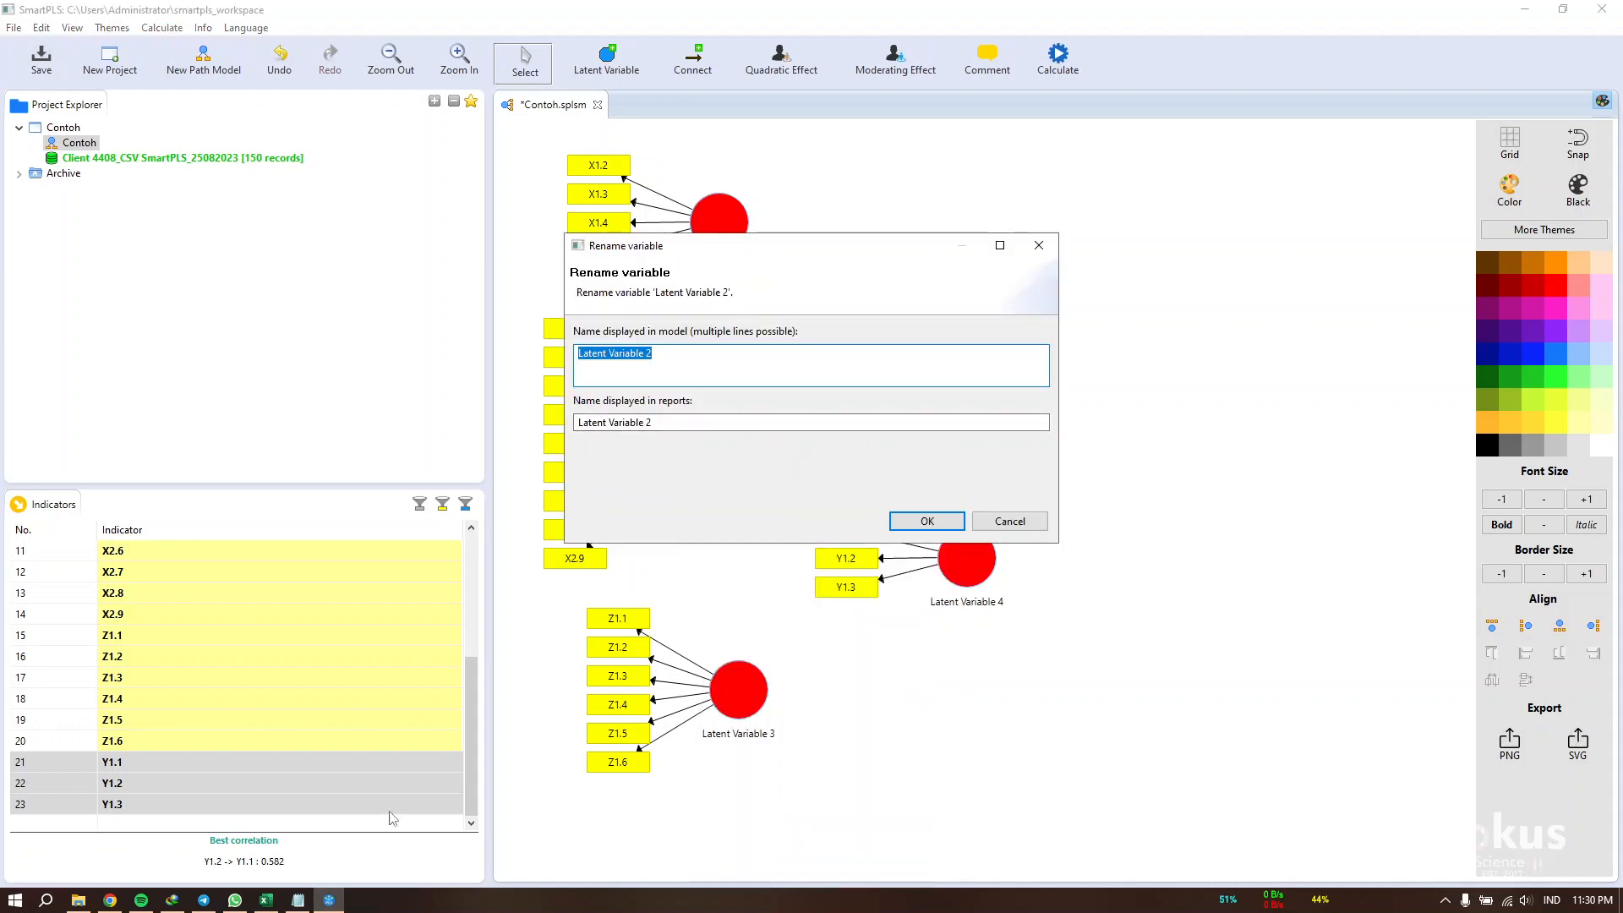
left_click(298, 899)
left_click_drag(507, 274, 306, 280)
key("ctrl+c")
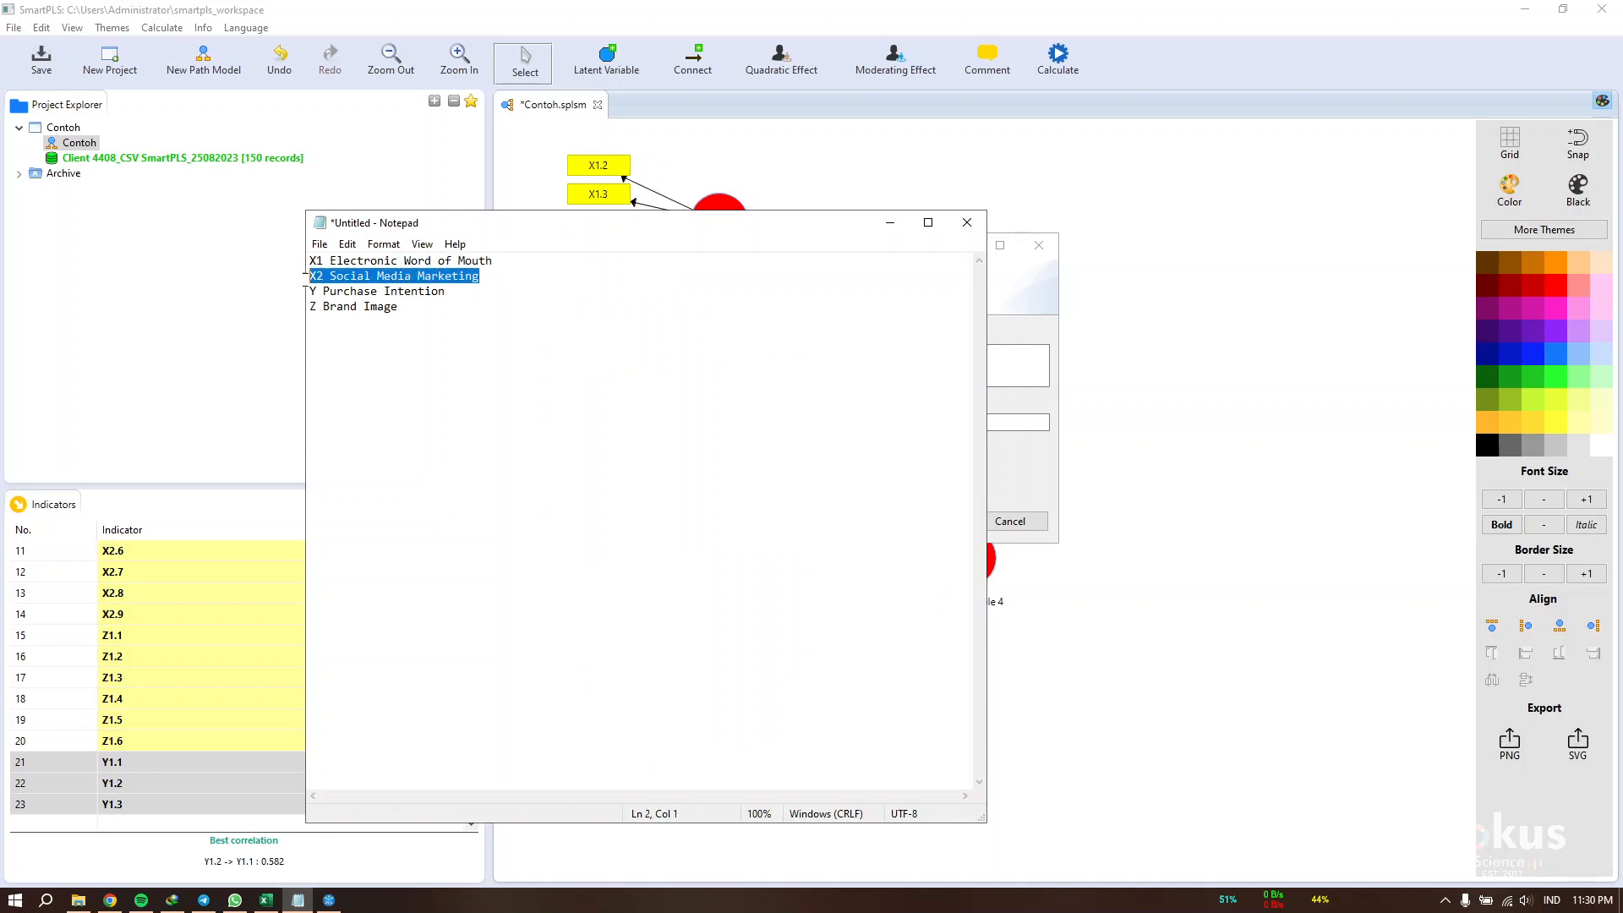
left_click(890, 223)
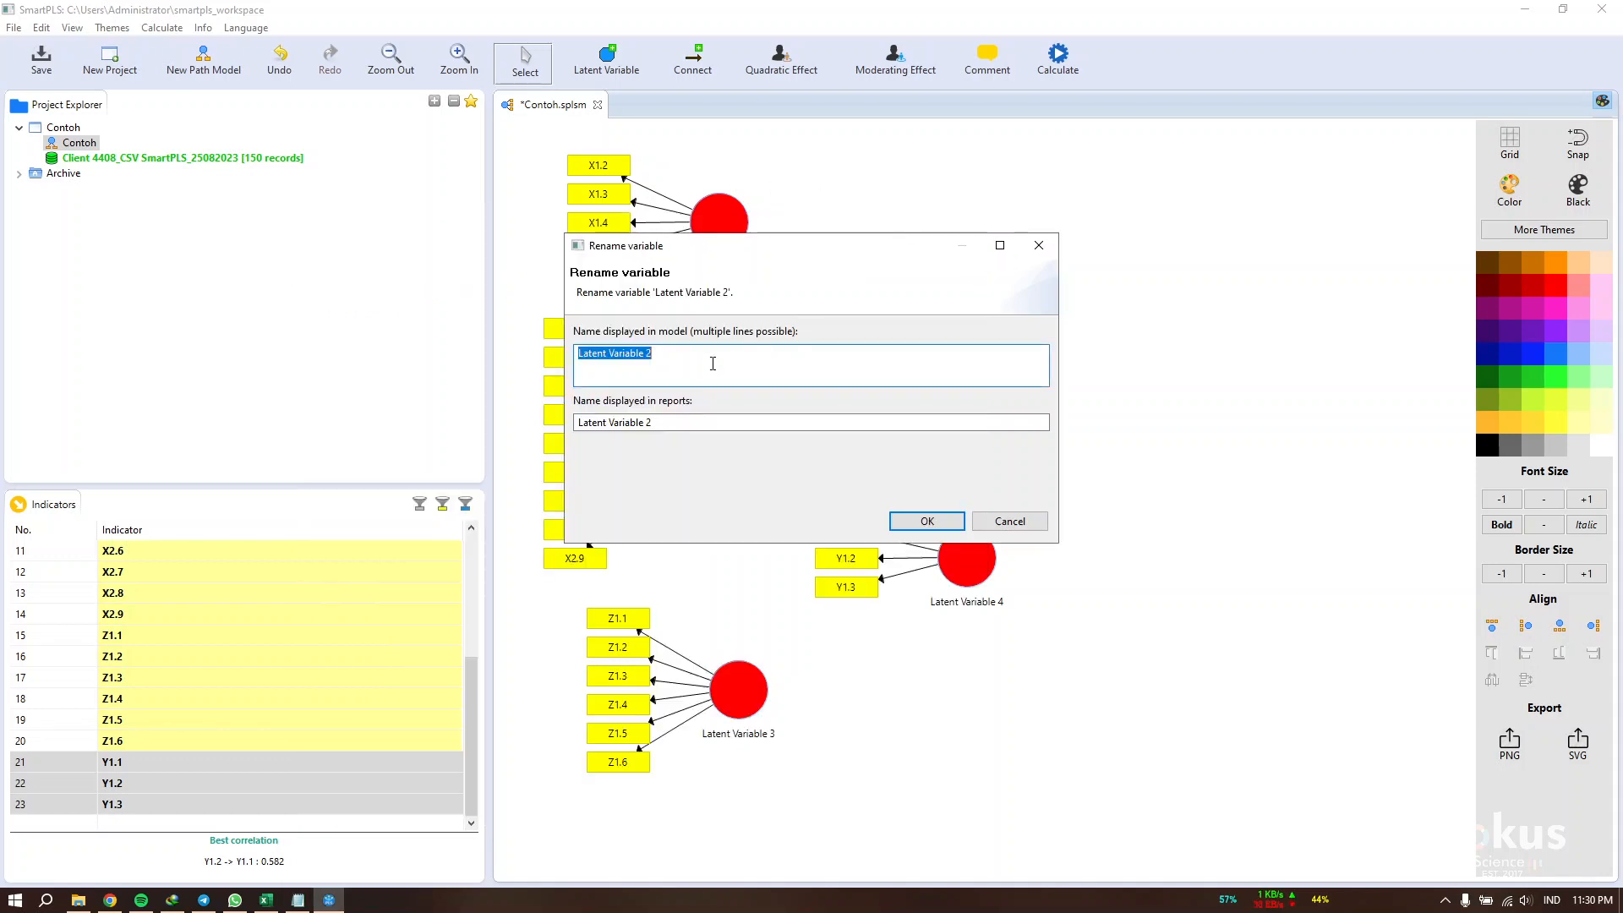
key("ctrl+v")
left_click(930, 519)
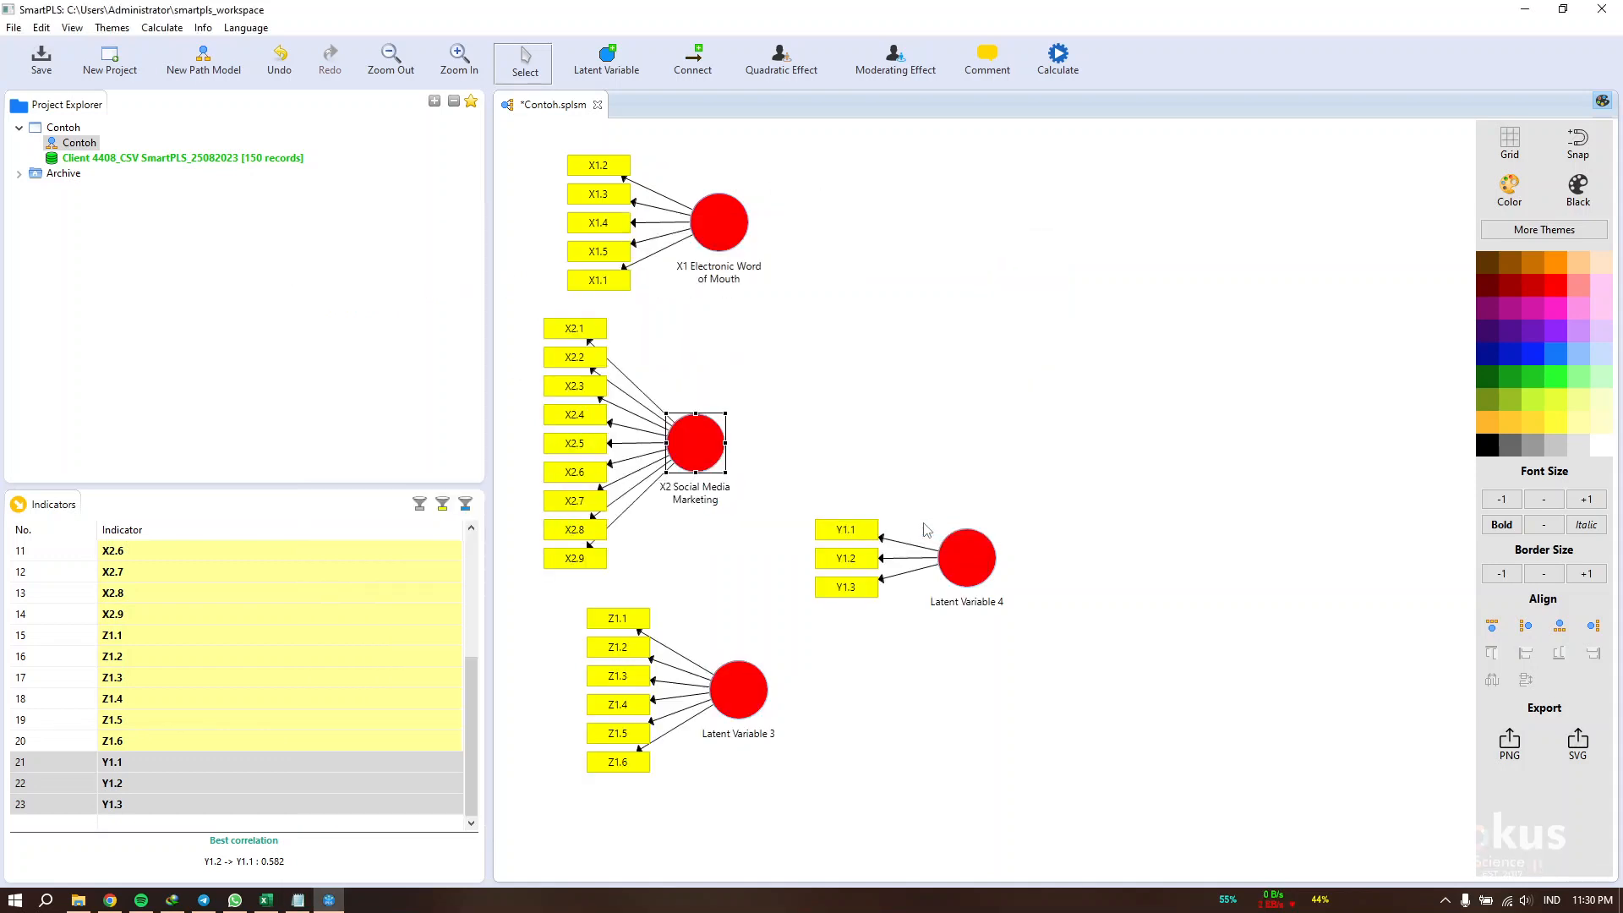
Step: Rename the latent variable of the Z1 indicators to Y Purchase Intention, copying the name from the Notepad list
left_click(764, 698)
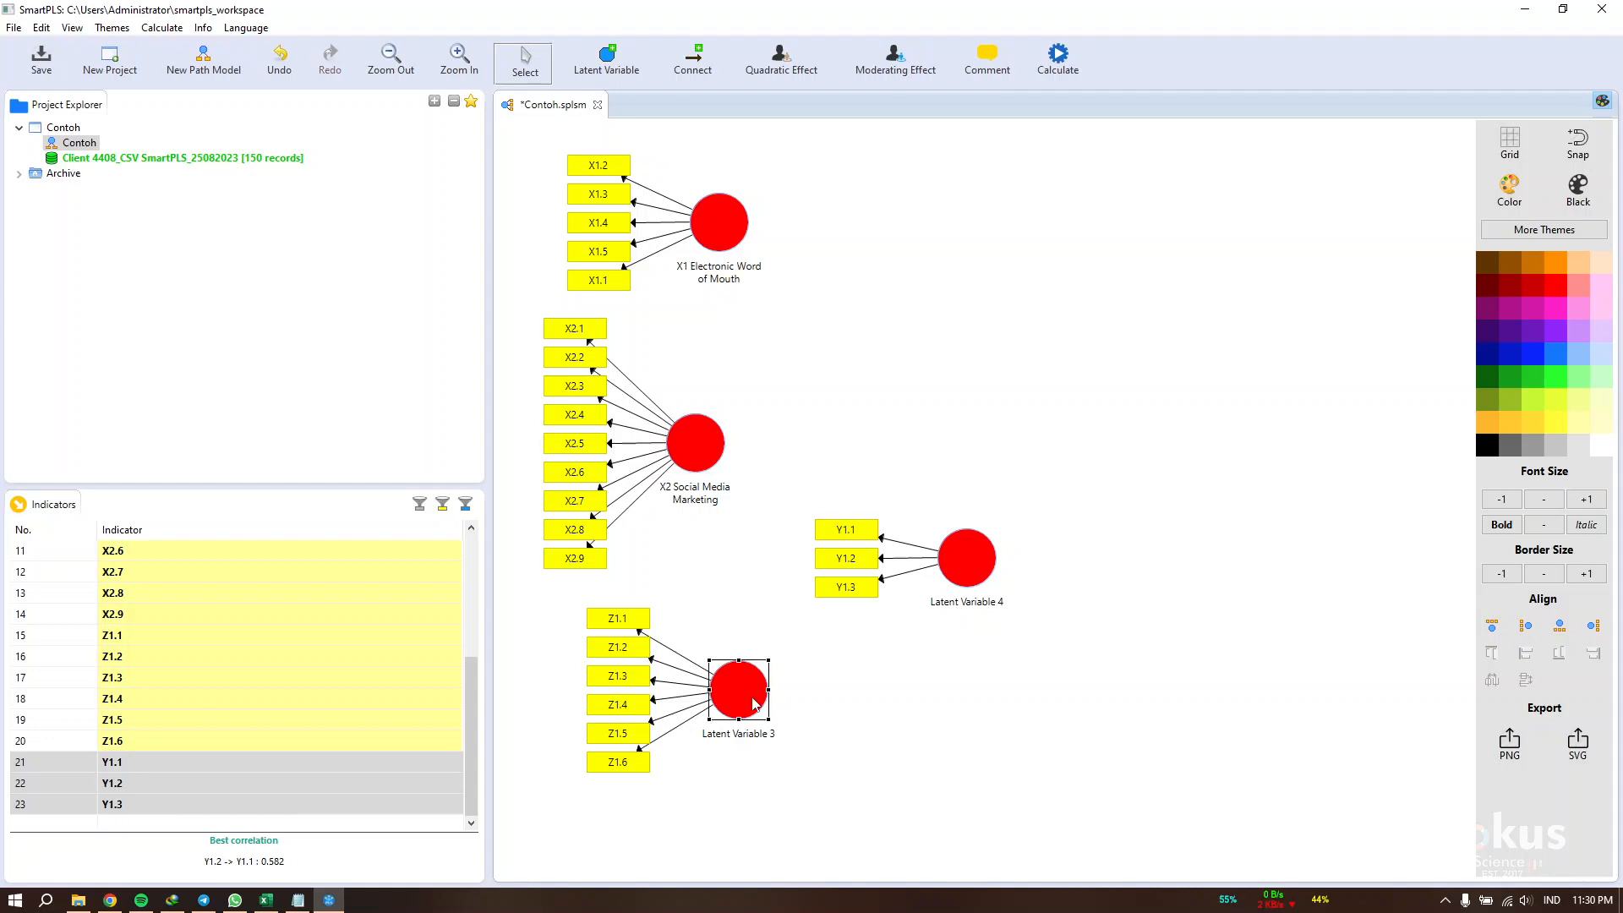
right_click(763, 698)
left_click(851, 230)
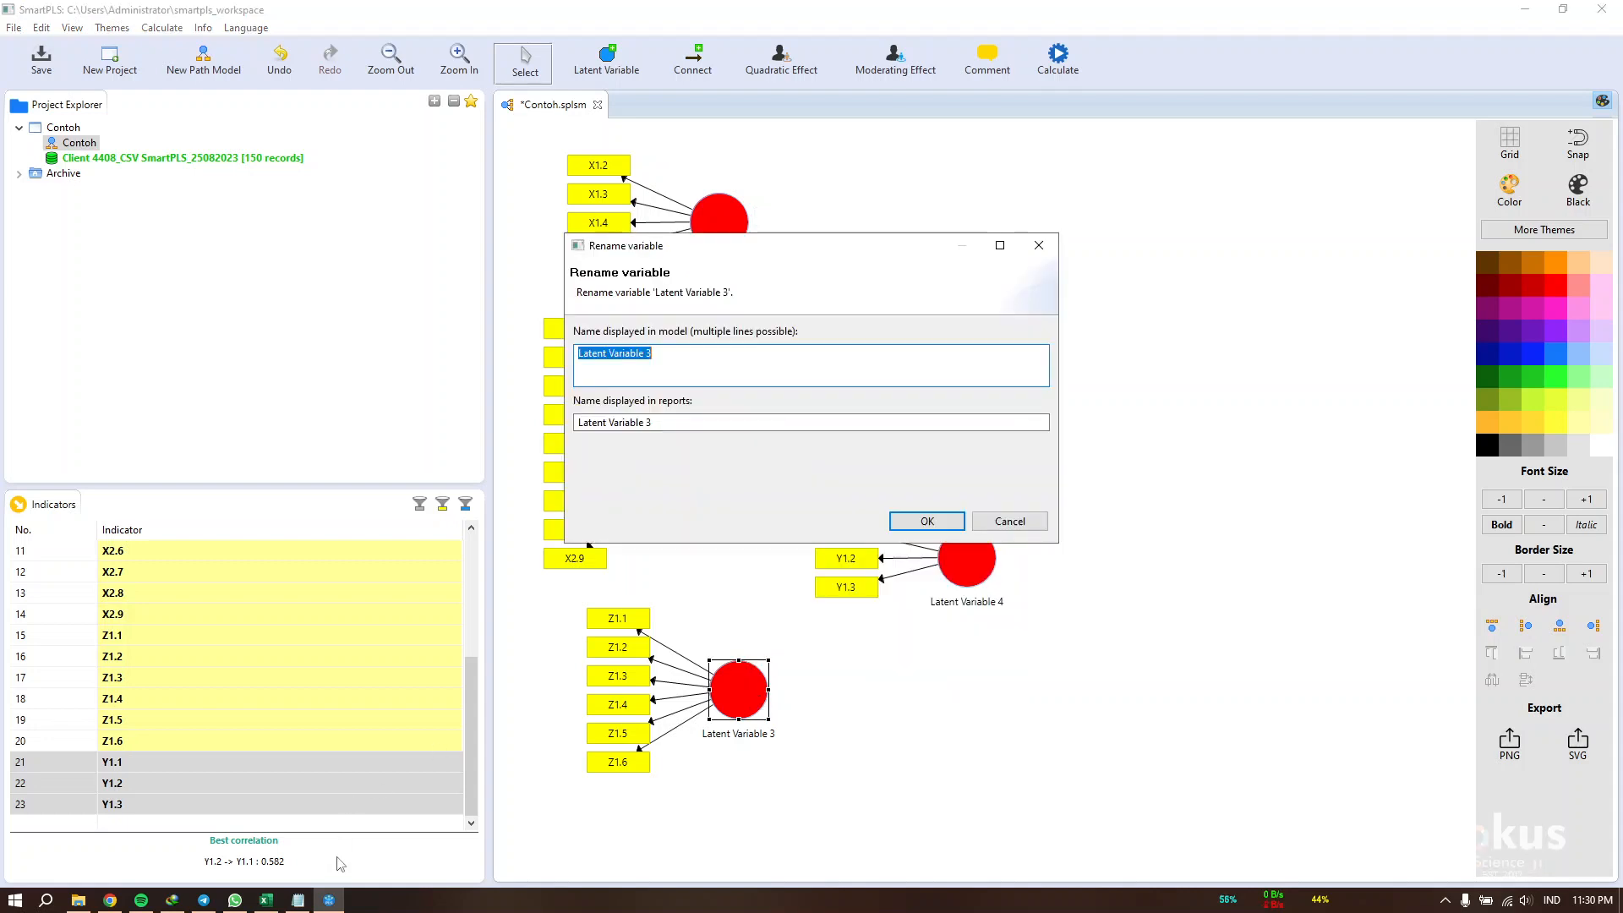
left_click(298, 900)
left_click_drag(457, 294, 225, 302)
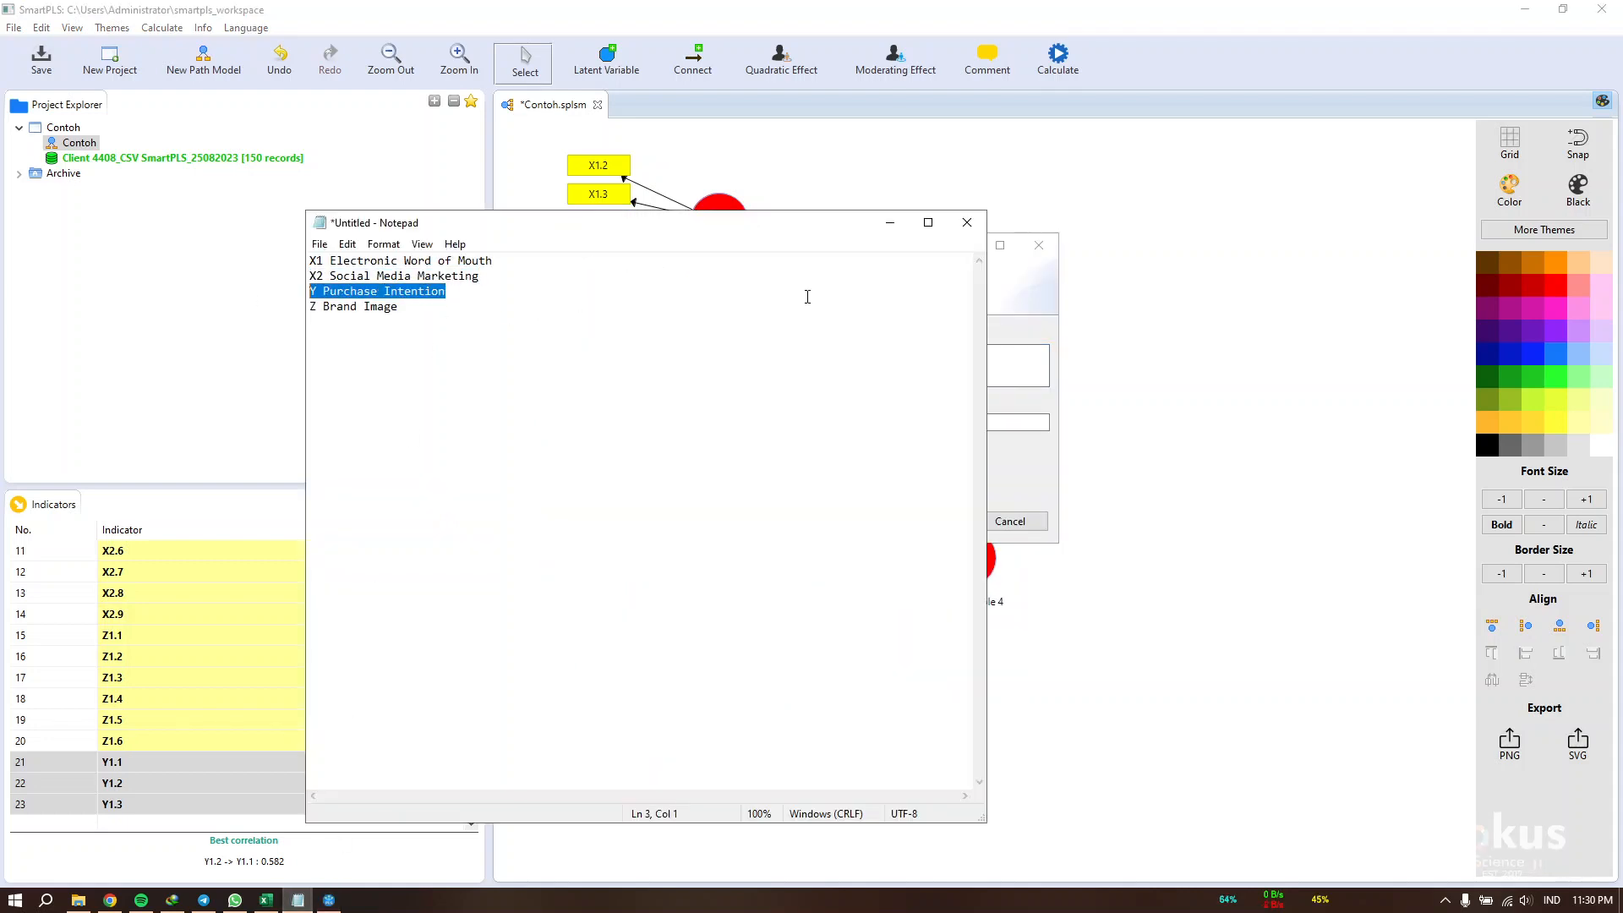
key("ctrl+c")
left_click(889, 222)
key("ctrl+v")
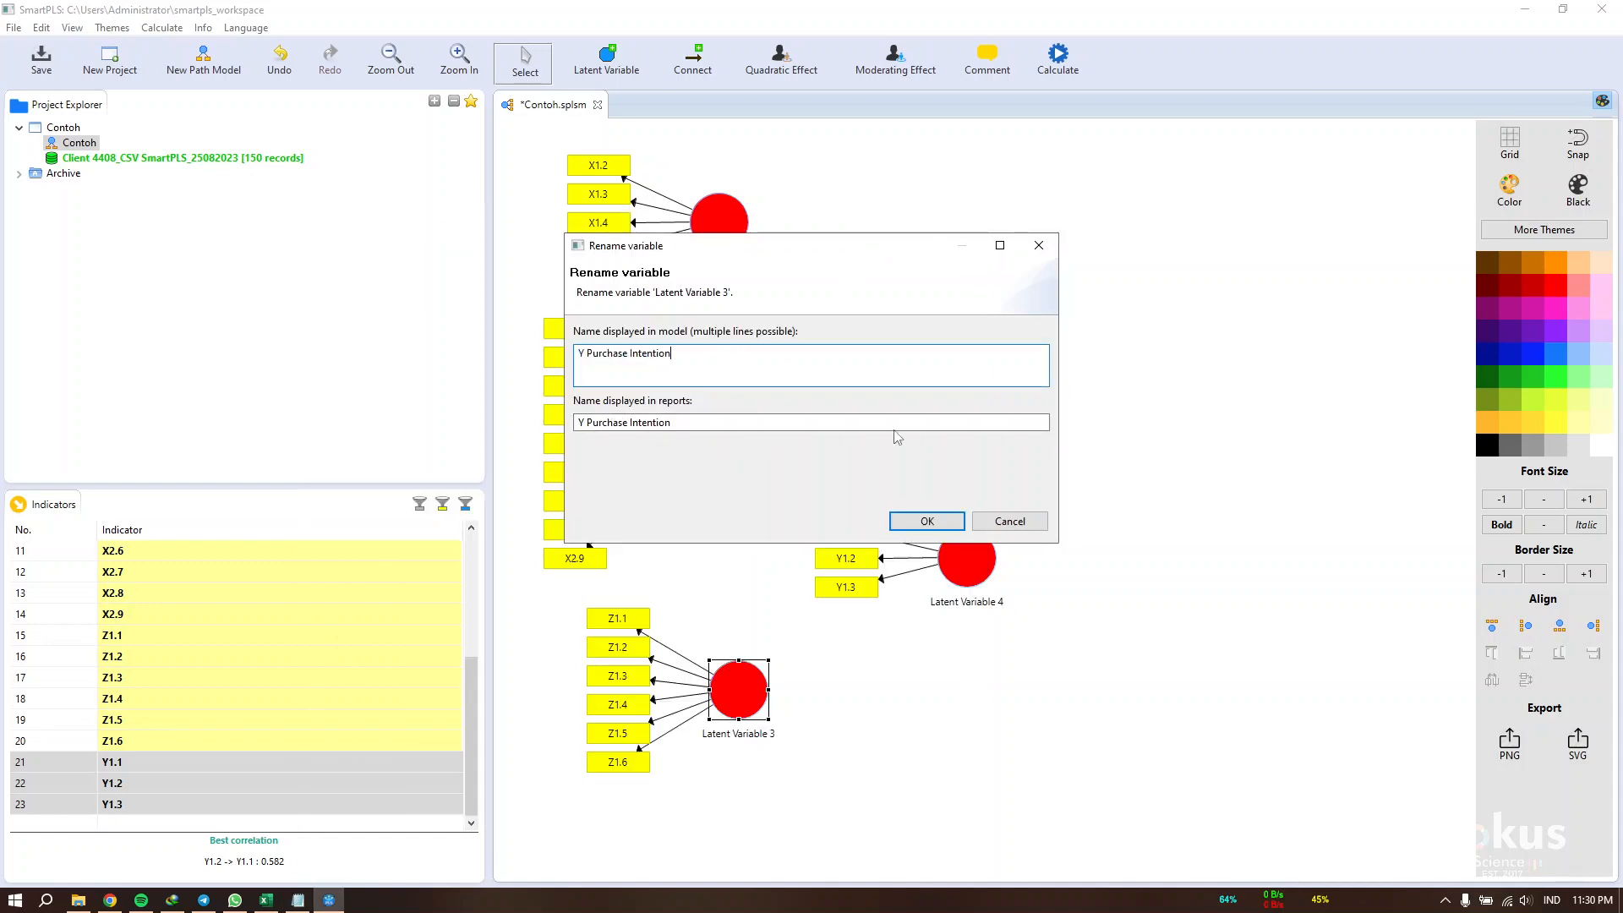
left_click(926, 521)
Step: Rename the latent variable of the Y1 indicators to Y Purchase Intention, using the name from the Notepad list
right_click(978, 576)
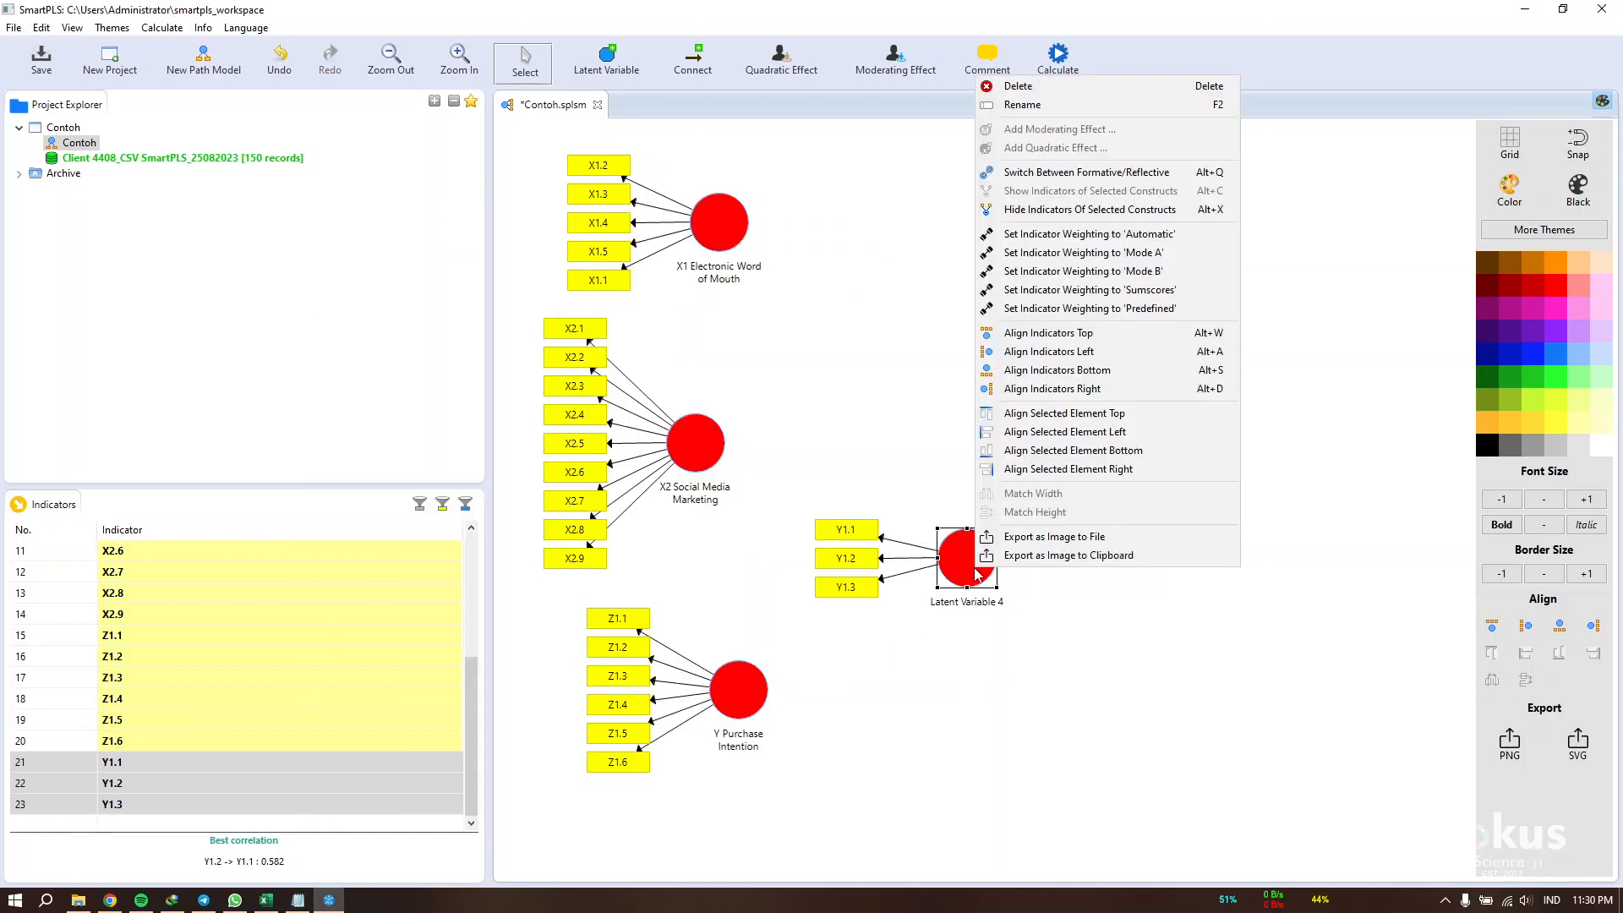
left_click(1022, 105)
left_click(298, 899)
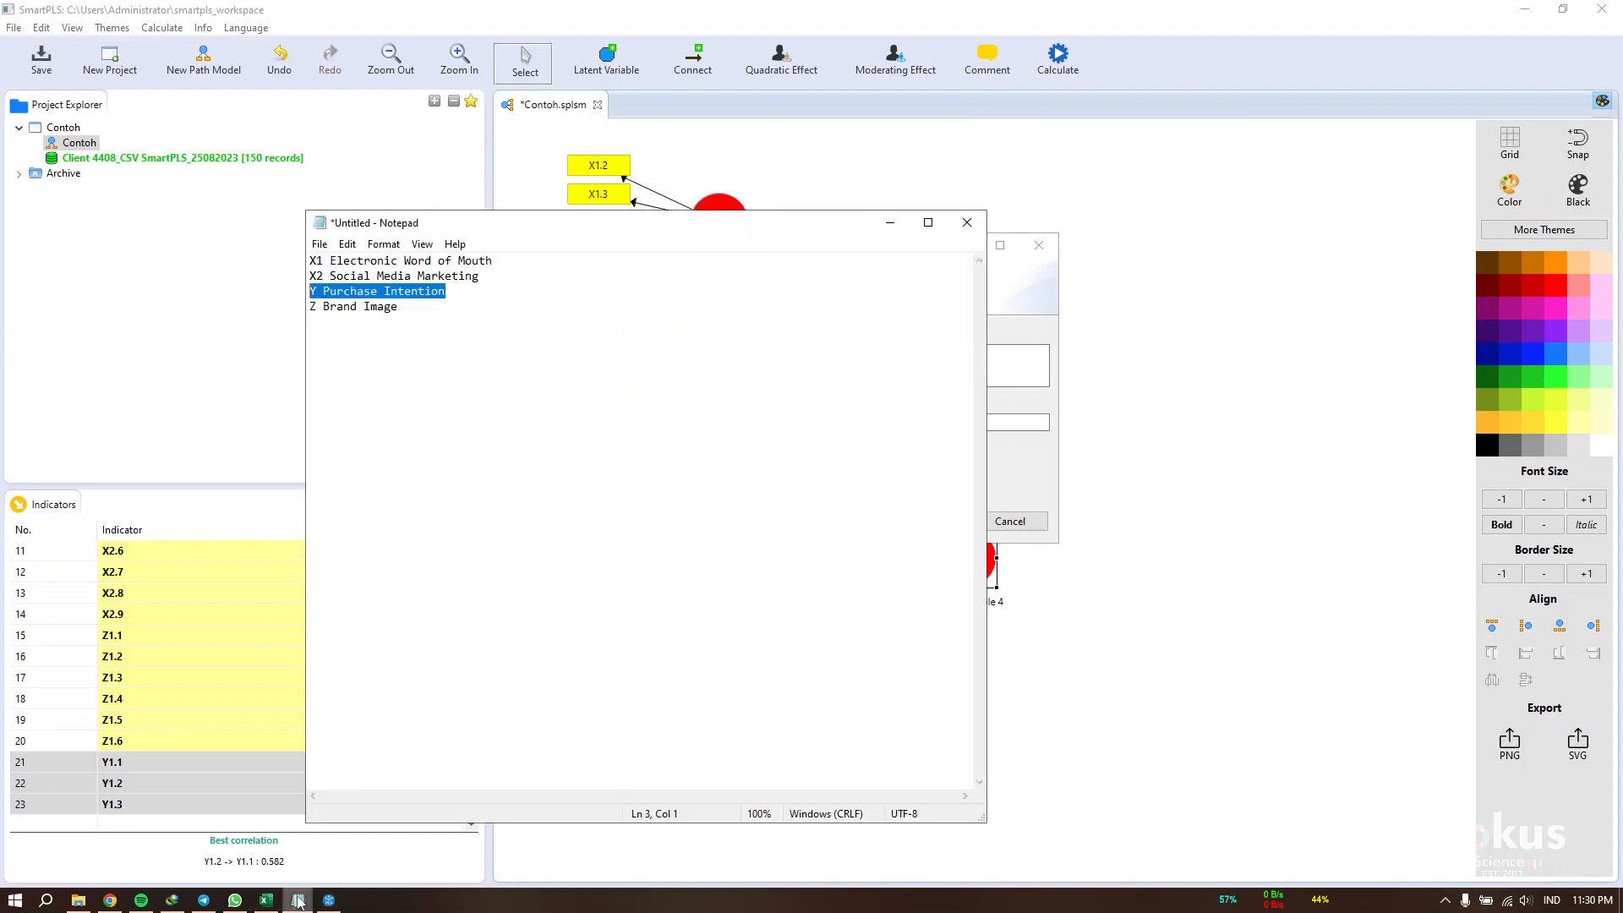
left_click_drag(400, 312, 231, 301)
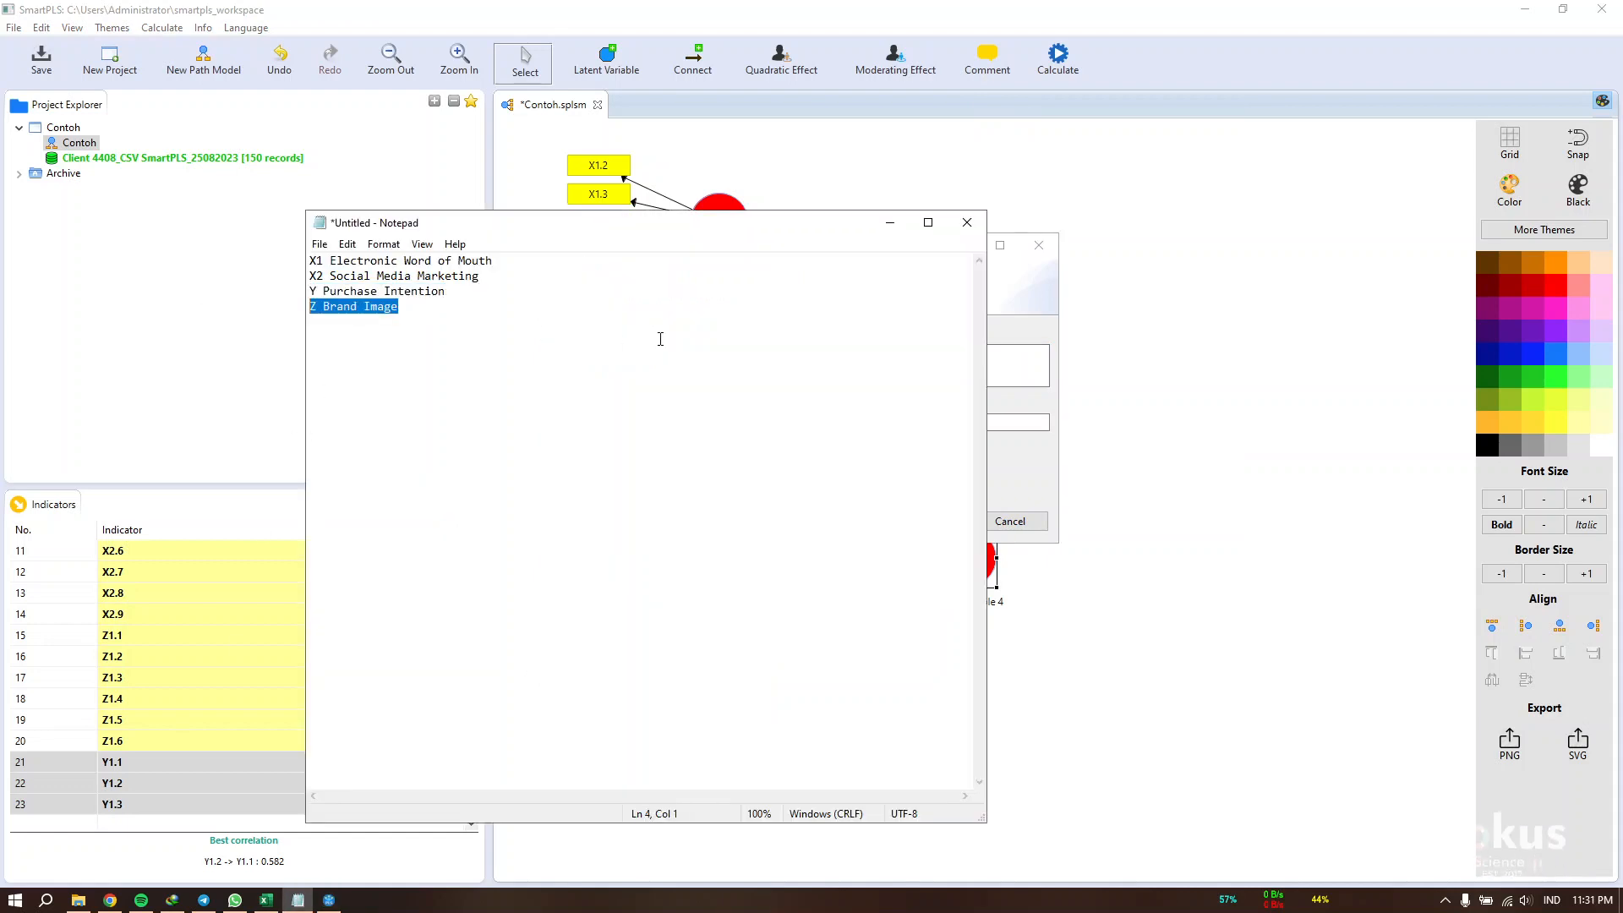
left_click_drag(471, 297, 292, 292)
left_click(582, 286)
left_click(892, 224)
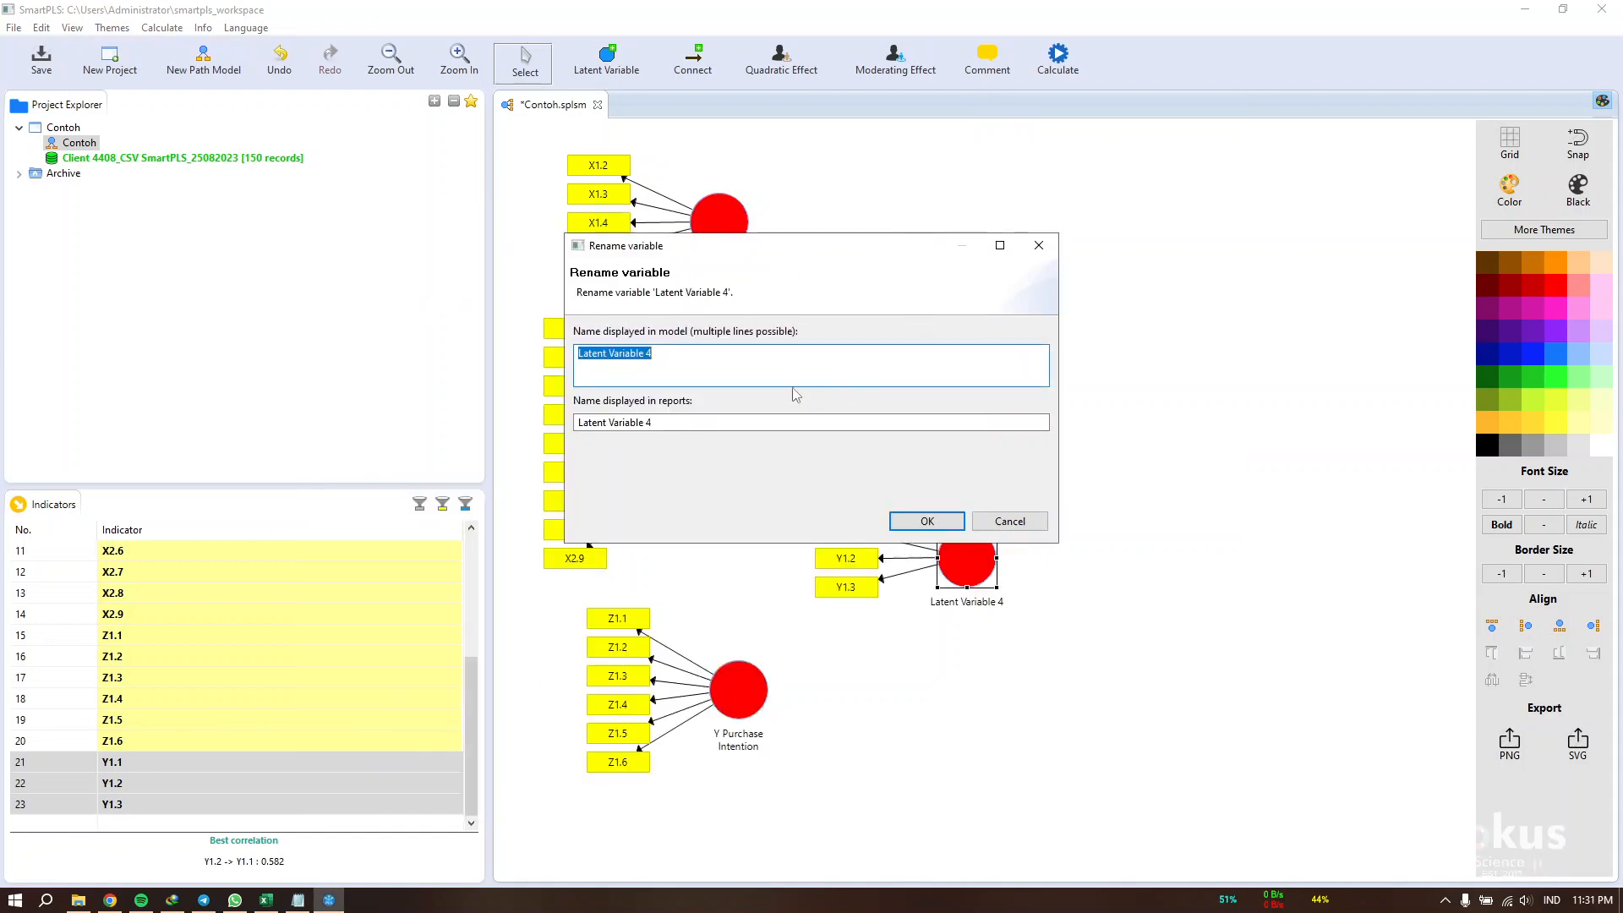
left_click(773, 368)
key("ctrl+a")
key("ctrl+v")
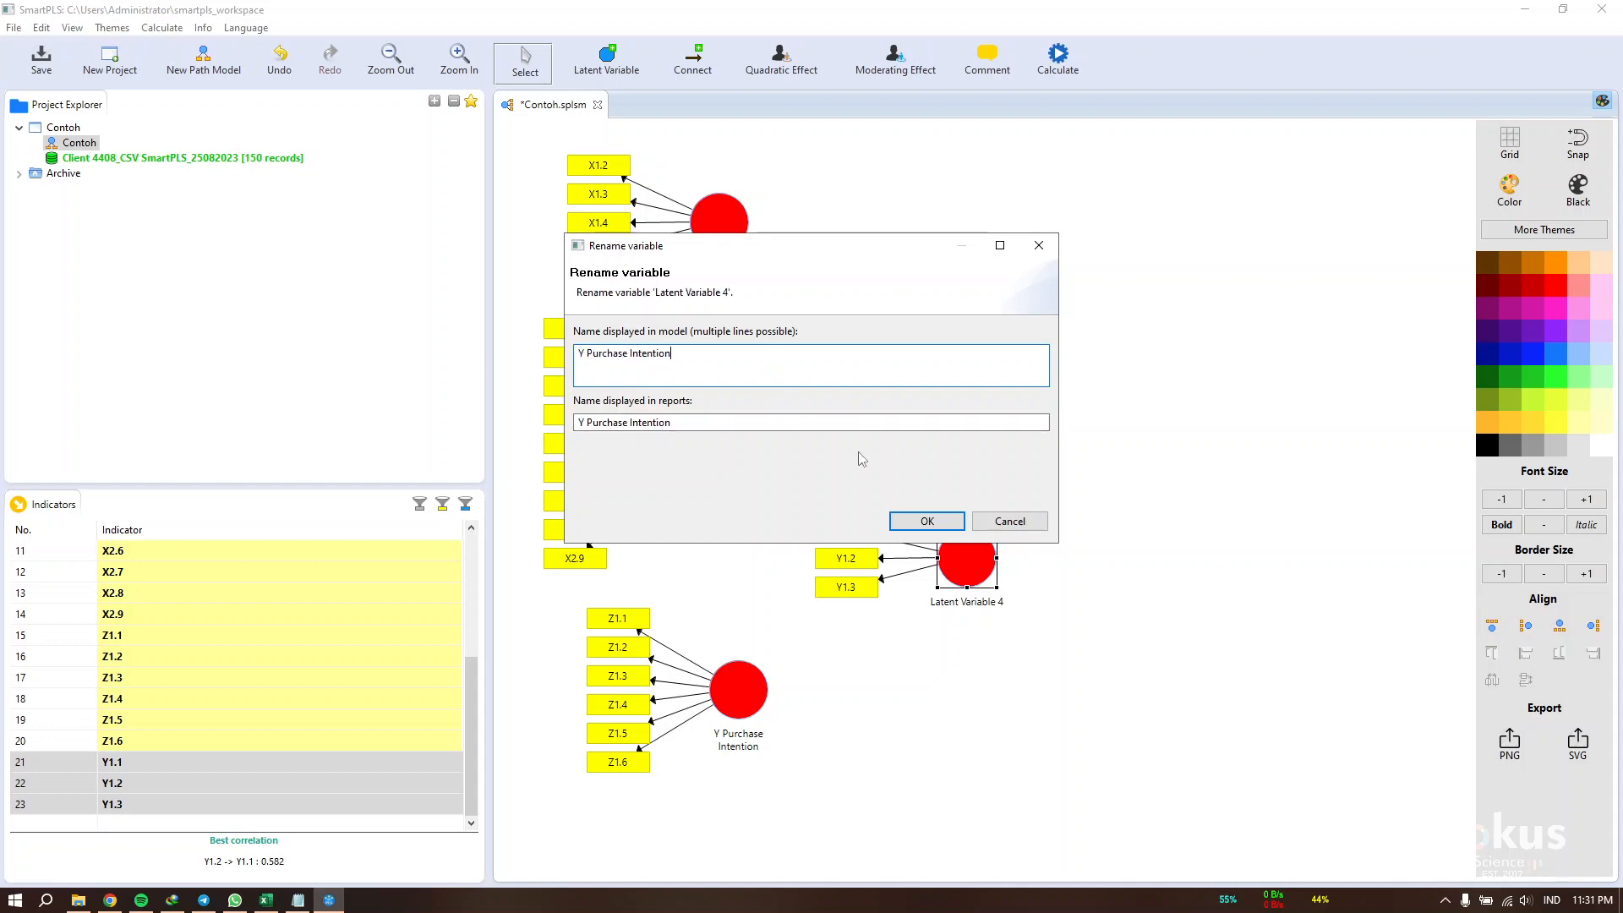
left_click(927, 521)
Step: Rename the latent variable of the Z1 indicators to Z Brand Image, copying the name from the Notepad list
right_click(755, 702)
left_click(842, 243)
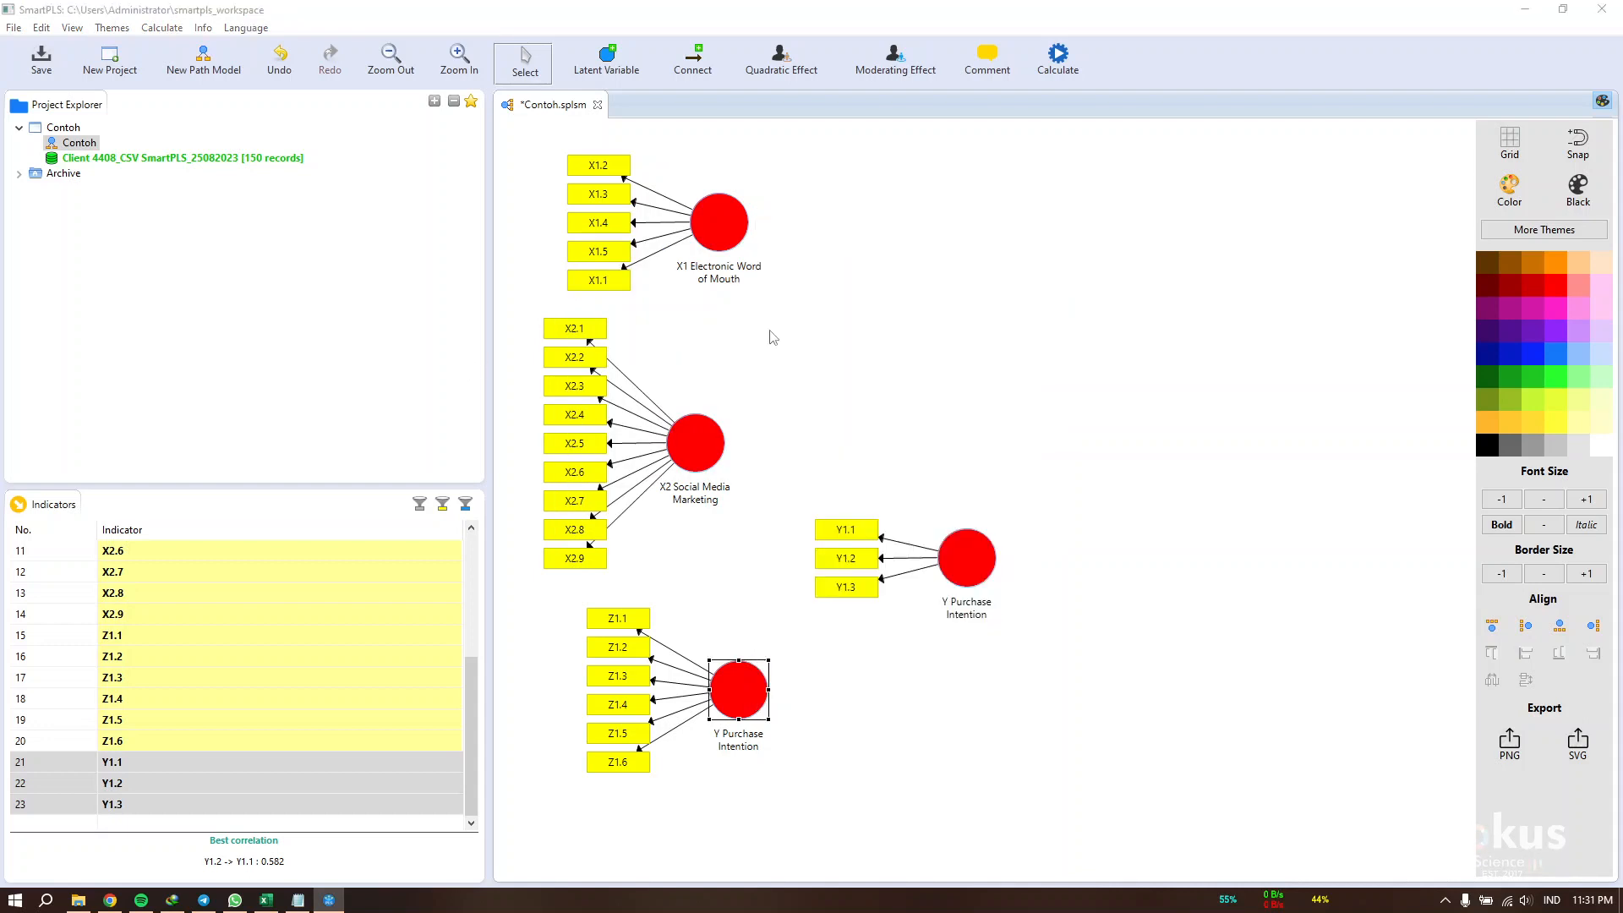
left_click(299, 901)
left_click_drag(456, 307, 158, 306)
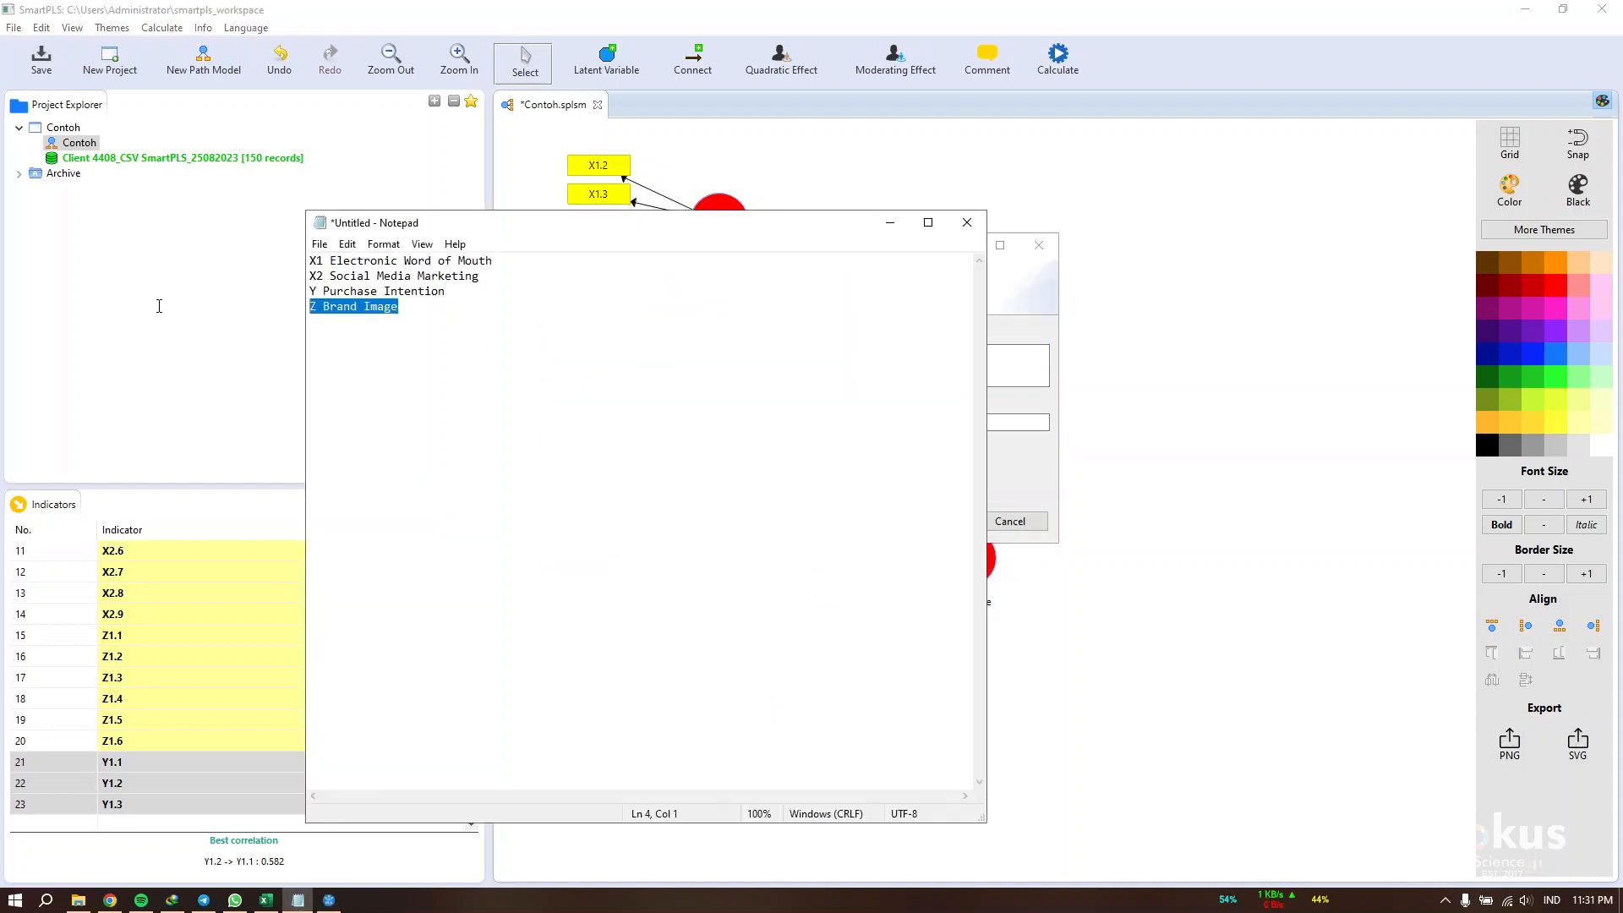
left_click(889, 223)
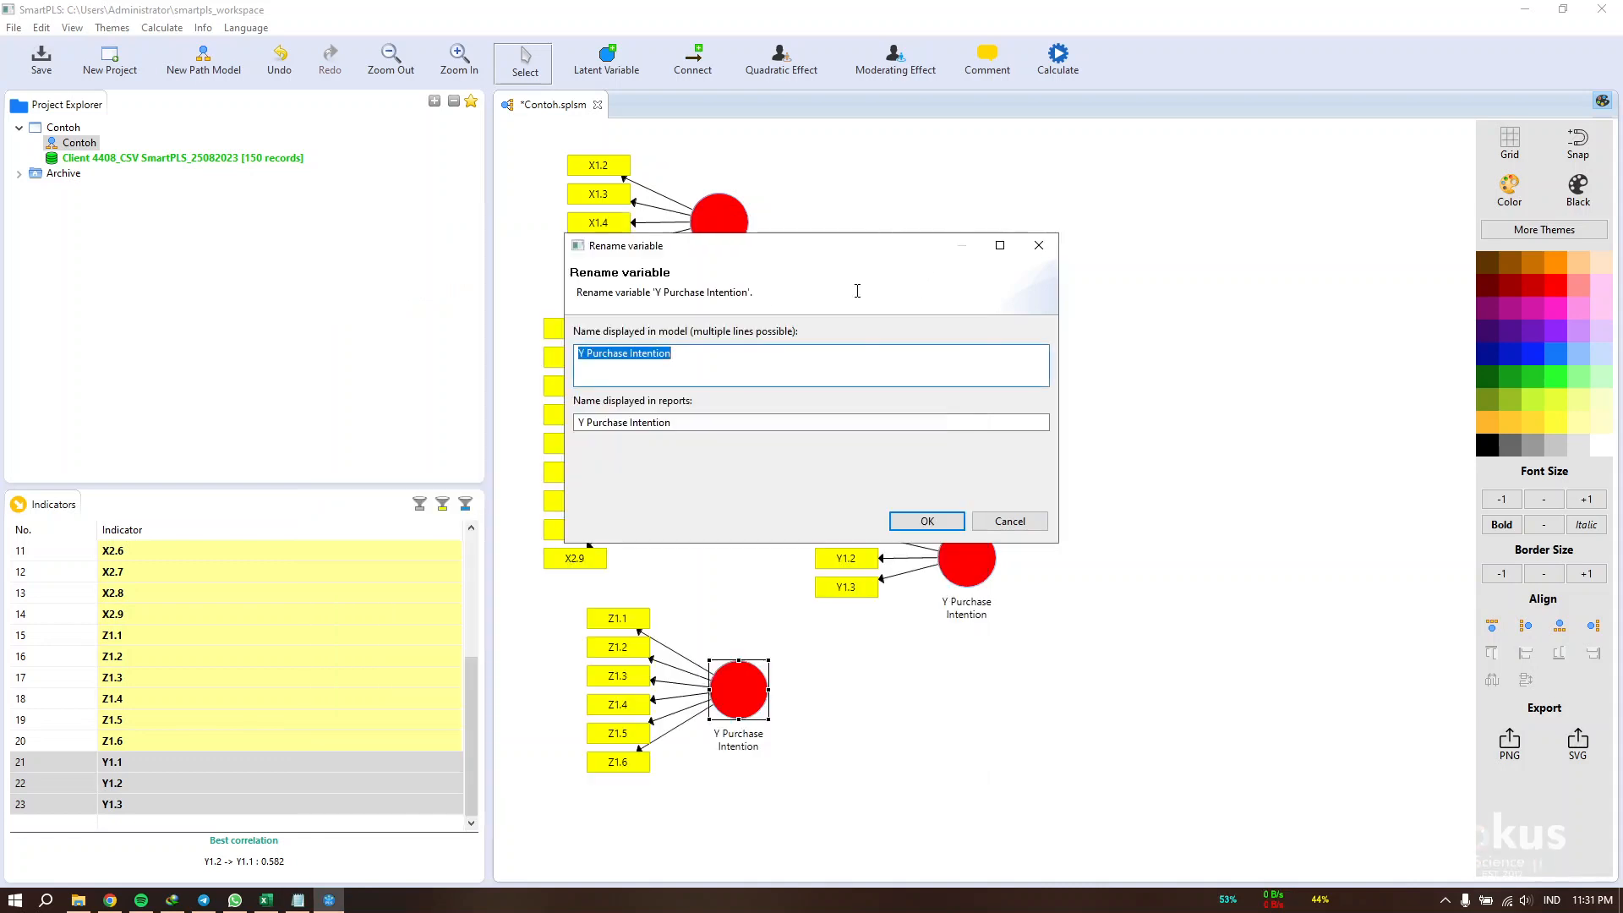
left_click(880, 363)
key("ctrl+a")
key("ctrl+v")
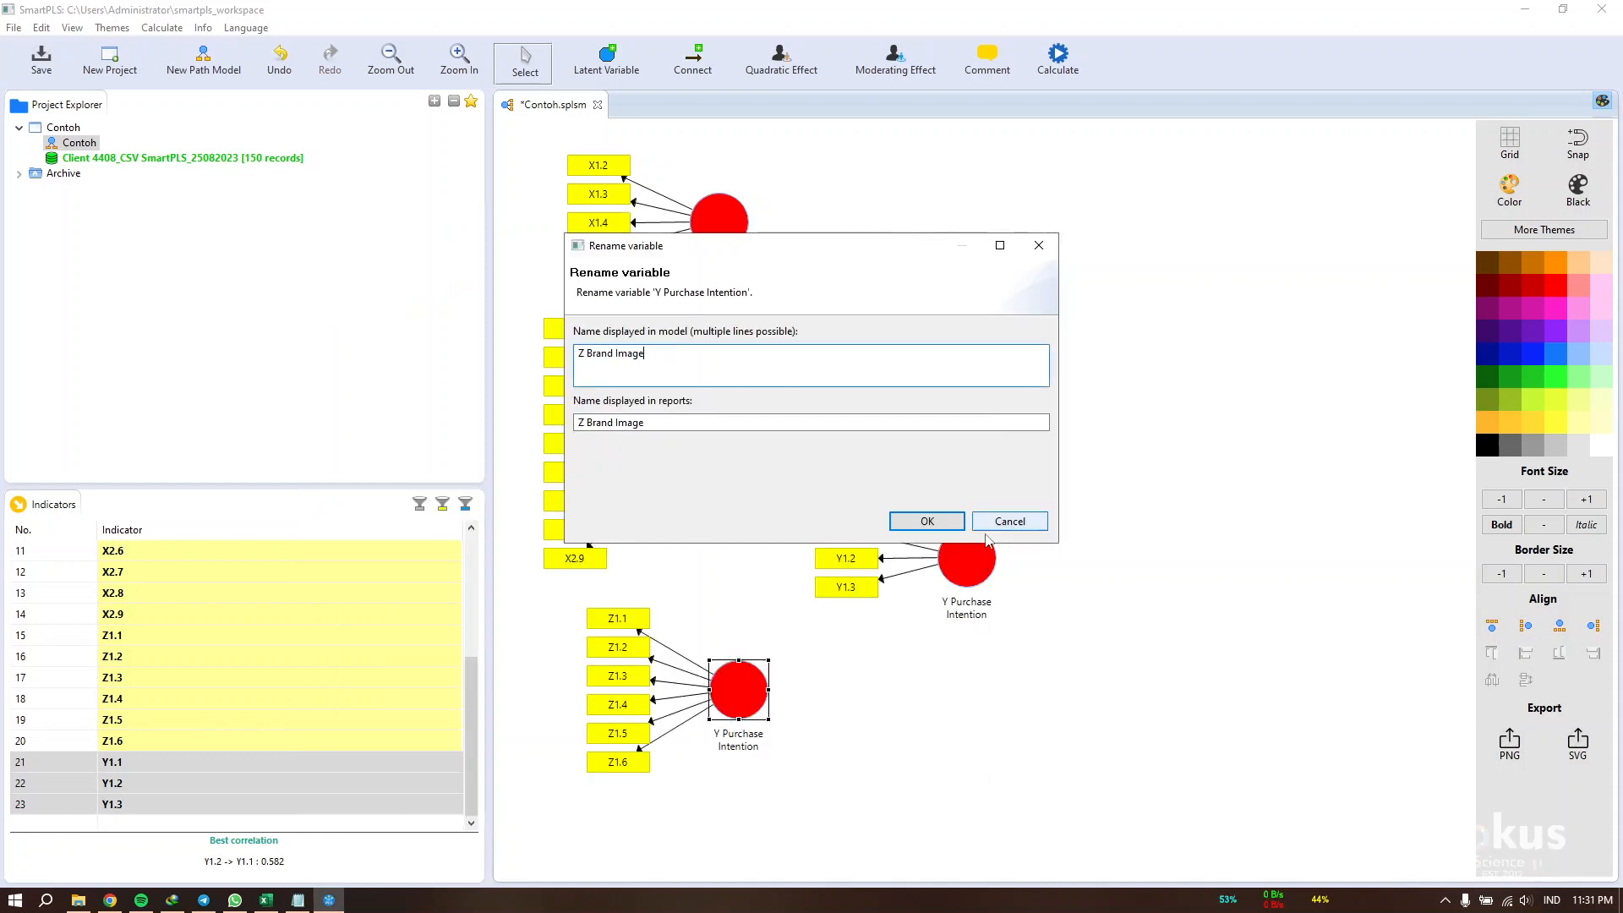
left_click(935, 525)
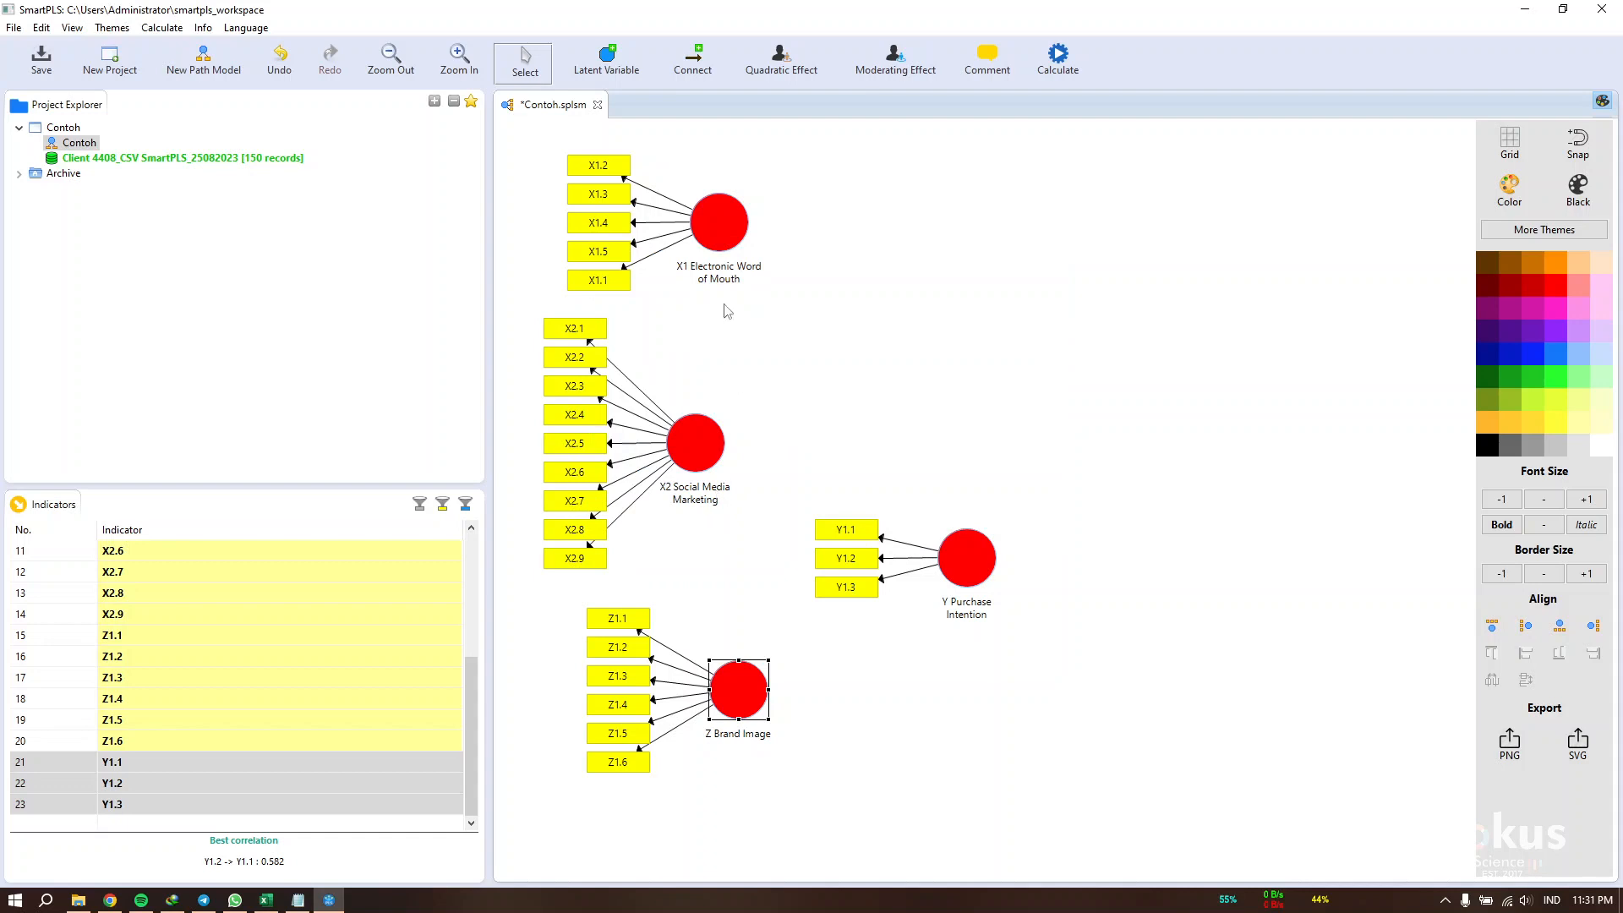
Step: Arrange the latent variables in a diamond, with X1 above, X2 at left, Y at right and Z Brand Image below
left_click_drag(736, 220, 878, 289)
left_click_drag(986, 560, 1076, 517)
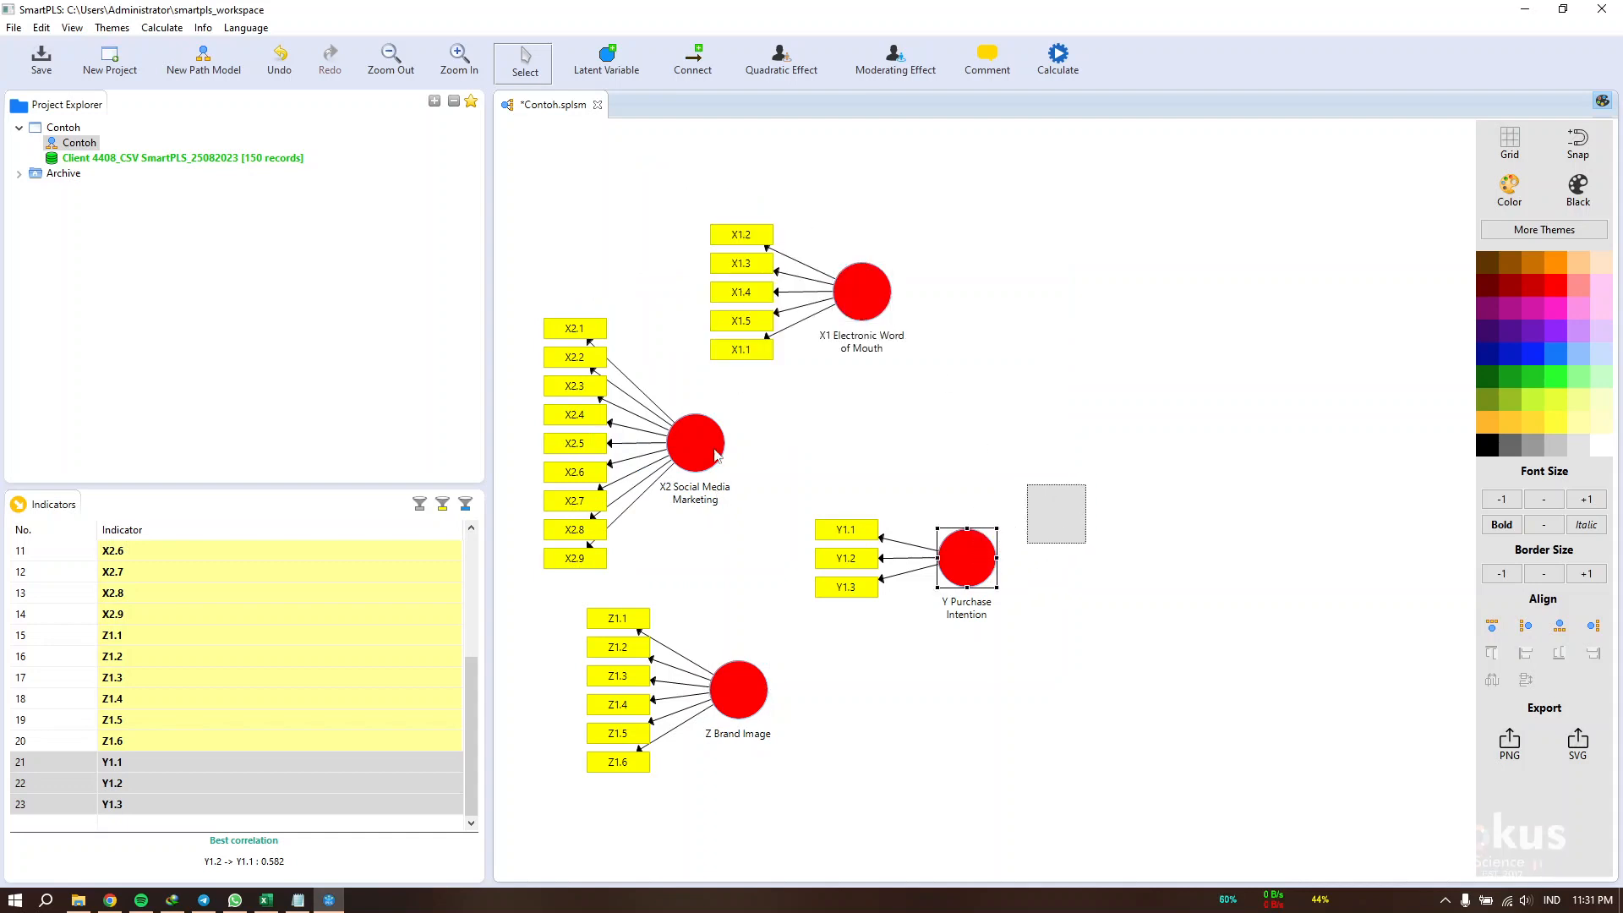
left_click_drag(716, 455, 738, 458)
left_click_drag(1083, 523, 1047, 457)
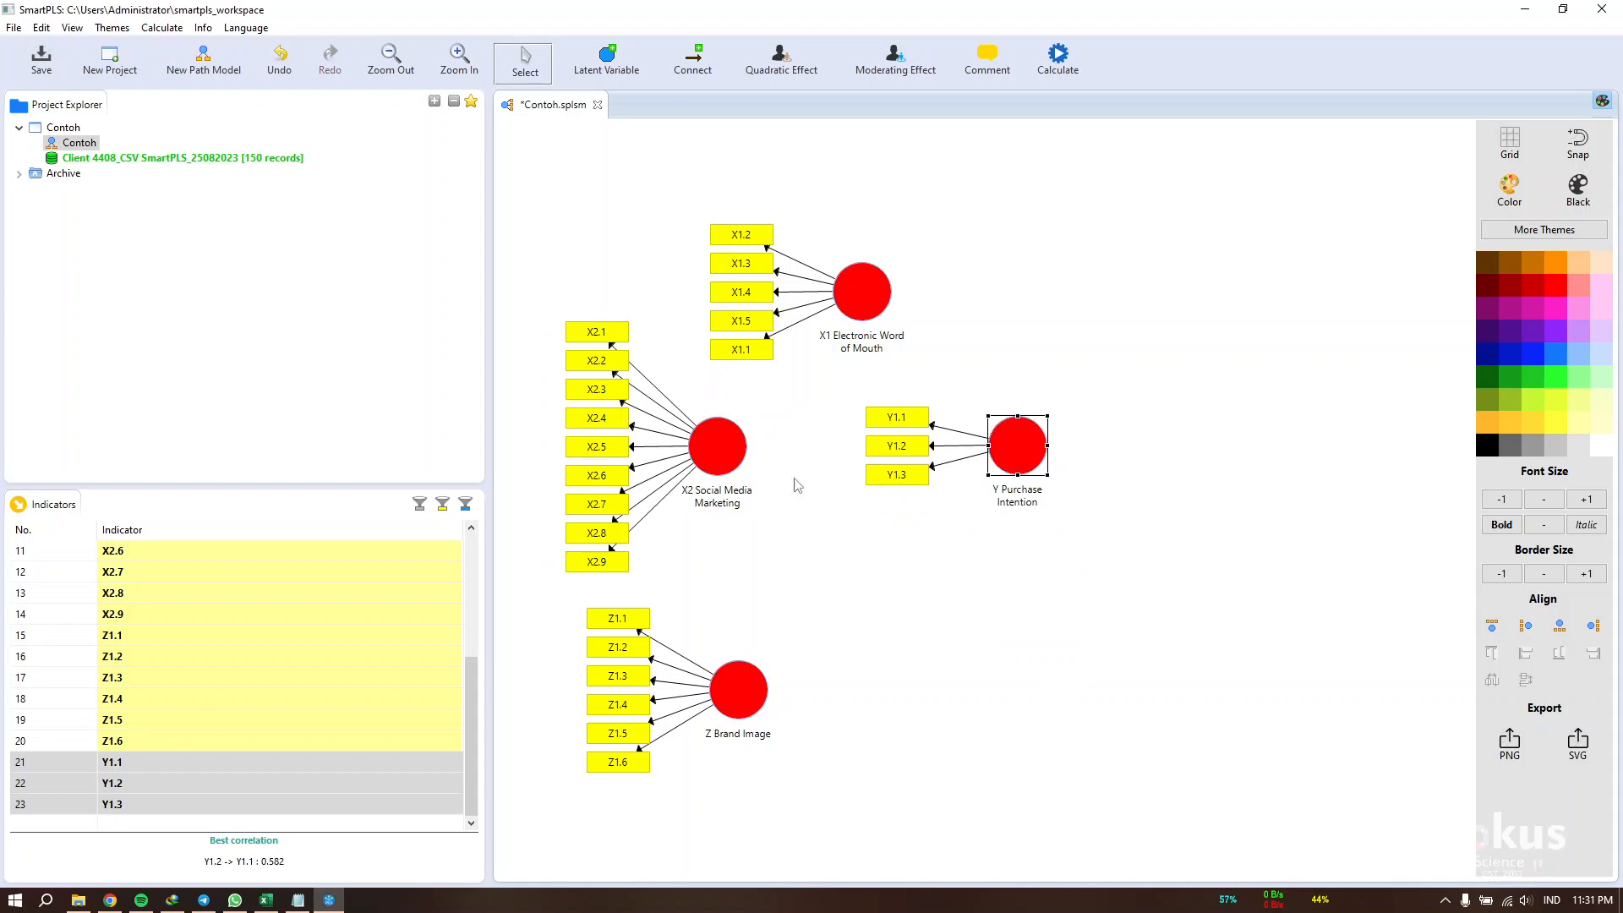
left_click_drag(706, 465, 718, 466)
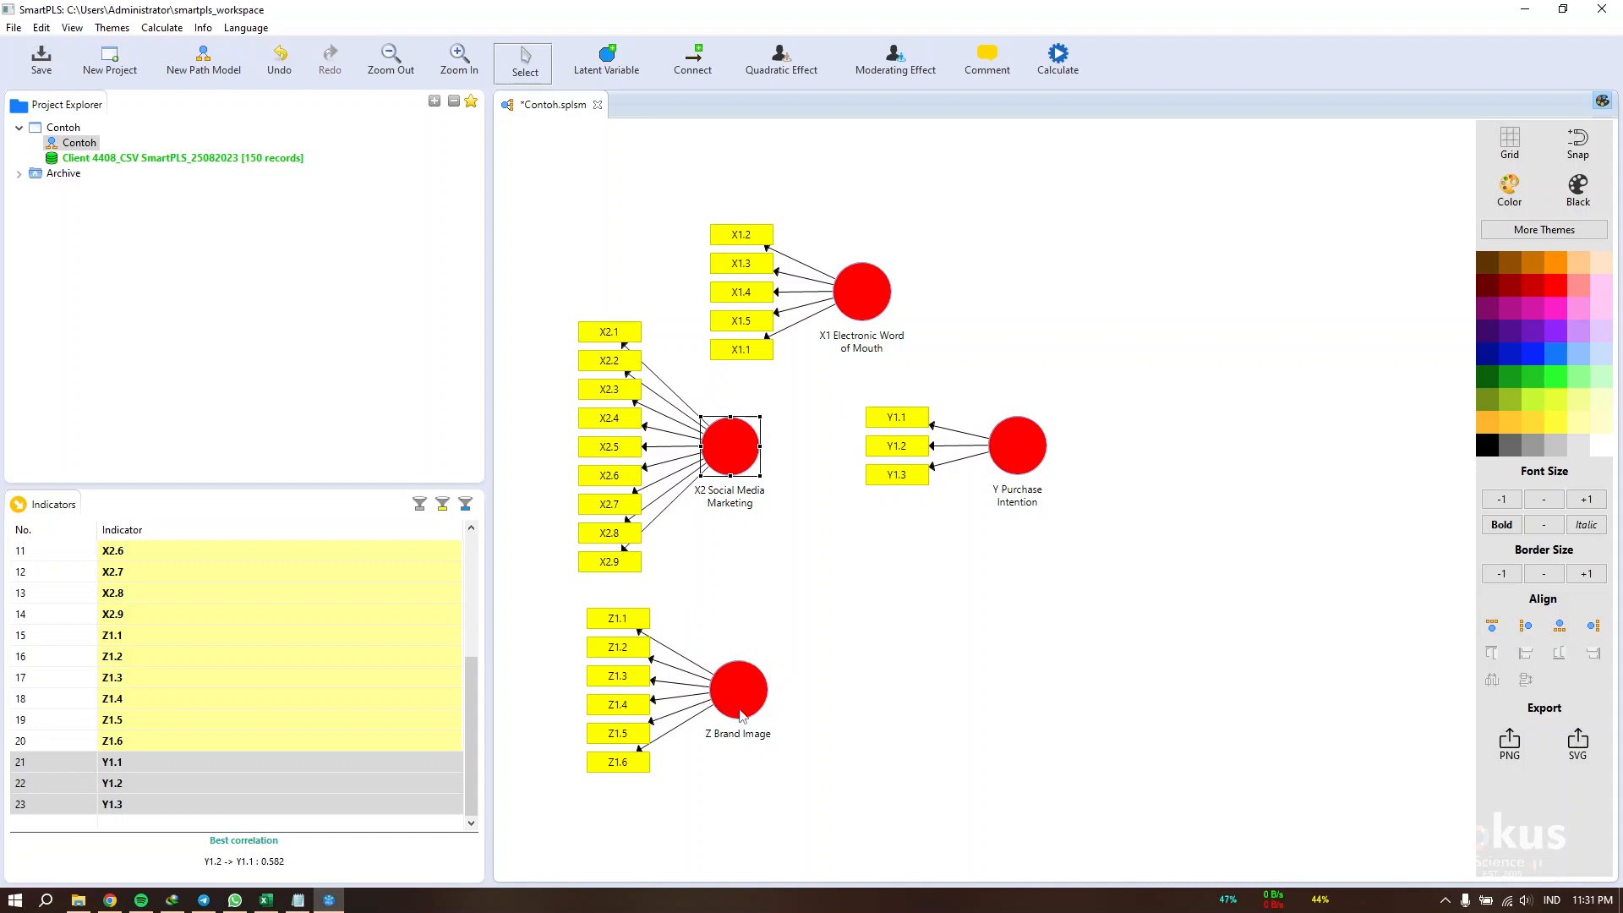
left_click_drag(742, 714, 850, 630)
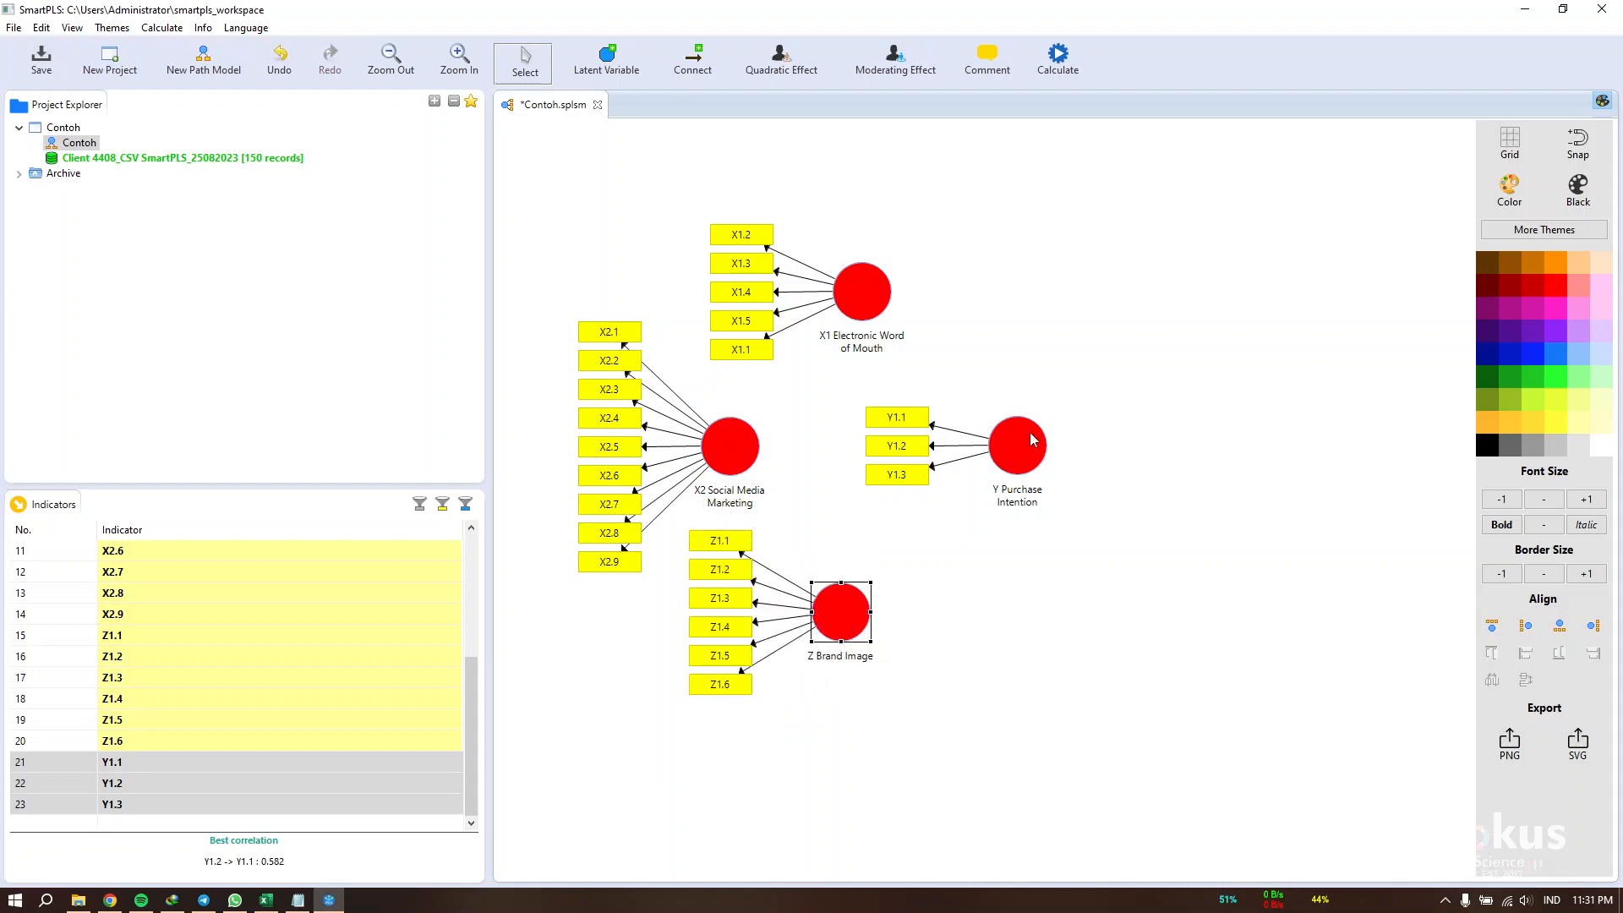
left_click(1006, 451)
left_click_drag(1006, 450, 1011, 457)
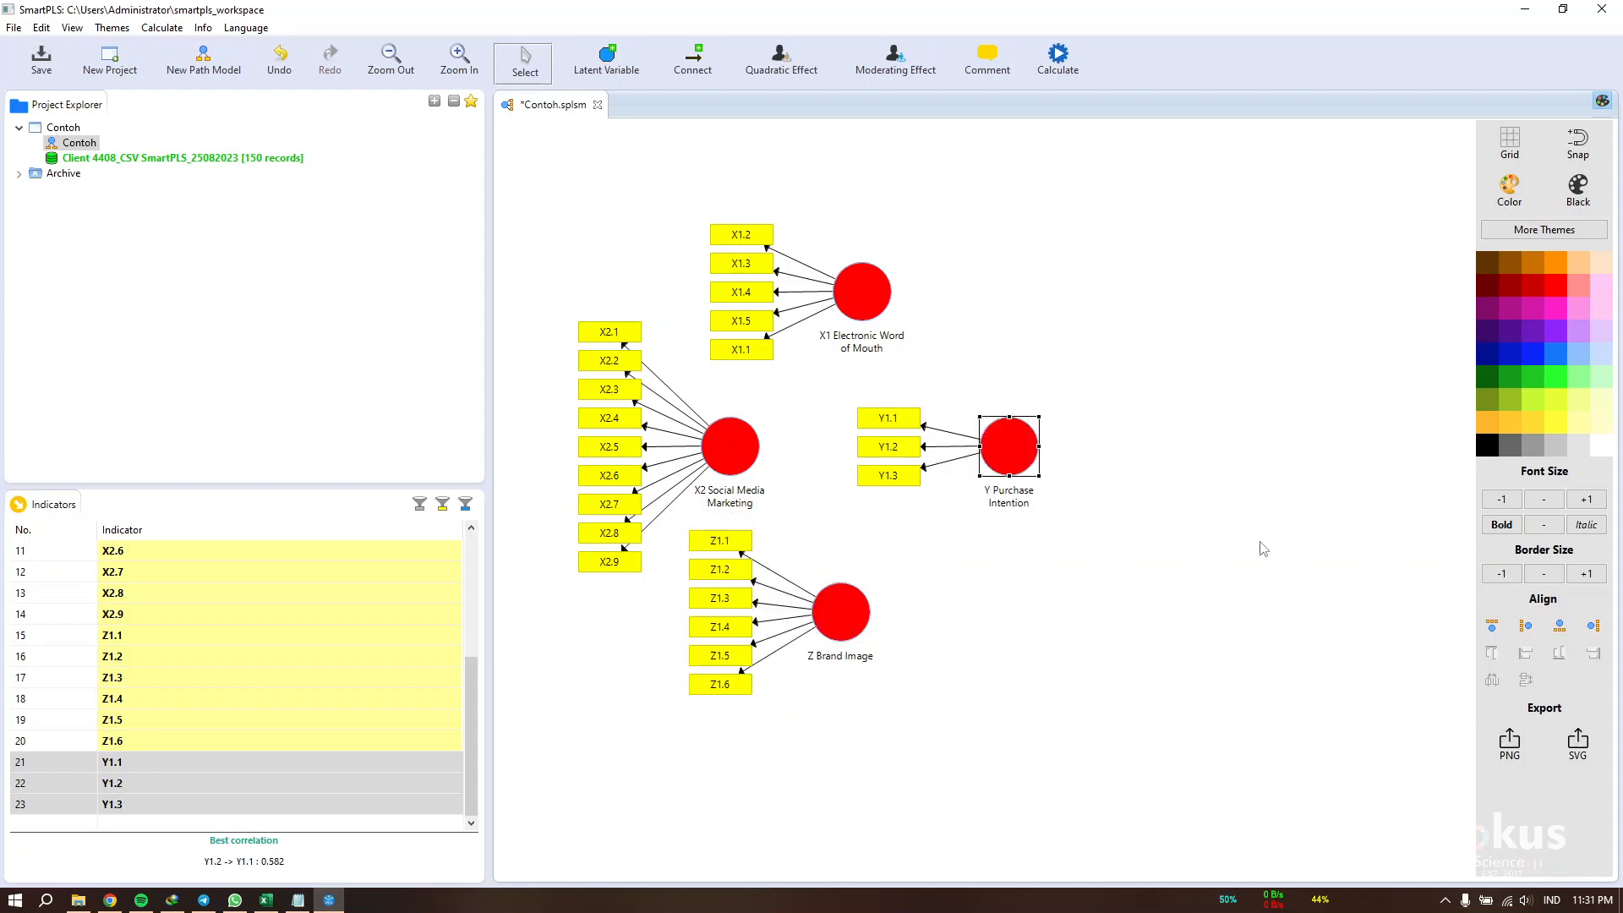
Step: Place the Y indicators right of their variable, the Z indicators below and the X1 indicators above, and shift Y Purchase Intention slightly inward
left_click(1594, 625)
left_click(837, 626)
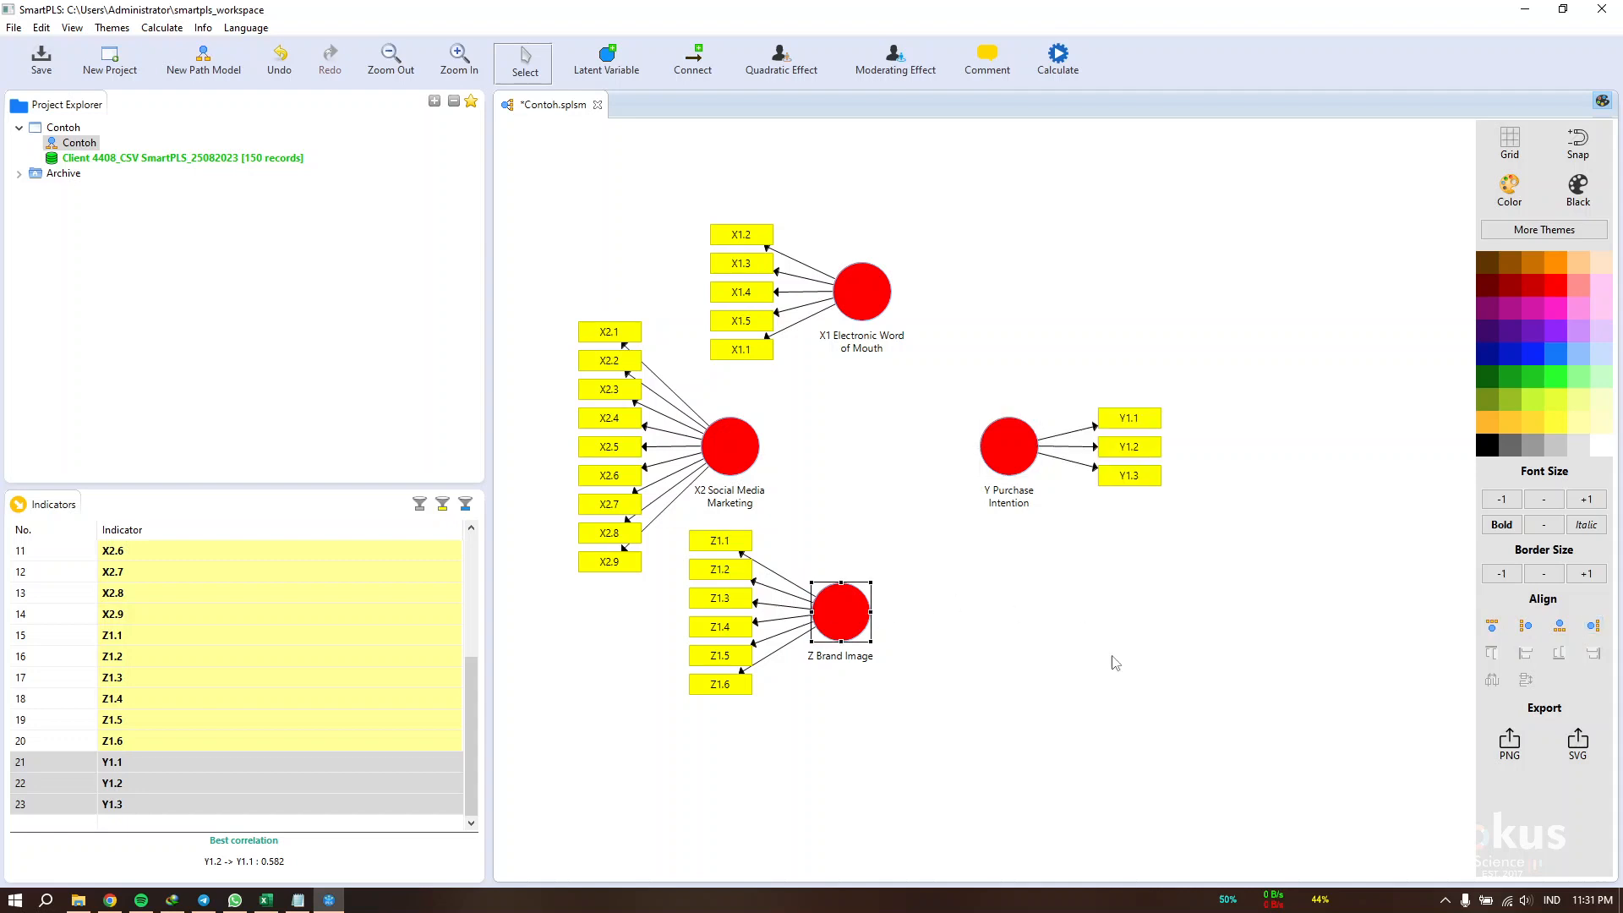
left_click(1560, 626)
left_click(866, 287)
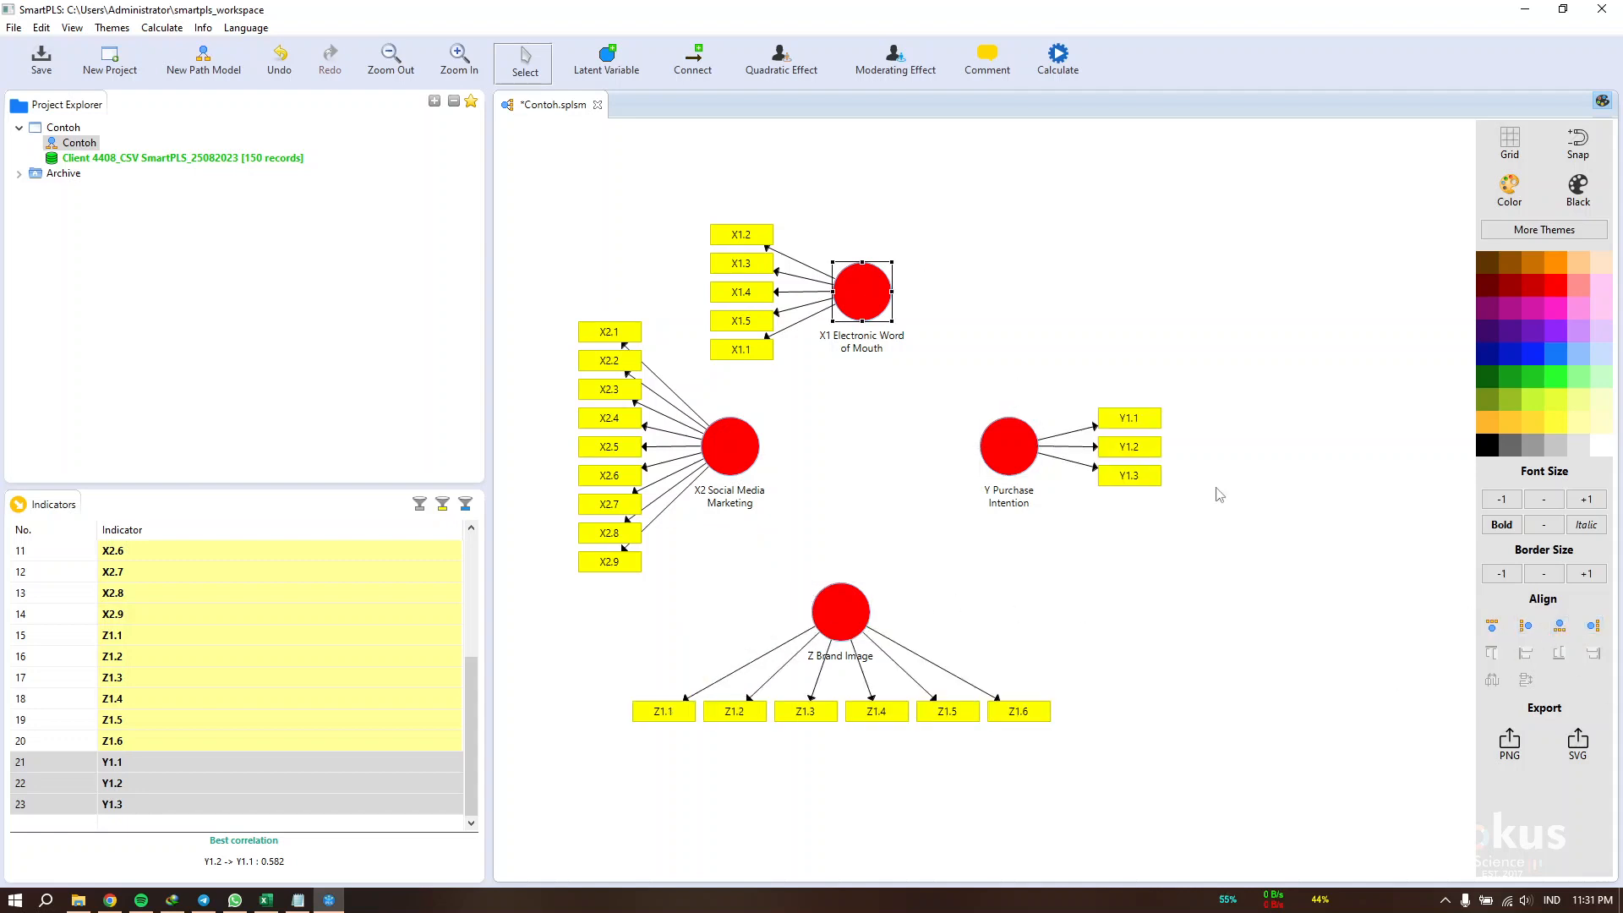
left_click(1493, 627)
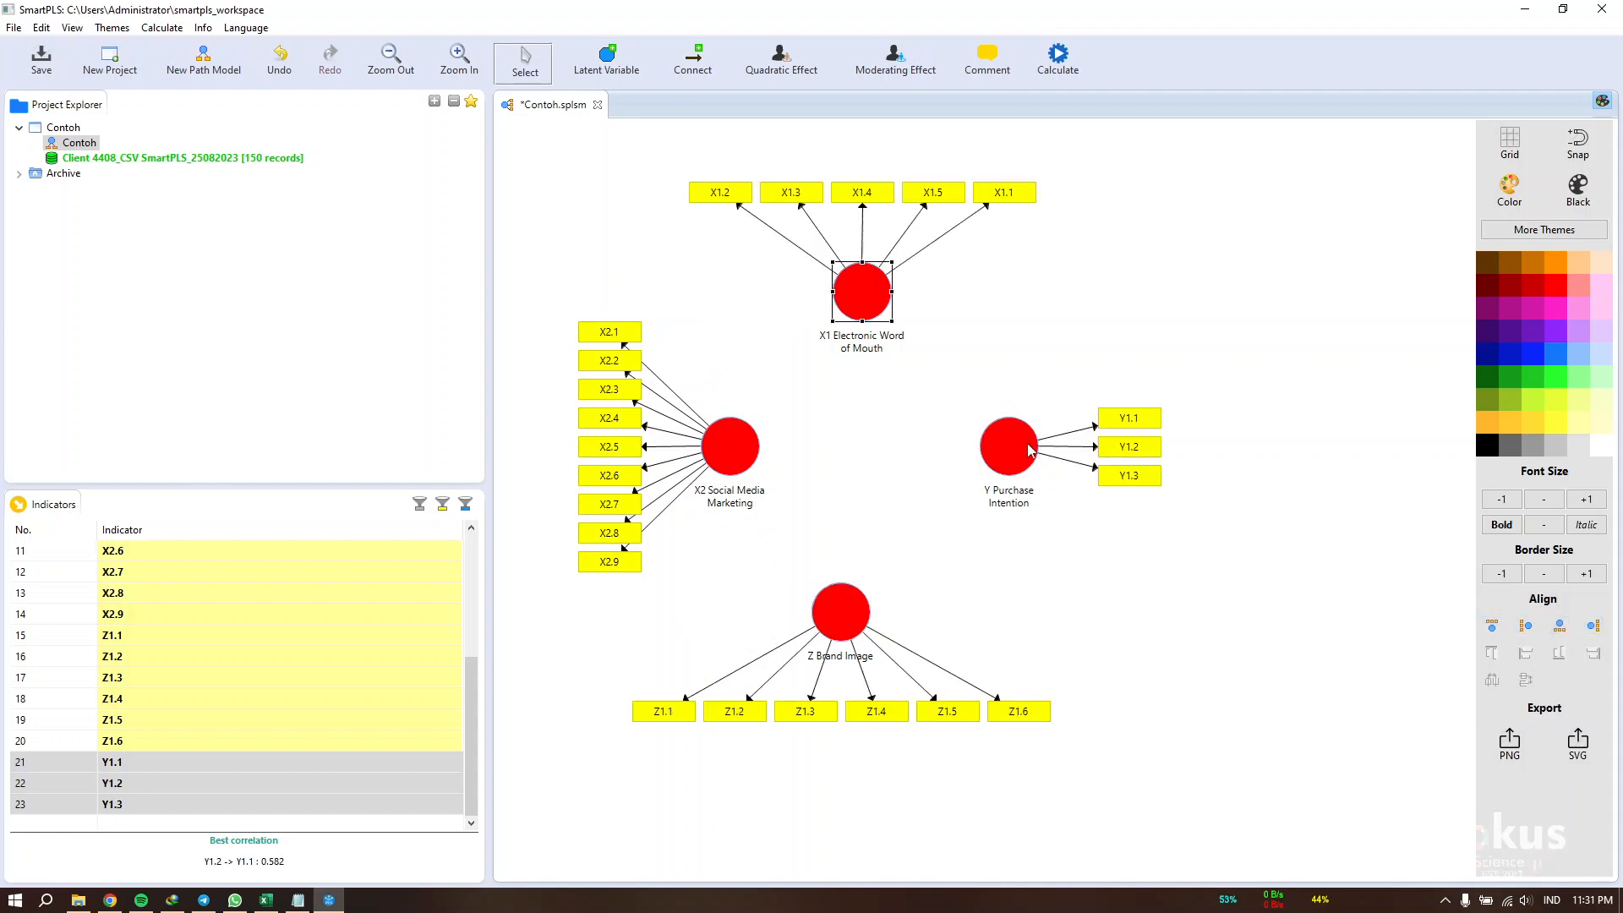
left_click_drag(1031, 450, 974, 468)
left_click(724, 449)
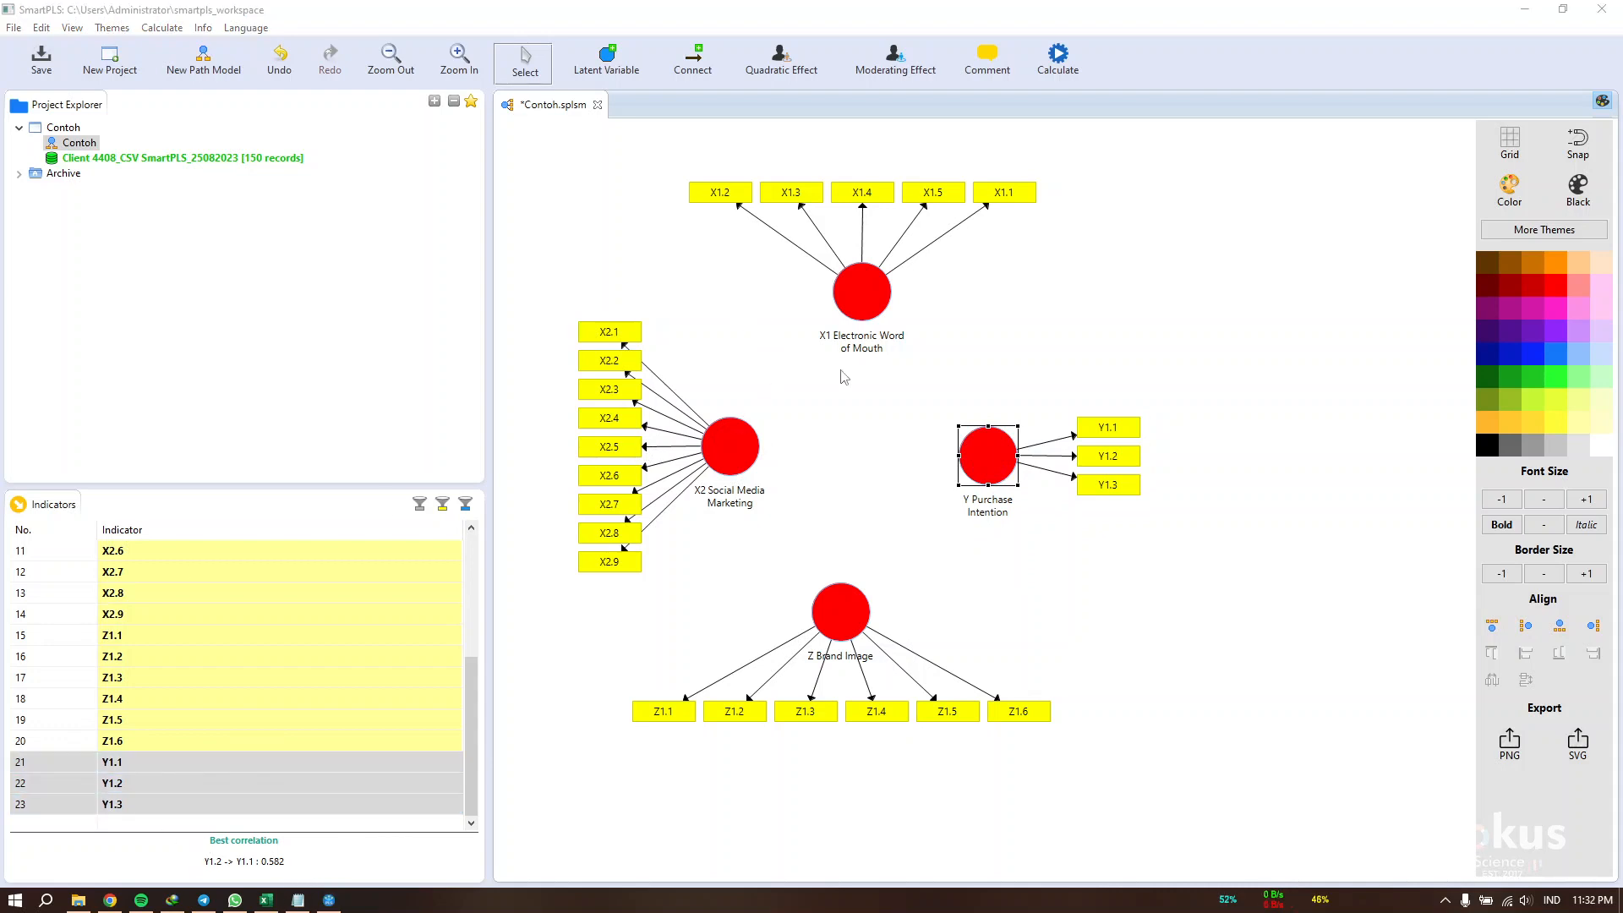
Step: Connect X1 Electronic Word of Mouth, X2 Social Media Marketing and Z Brand Image each to Y Purchase Intention
left_click(692, 64)
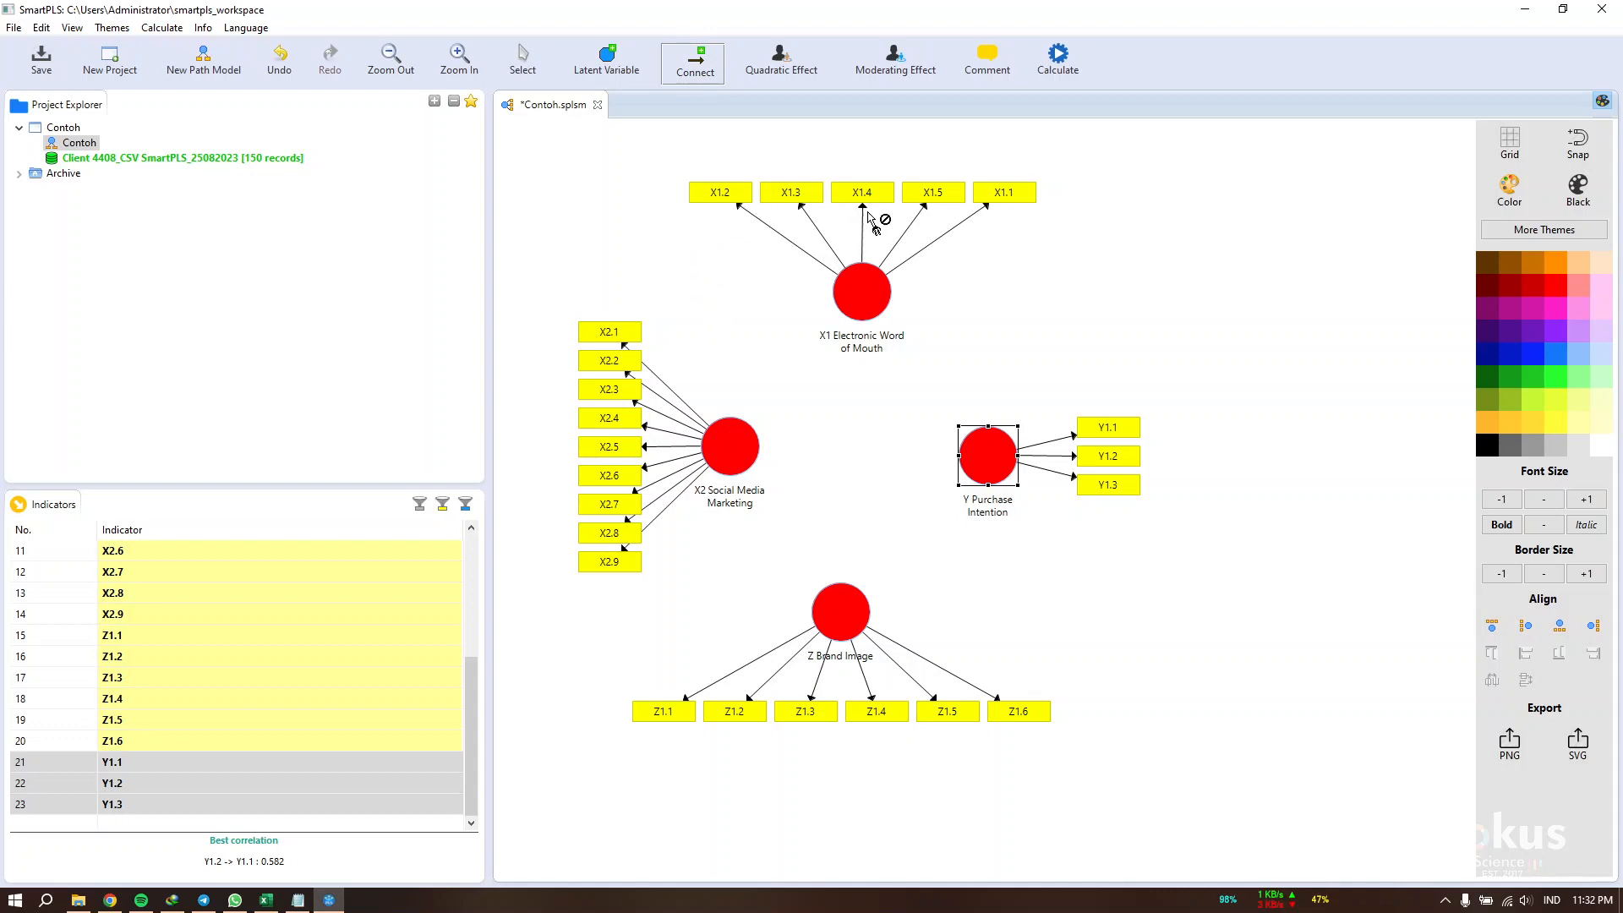
left_click_drag(875, 299, 984, 451)
left_click_drag(742, 470, 995, 465)
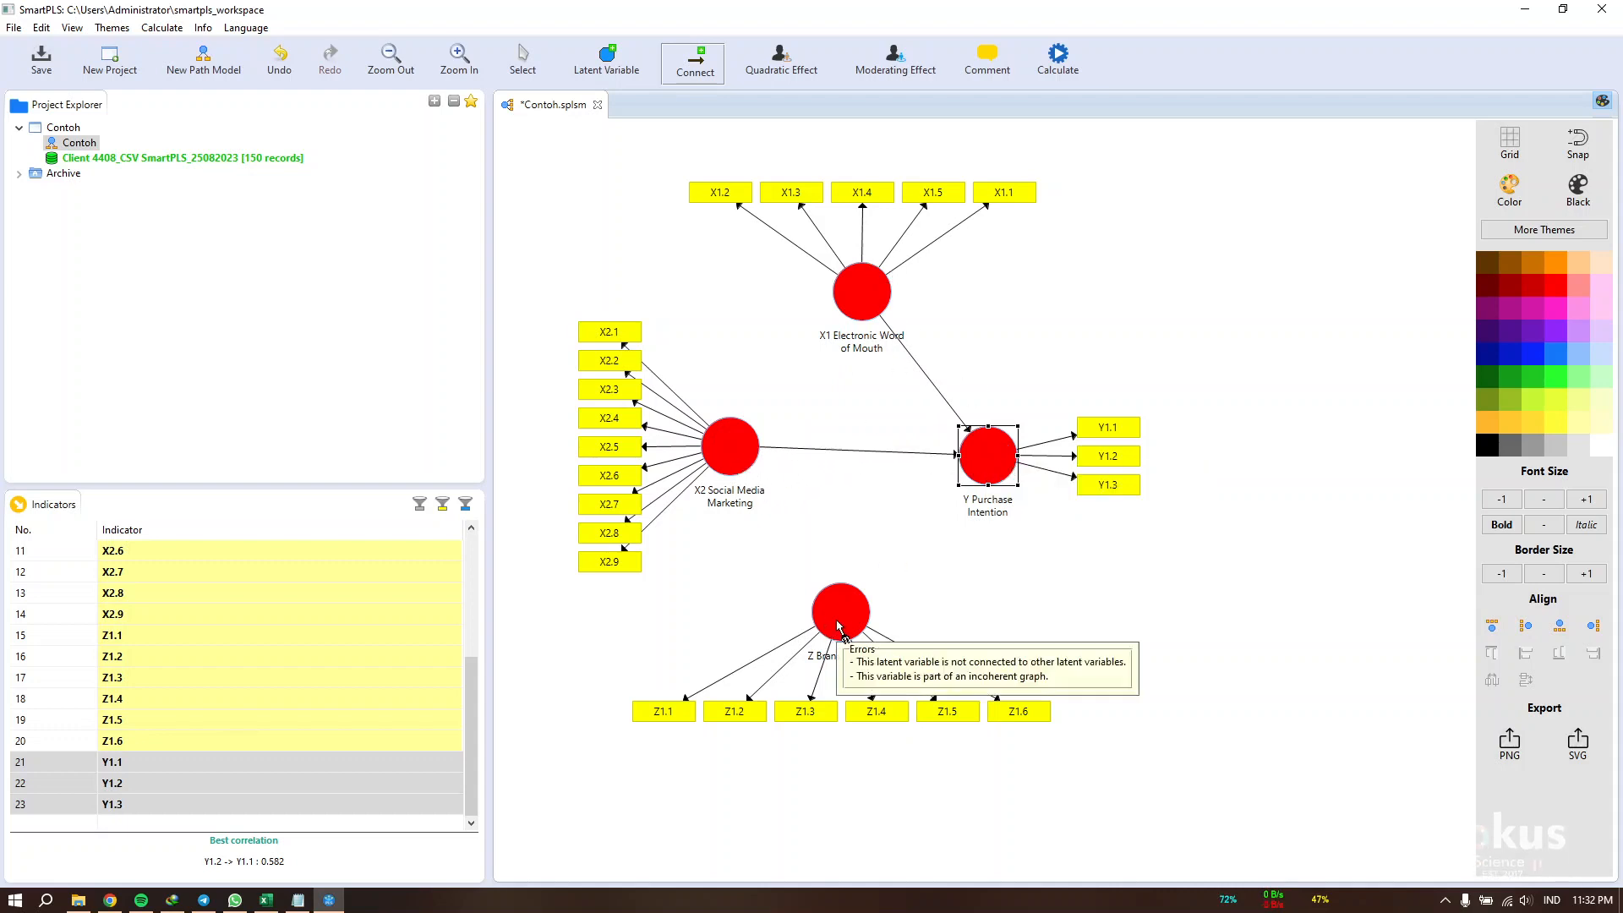
left_click_drag(840, 624, 978, 472)
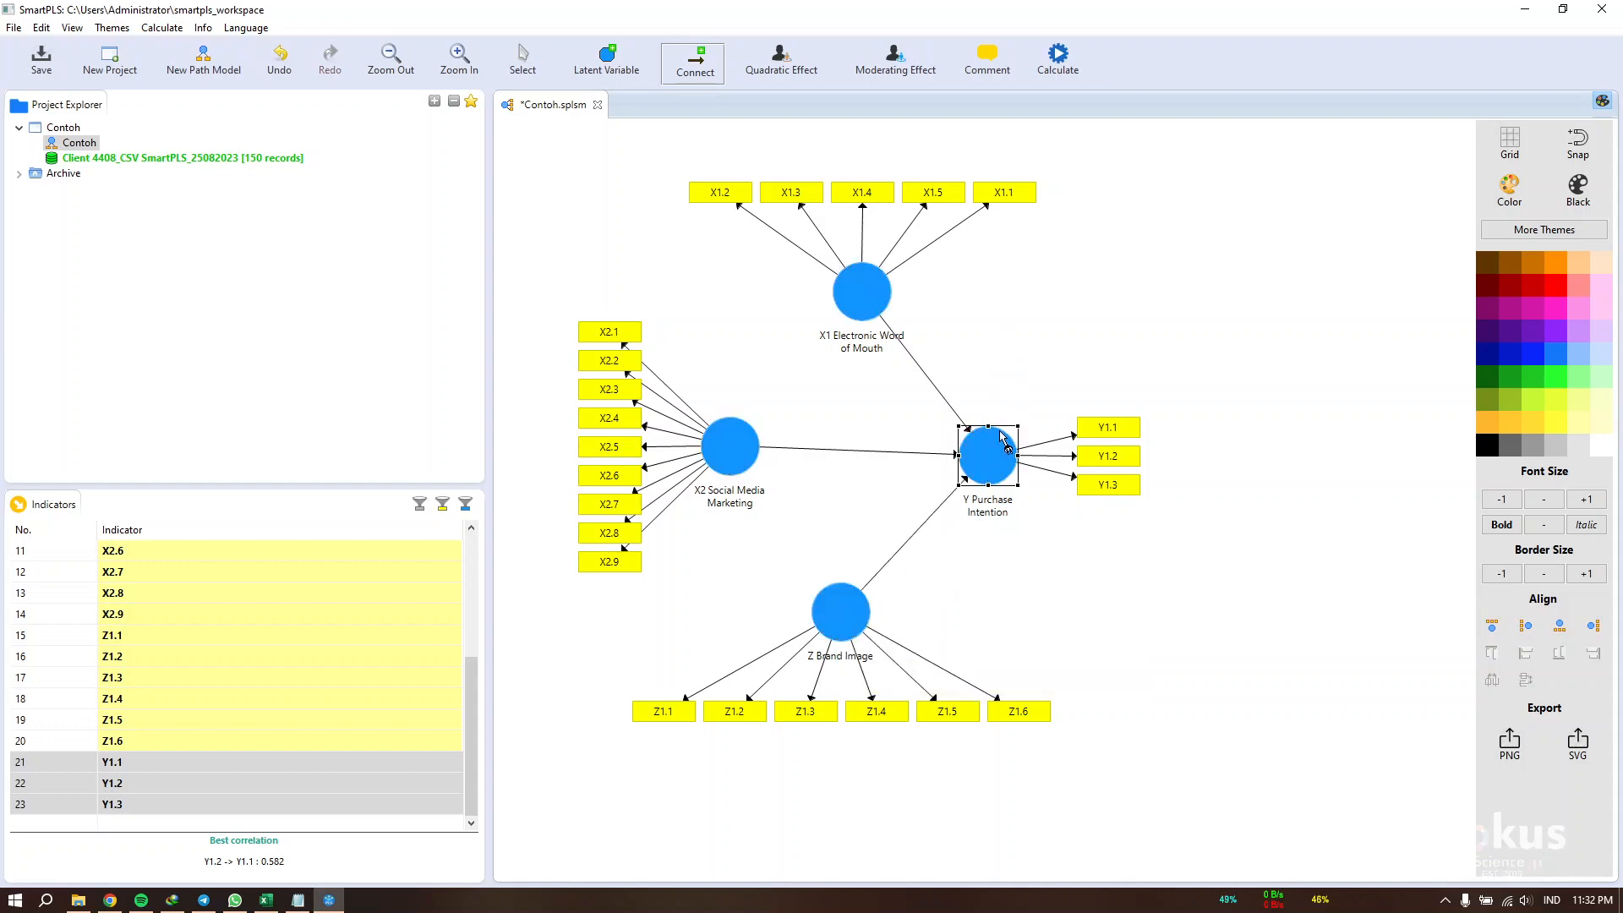
Step: Connect X1 Electronic Word of Mouth and X2 Social Media Marketing to Z Brand Image
left_click_drag(864, 293, 846, 607)
left_click_drag(729, 449, 840, 603)
left_click(515, 67)
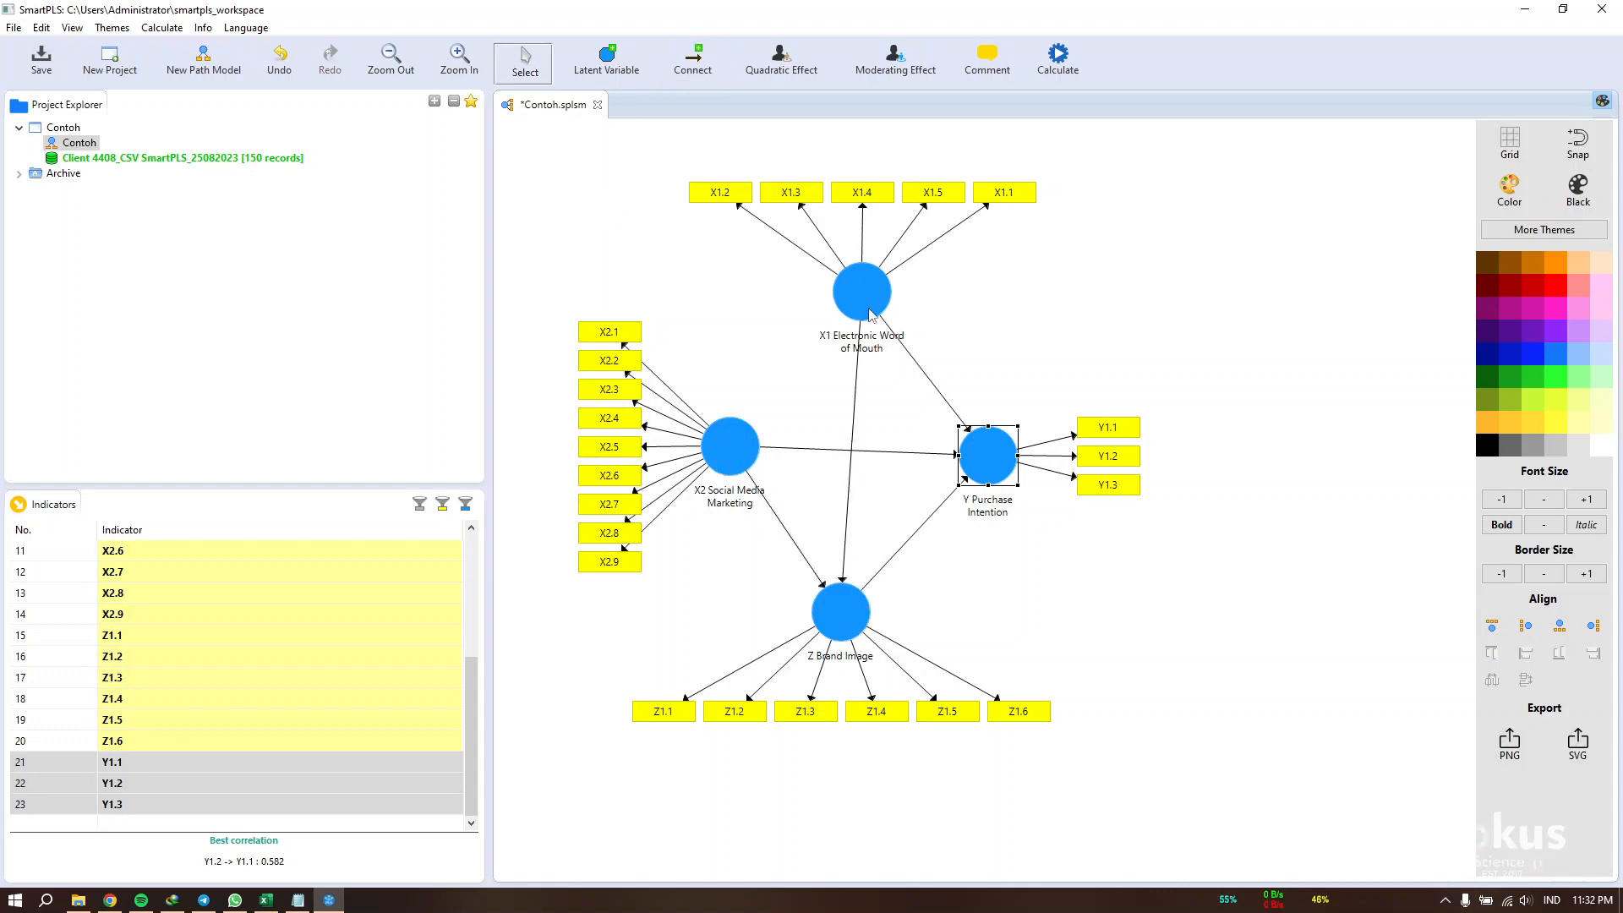
Step: Fine-tune the positions of the four connected latent variables so the path diagram is evenly laid out
left_click_drag(863, 306, 853, 320)
left_click_drag(991, 465, 1004, 463)
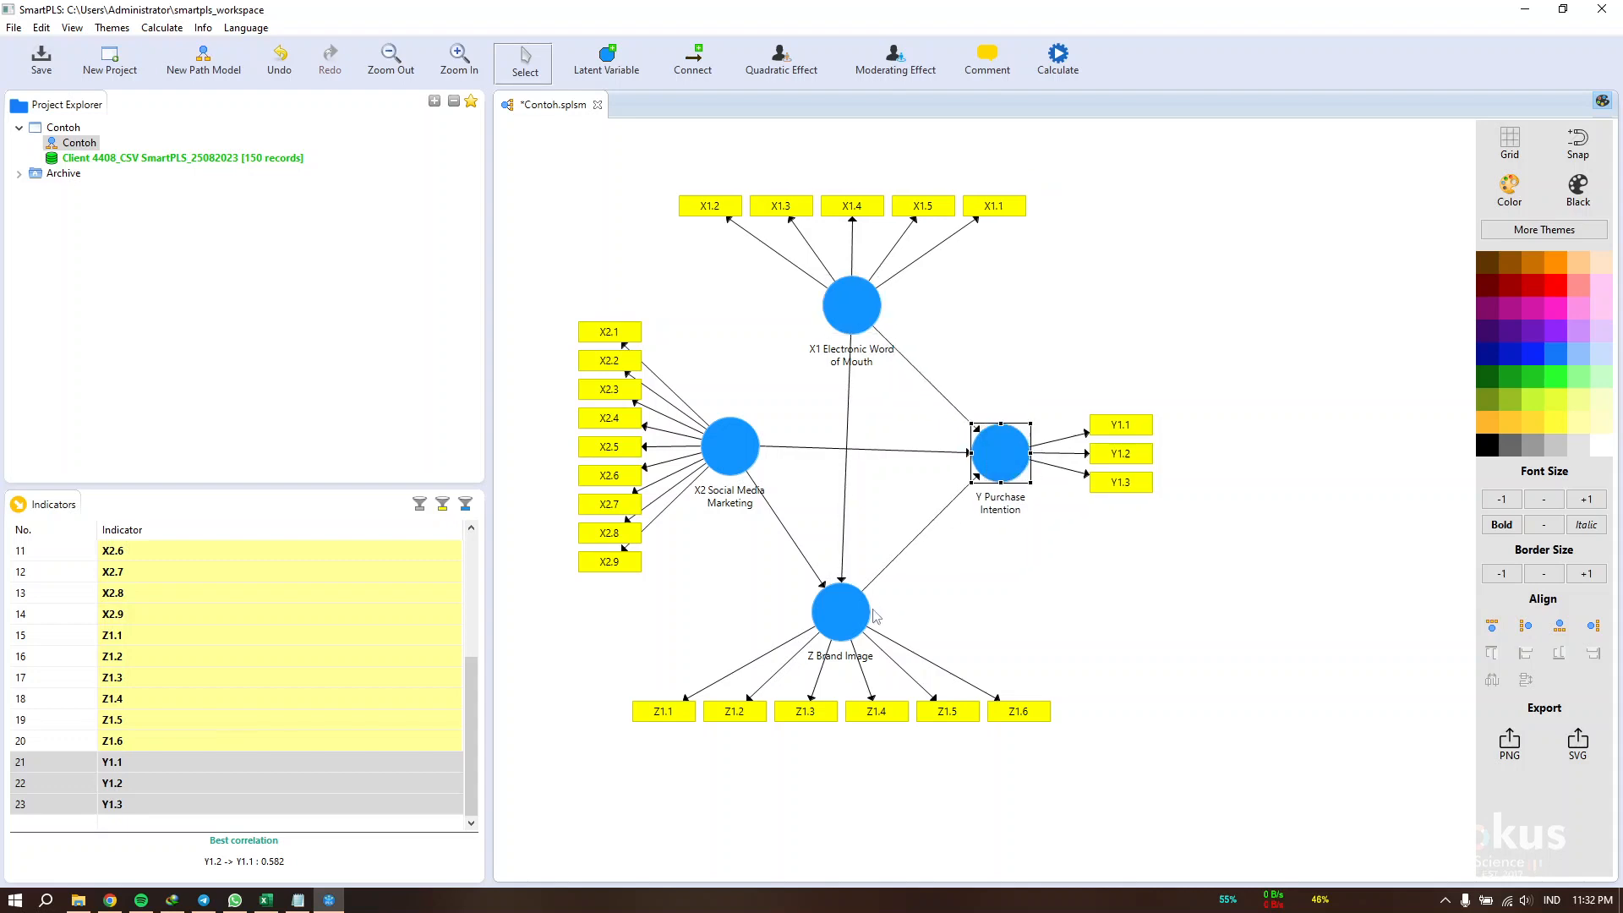
left_click_drag(840, 612, 867, 616)
left_click_drag(728, 469, 721, 487)
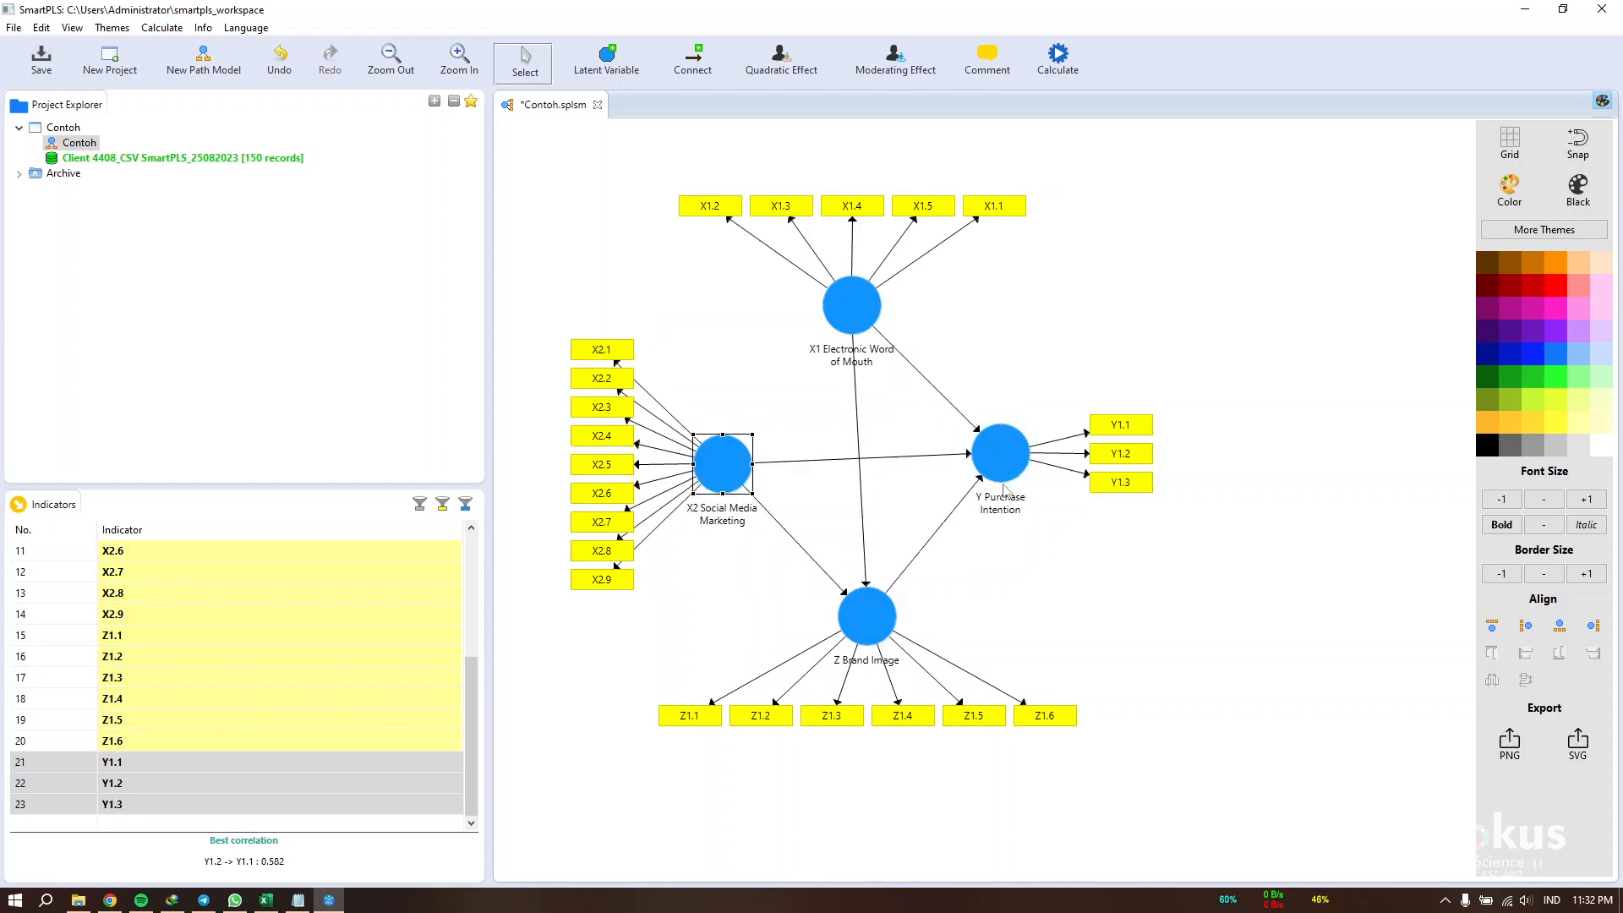
left_click_drag(1002, 461, 1006, 477)
mouse_move(888, 630)
left_mouse_down()
mouse_move(850, 632)
mouse_move(867, 618)
left_mouse_up()
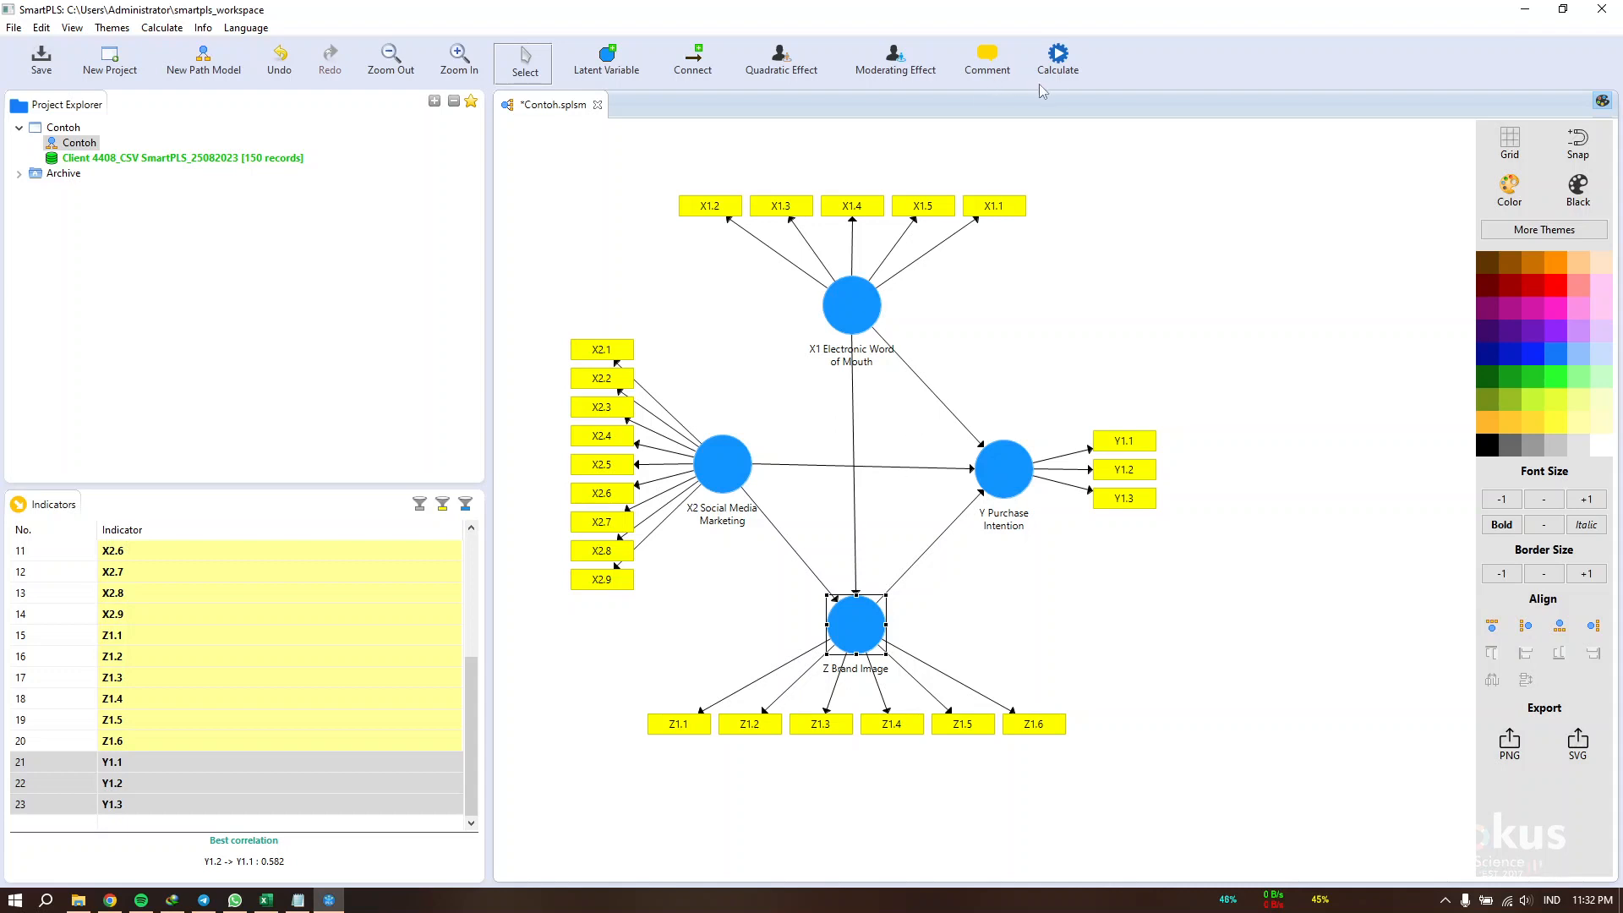
Step: Run the PLS Algorithm on the model with its default settings and open the full report
left_click(1062, 65)
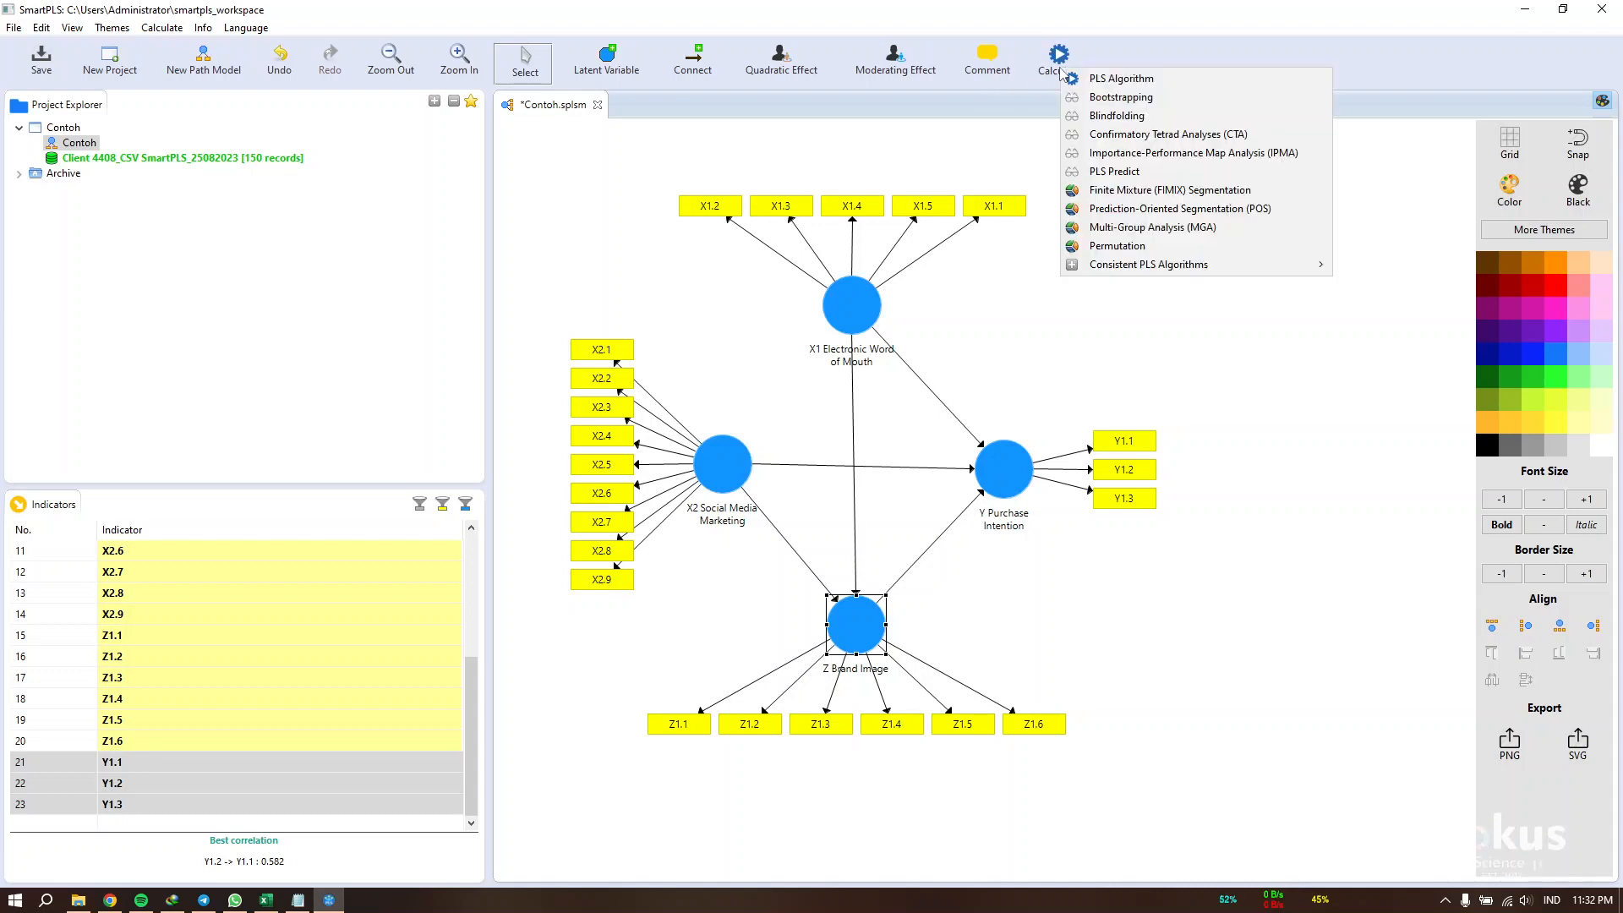
left_click(1105, 79)
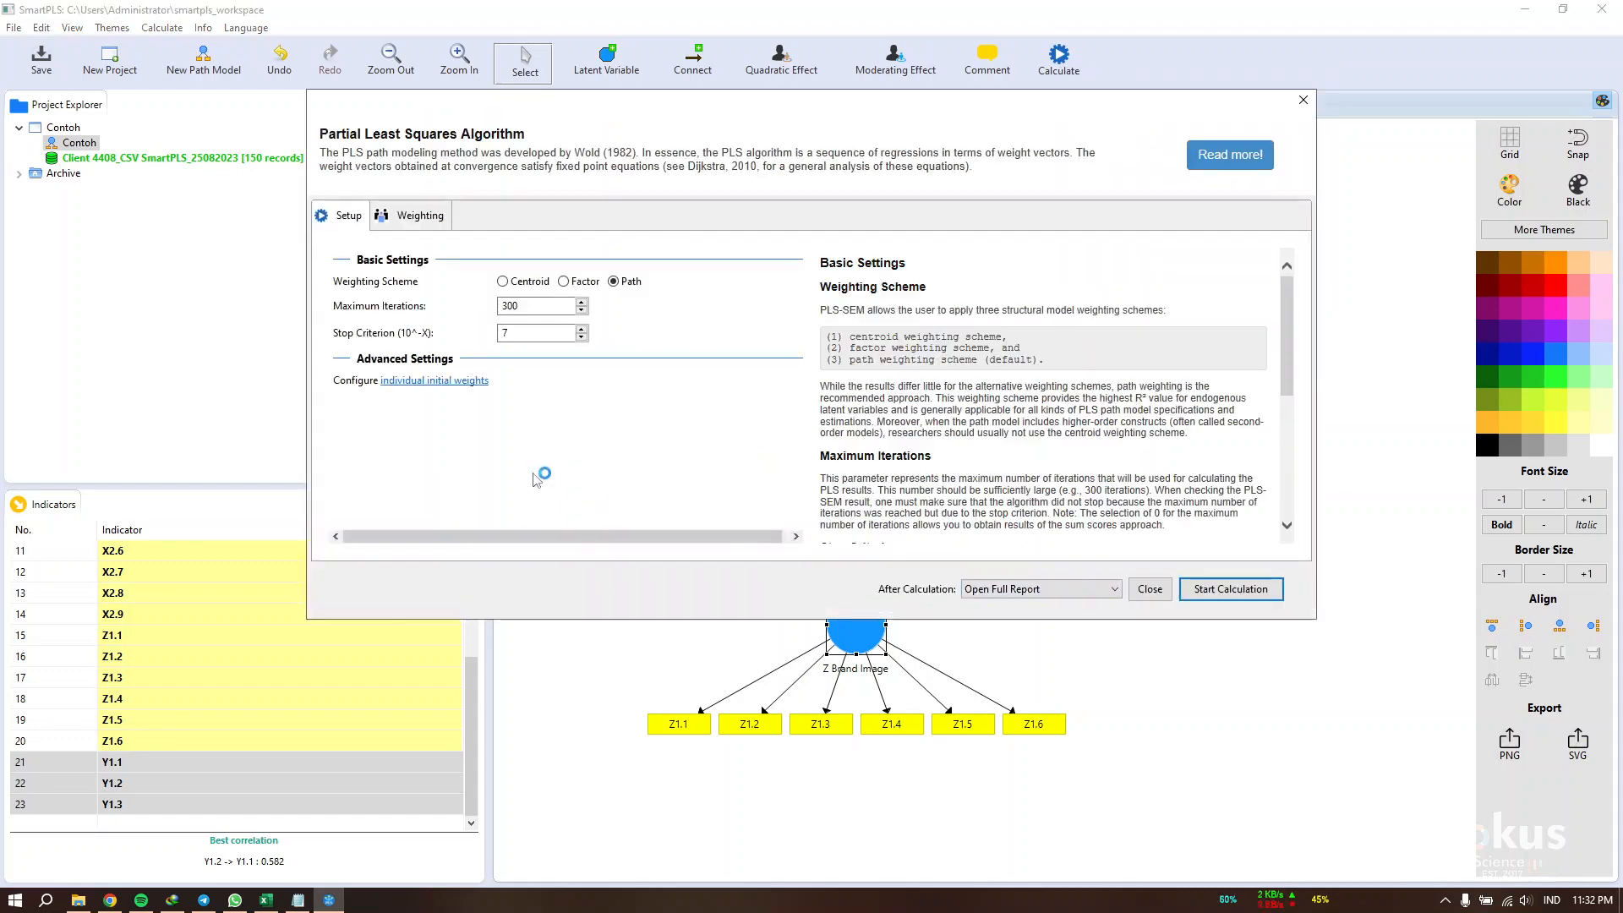
left_click(1272, 585)
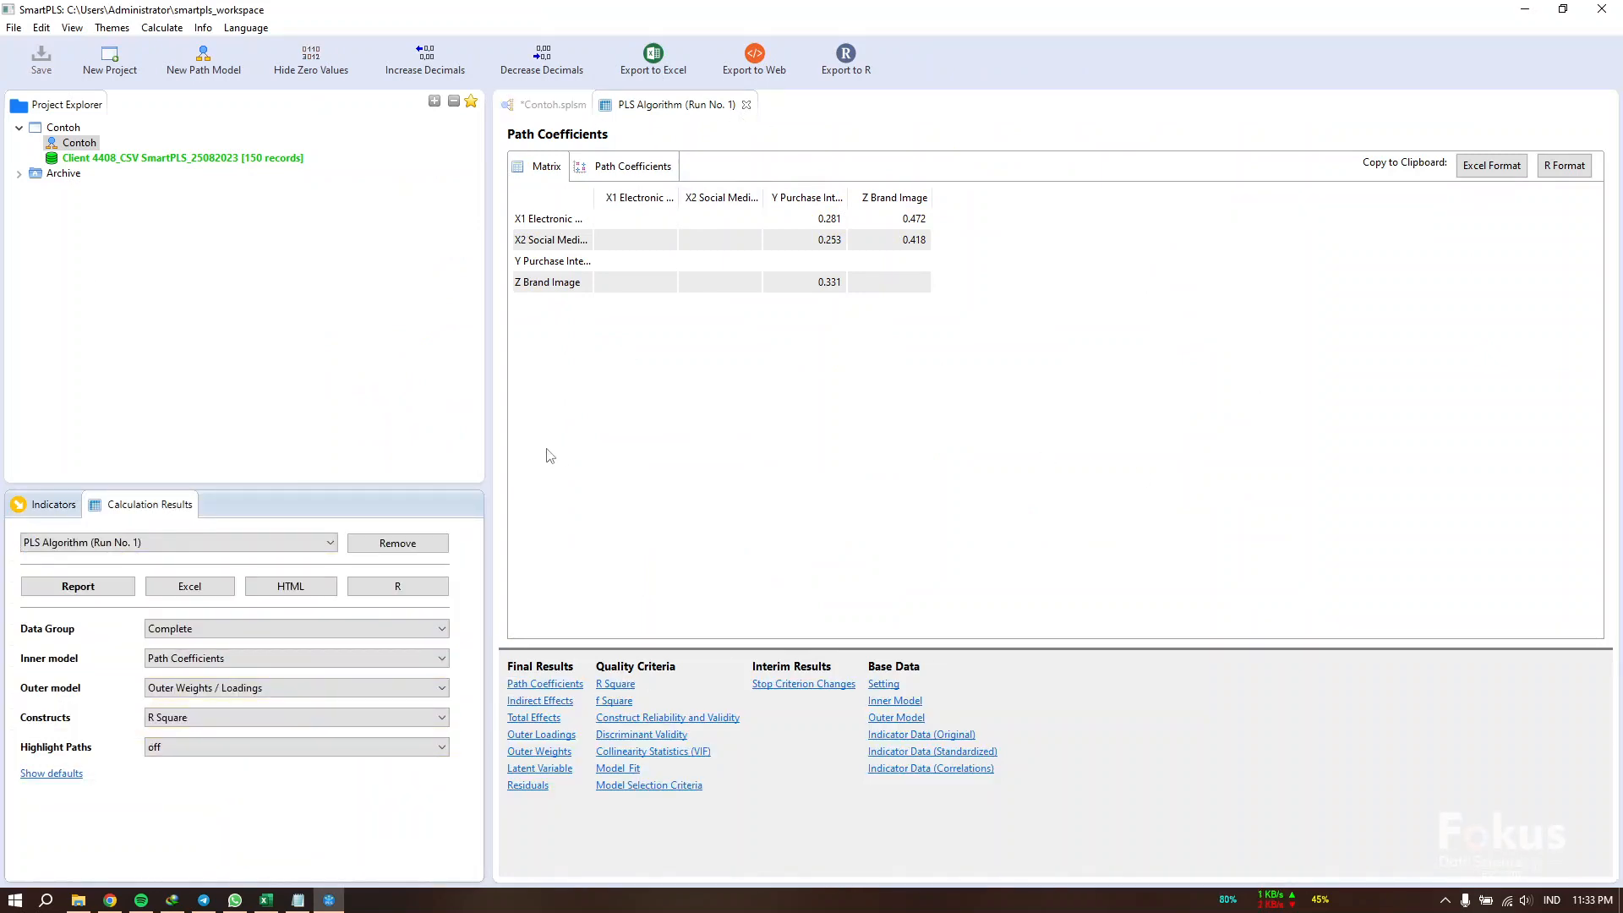
Step: Show the Outer Loadings matrix and enlarge the results area to examine the loadings of all indicators
left_click(541, 735)
scroll(880, 449, "down", 1)
scroll(634, 404, "up", 1)
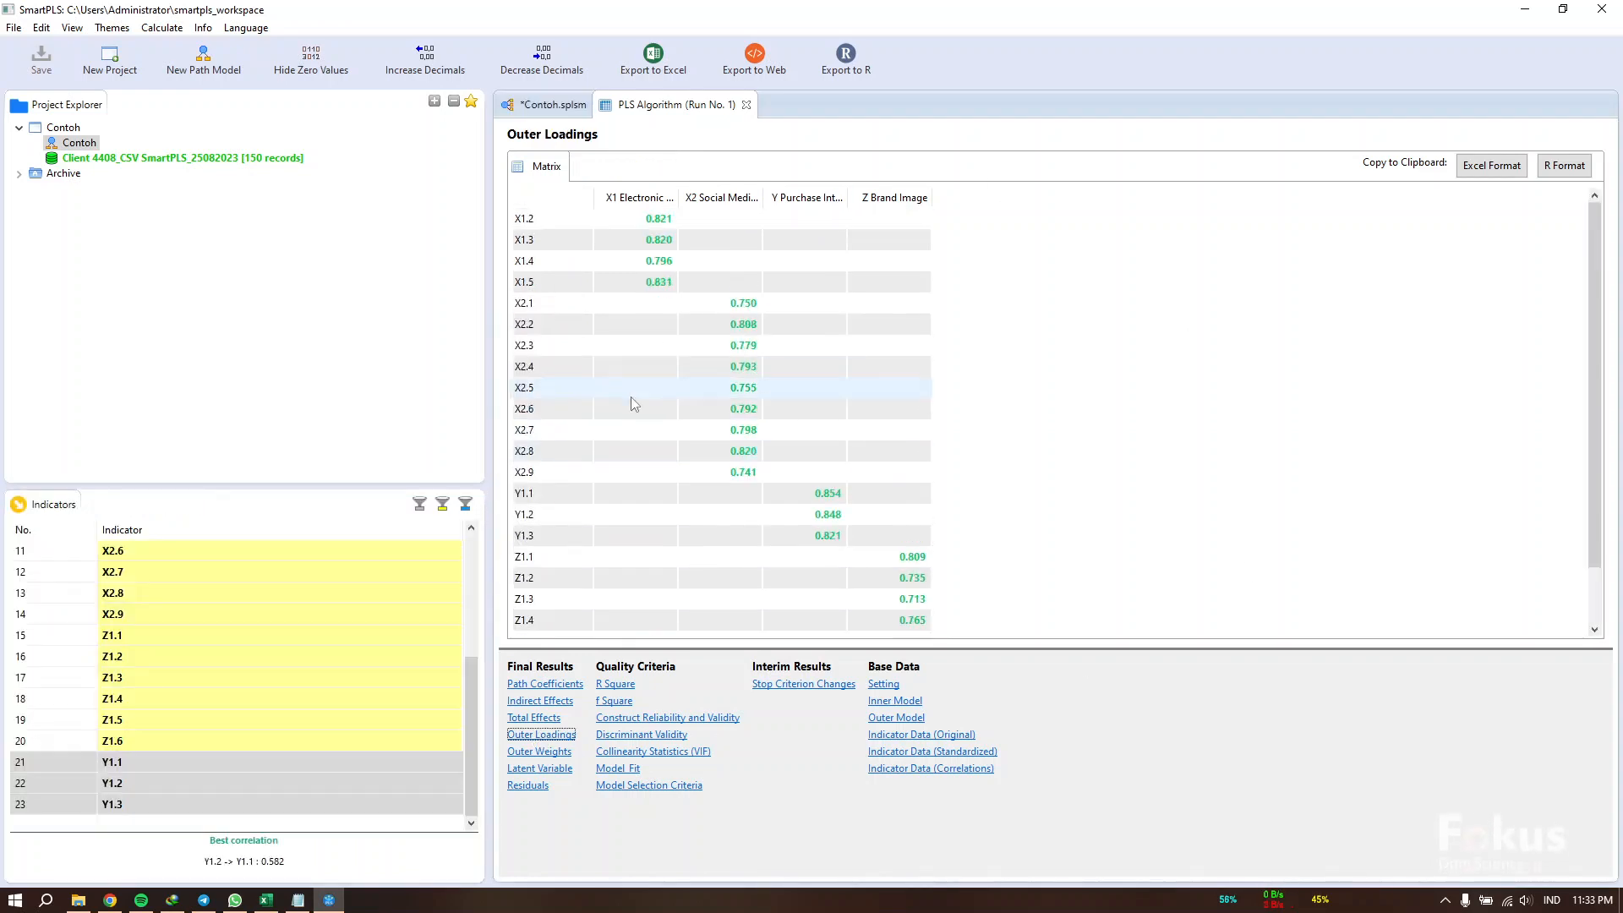
left_click_drag(1077, 649, 1061, 723)
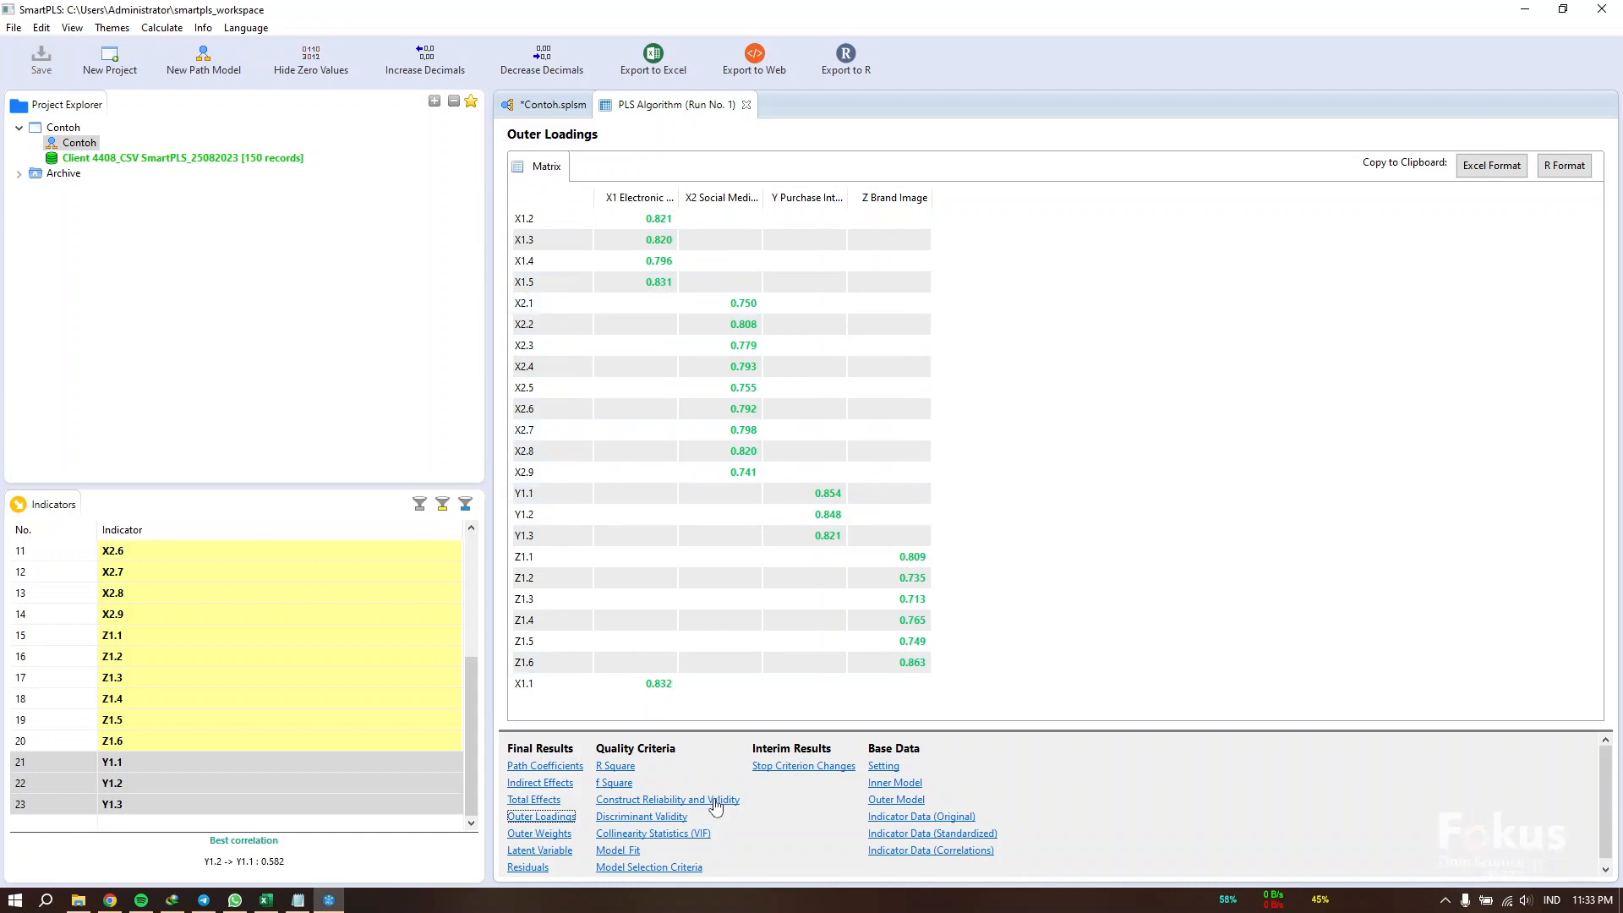
Step: Show the Construct Reliability and Validity matrix and widen its columns to read the full variable and criterion names
left_click(618, 801)
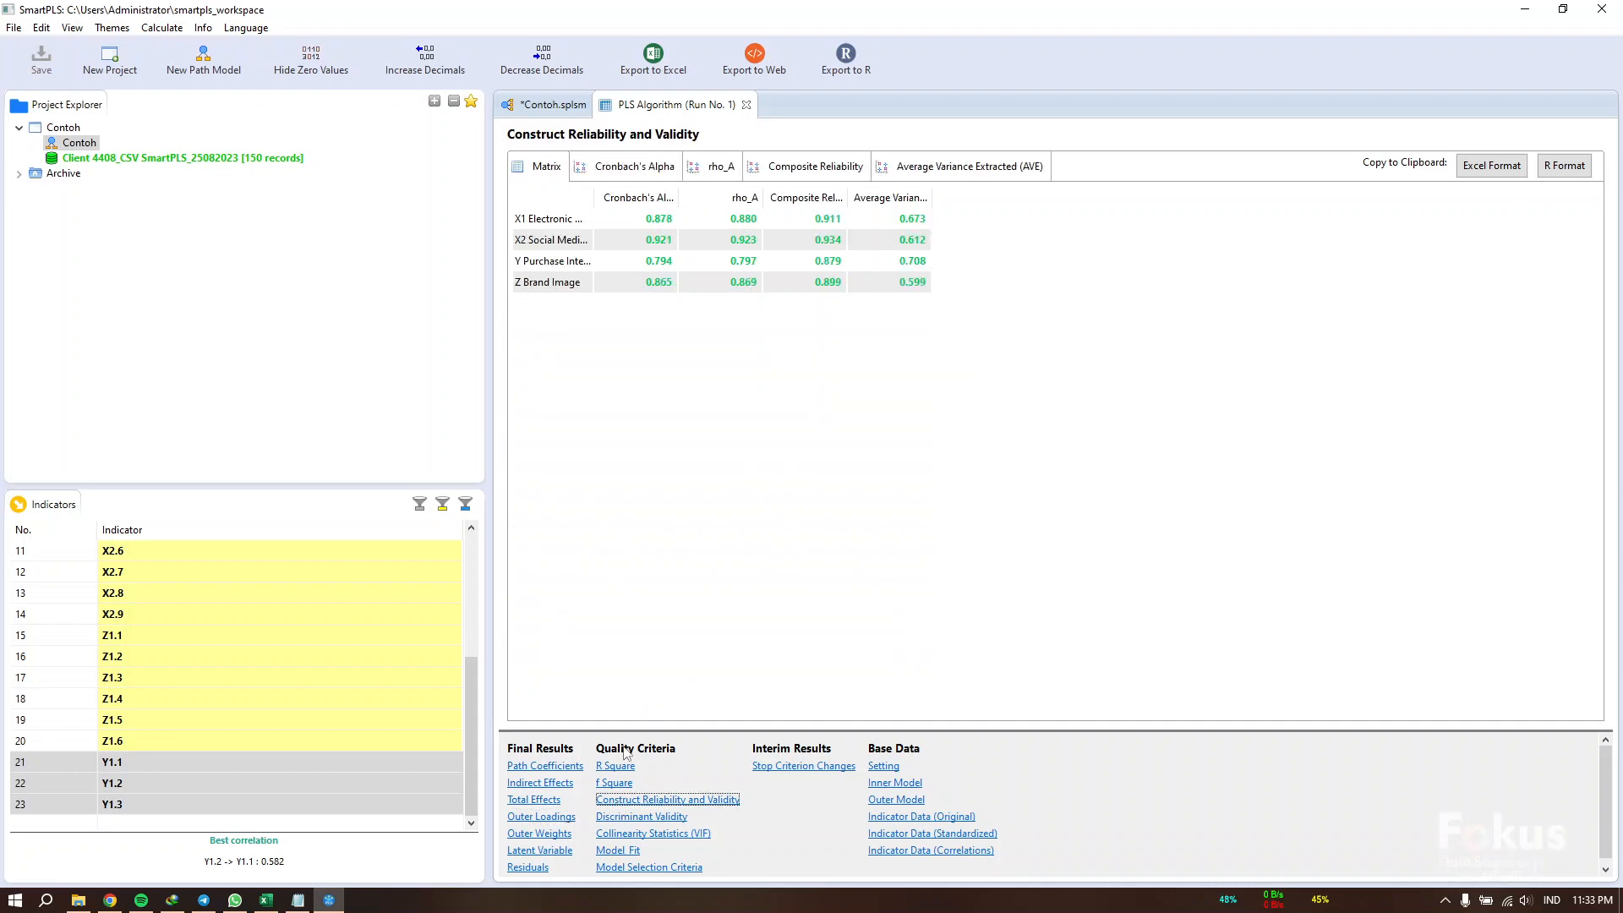
double_click(596, 196)
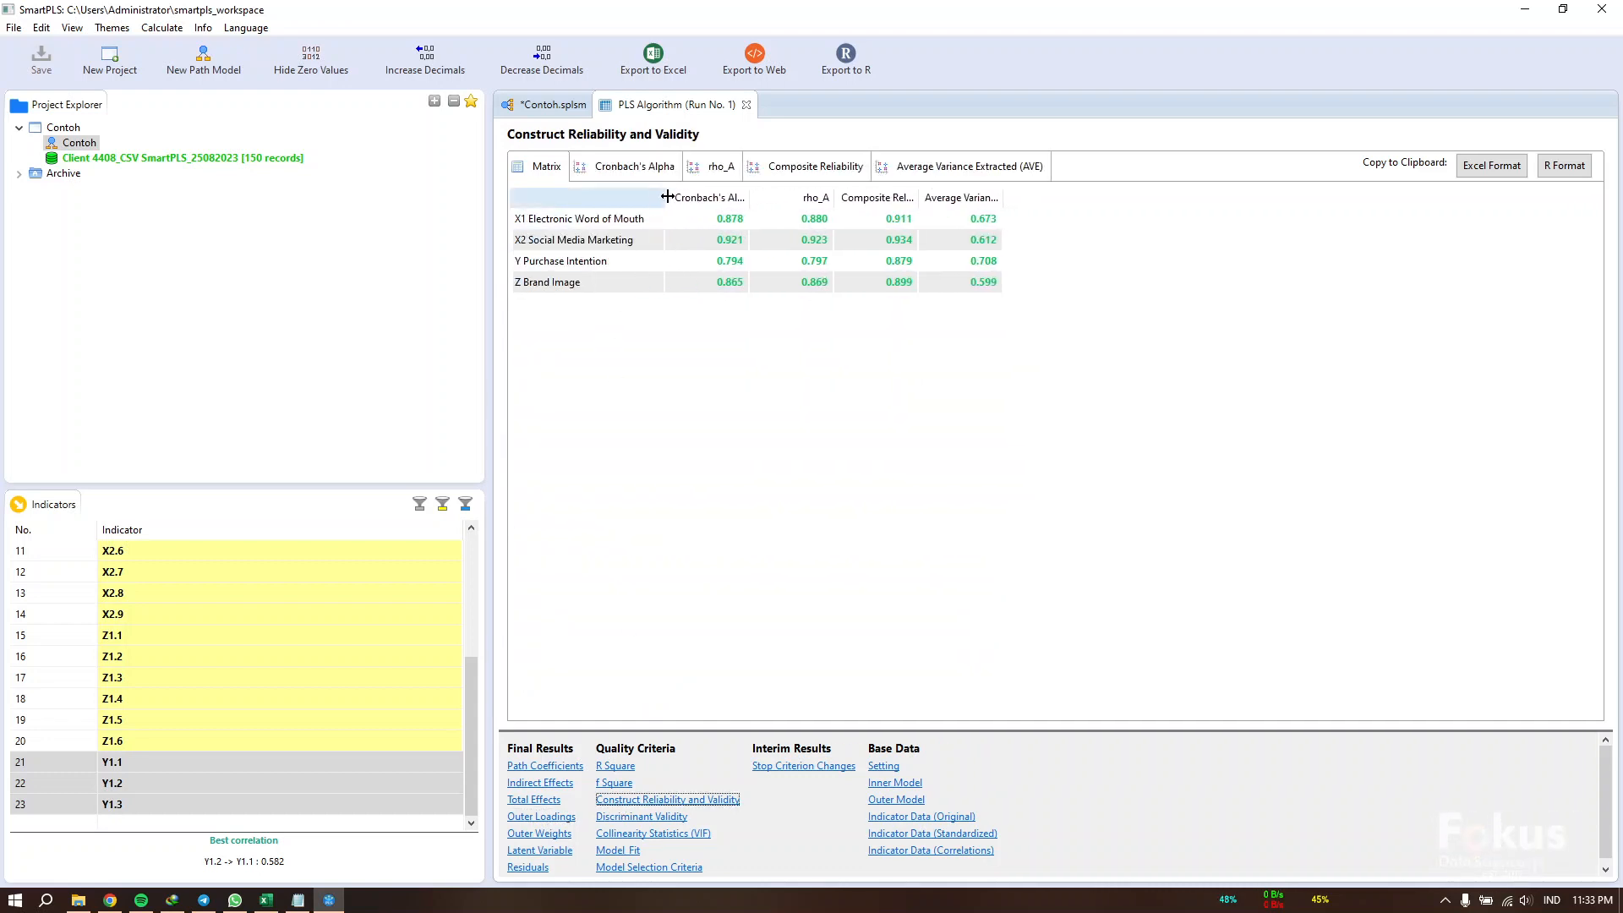
left_click_drag(1011, 189, 1110, 193)
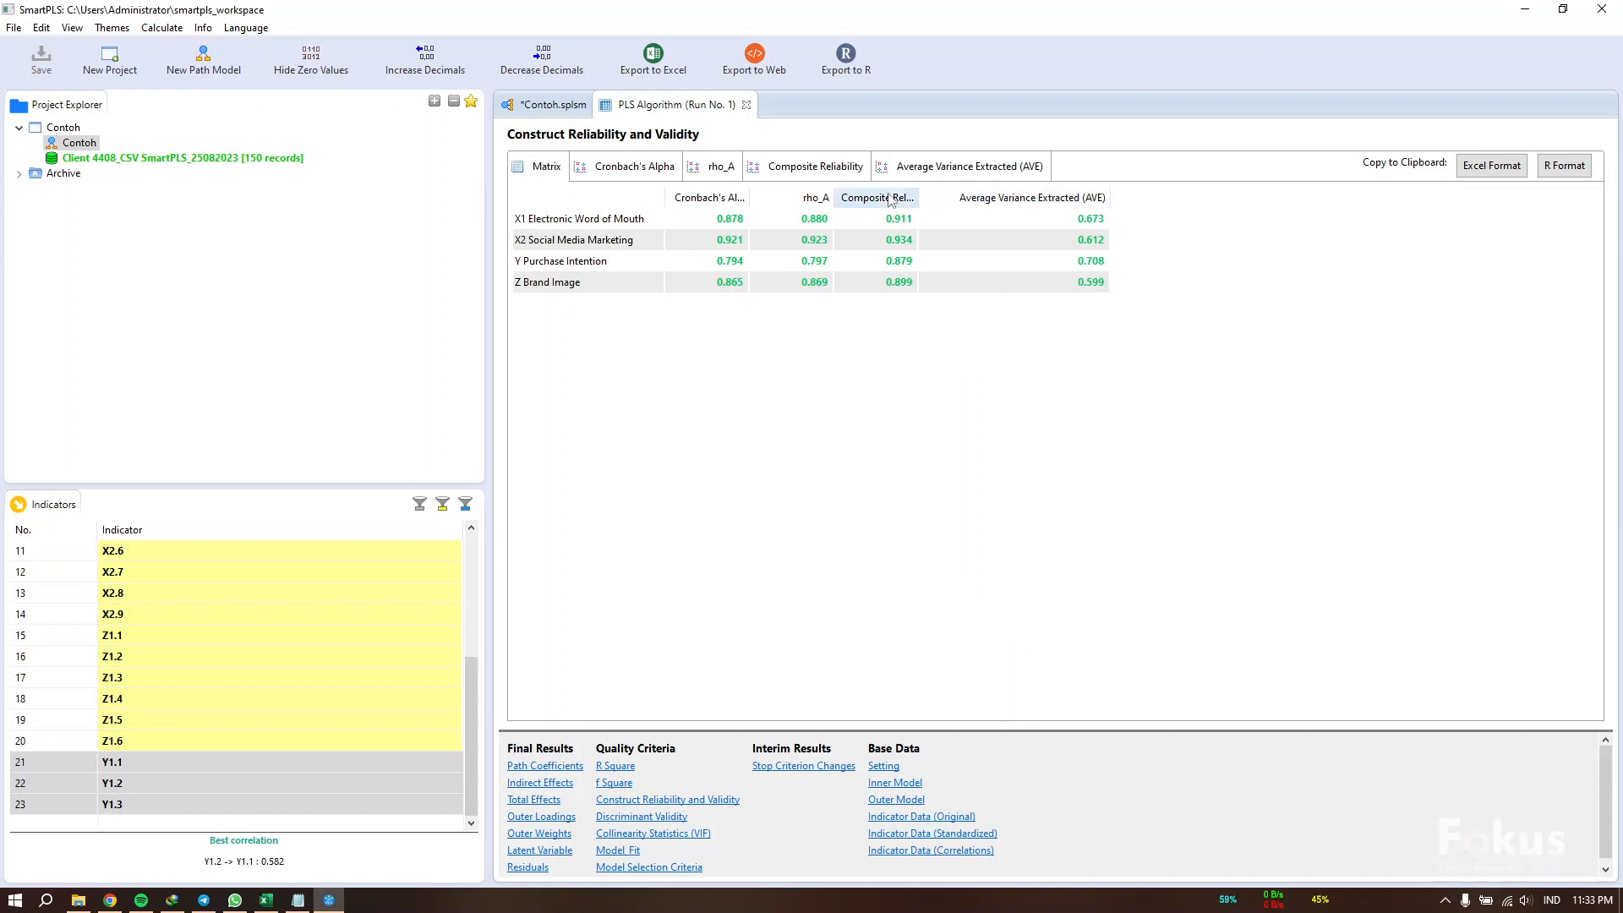
left_click_drag(919, 195, 987, 194)
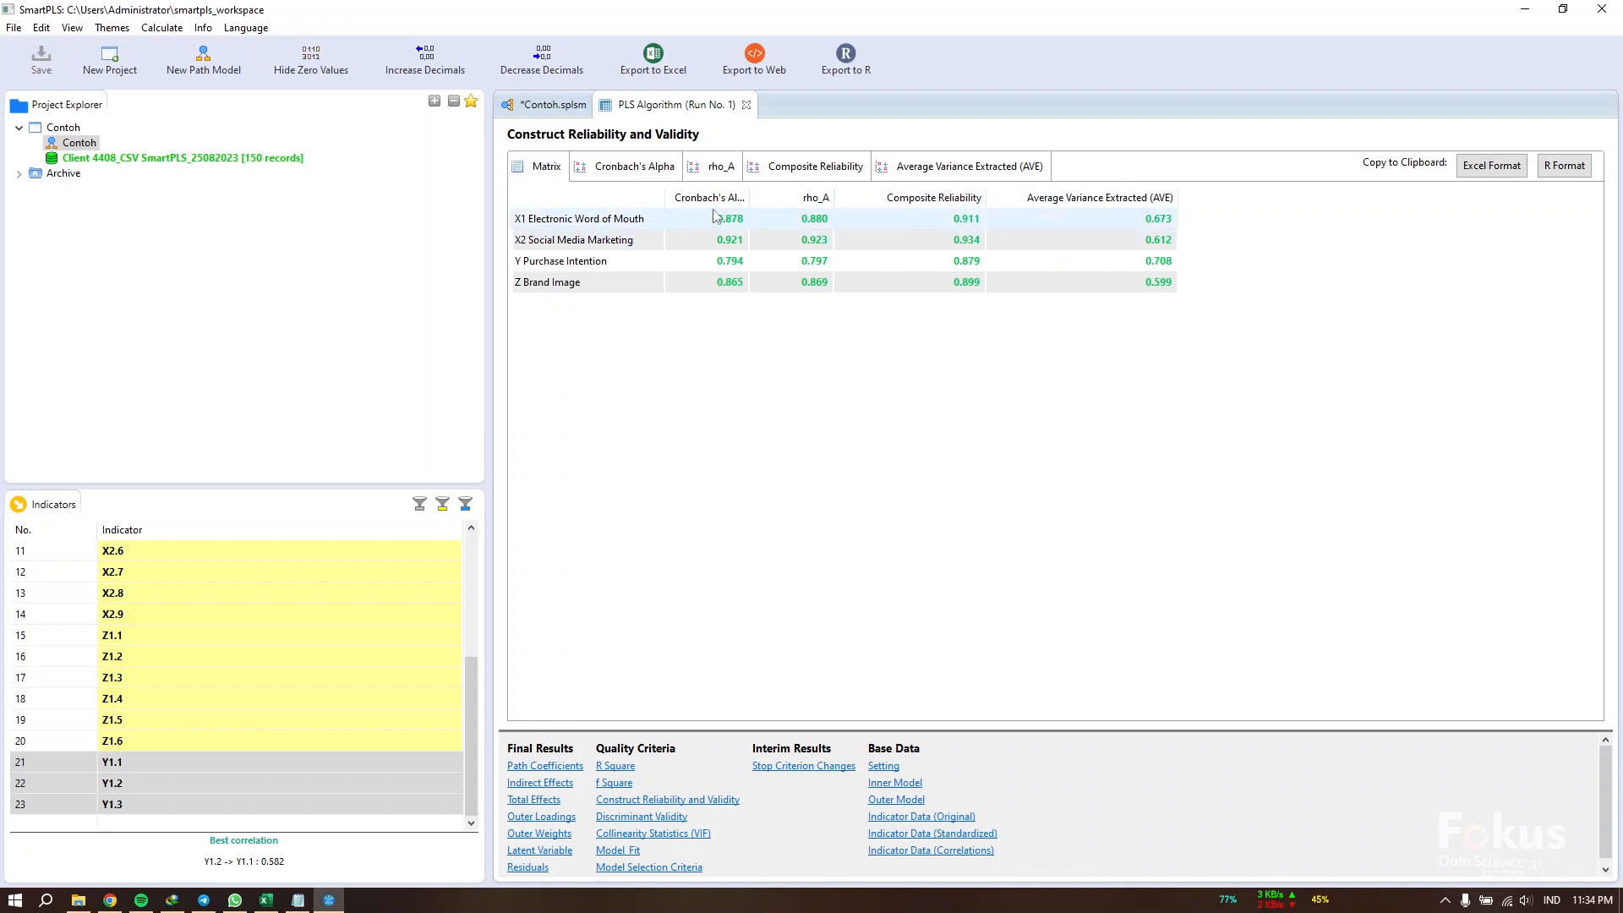
left_click_drag(749, 195, 825, 194)
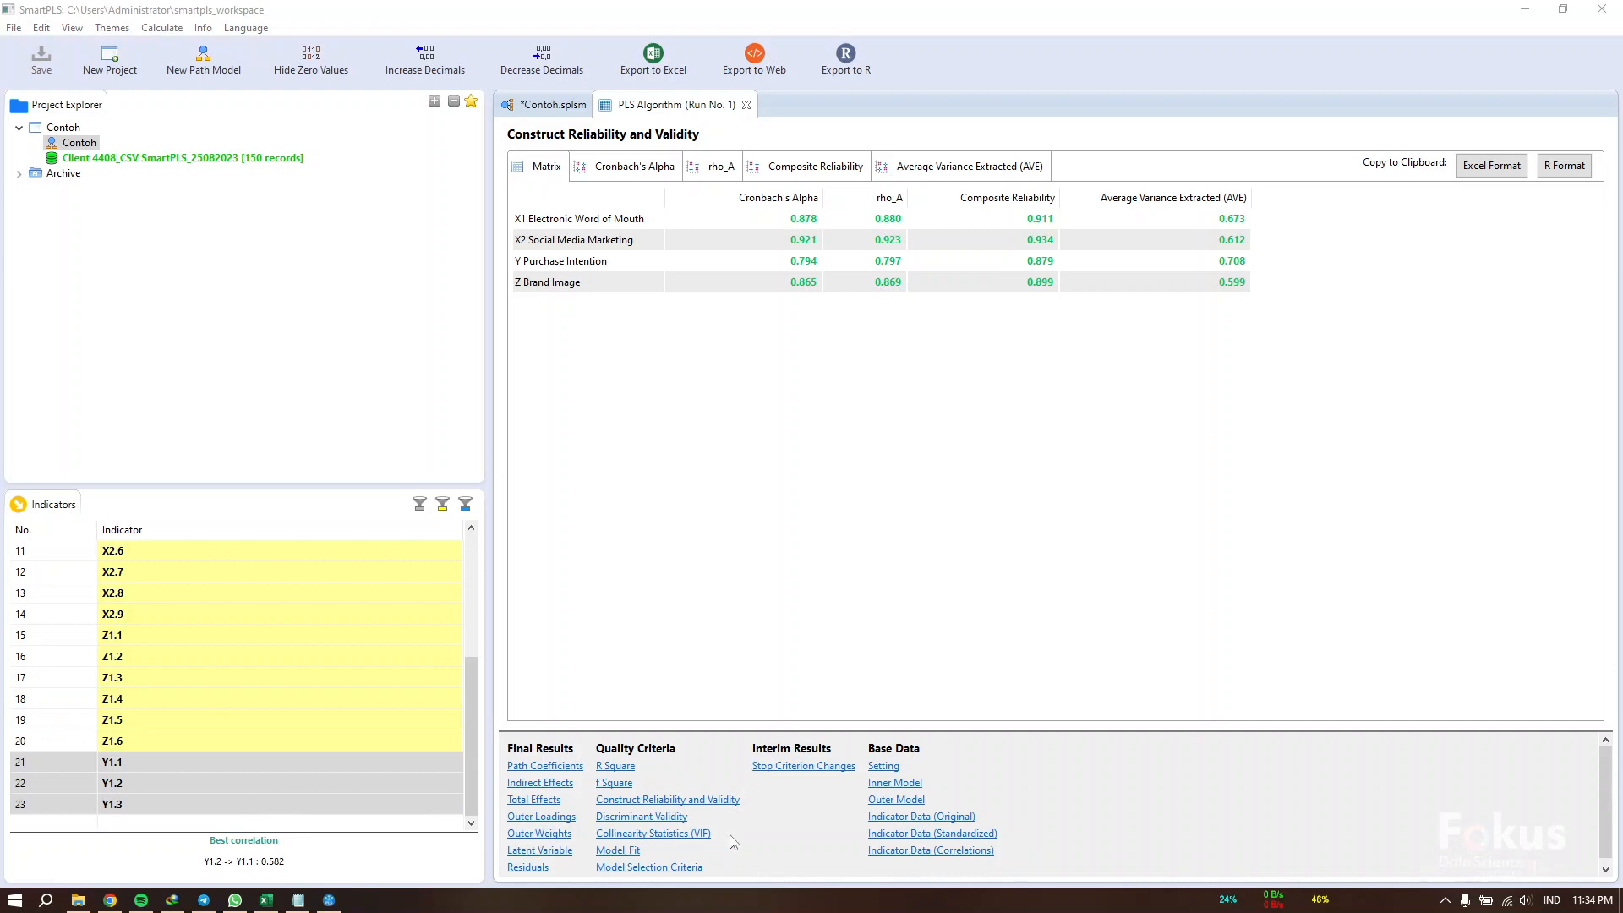
Step: Show the Fornell-Larcker Criterion under Discriminant Validity and widen the variable name, X1 and X2 columns
left_click(623, 819)
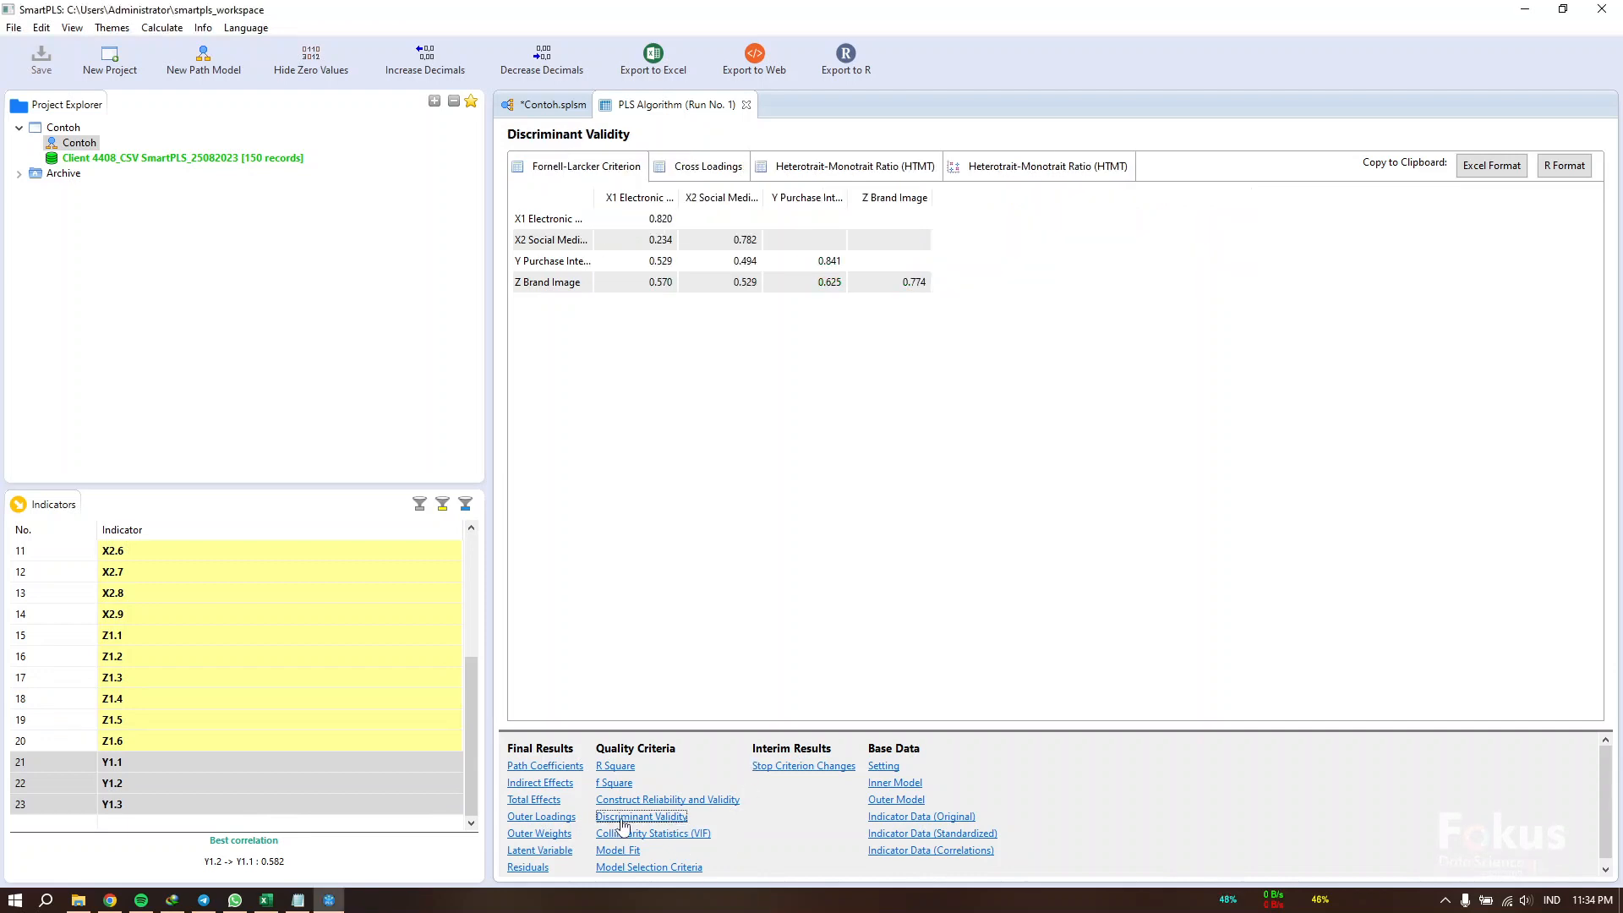
left_click_drag(594, 197, 671, 201)
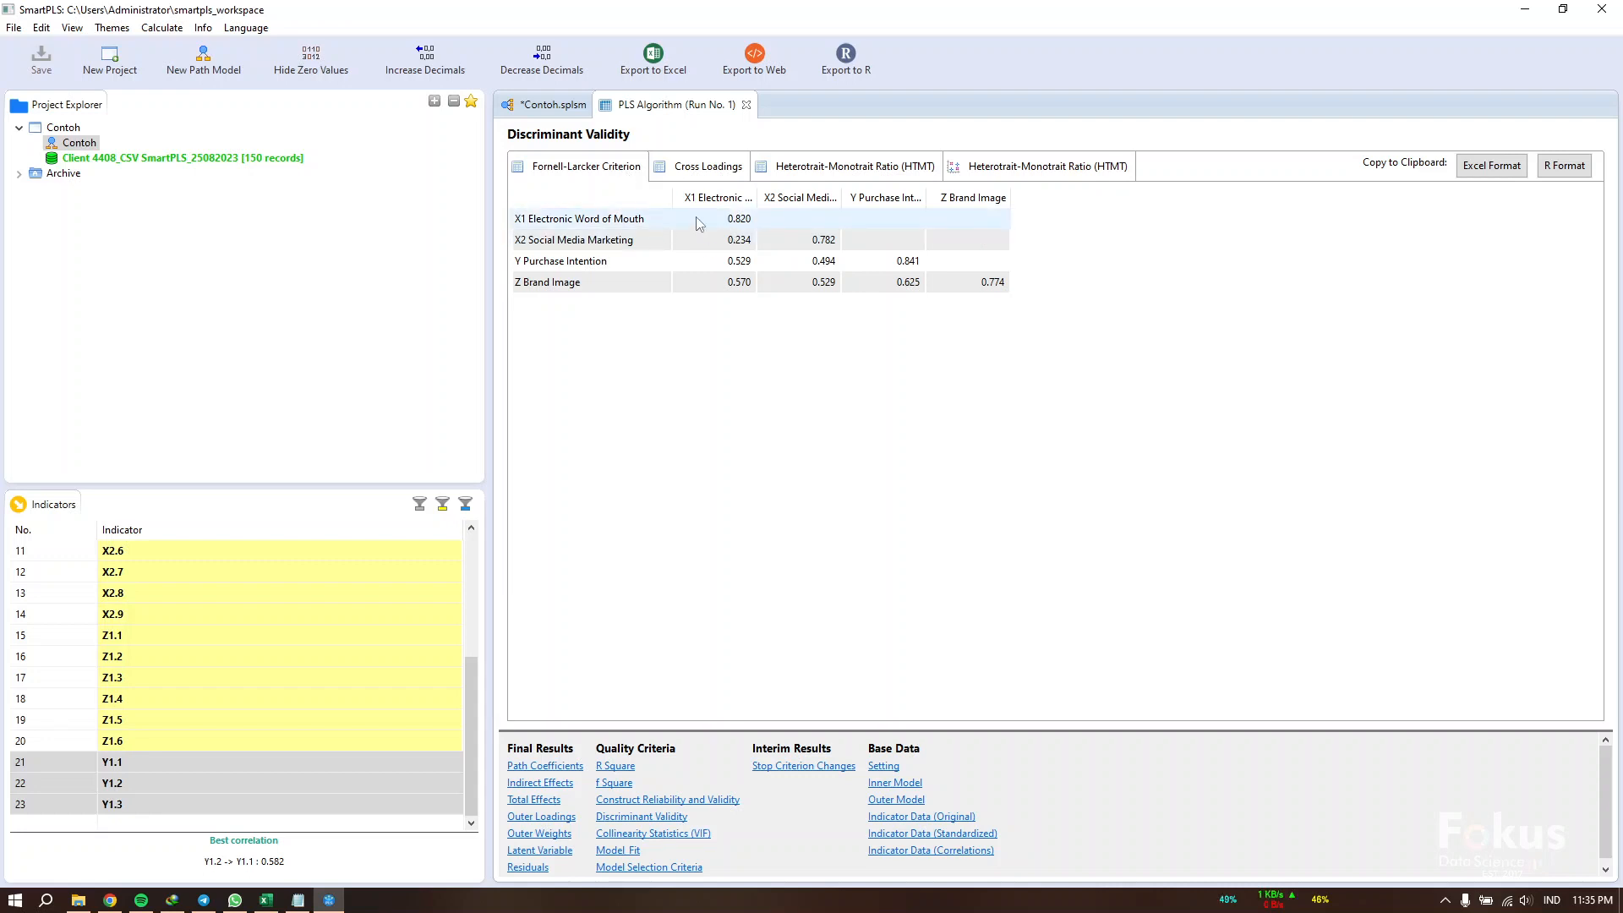
left_click_drag(841, 201, 875, 201)
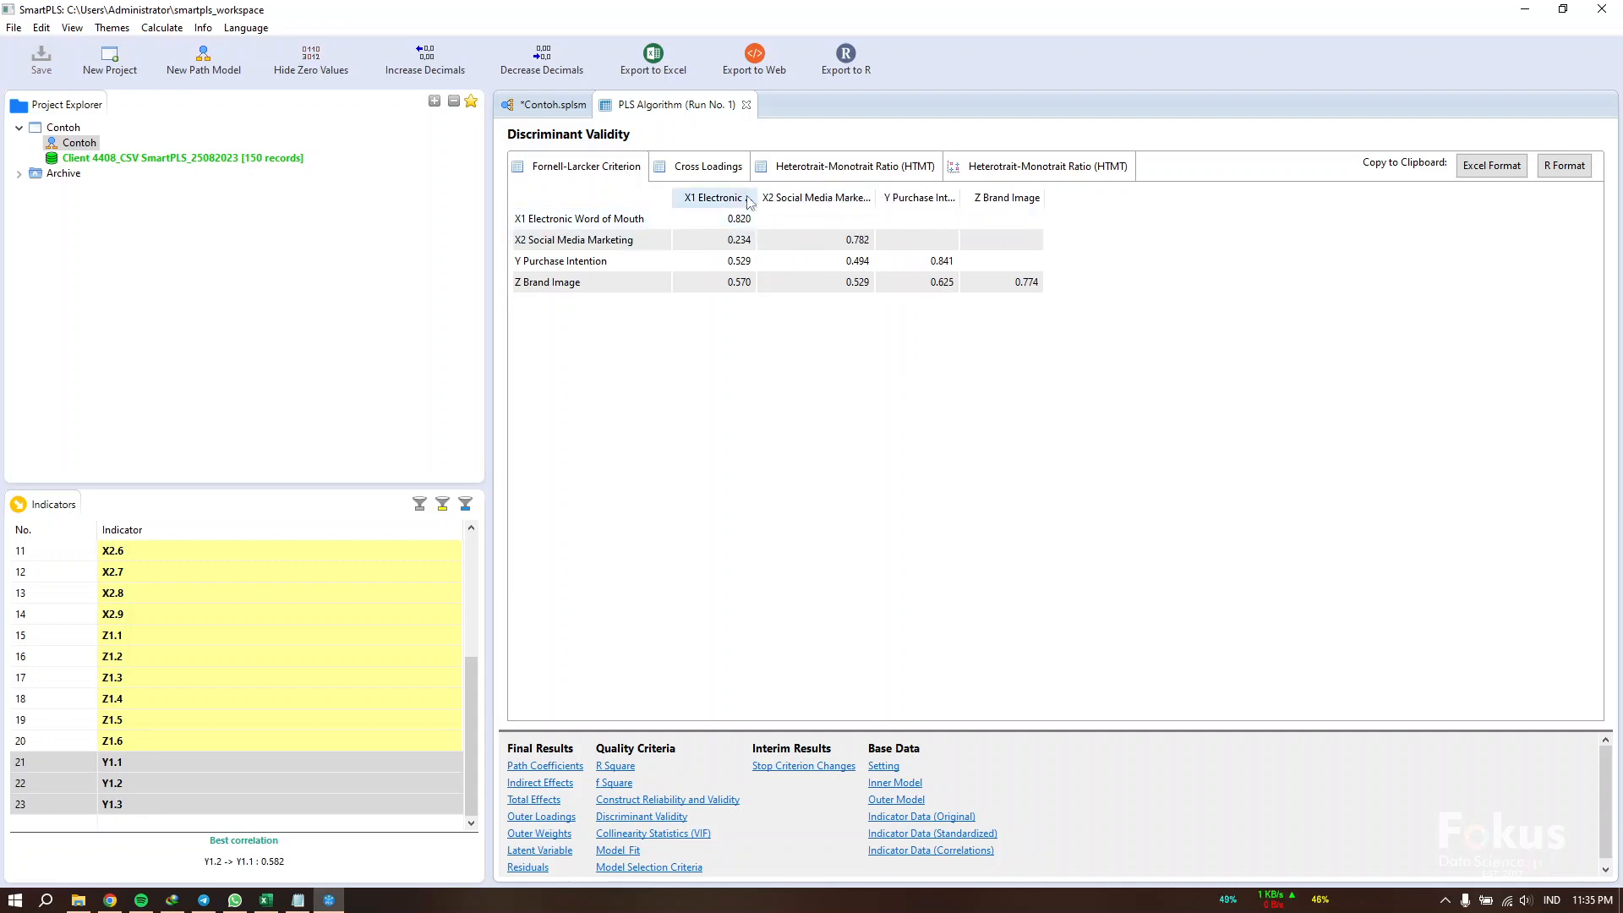
left_click_drag(747, 202, 815, 201)
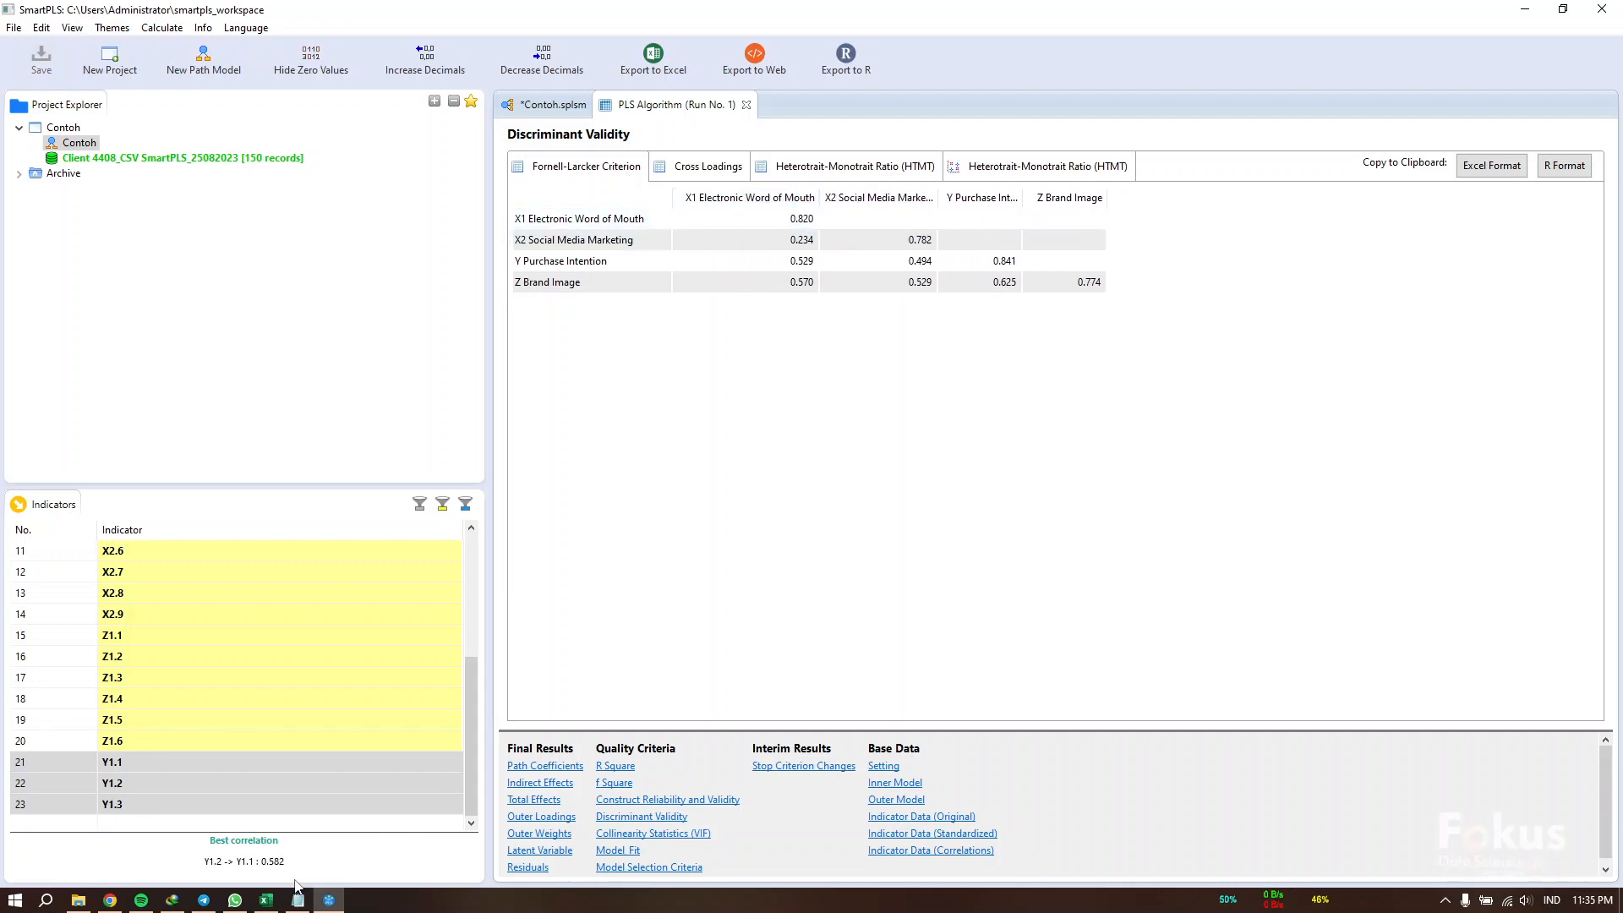
Step: Open the Interpretasi SmartPLS Word document from the project folder, and widen column F on the PLSAlgorithm 1 sheet of the Excel results workbook
left_click(78, 900)
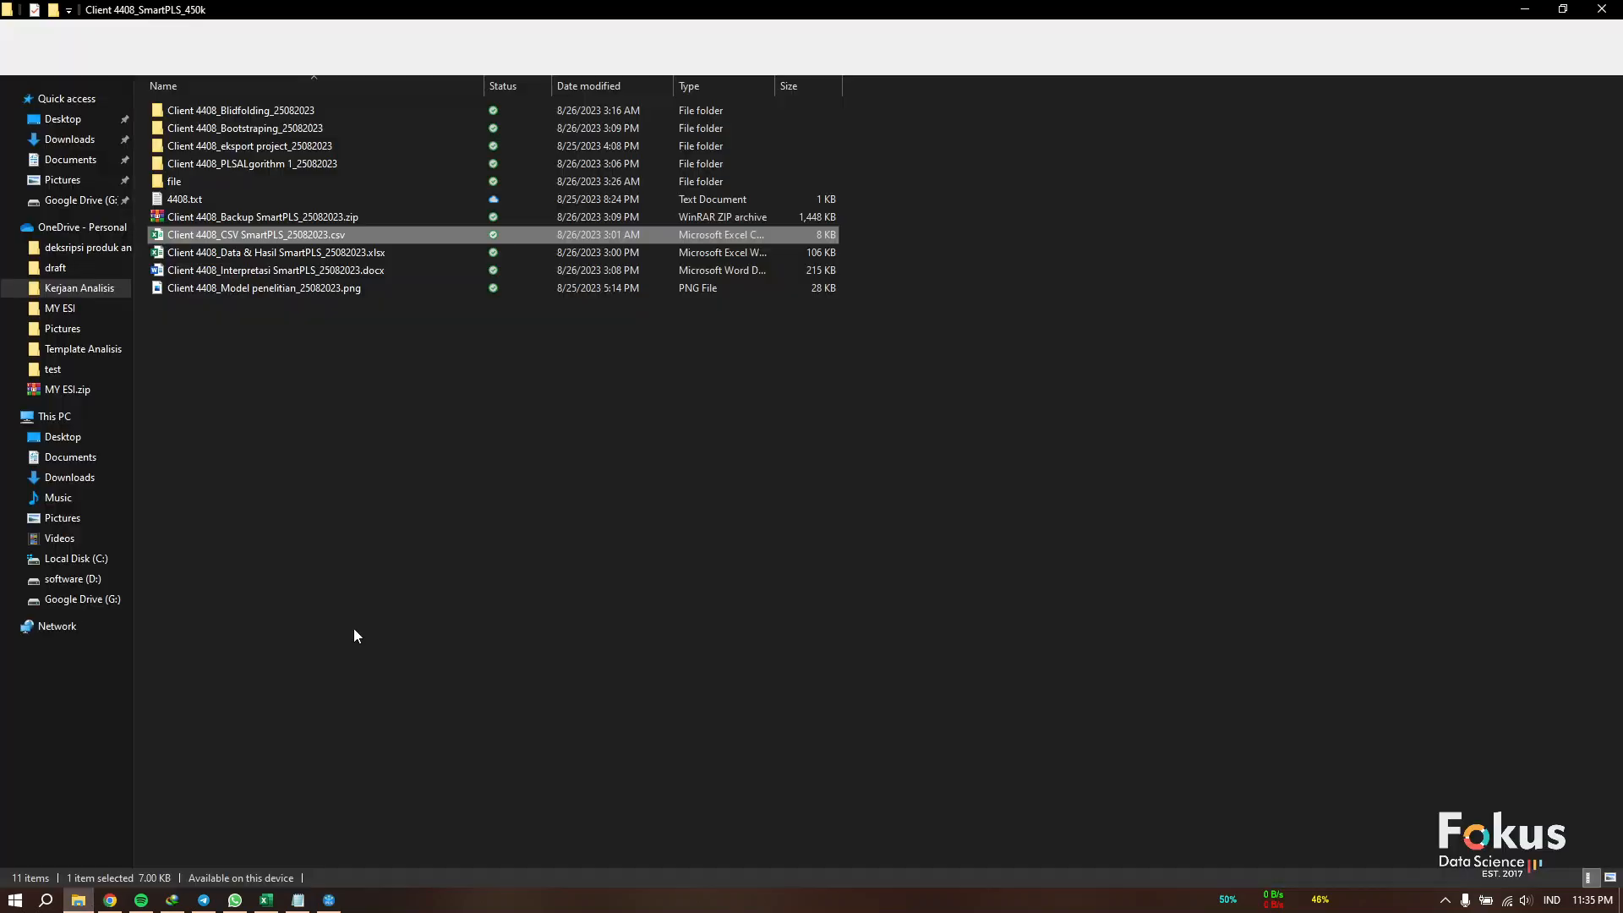
double_click(363, 271)
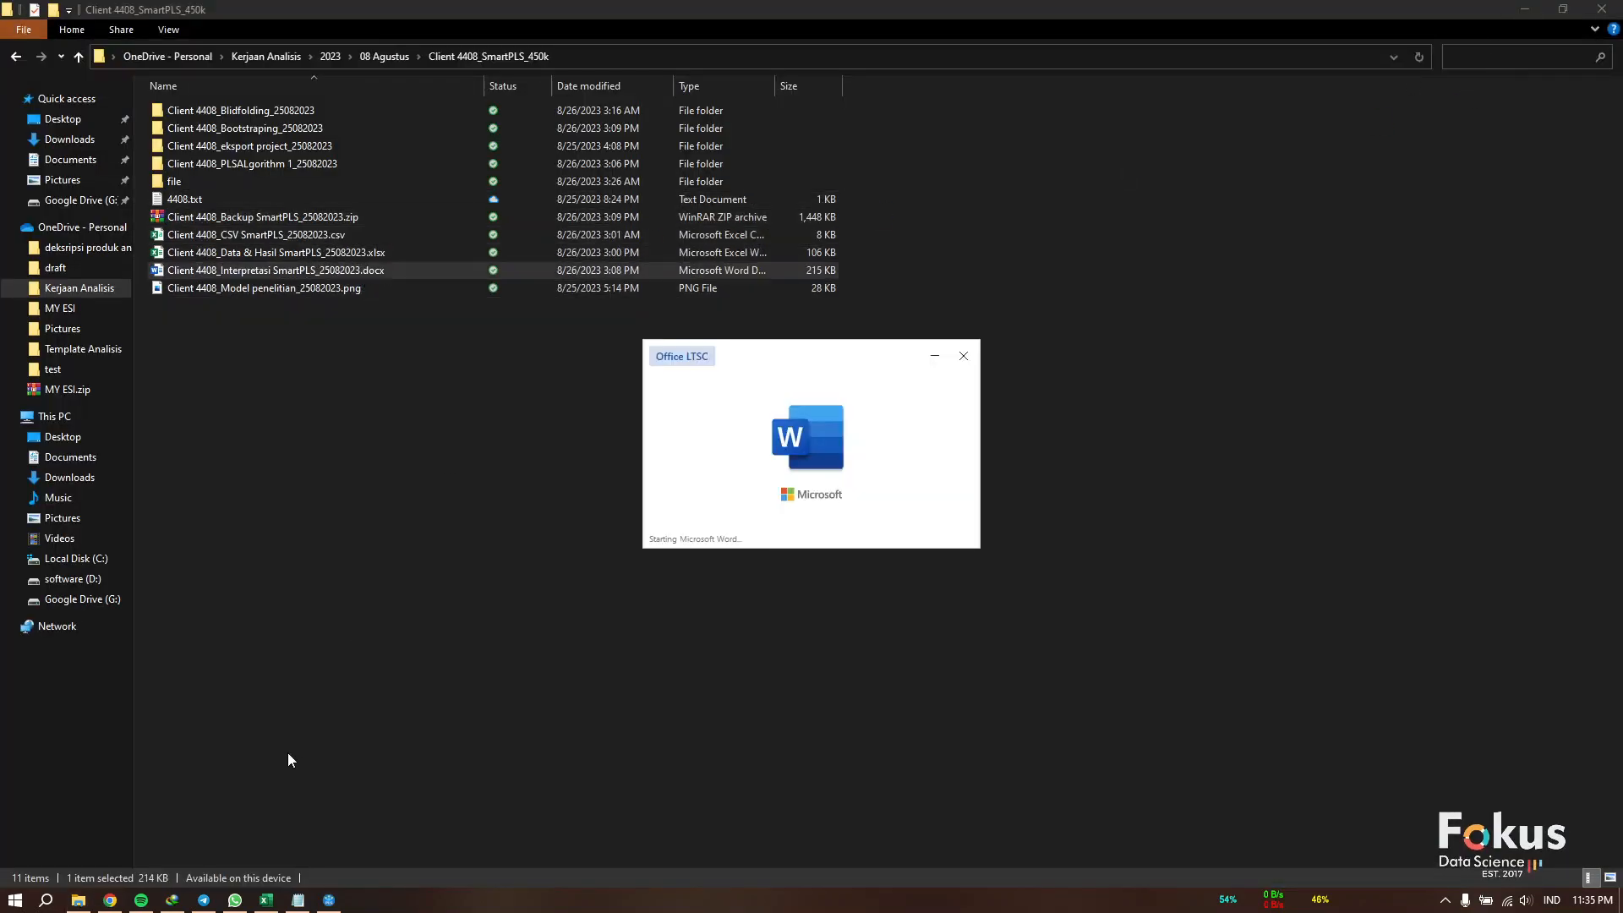
left_click(266, 900)
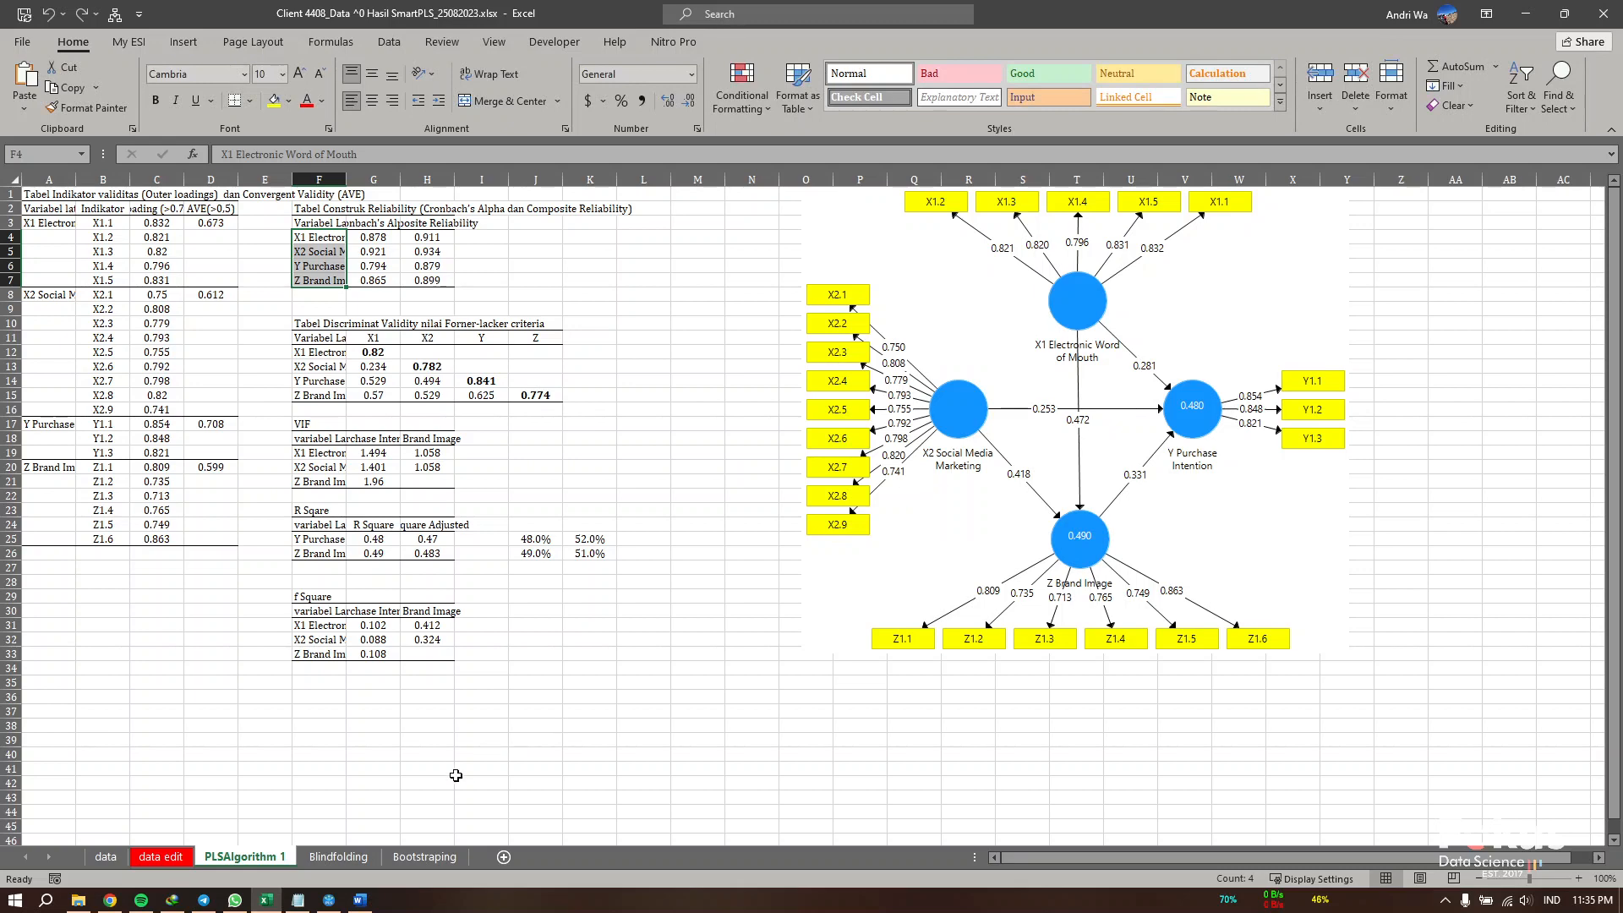
key("ctrl+v")
left_click_drag(350, 180, 477, 186)
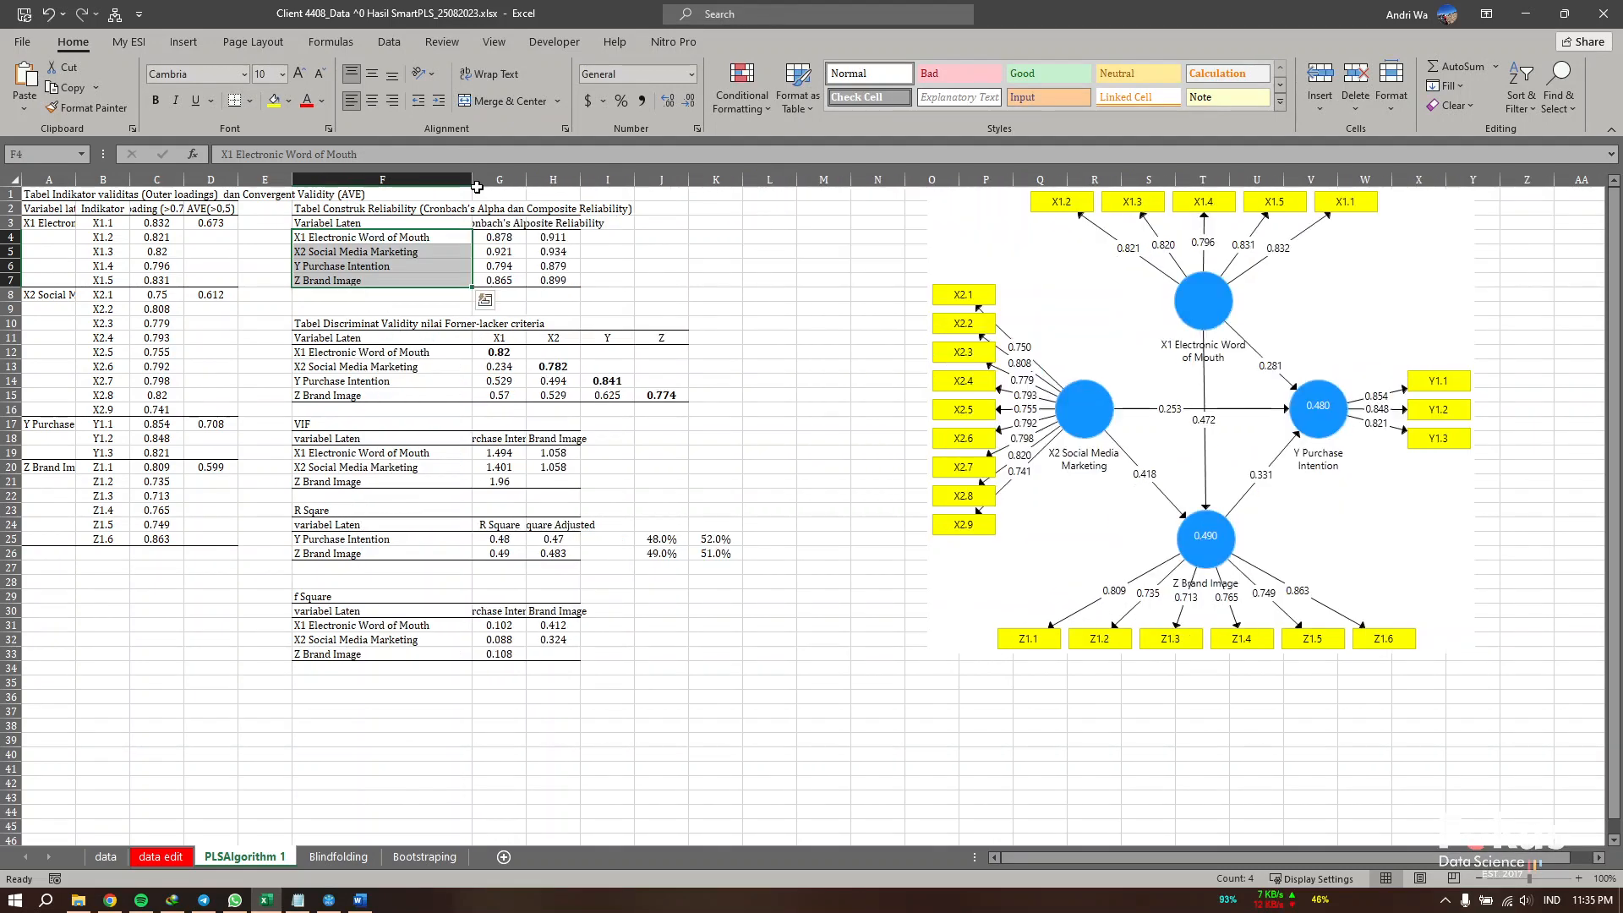
Step: Check the diagonal X1, X2, Y and Z values of the Fornell-Larcker table in the Excel sheet
left_click(401, 353)
left_click(505, 353)
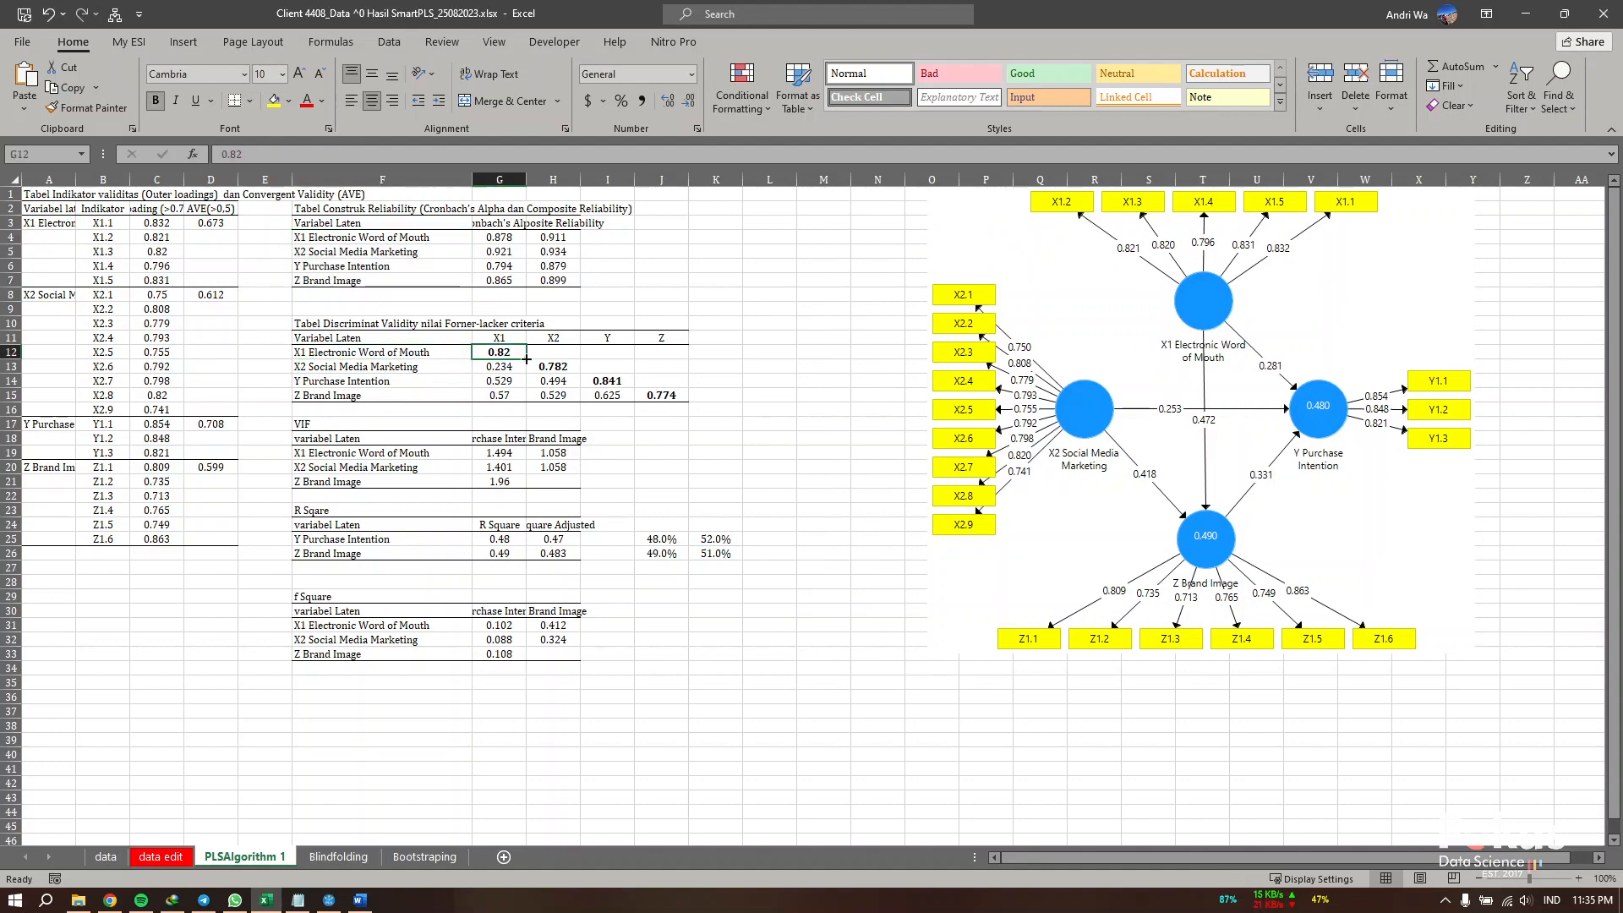
left_click(564, 367)
left_click(614, 382)
left_click(667, 397)
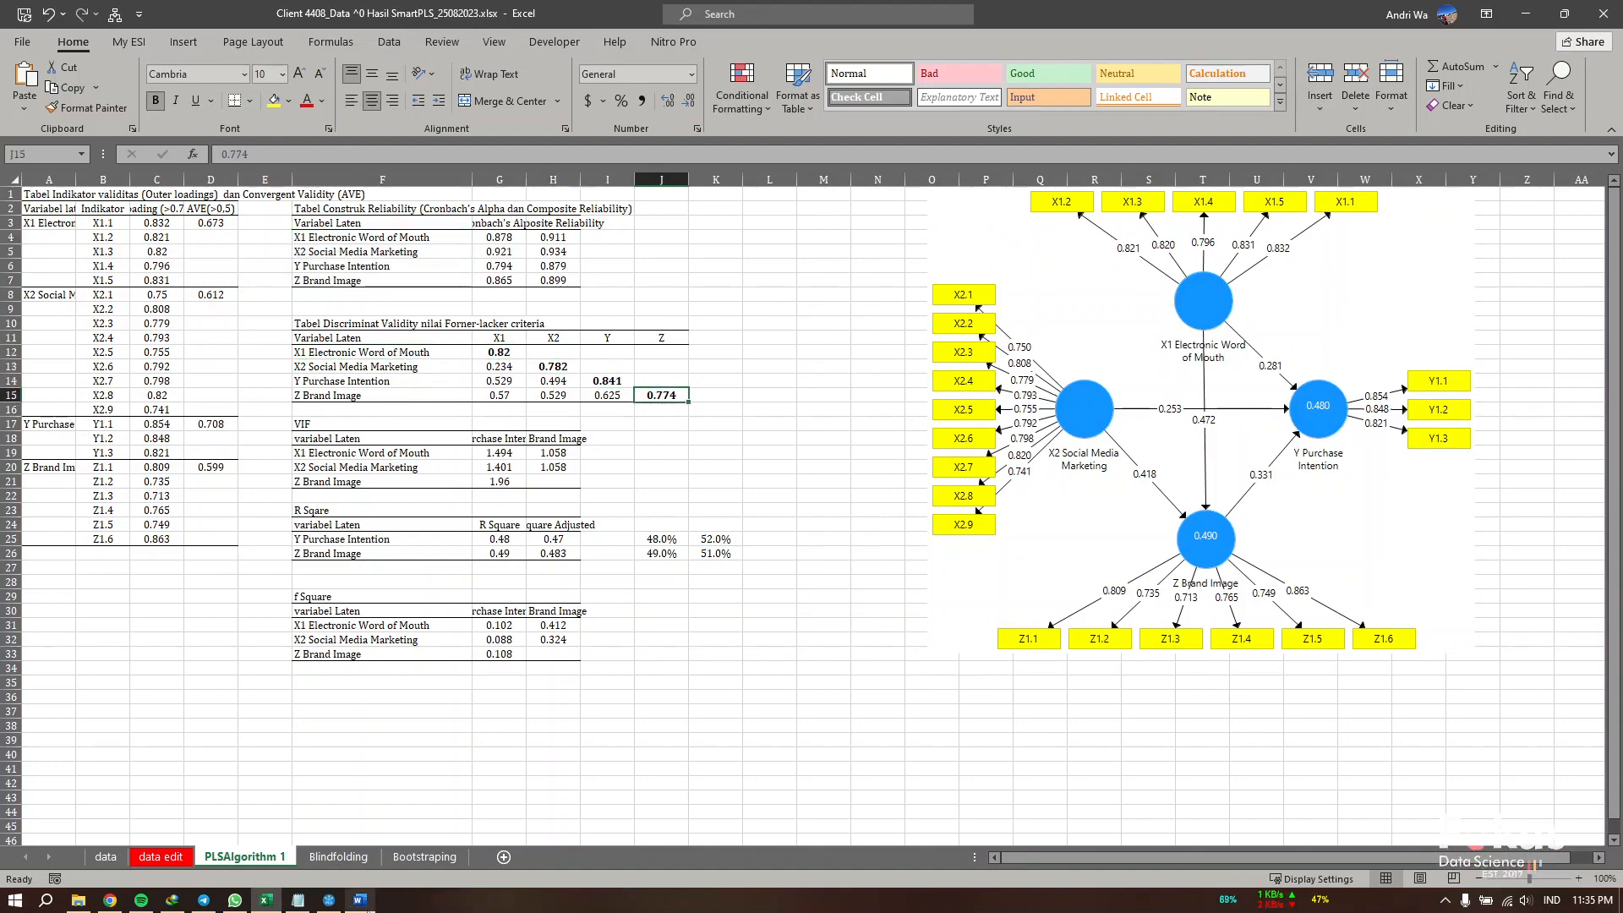
Step: Switch to the Word interpretation document and insert a page break before the "Forner-lacker criteria" heading
key("alt+Tab")
scroll(1073, 613, "down", 15)
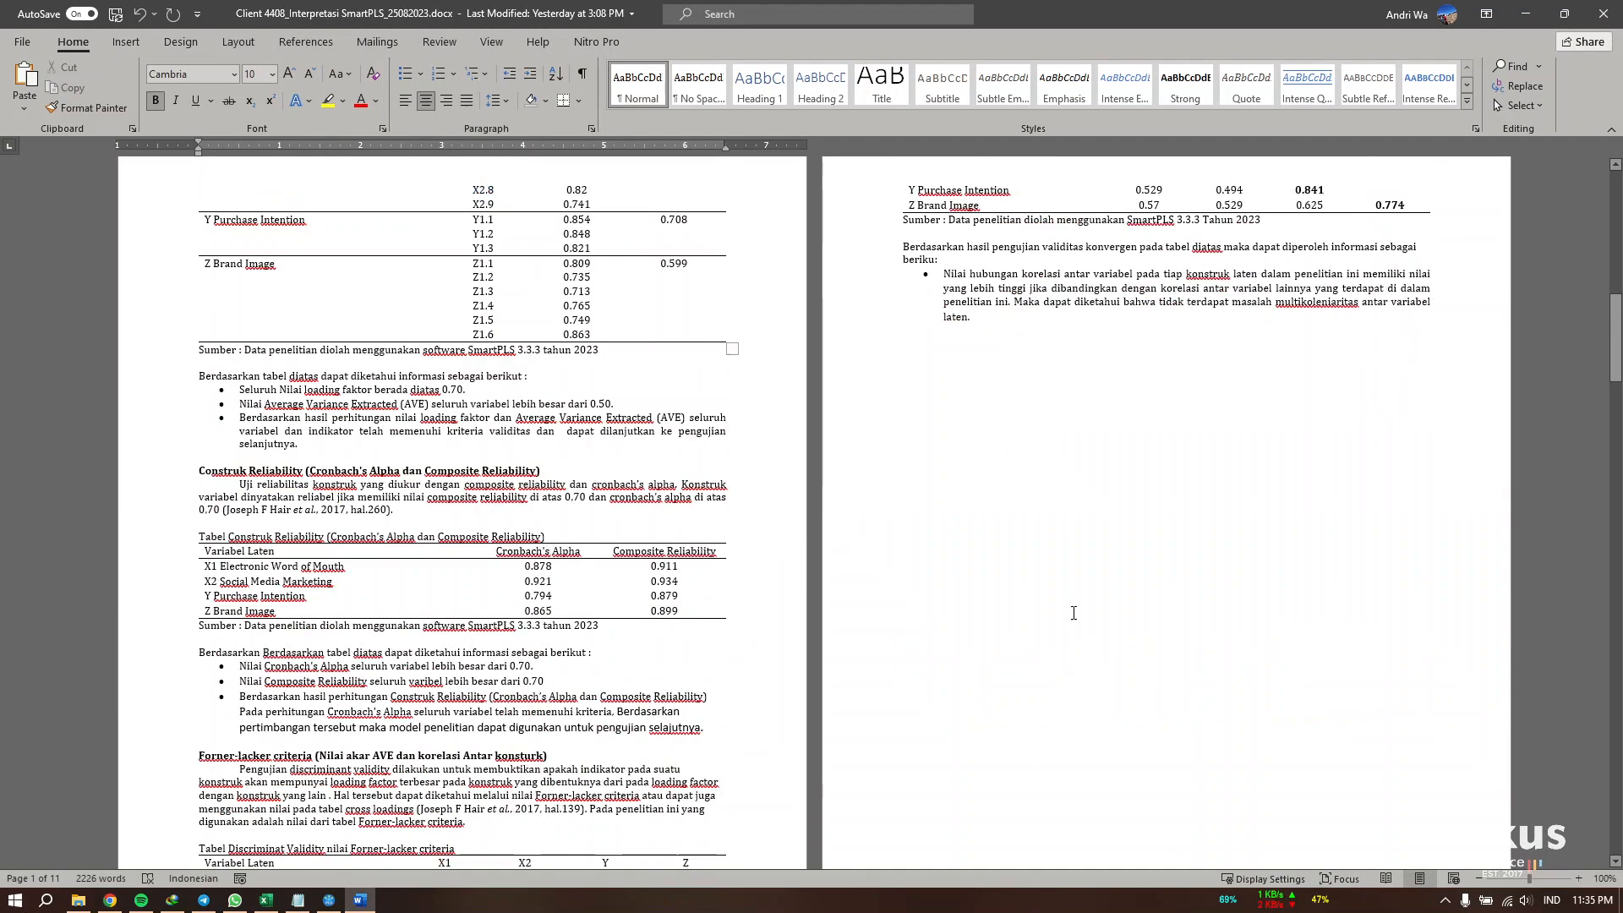
scroll(1074, 613, "down", 3)
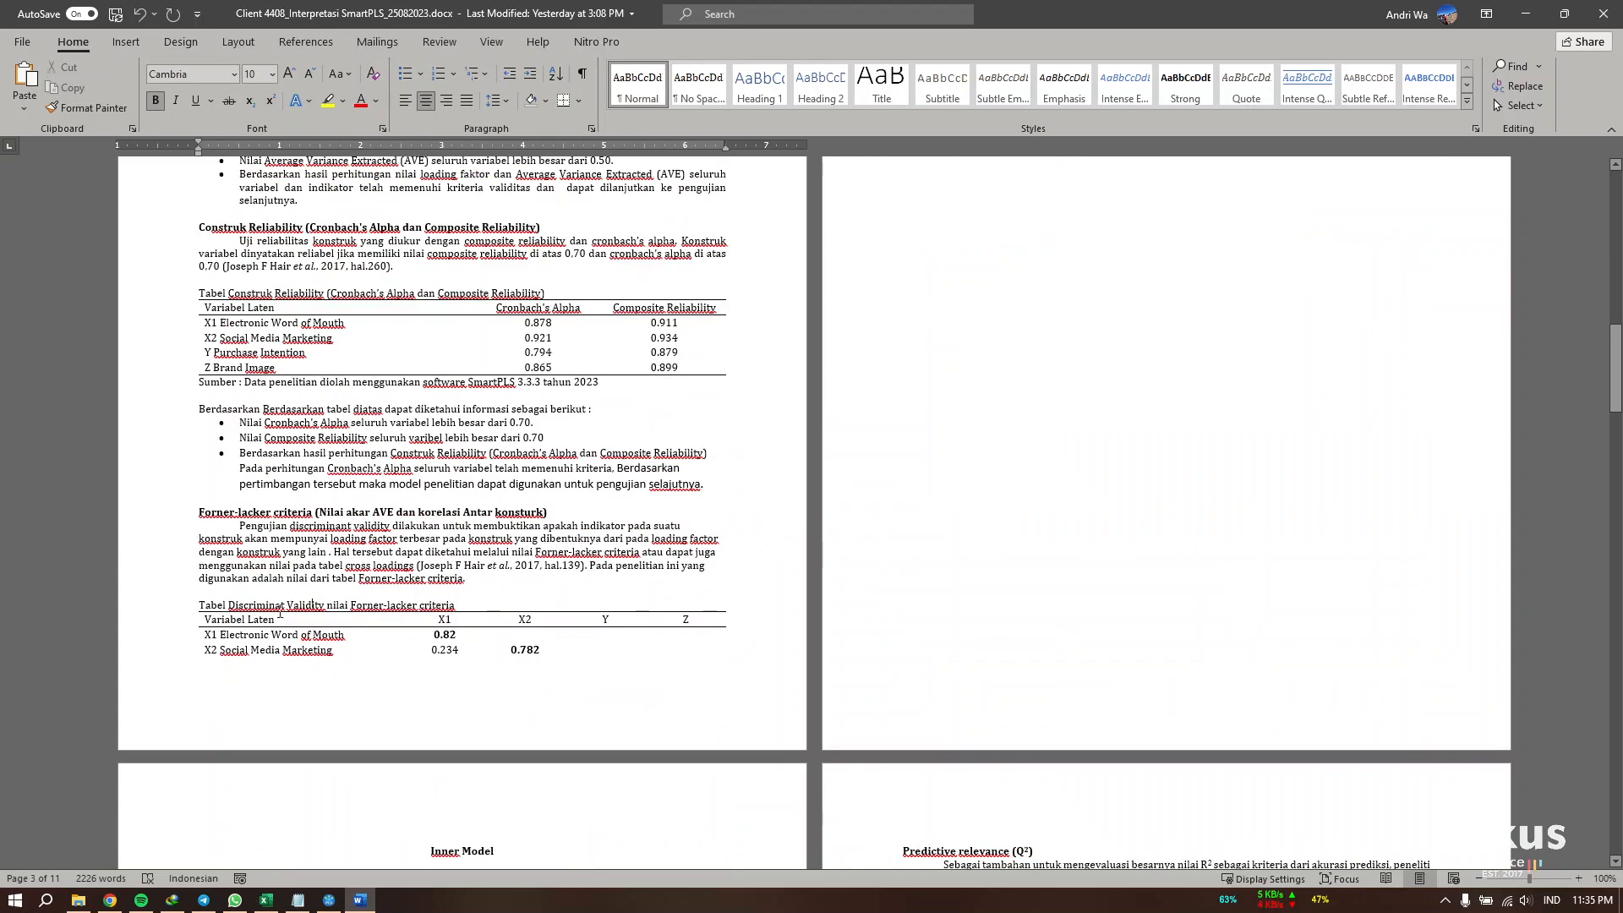
left_click(200, 512)
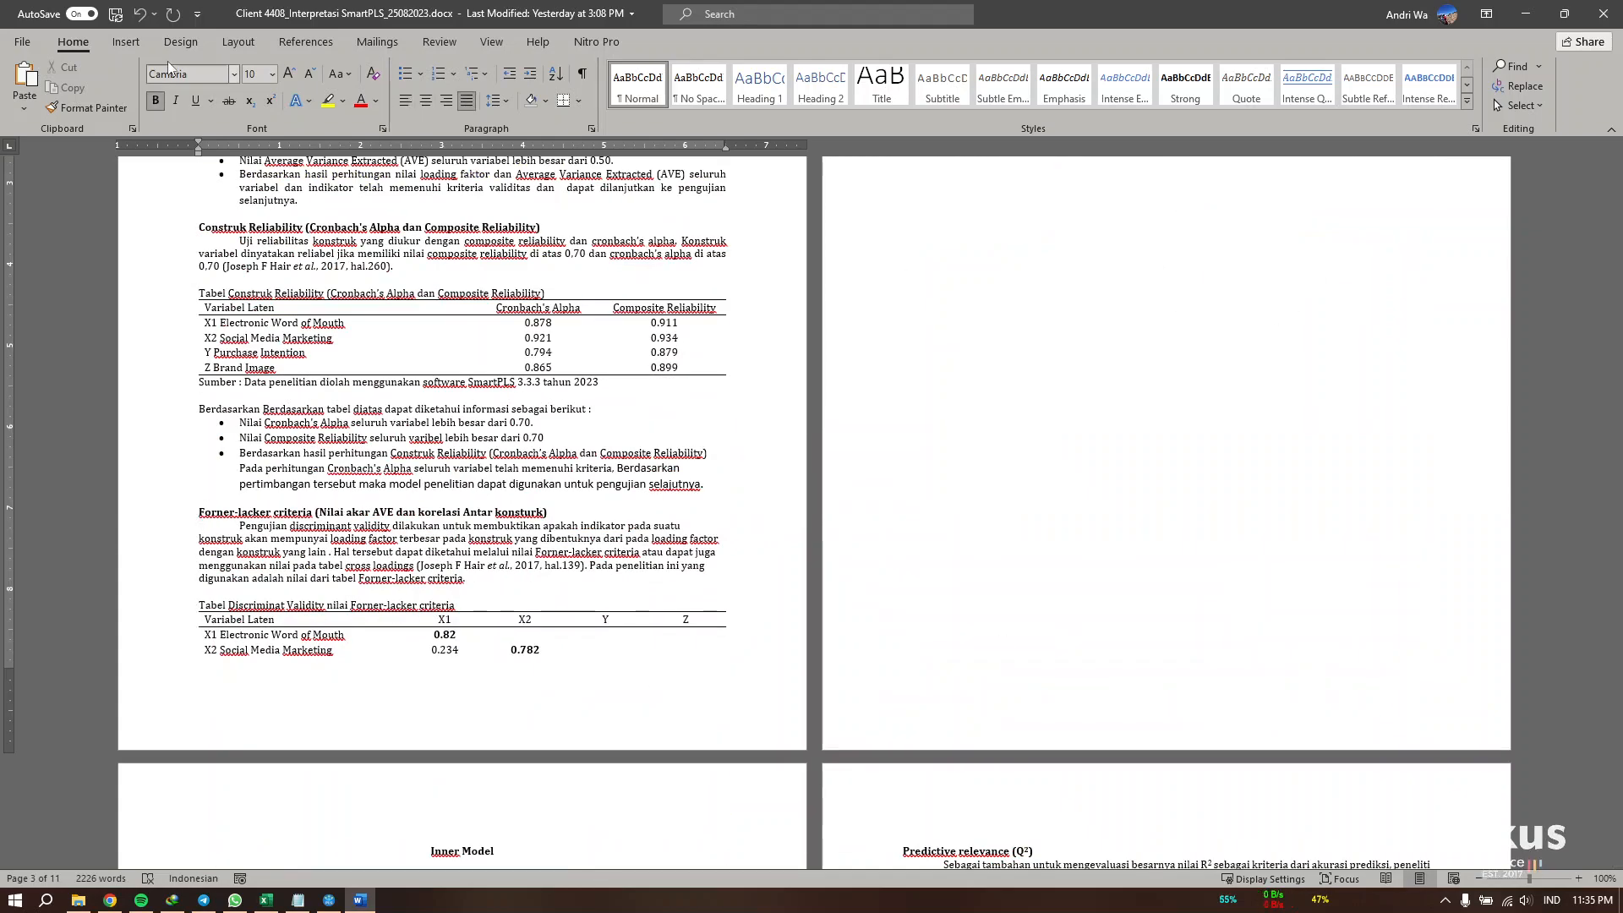
left_click(126, 42)
left_click(95, 100)
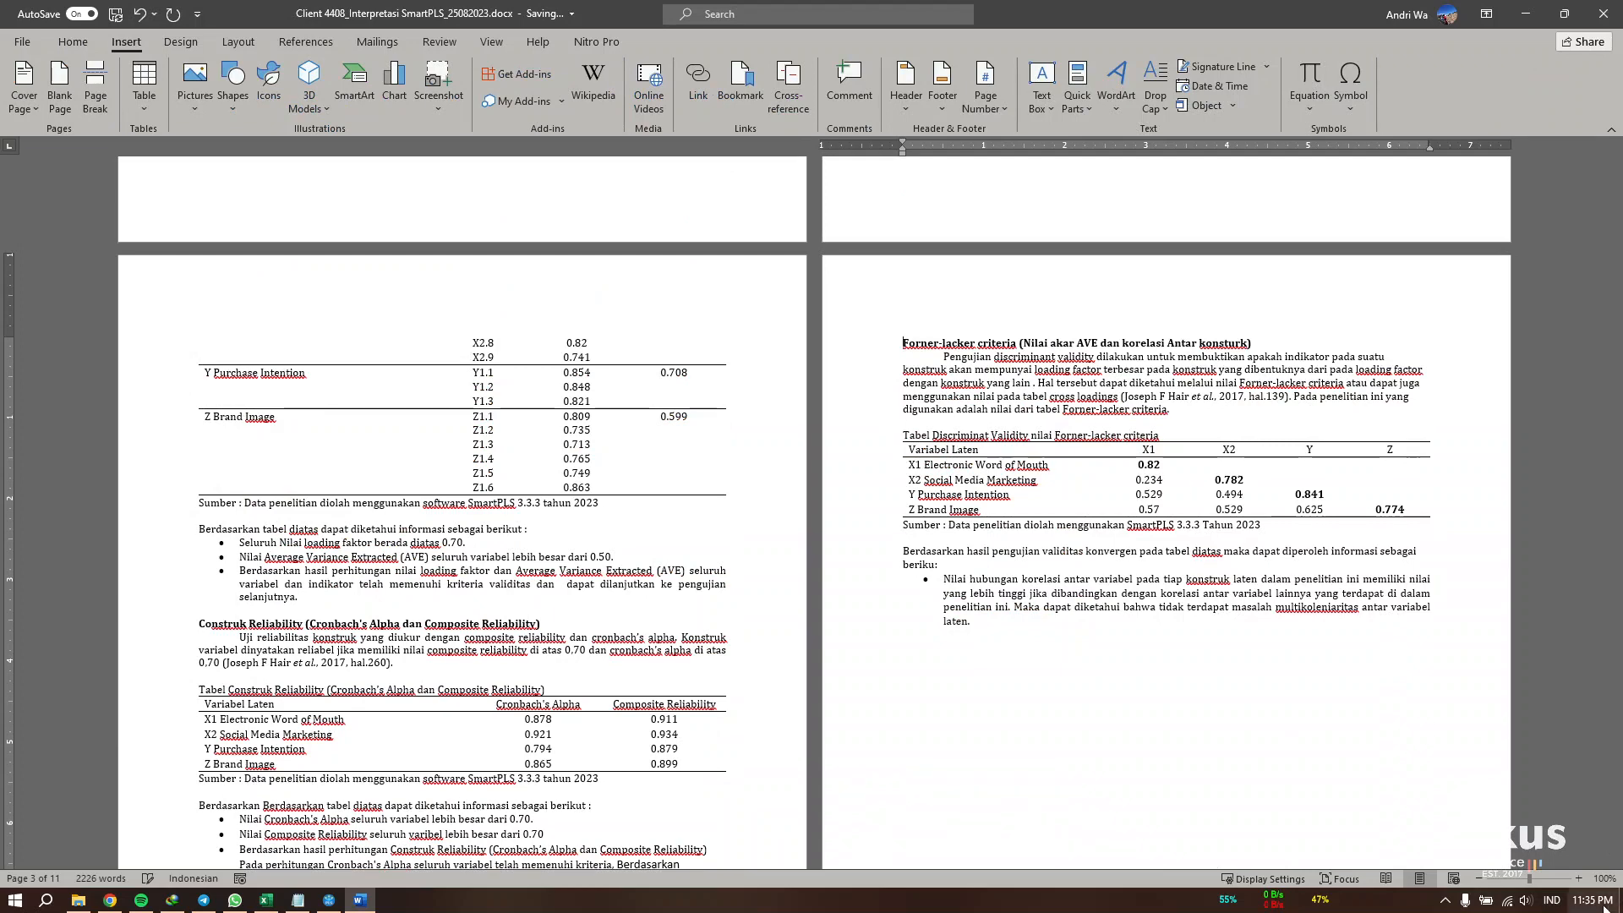
Step: Enlarge the page to 120% and examine how the Discriminant Validity table's rows, columns and bold diagonal values relate
left_click(1578, 879)
left_click(1578, 878)
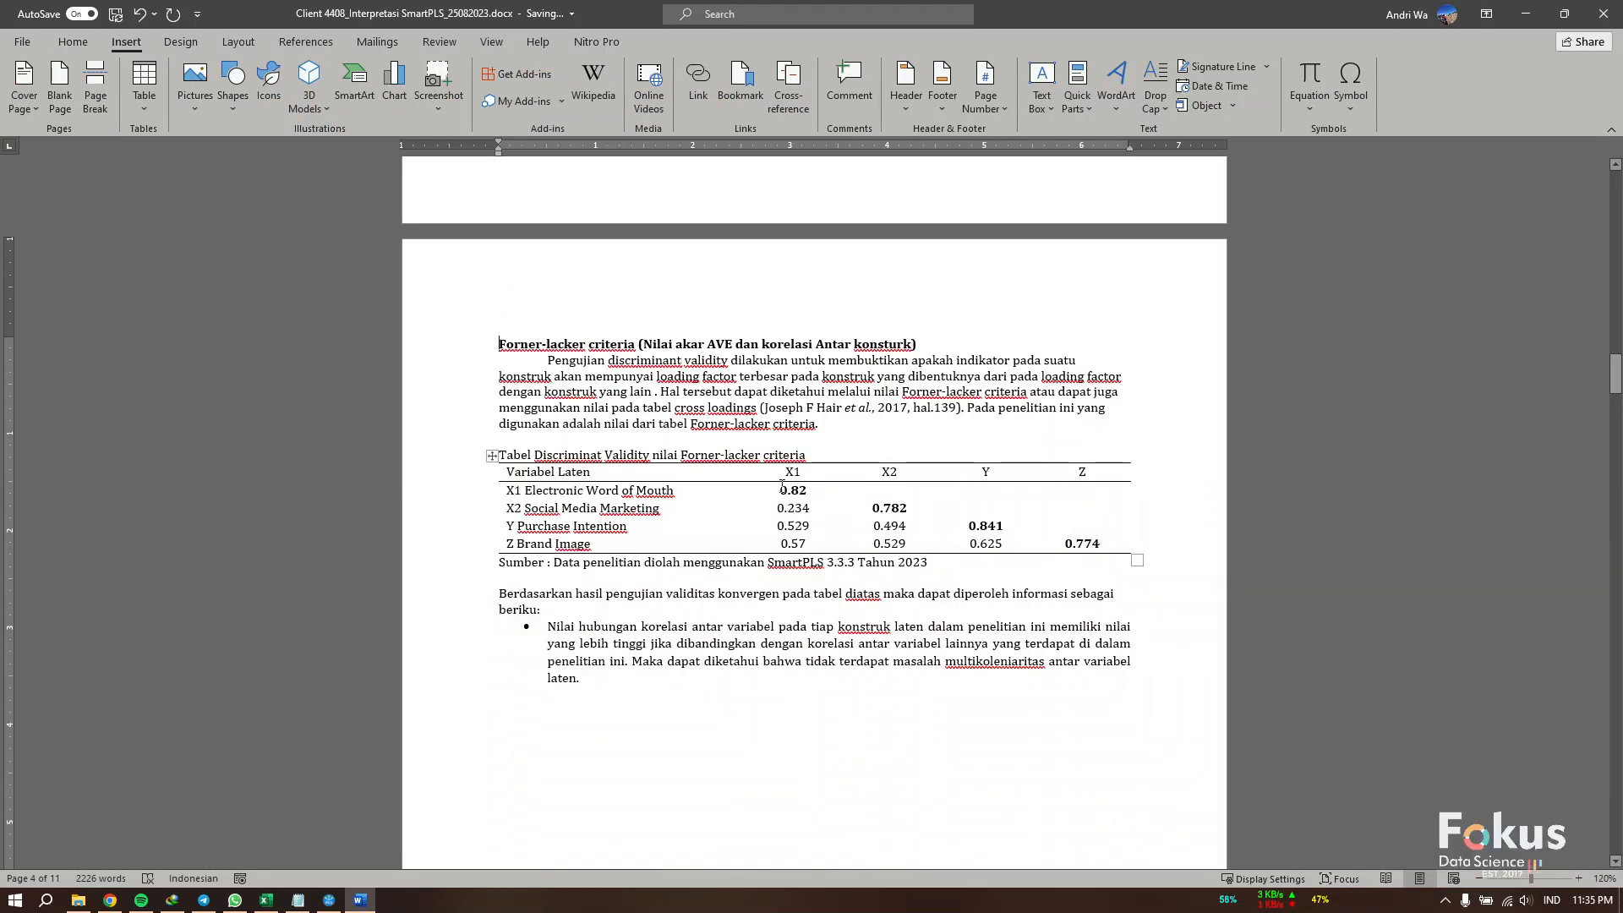
left_click(774, 489)
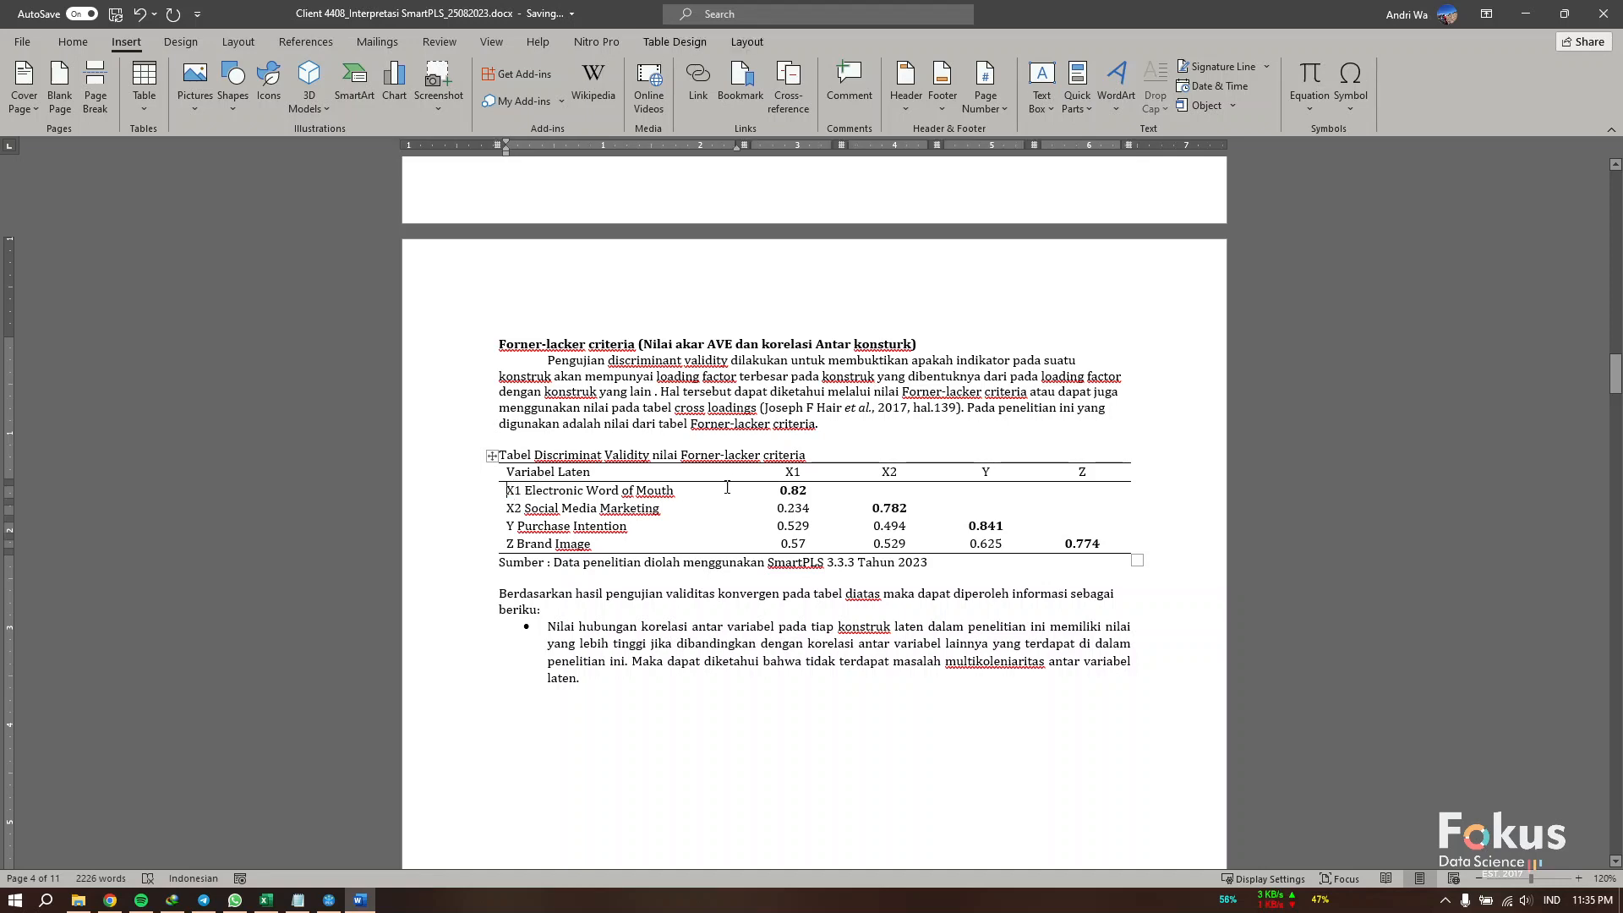
left_click(502, 508)
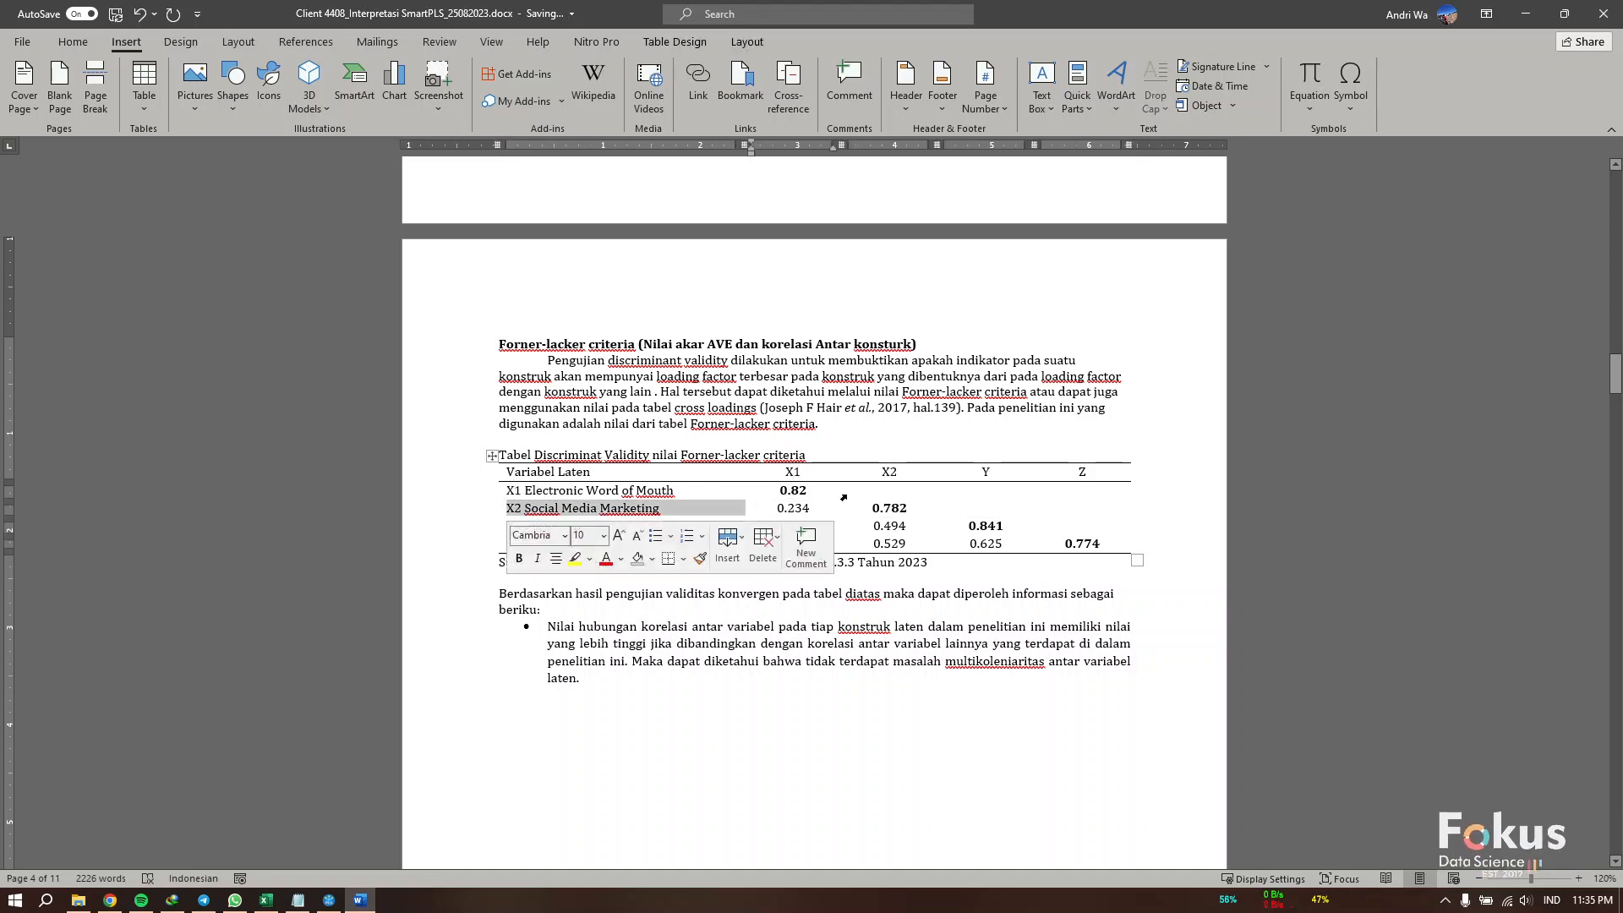
left_click(878, 472)
left_click_drag(863, 508, 1103, 543)
left_click(982, 508)
left_click(1017, 529)
left_click(787, 490)
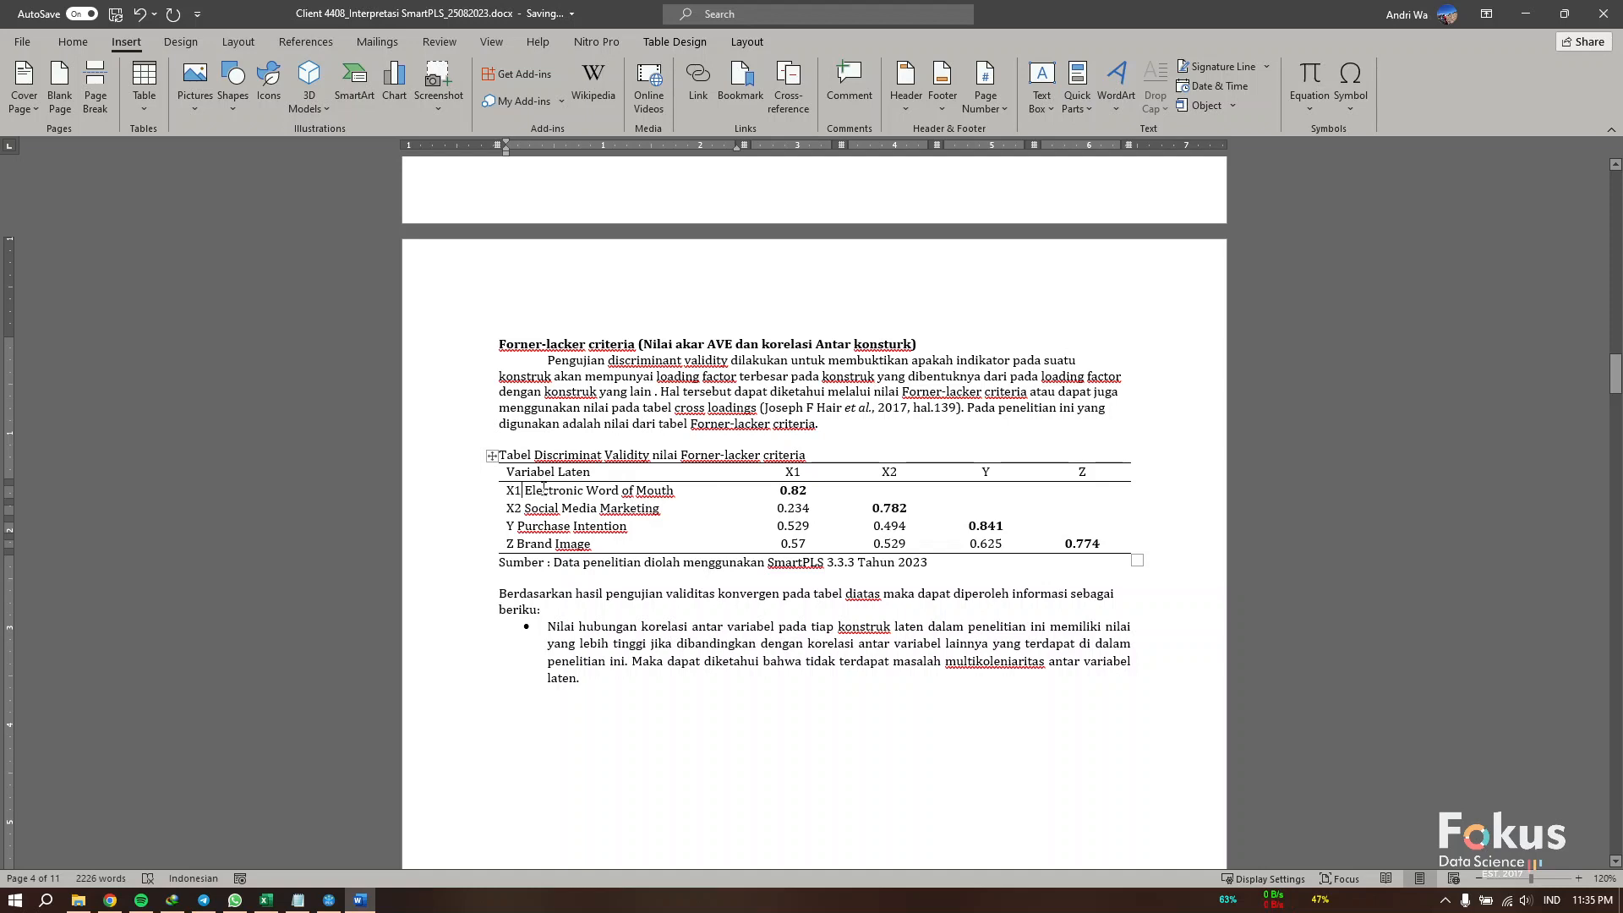
left_click(794, 479)
Step: Read the discriminant validity explanation and match the X2 Social Media Marketing row with the X2 column in the table
left_click_drag(572, 369, 700, 377)
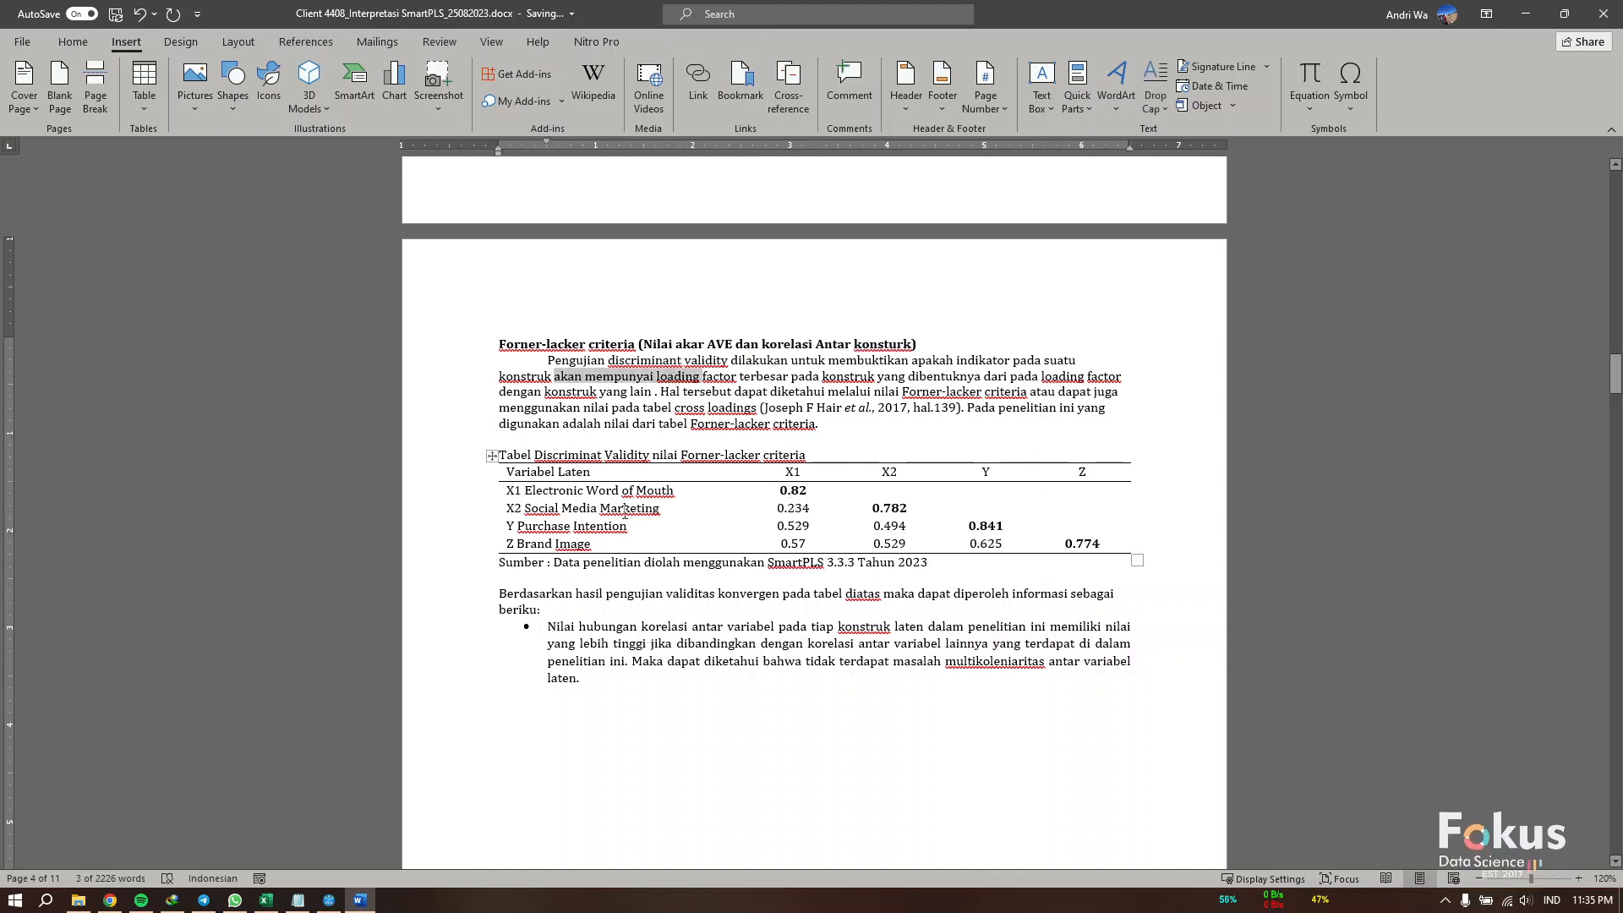
left_click_drag(516, 472, 558, 495)
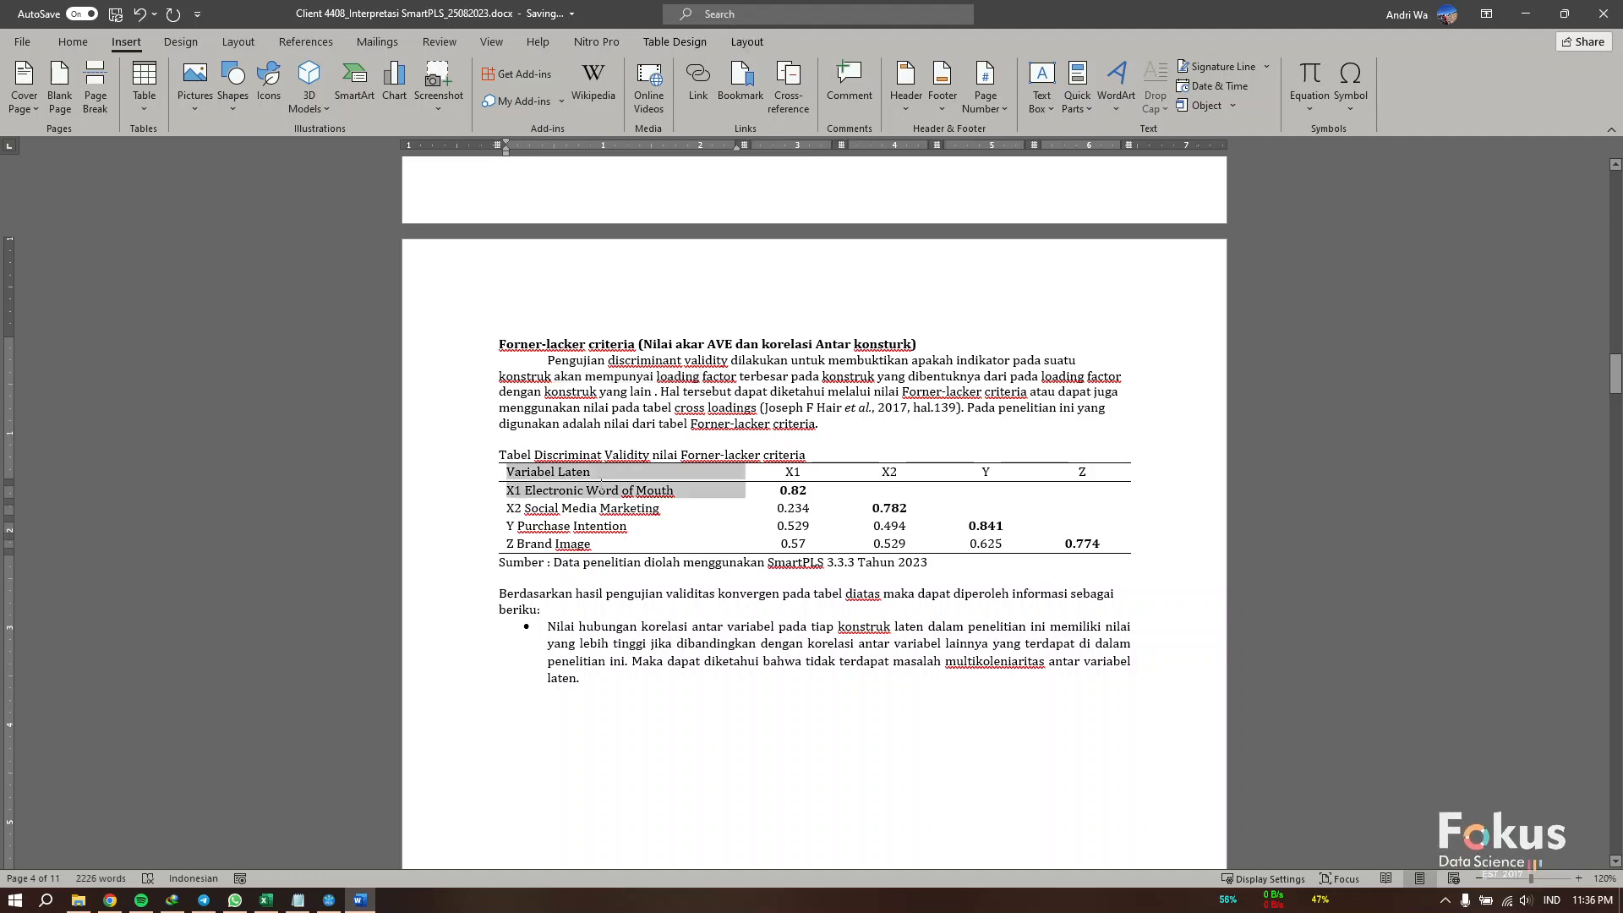
left_click(509, 509)
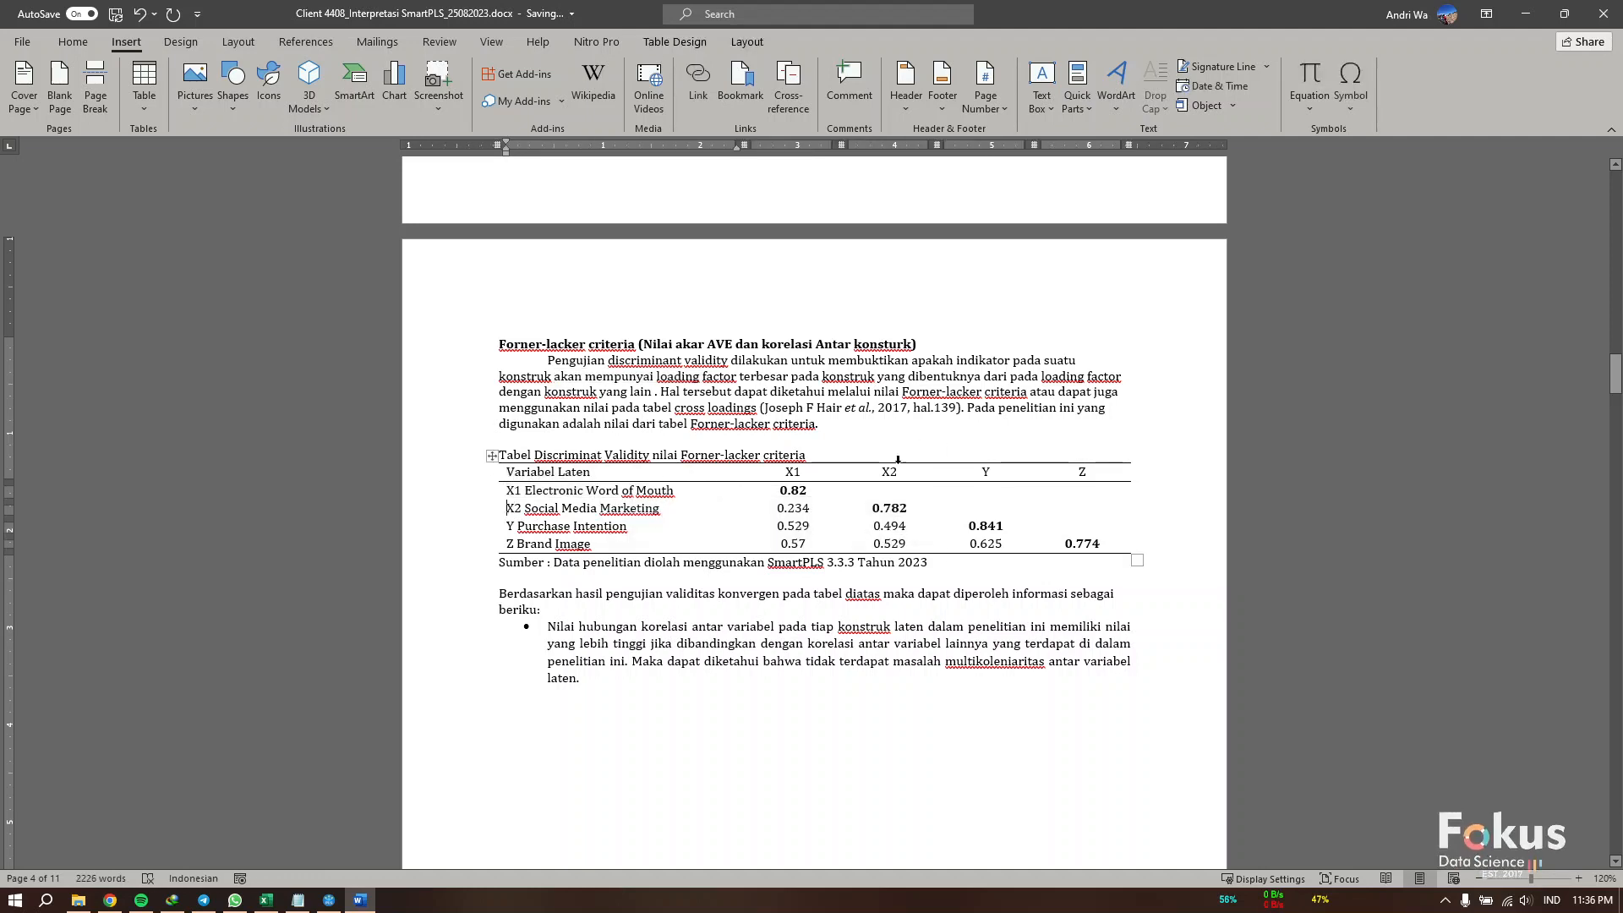
left_click(885, 471)
left_click_drag(505, 509, 693, 502)
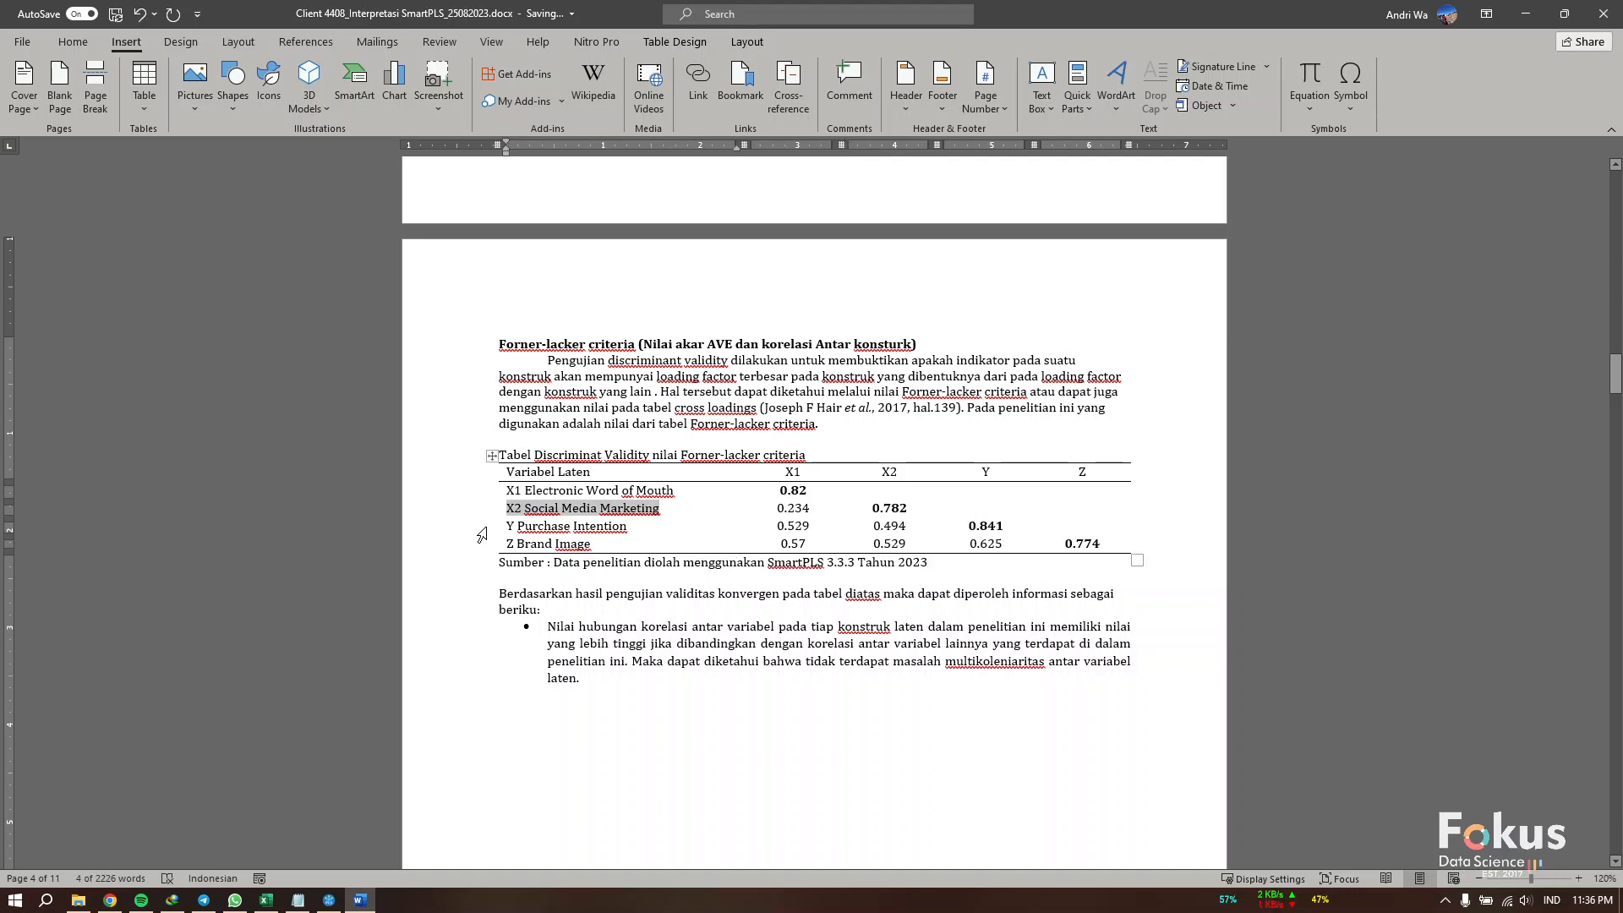
triple_click(879, 471)
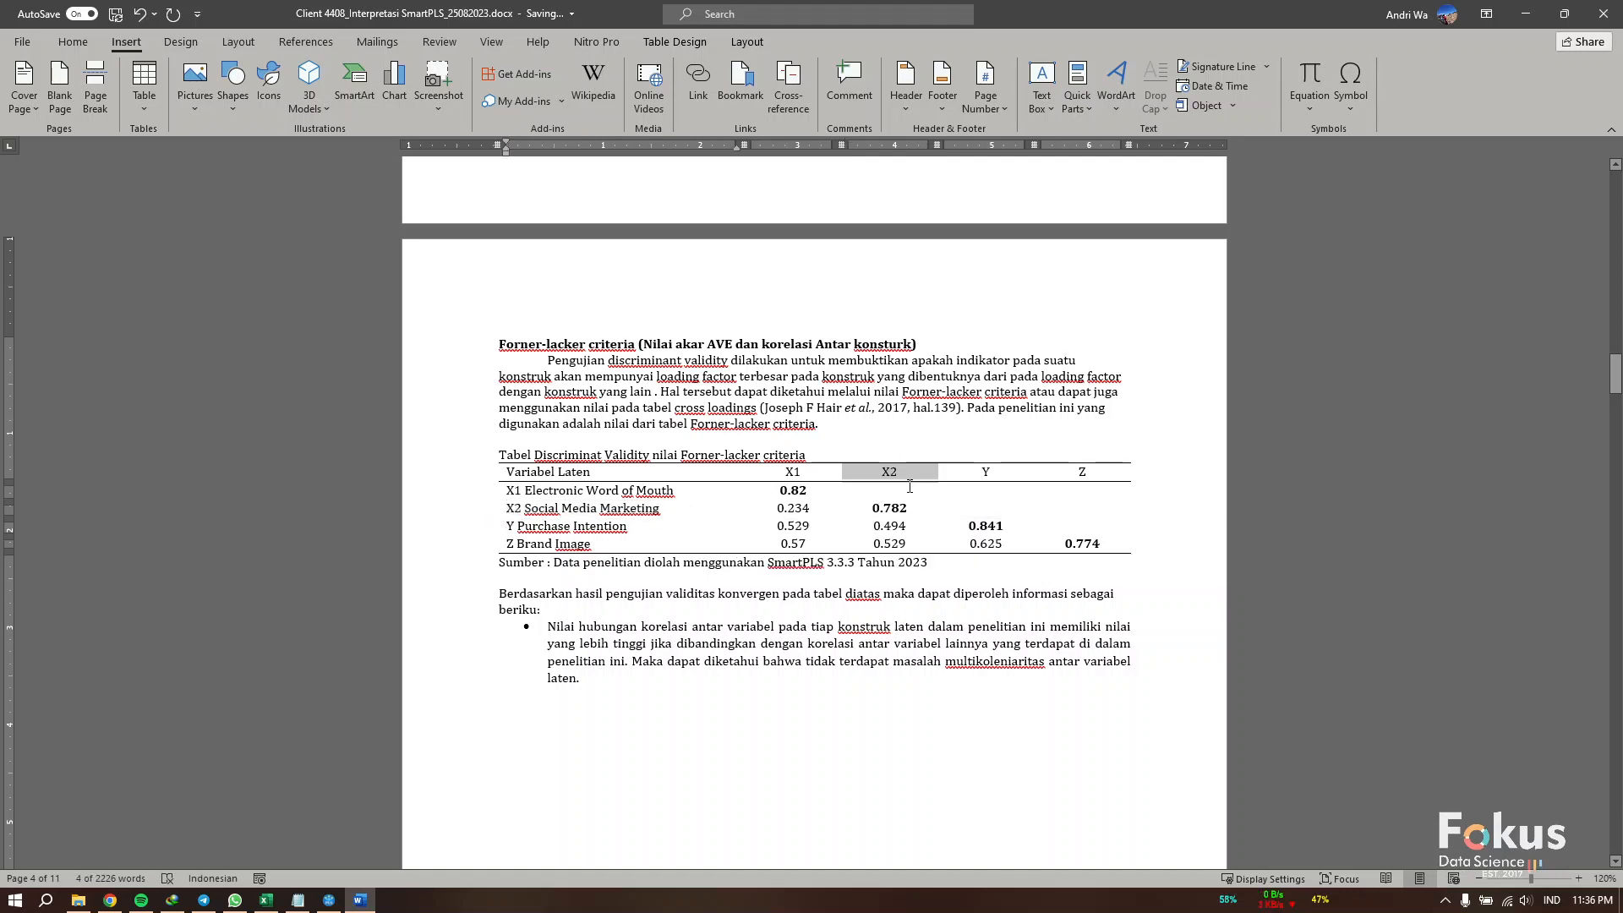
double_click(867, 508)
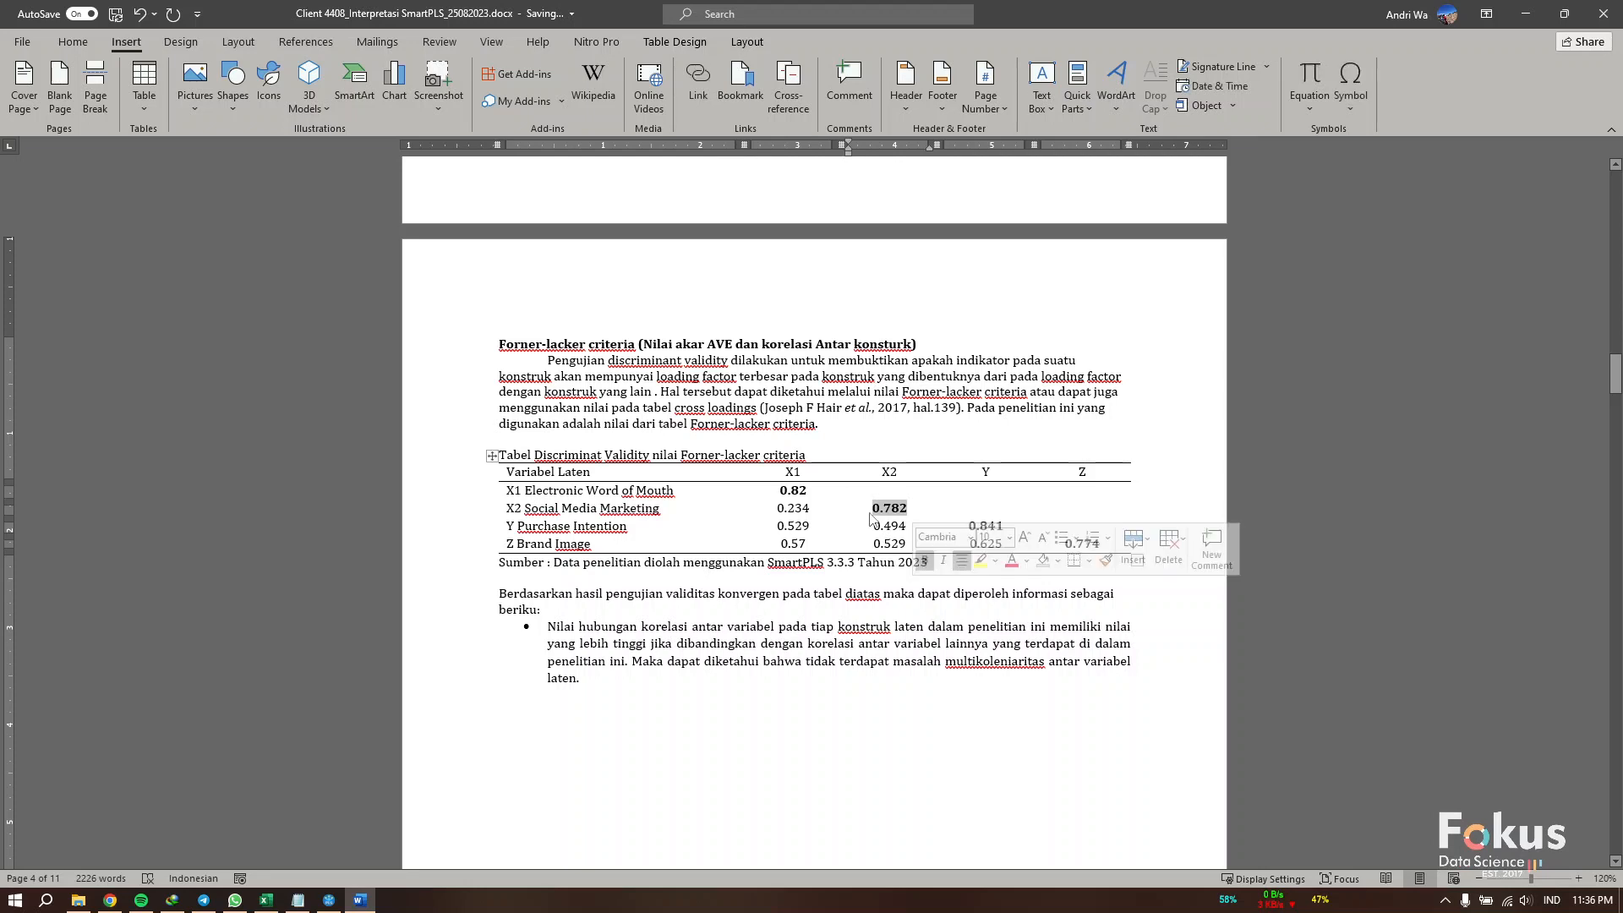
Step: Compare X2 Social Media Marketing's correlation with X1 against its own diagonal value, and read the multicollinearity conclusion below the table
left_click(500, 508)
double_click(792, 471)
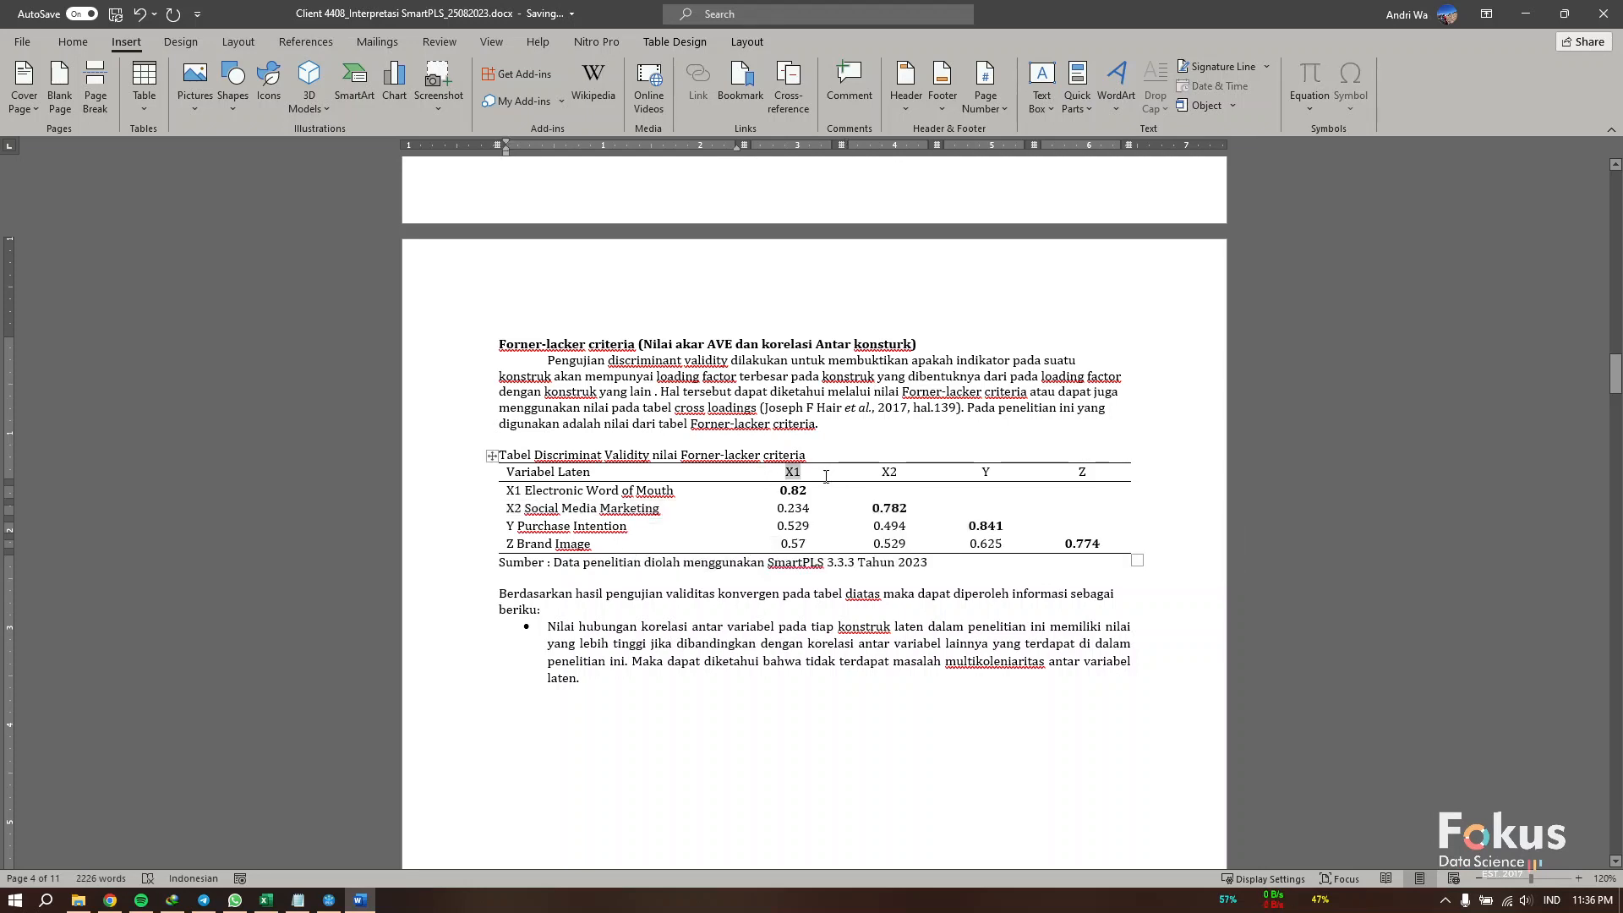
double_click(779, 508)
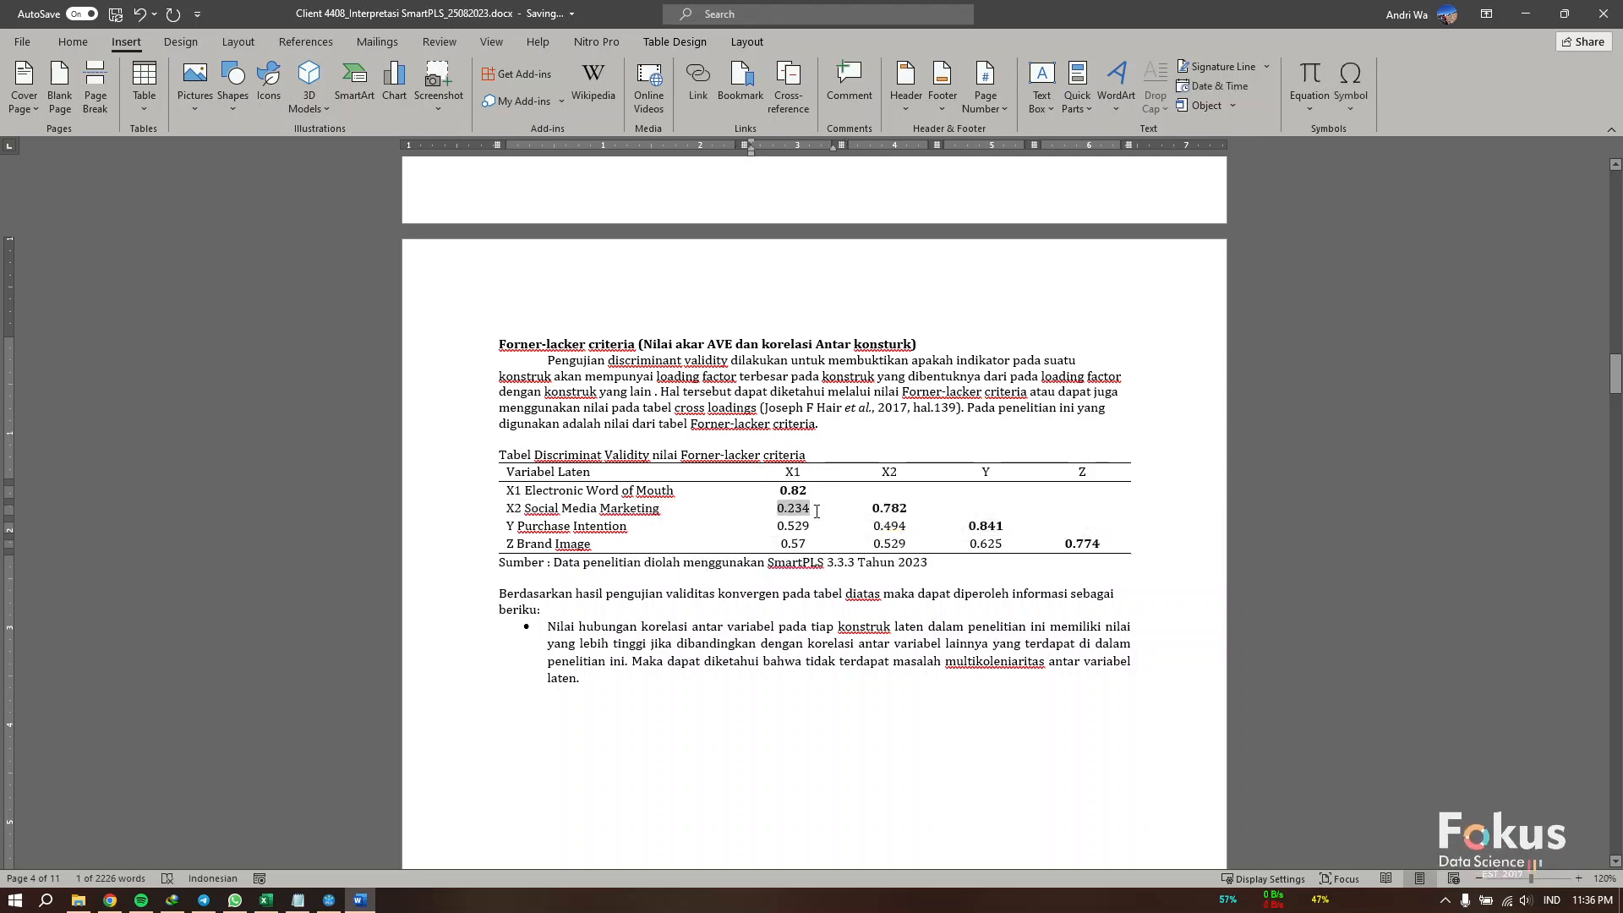
left_click(498, 511)
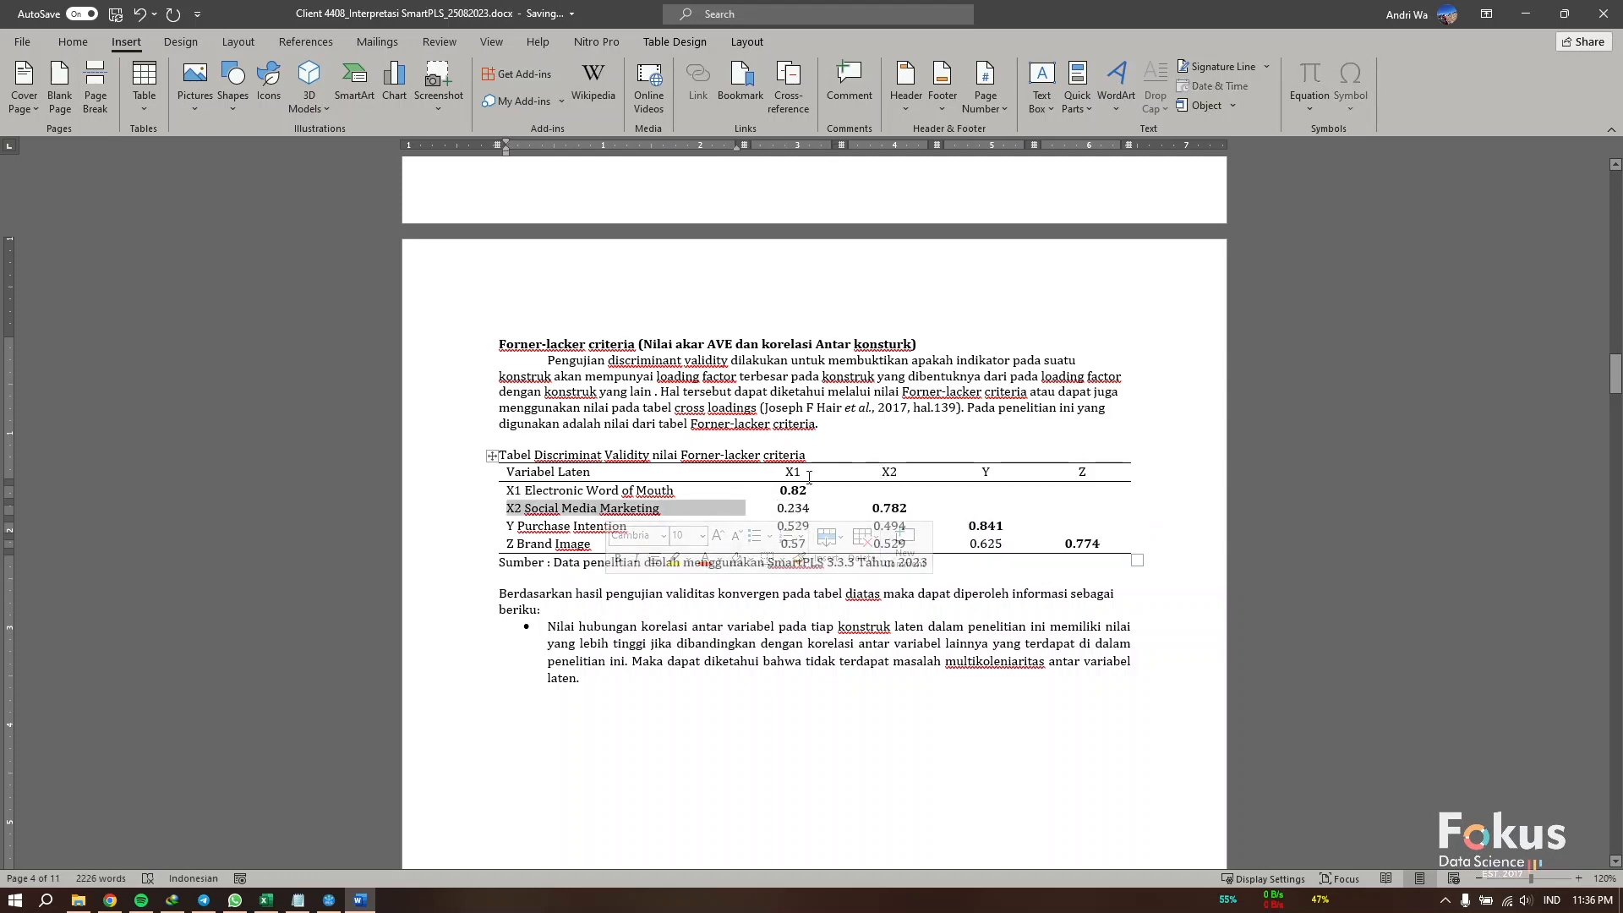
double_click(883, 474)
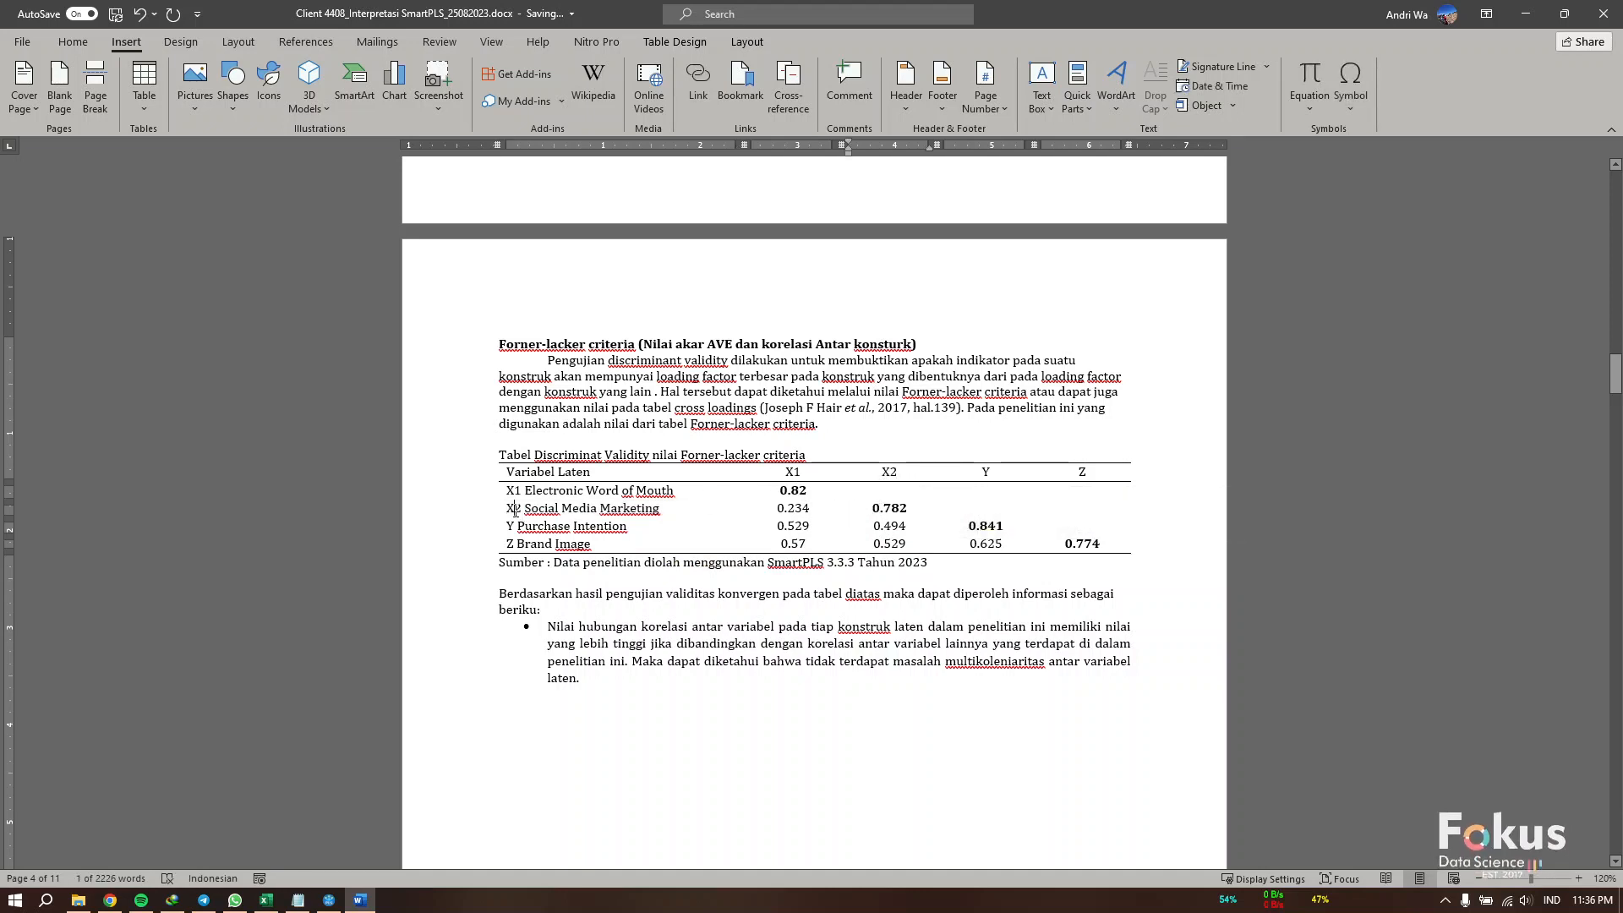
left_click_drag(508, 510, 581, 509)
double_click(791, 471)
double_click(771, 510)
left_click_drag(507, 510, 925, 511)
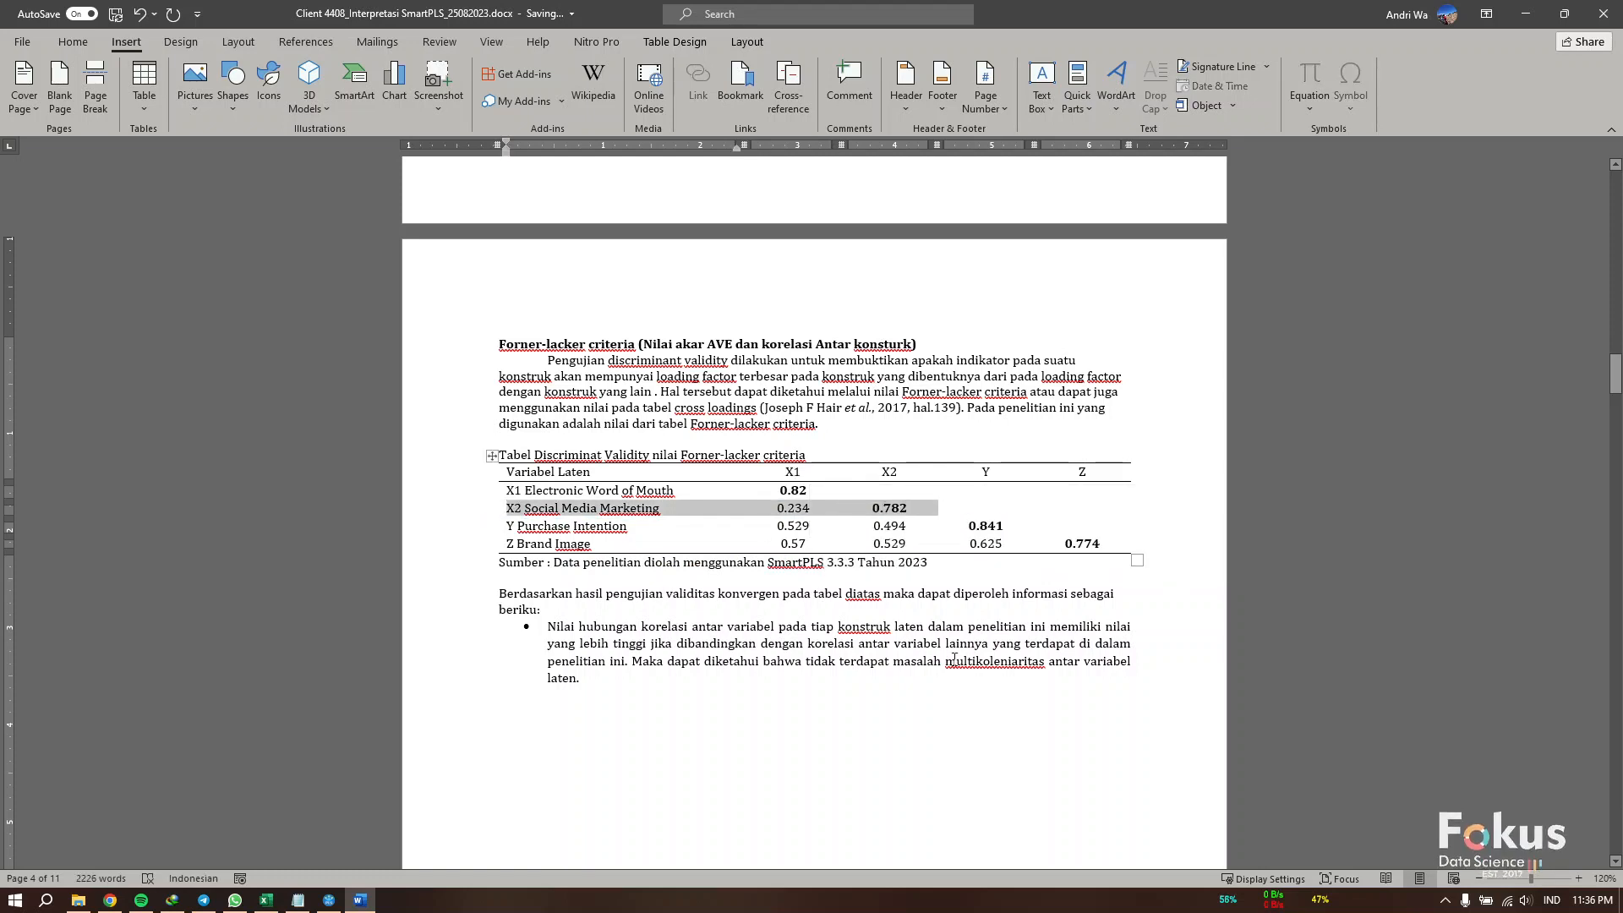
left_click(966, 659)
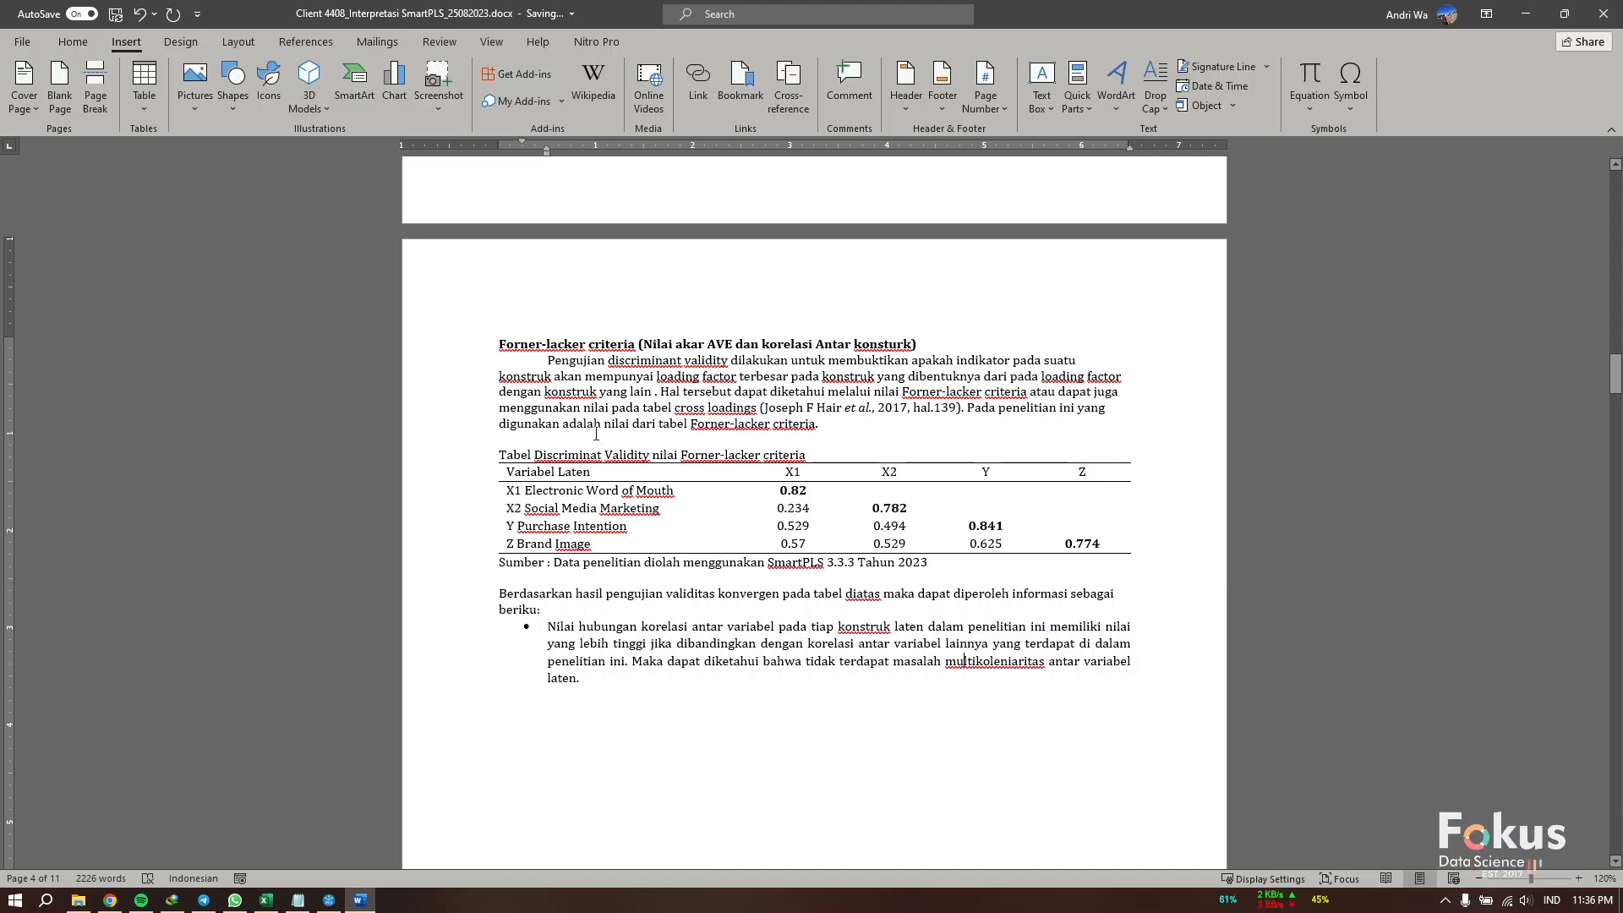
Step: Review the collinearity assessment section under Inner Model and highlight the Inner VIF table's title and header row
scroll(790, 553, "down", 8)
scroll(761, 562, "down", 3)
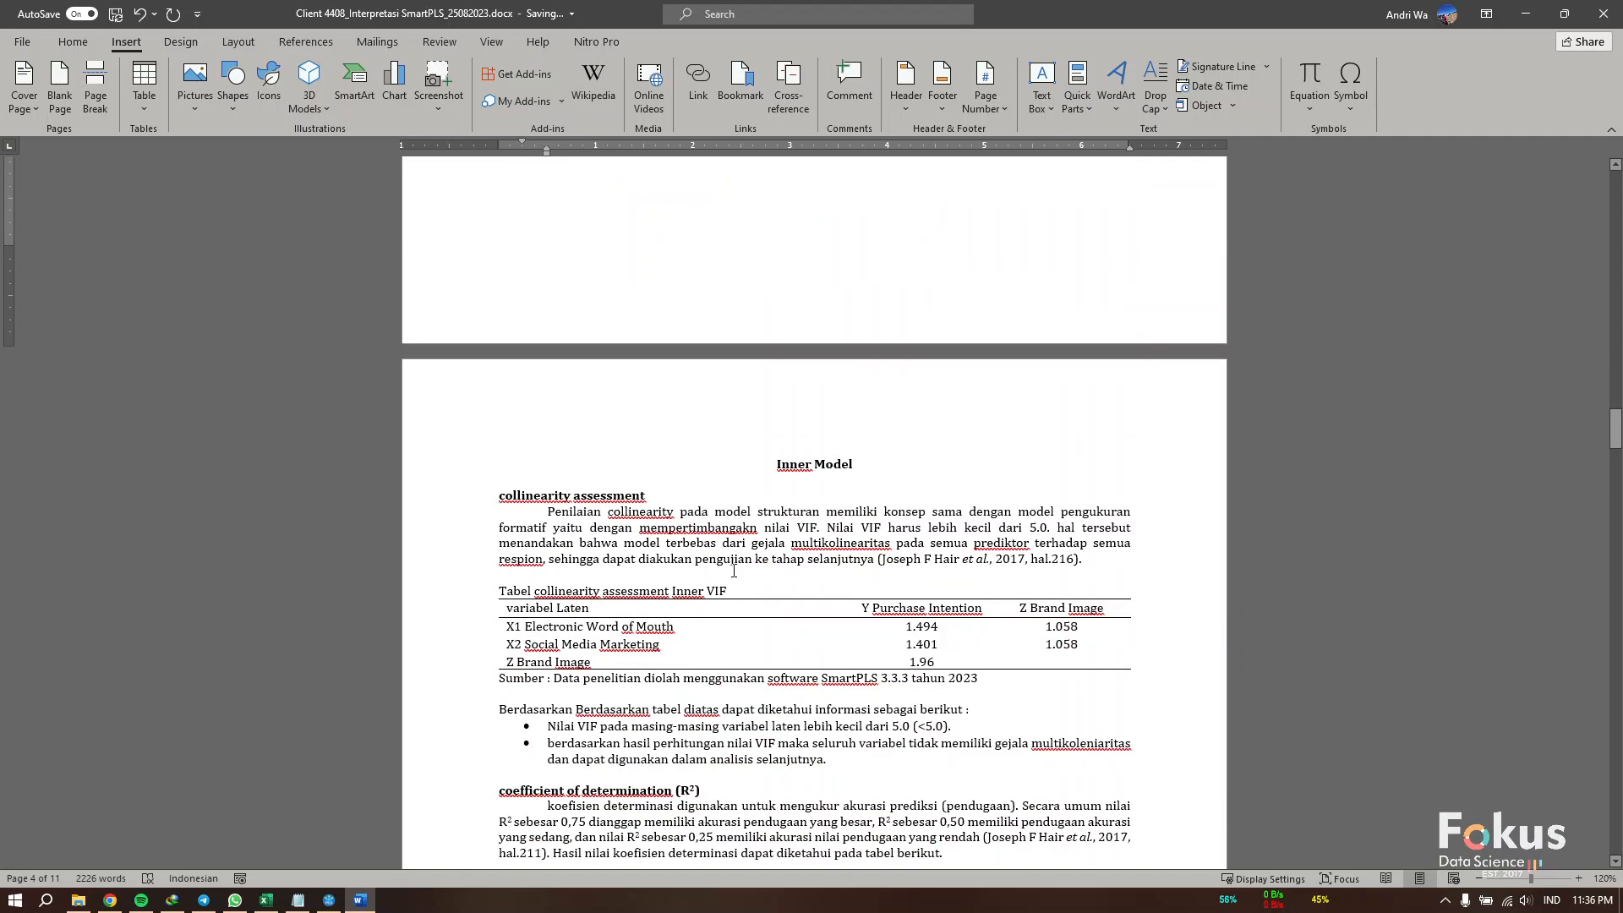
scroll(715, 559, "down", 2)
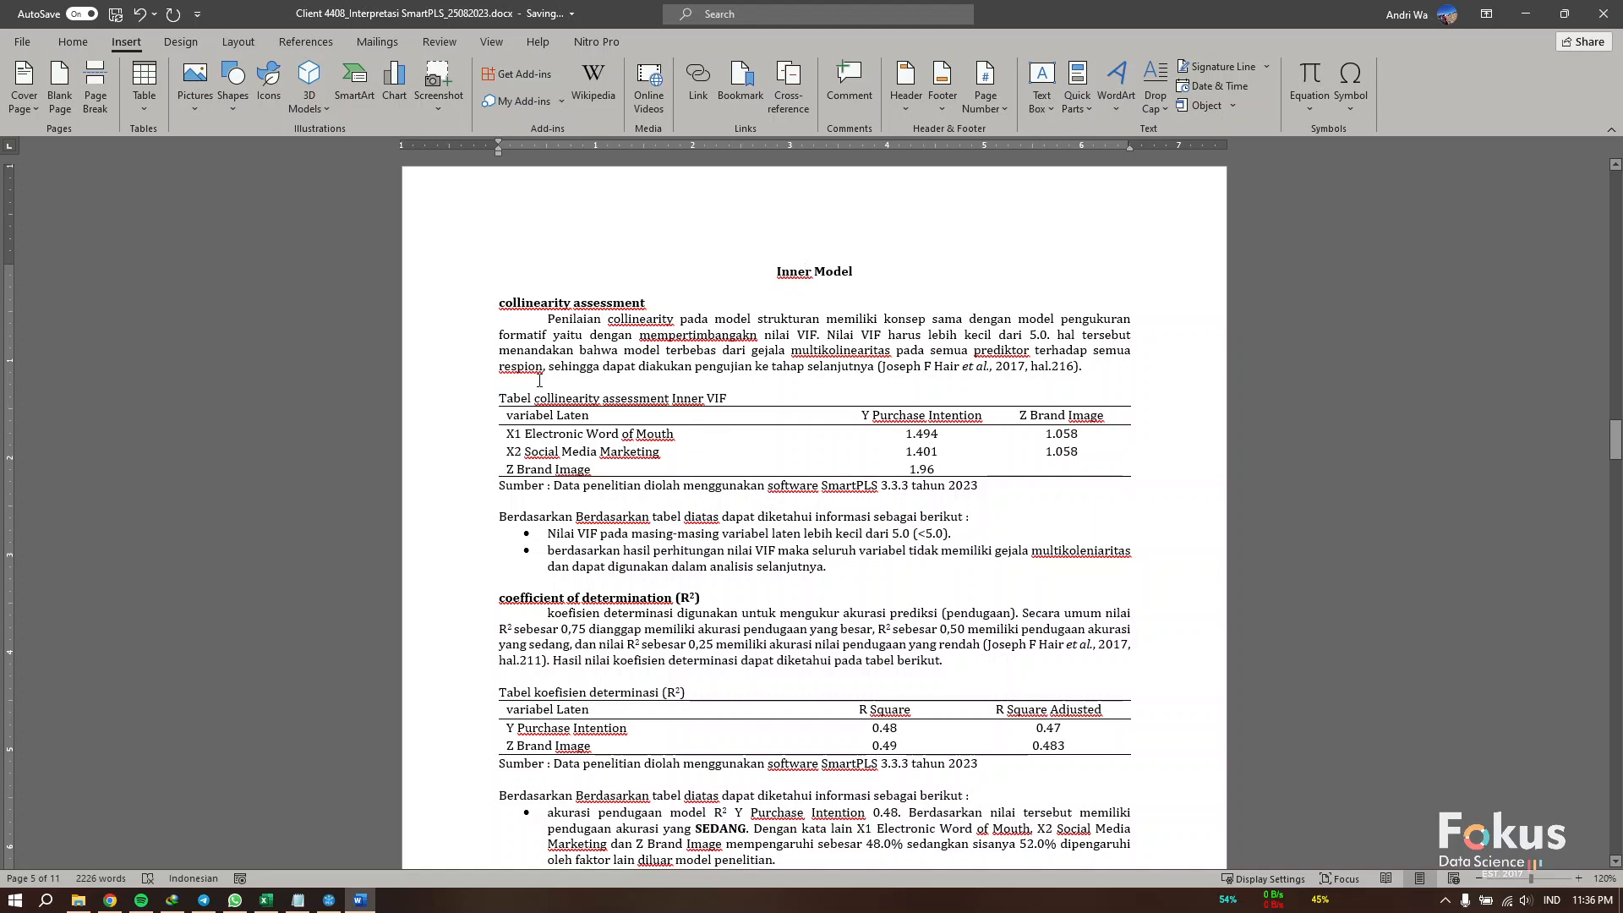
left_click_drag(519, 398, 1099, 416)
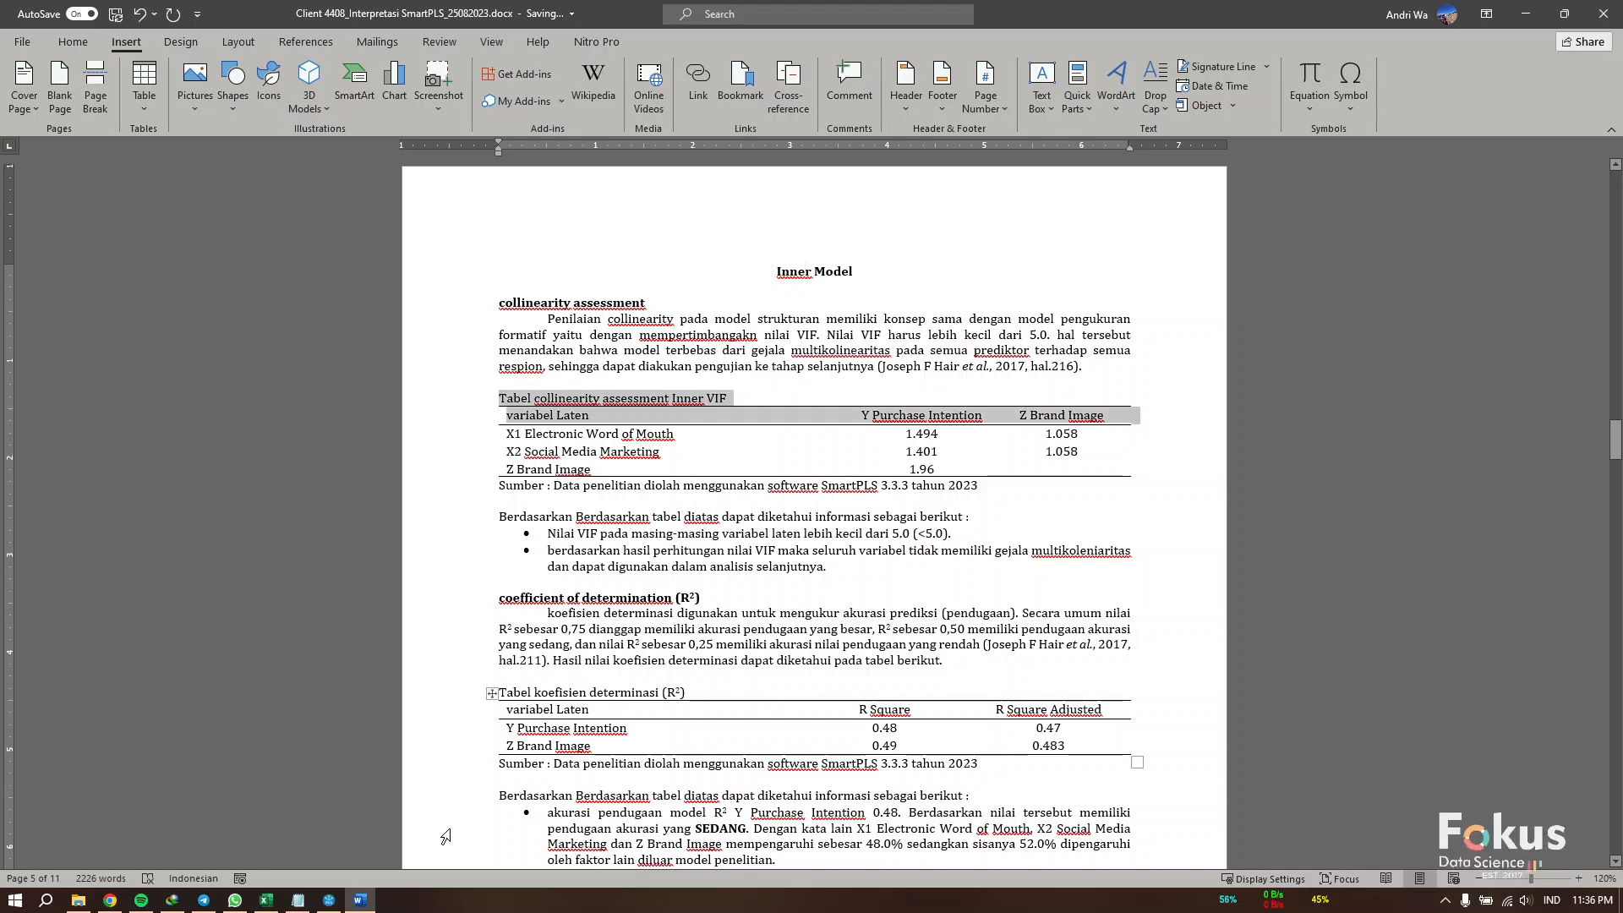
Step: Switch to SmartPLS and show the Inner VIF Values under Collinearity Statistics (VIF)
left_click(355, 901)
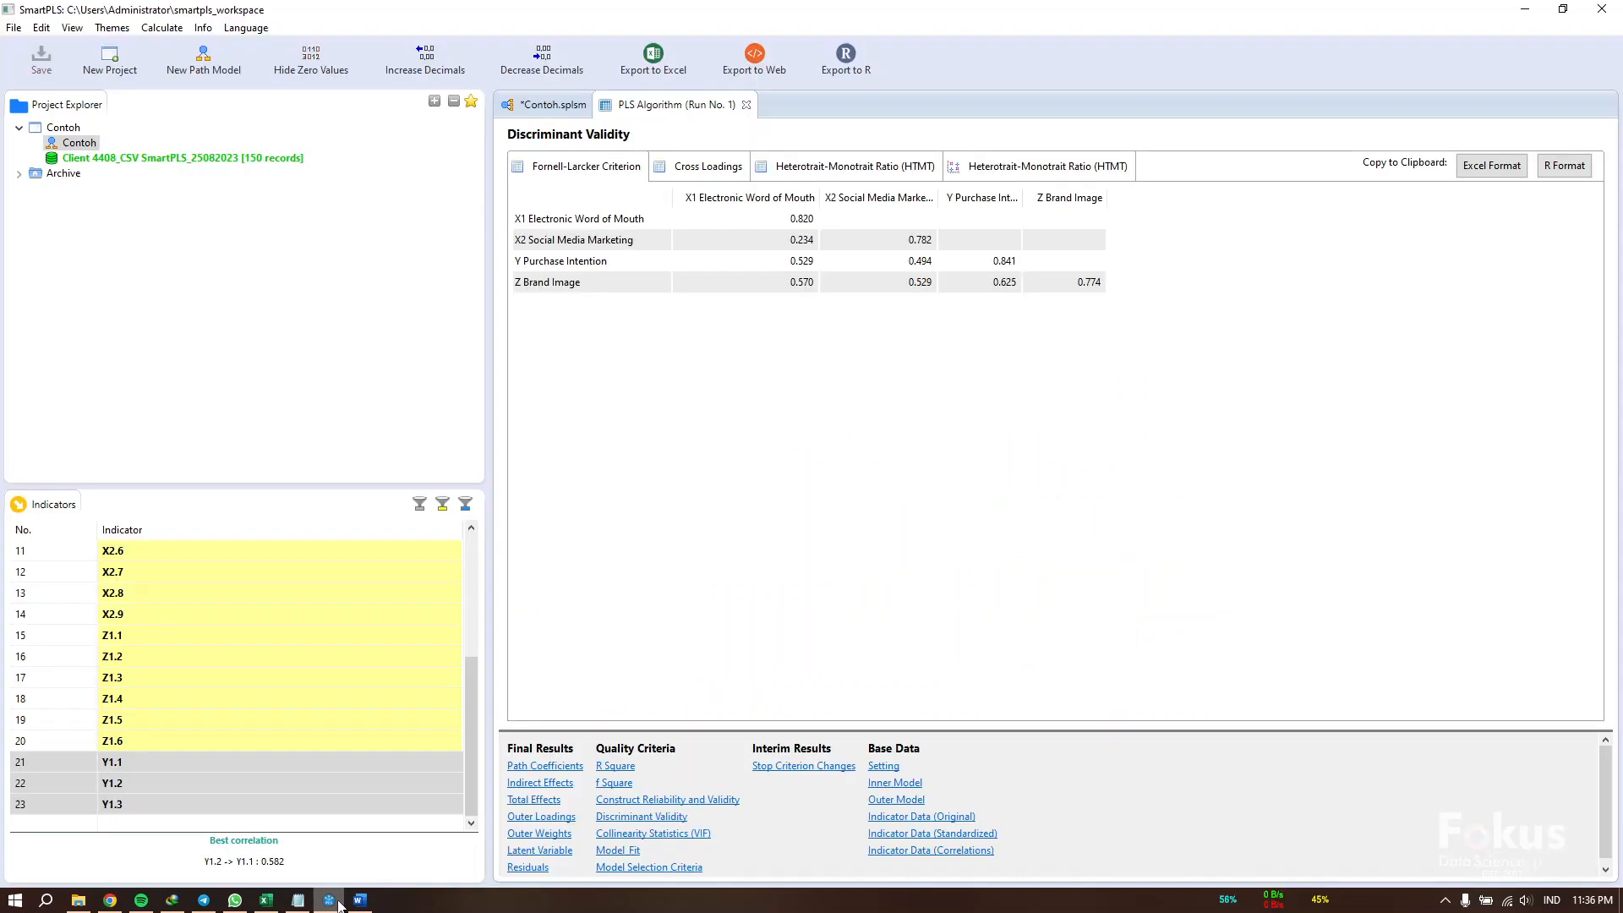
left_click(681, 841)
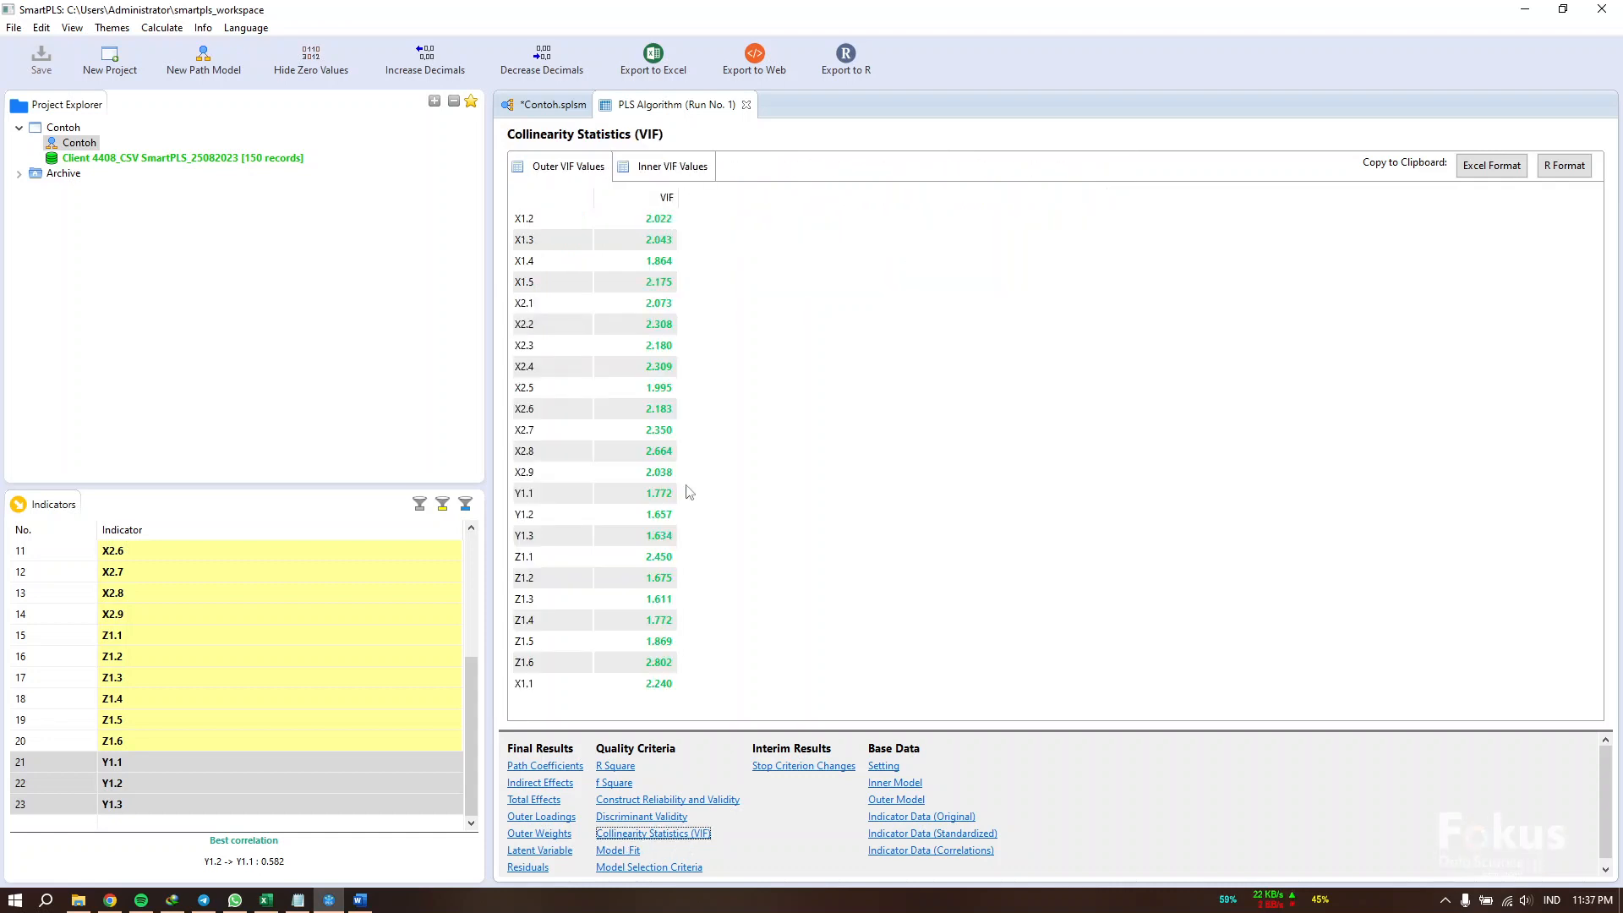
left_click(677, 171)
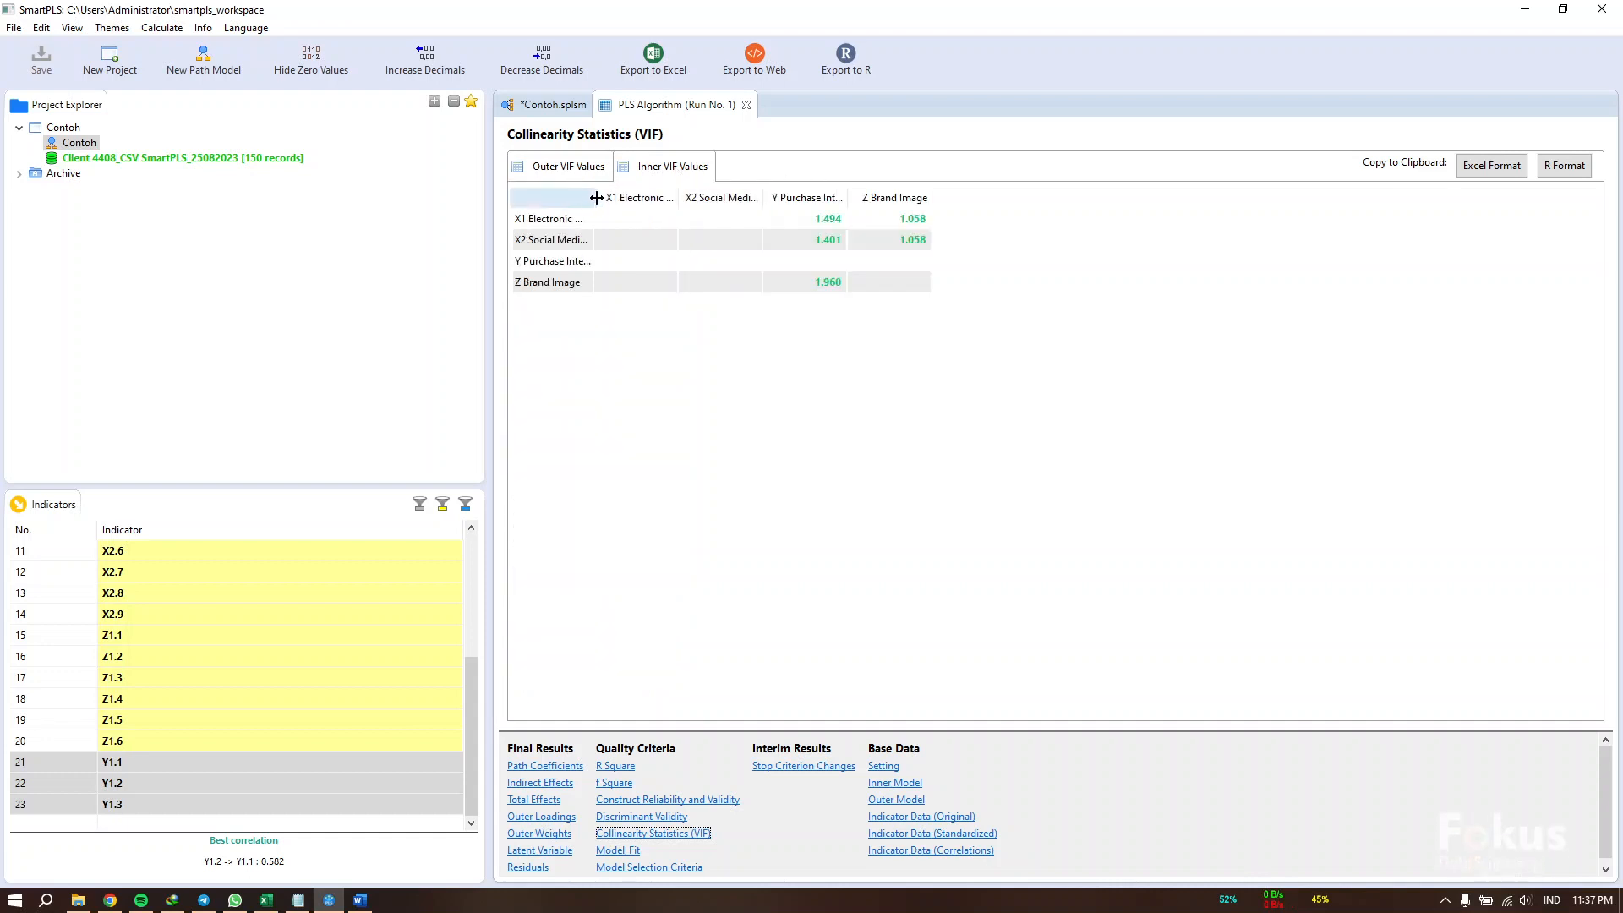
Step: Widen the columns of the Inner VIF Values matrix to show the full names of all variables
left_click_drag(595, 196, 663, 197)
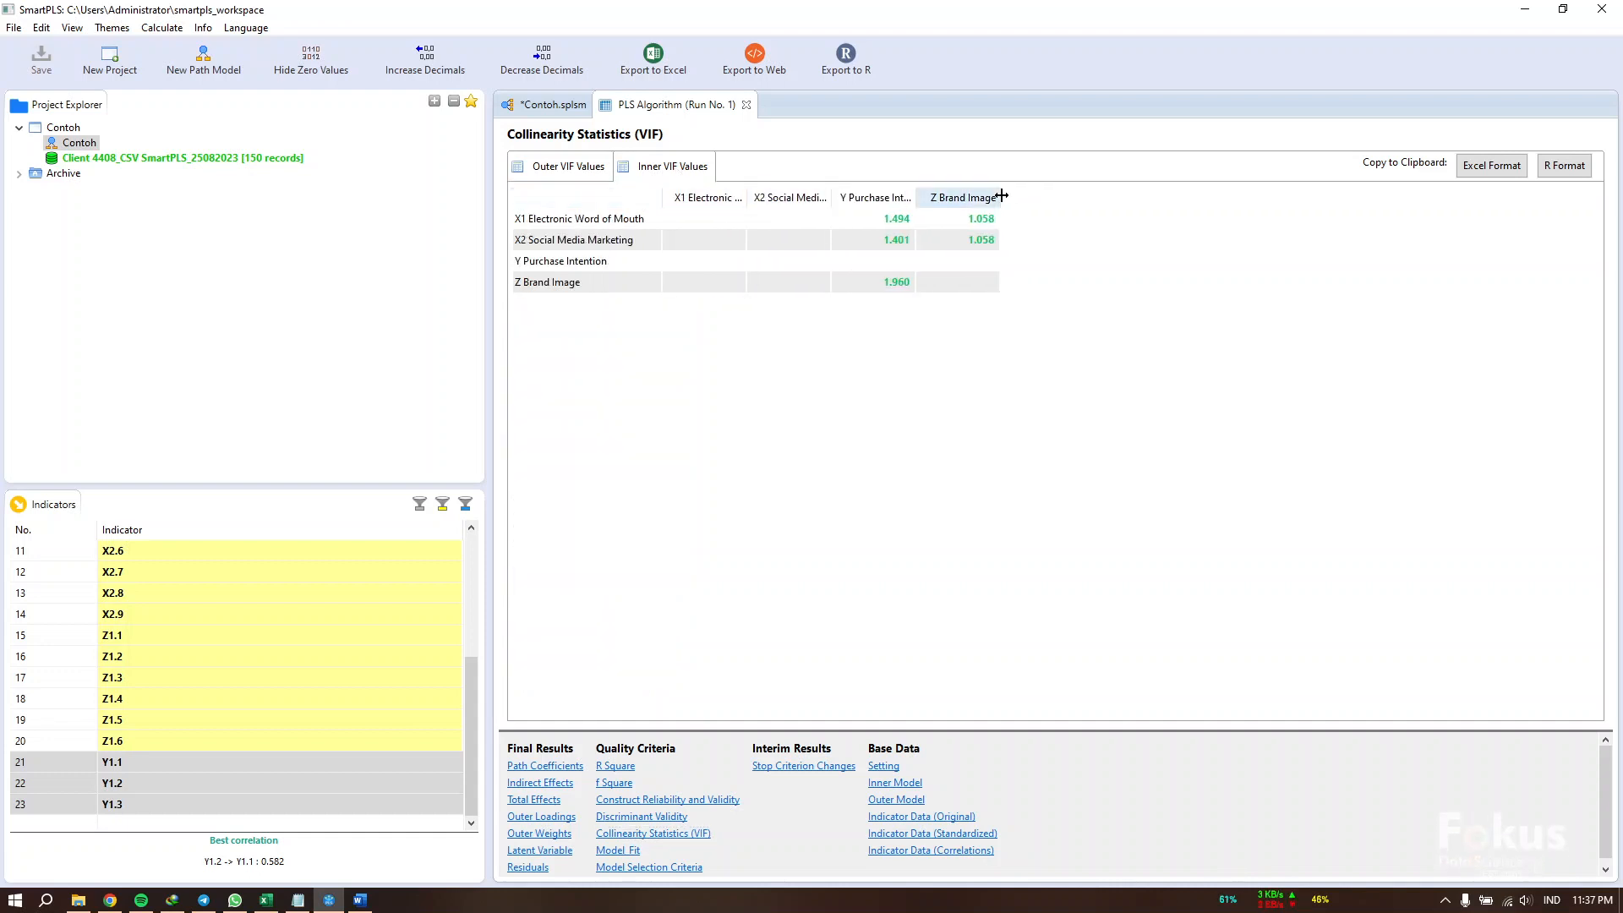
left_click_drag(1001, 197, 1050, 199)
left_click_drag(914, 198, 960, 198)
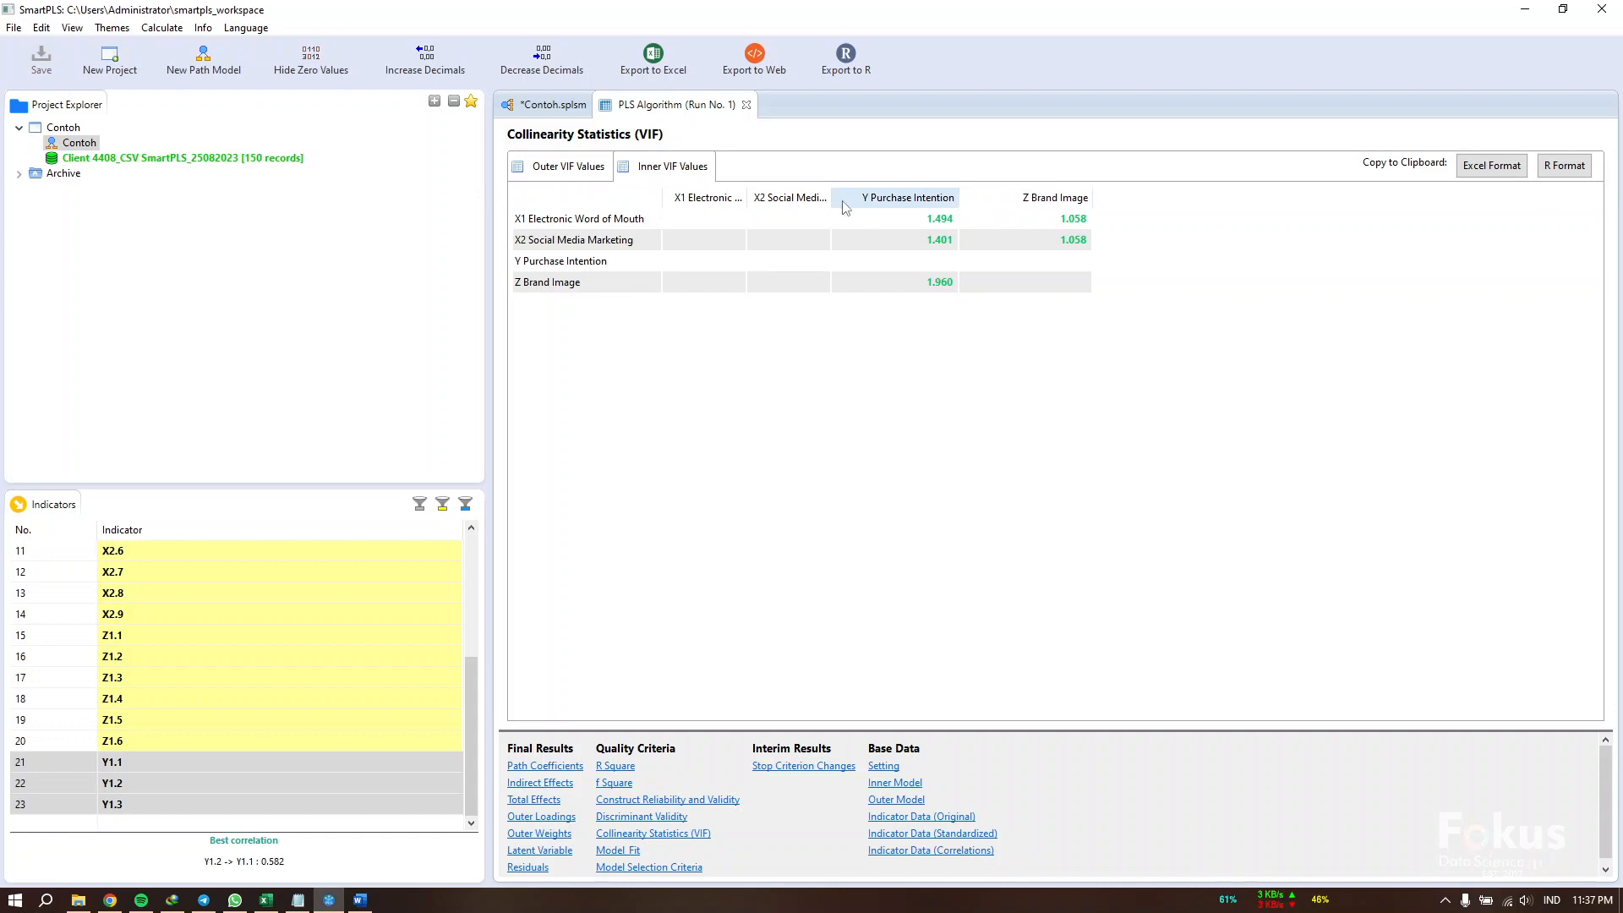
left_click_drag(832, 198, 883, 197)
left_click_drag(745, 198, 803, 198)
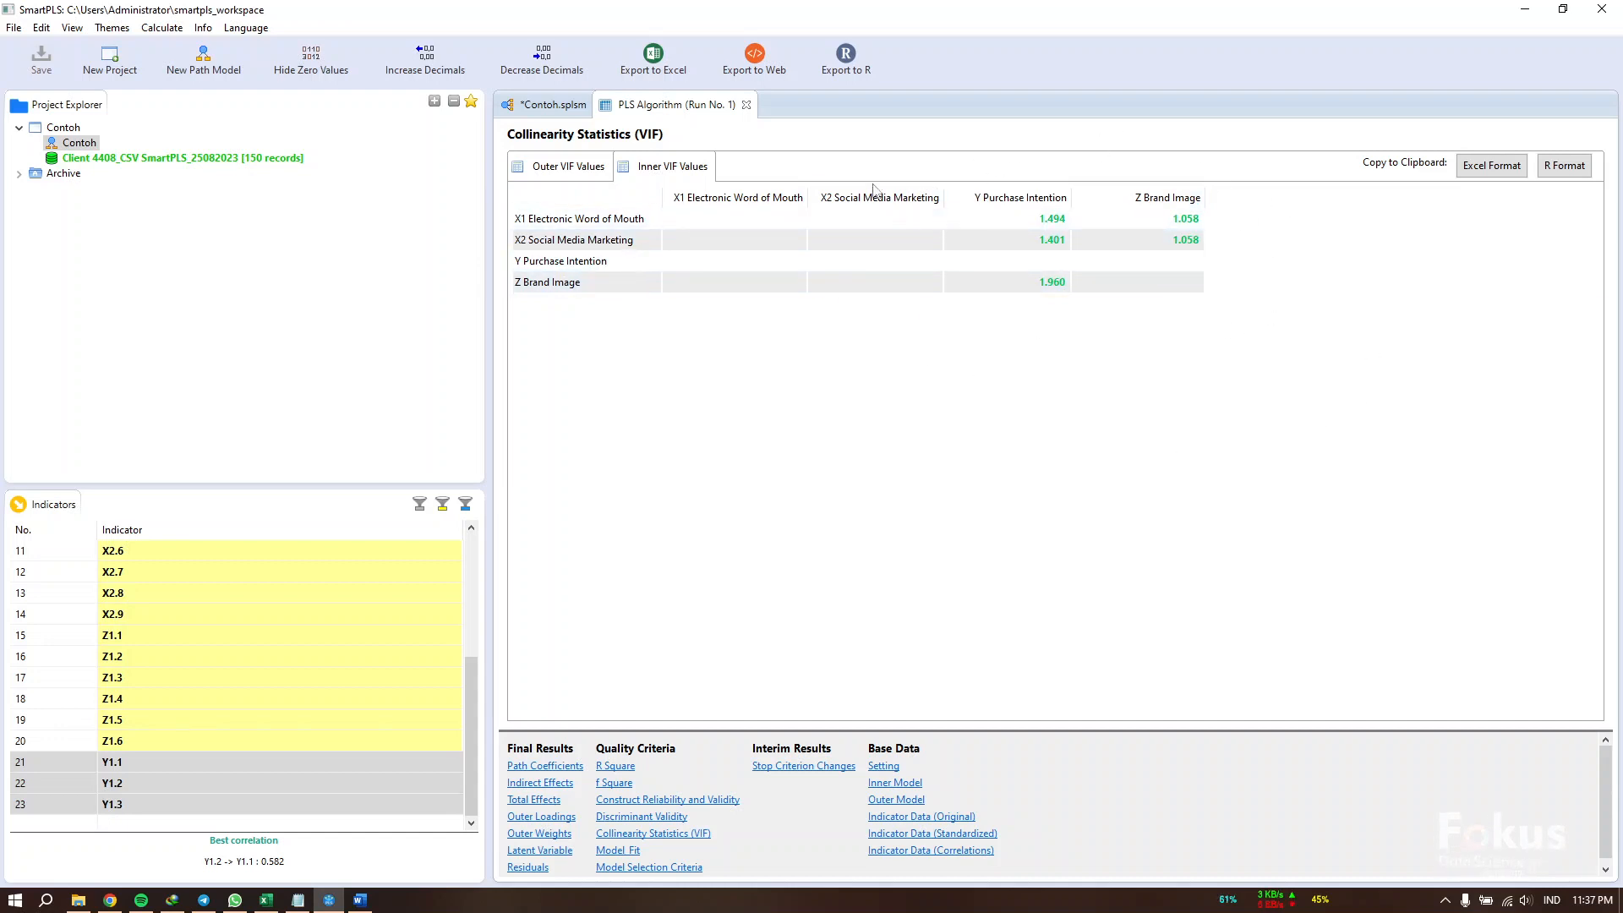
Step: Switch to the Word interpretation document and highlight the collinearity assessment section from its explanation through the VIF conclusions
left_click(266, 899)
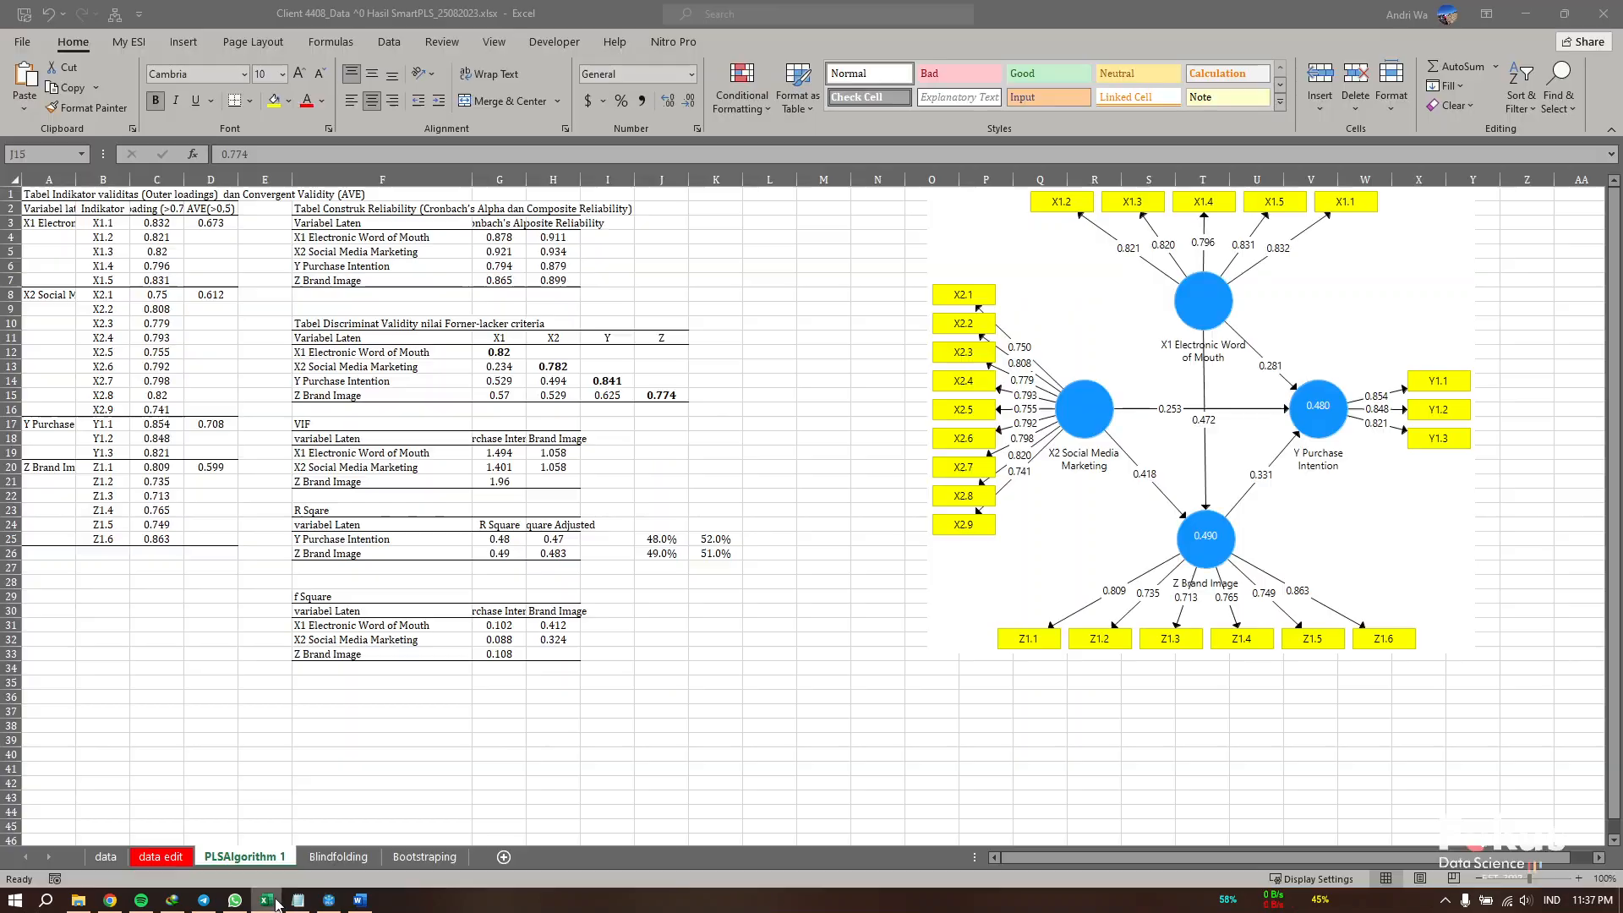
left_click(360, 899)
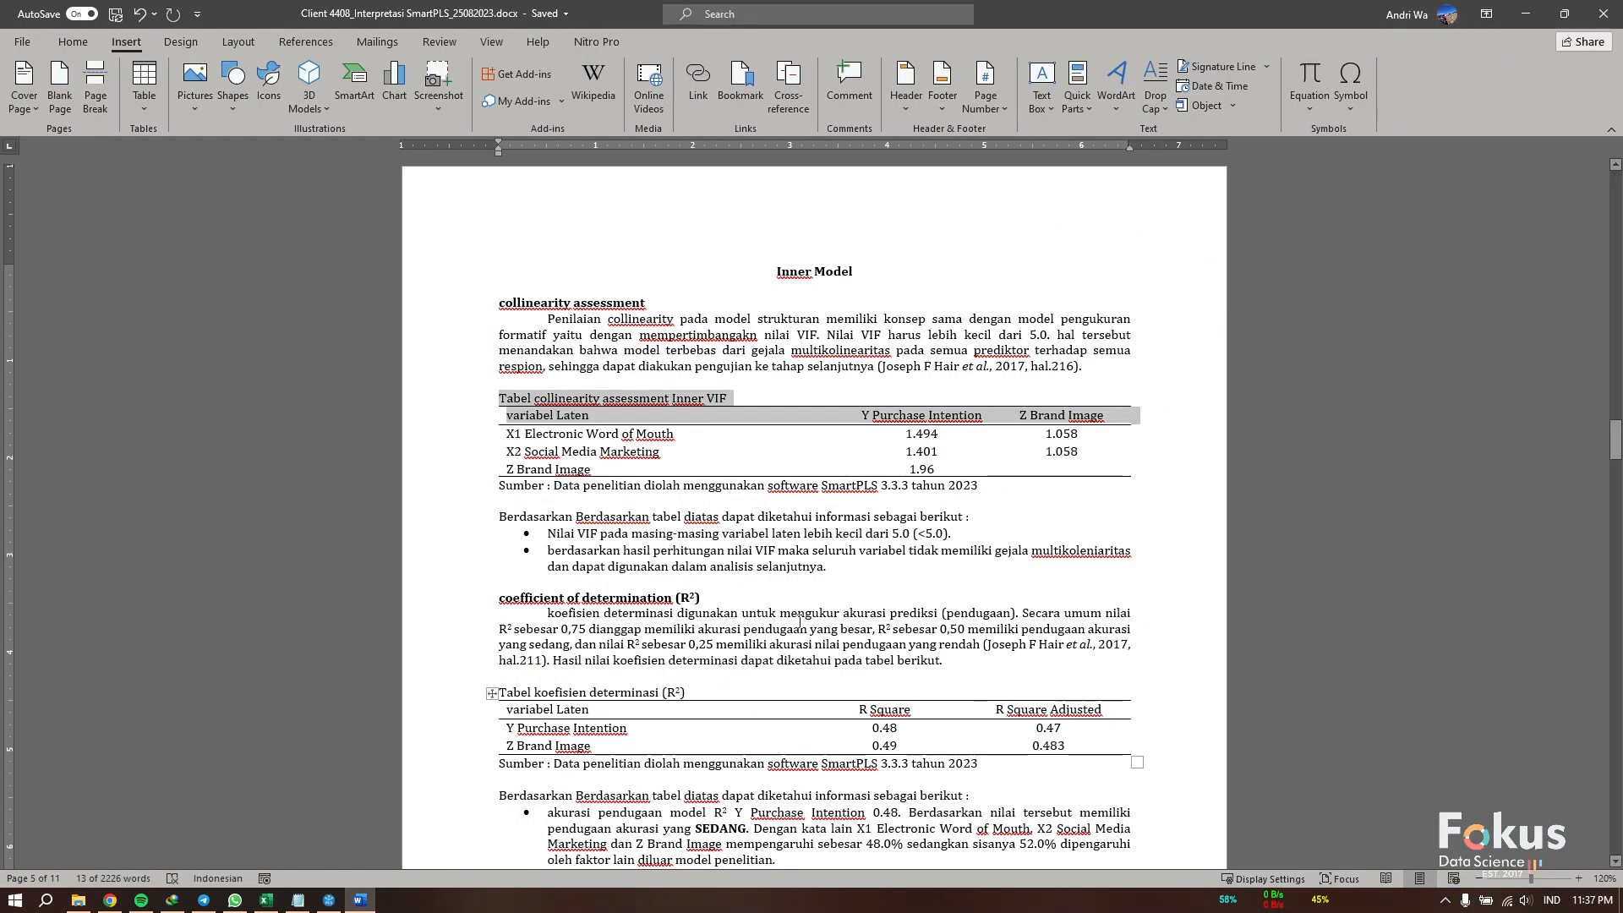
left_click_drag(832, 566, 450, 324)
Step: Highlight the coefficient of determination (R²) explanation in Word, then switch to SmartPLS and show the R Square results
scroll(778, 542, "down", 4)
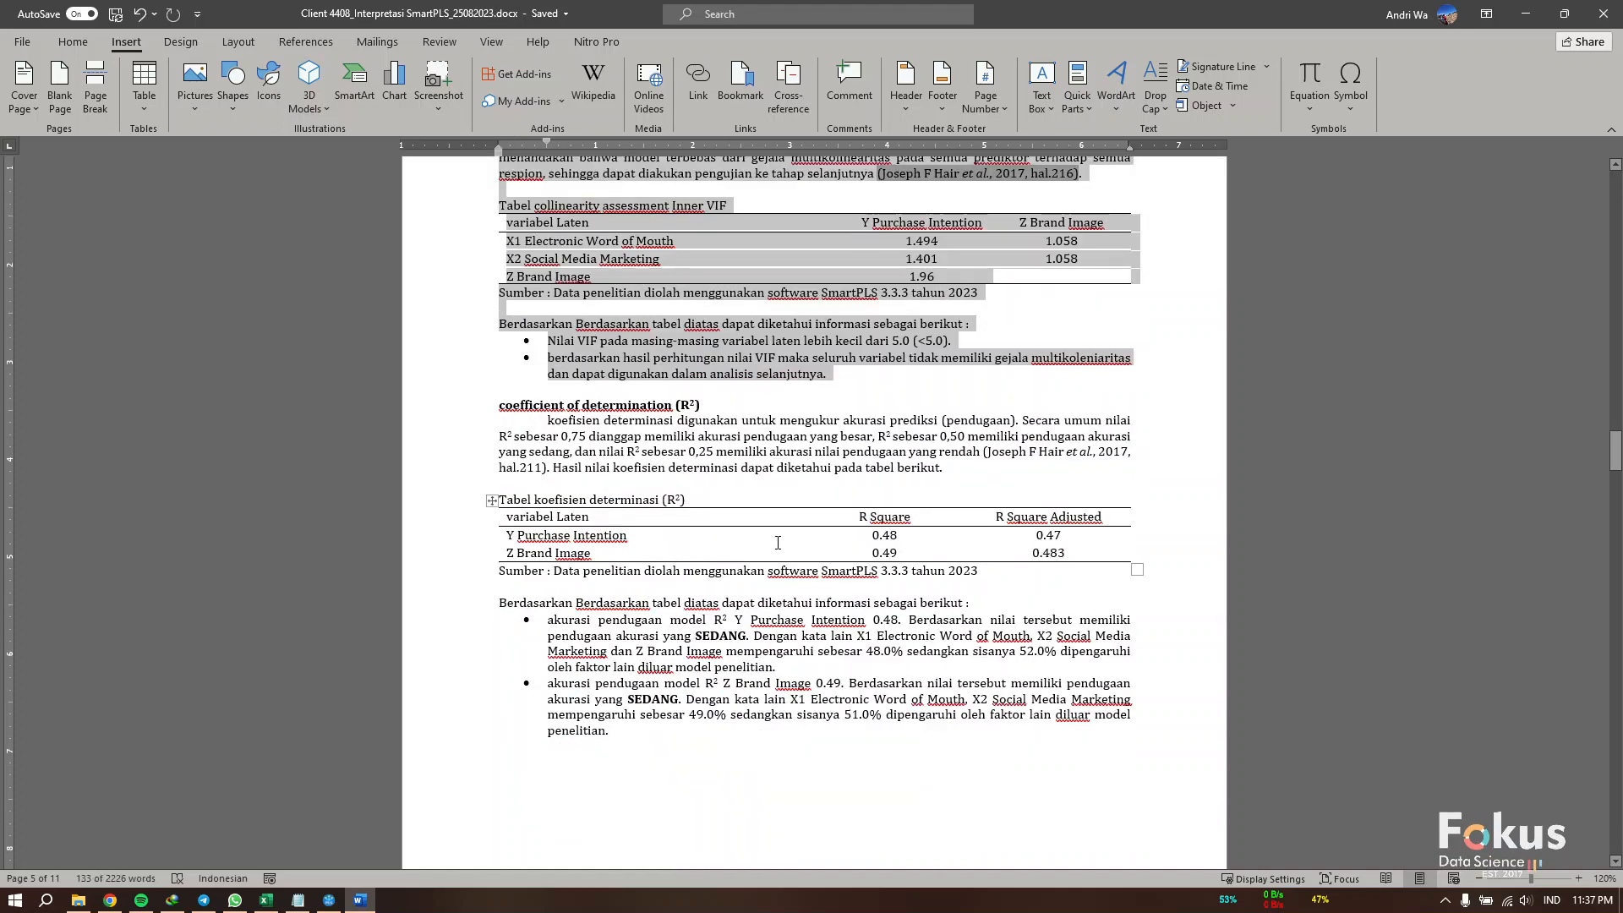
left_click_drag(721, 500, 481, 406)
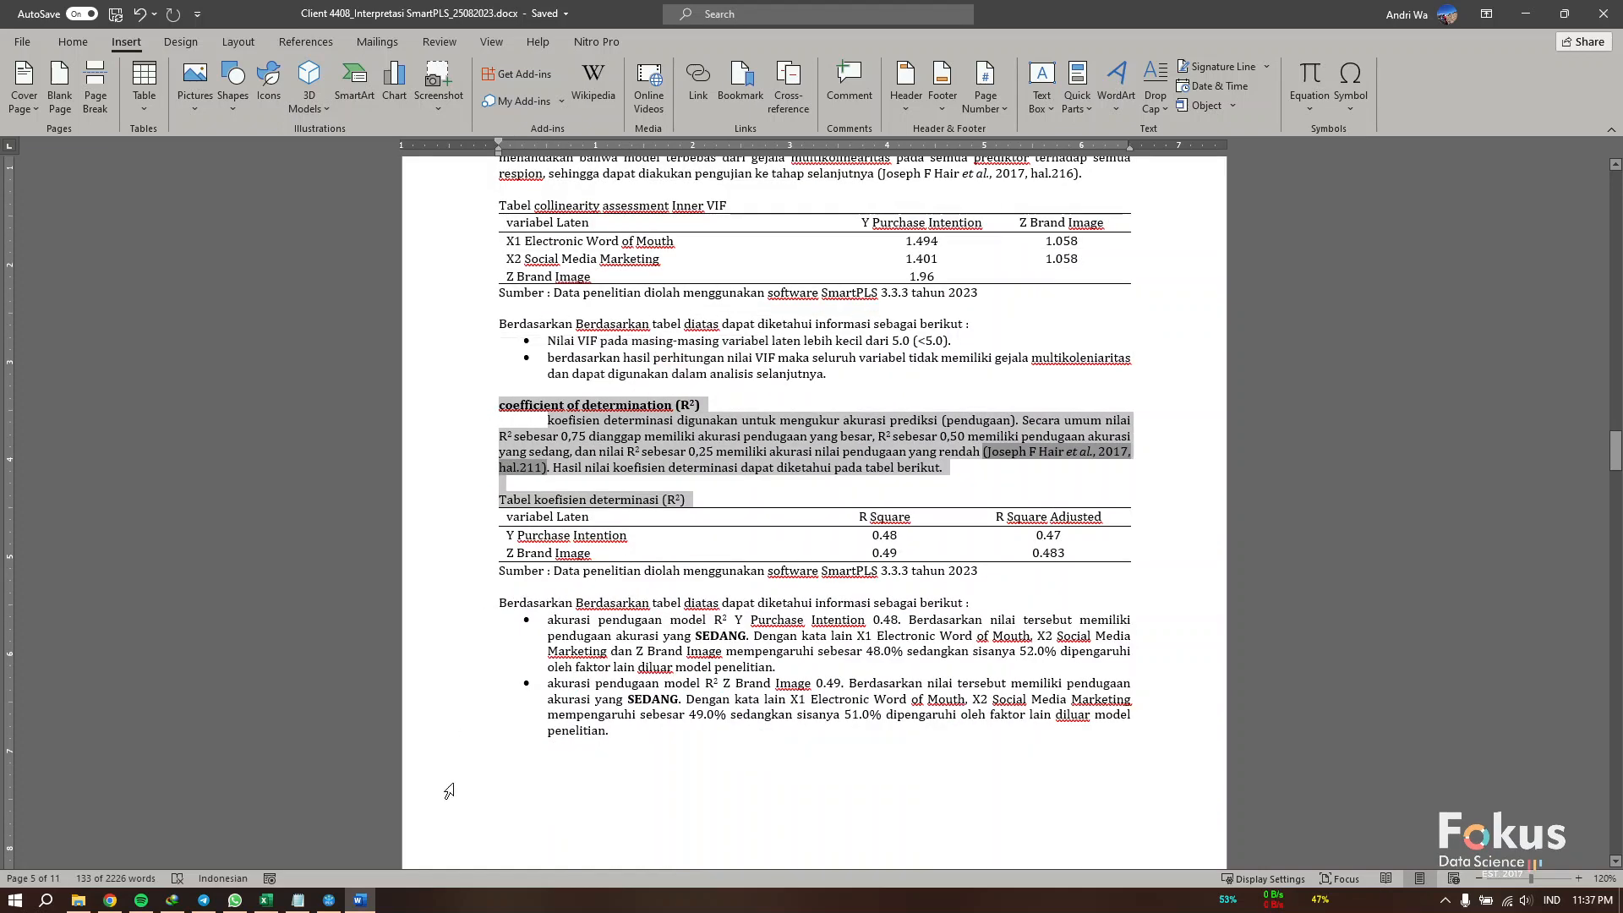
left_click(330, 824)
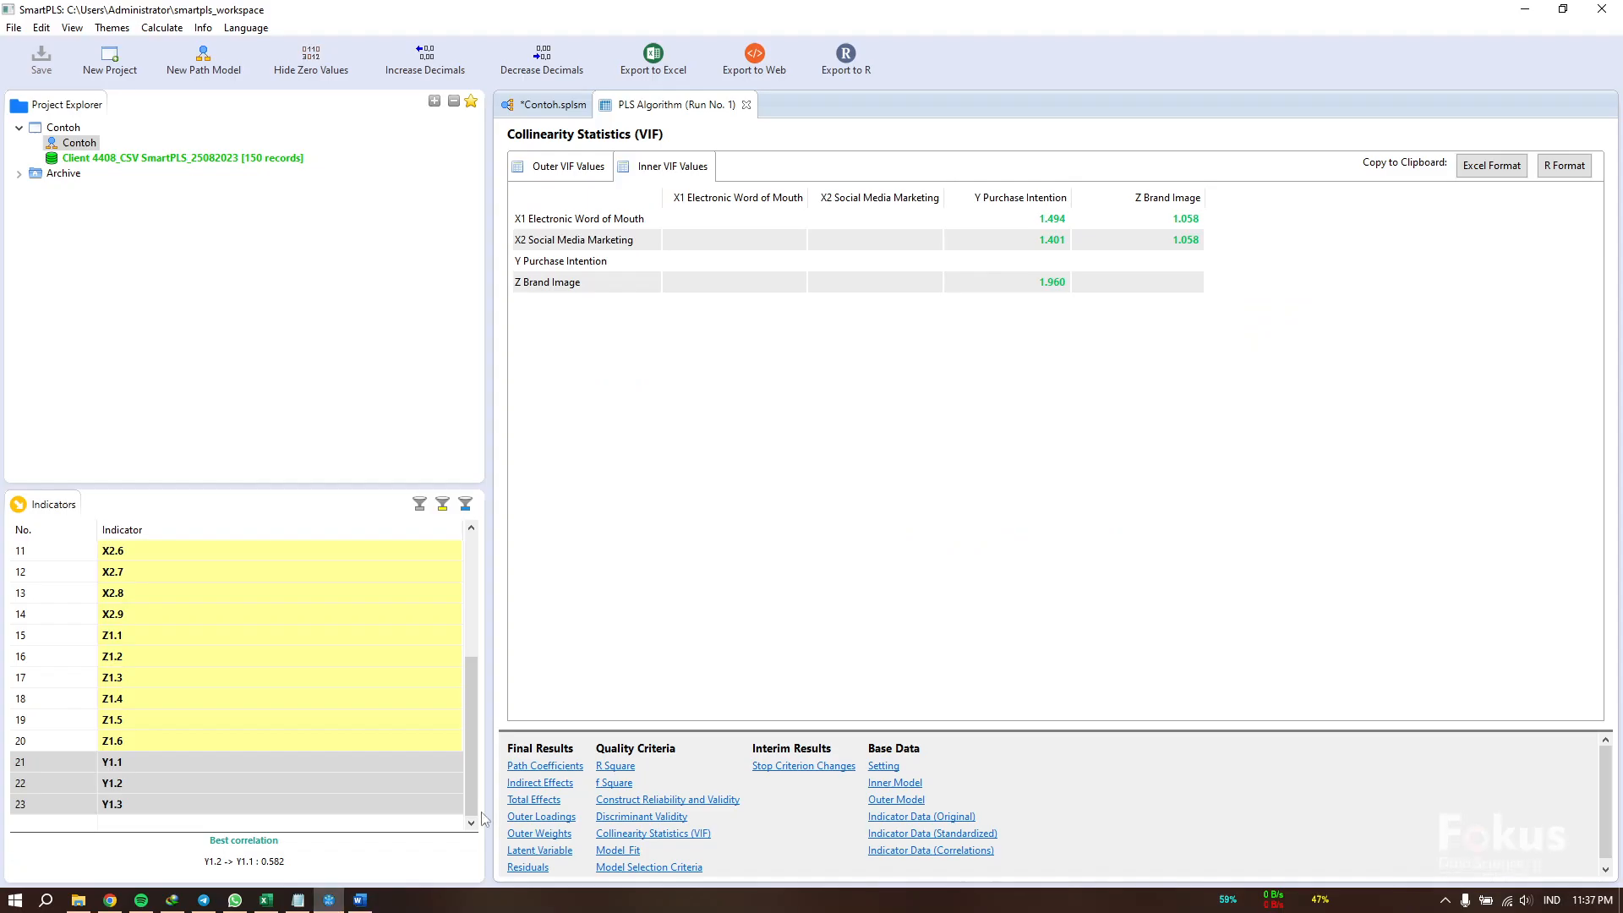
left_click(616, 766)
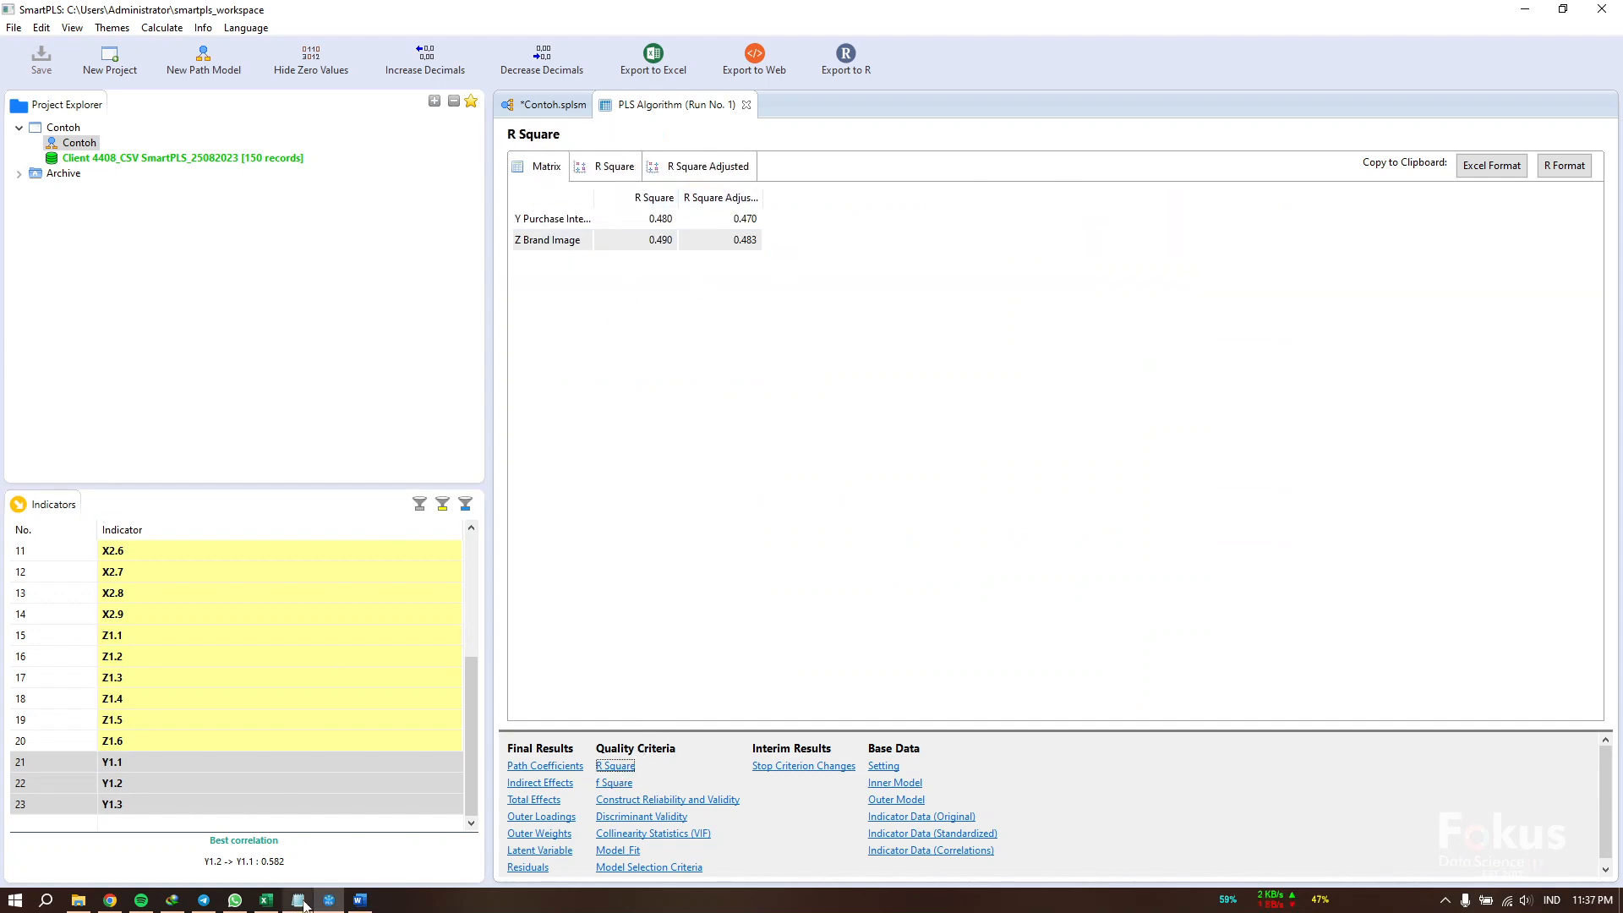
Step: Return to Word and match the Y Purchase Intention row of the R² table with its interpretation bullet
left_click(360, 900)
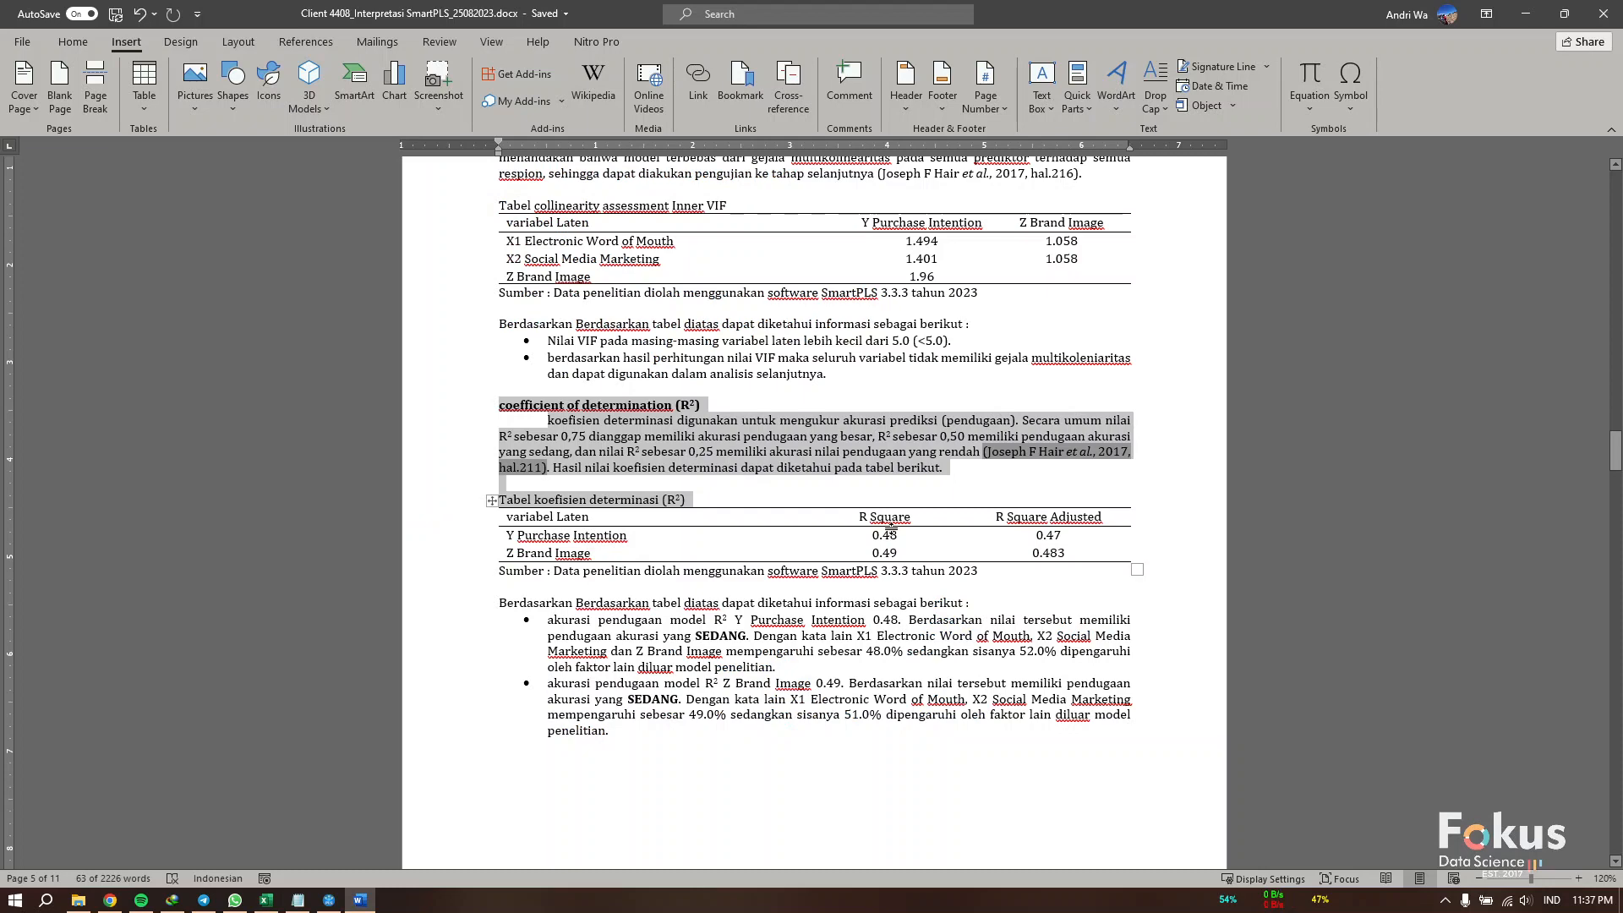
scroll(807, 477, "down", 4)
scroll(793, 474, "down", 4)
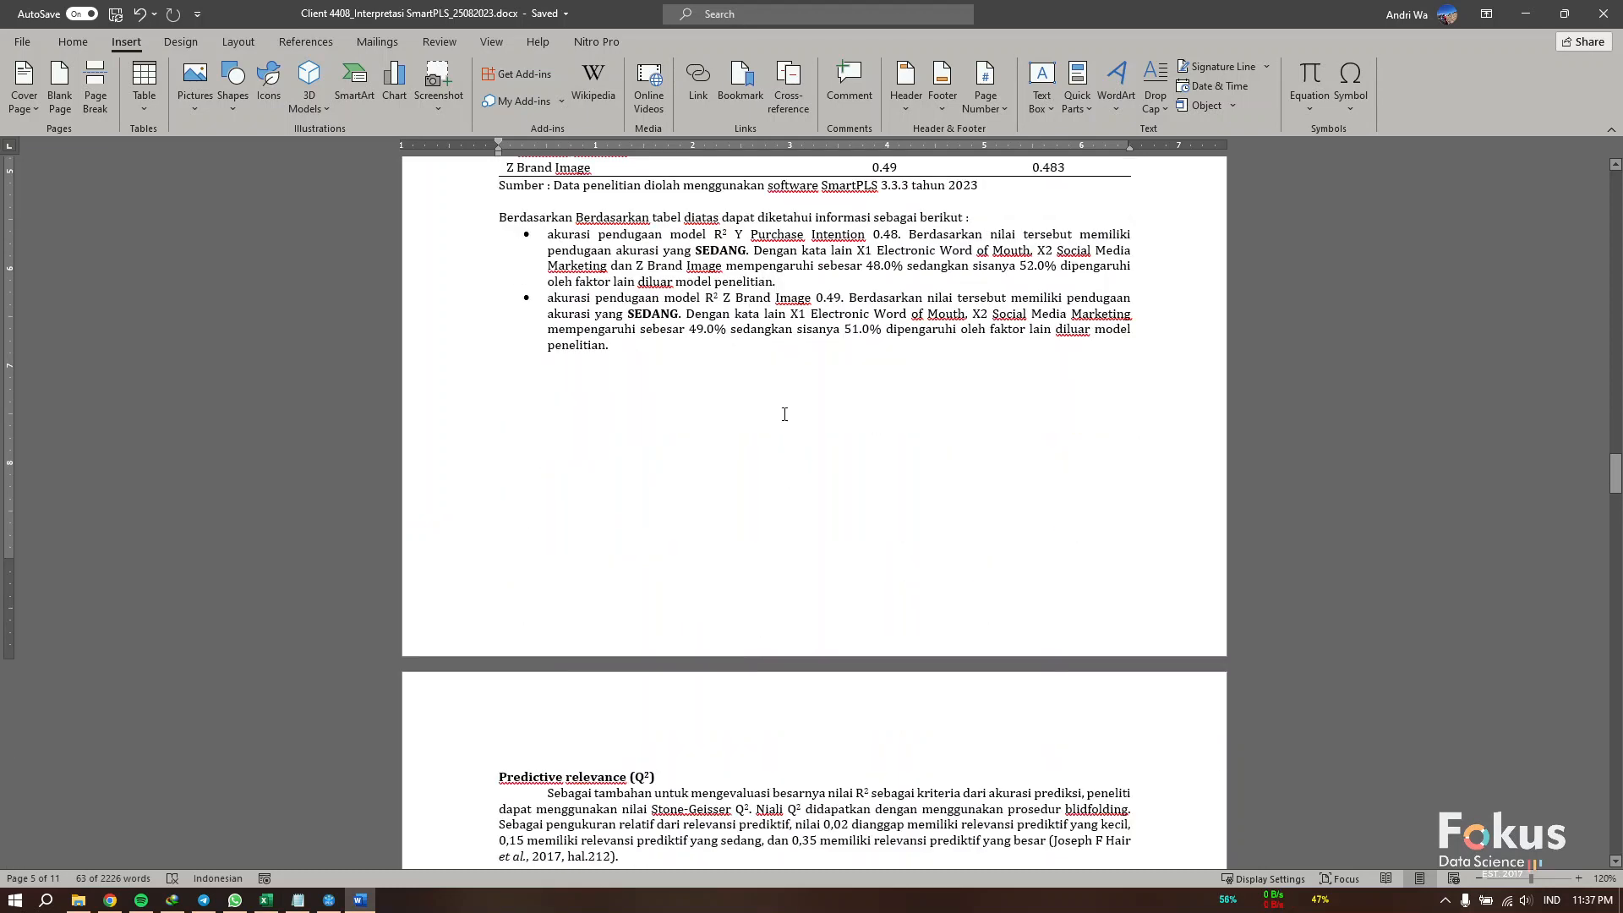
left_click(759, 237)
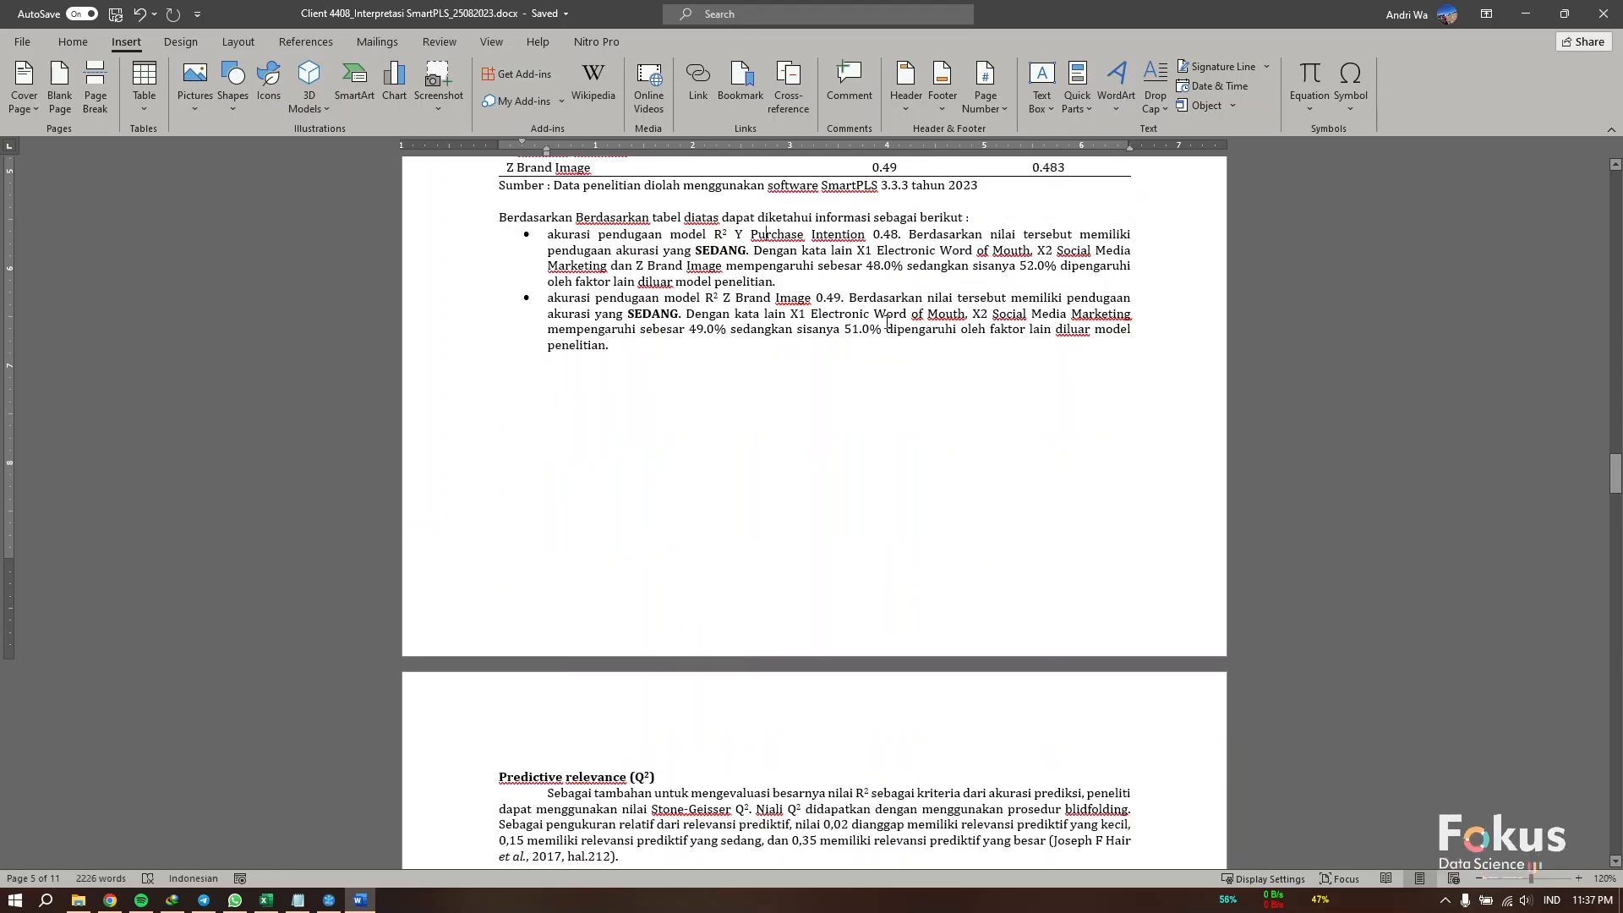
scroll(766, 388, "up", 2)
left_click_drag(808, 383, 550, 330)
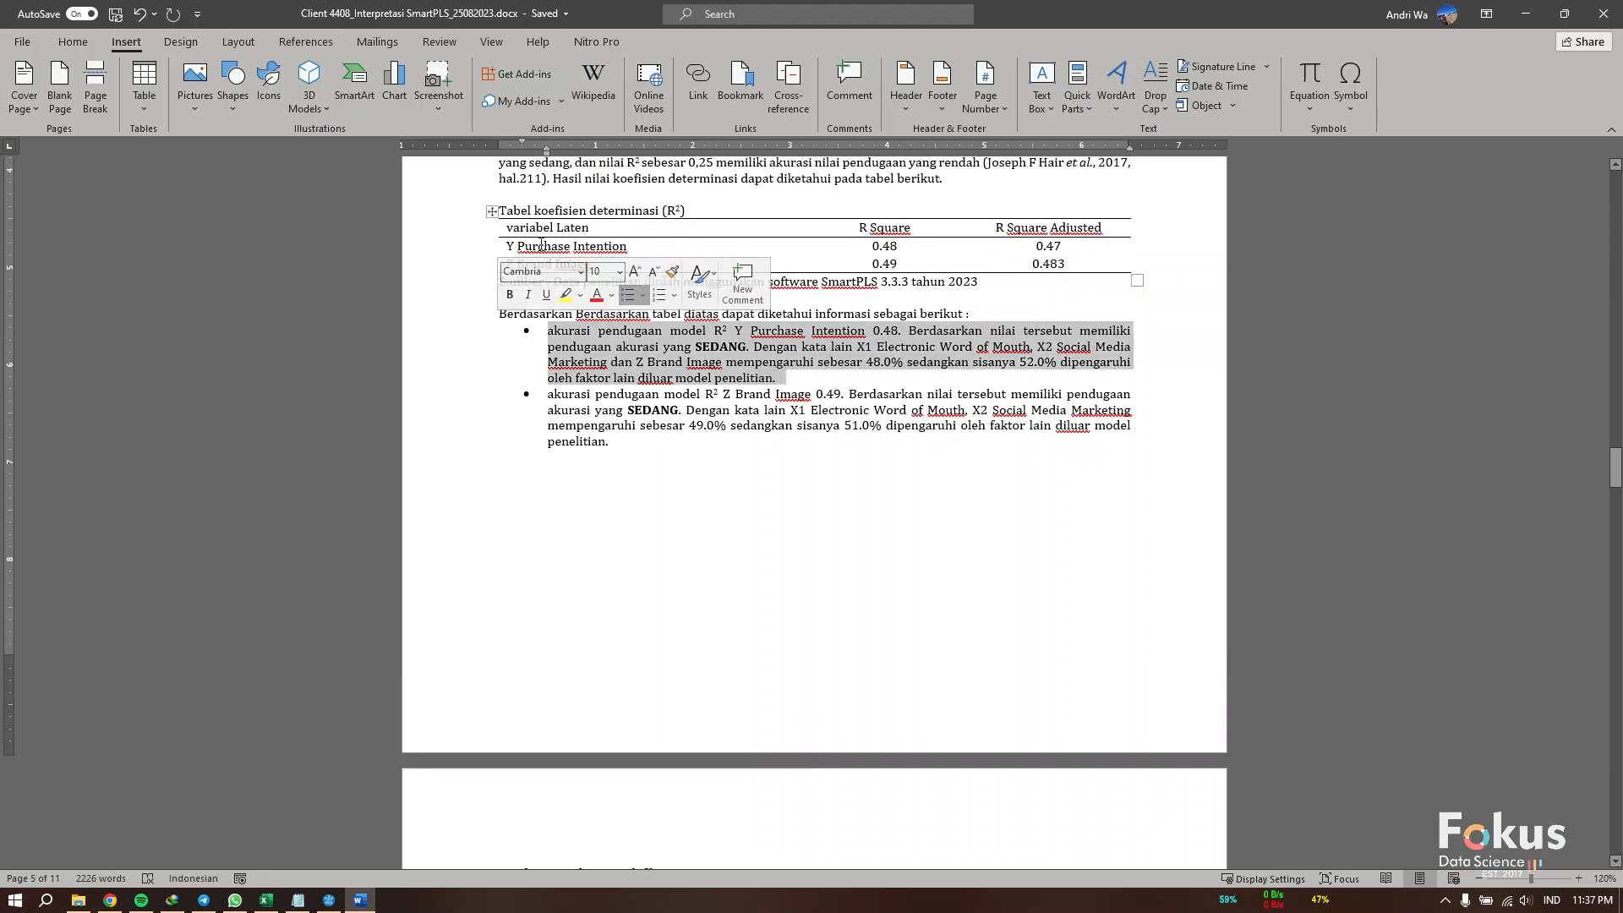
left_click(608, 246)
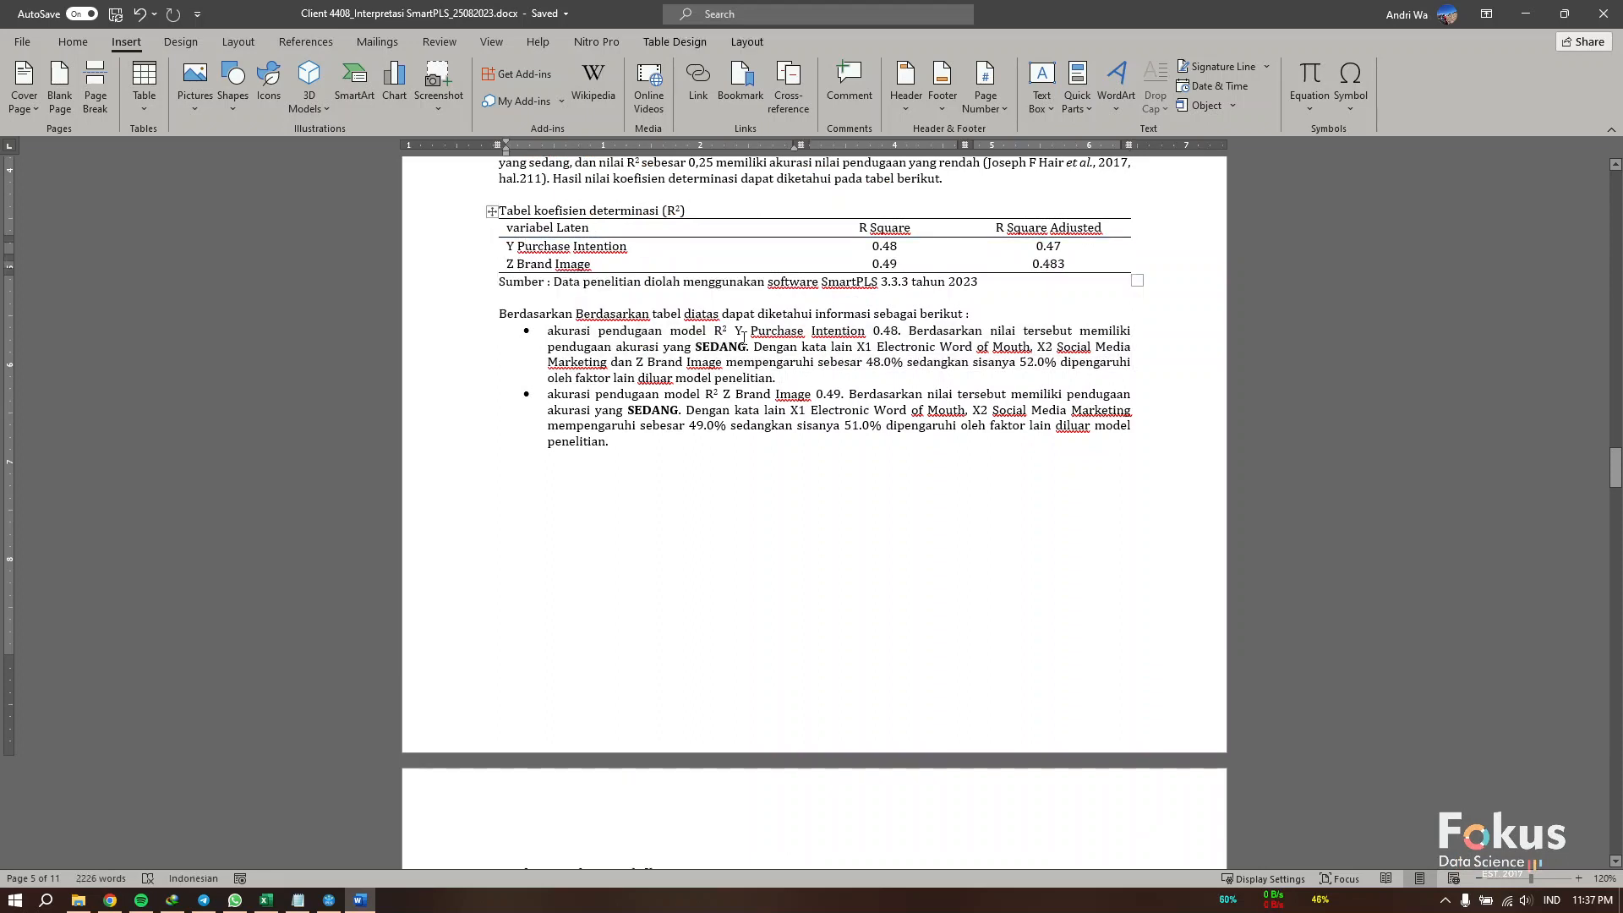
Step: Highlight Y Purchase Intention and the variables that influence it in the first R² interpretation bullet
left_click_drag(732, 331, 871, 332)
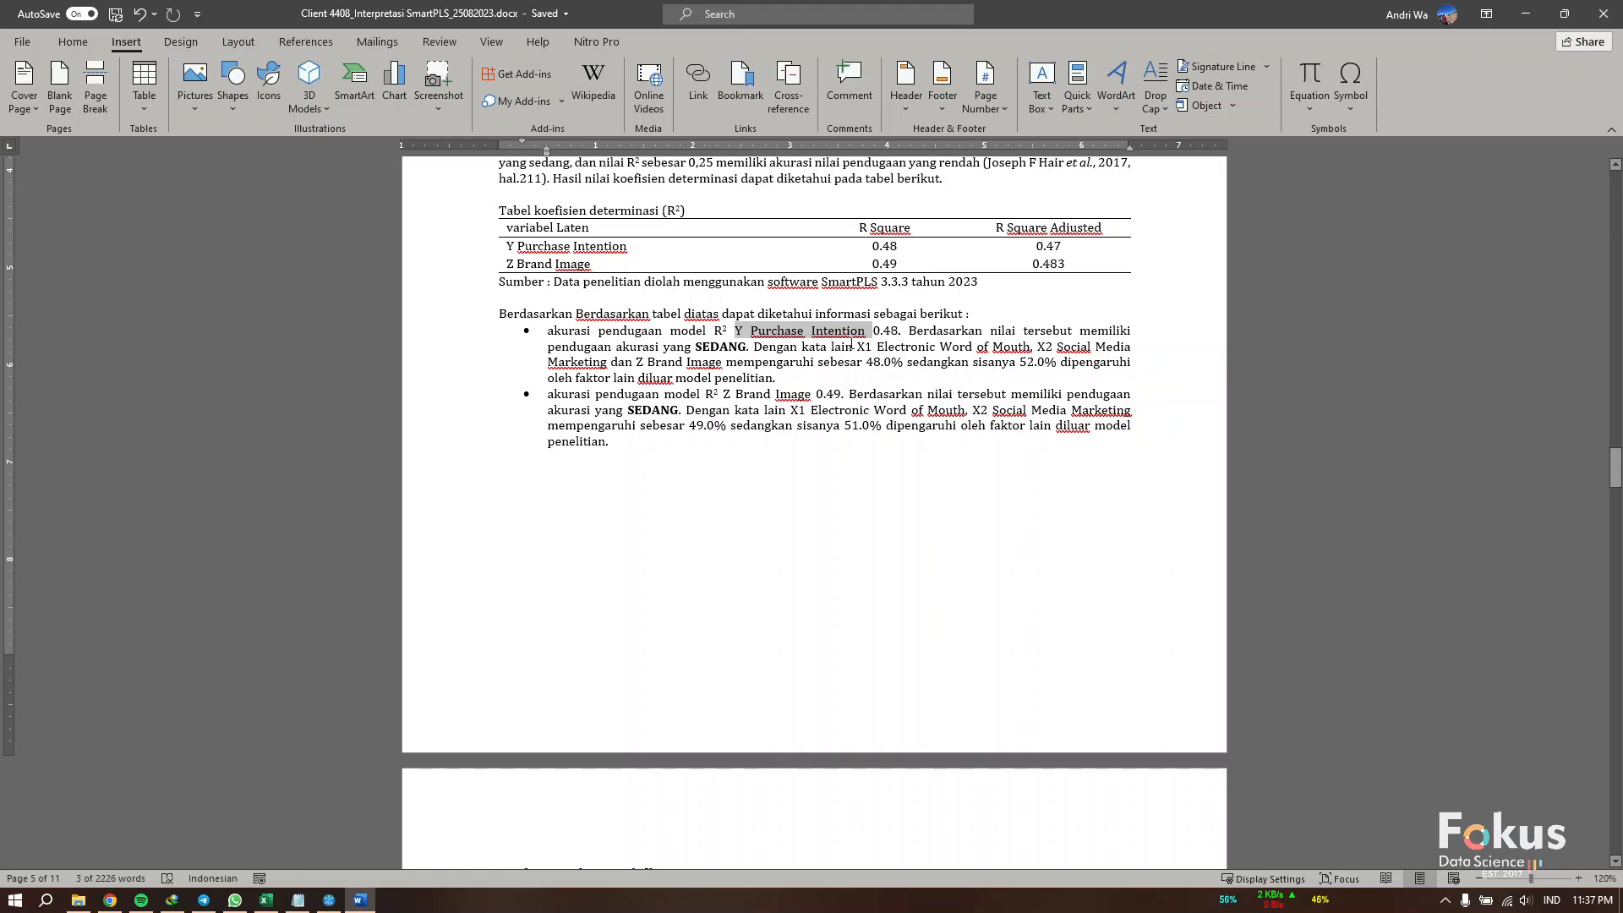
left_click_drag(851, 347, 728, 367)
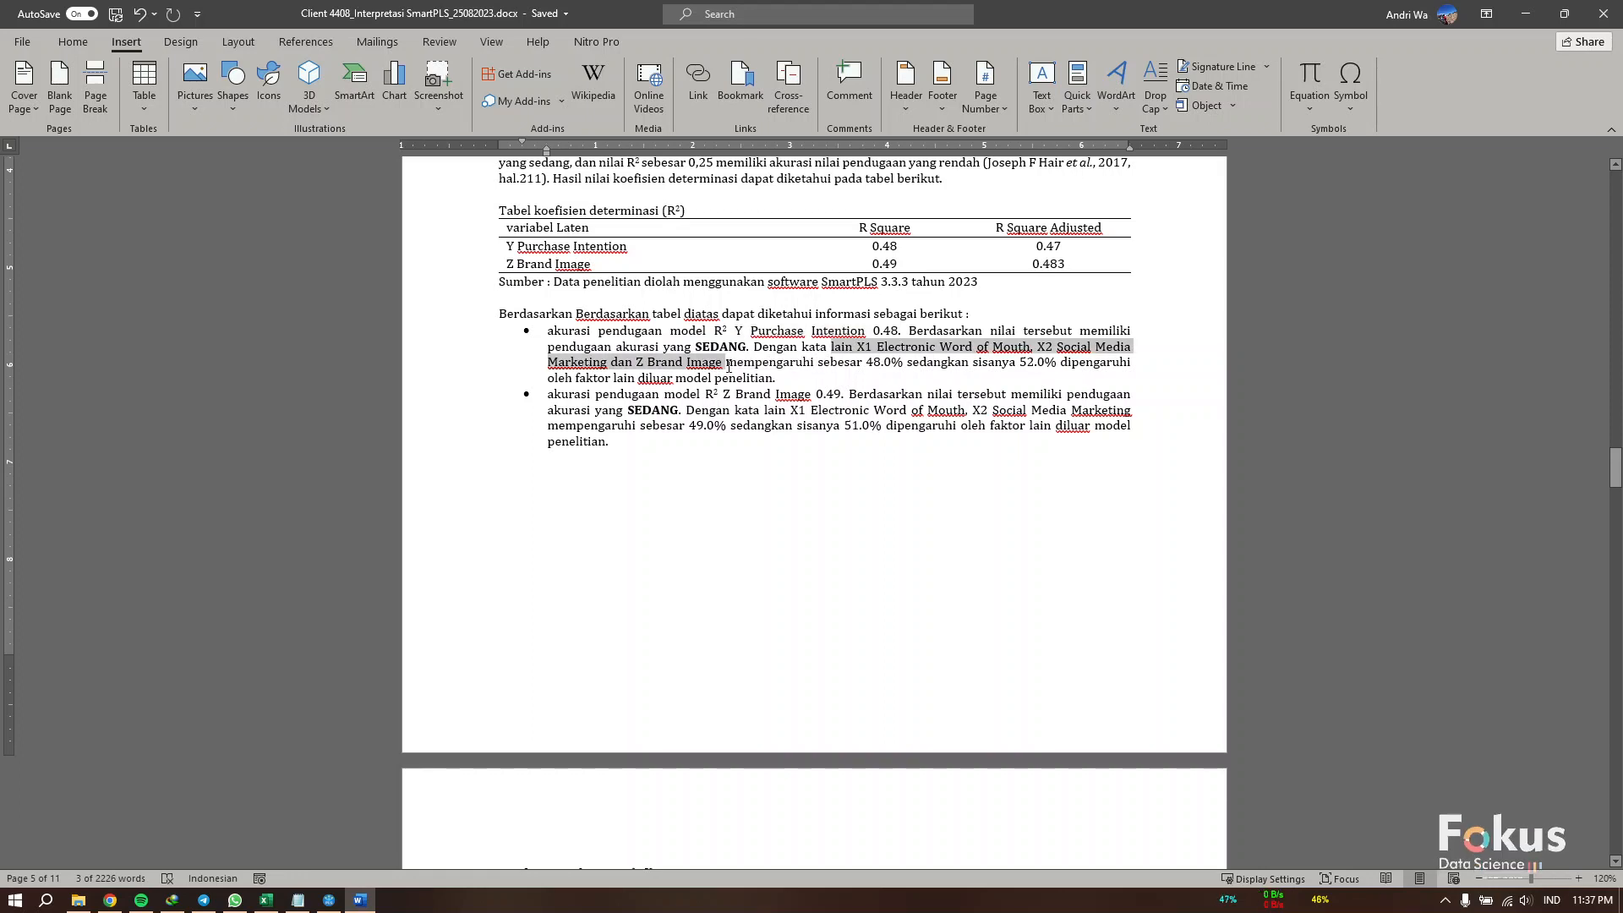
left_click(843, 362)
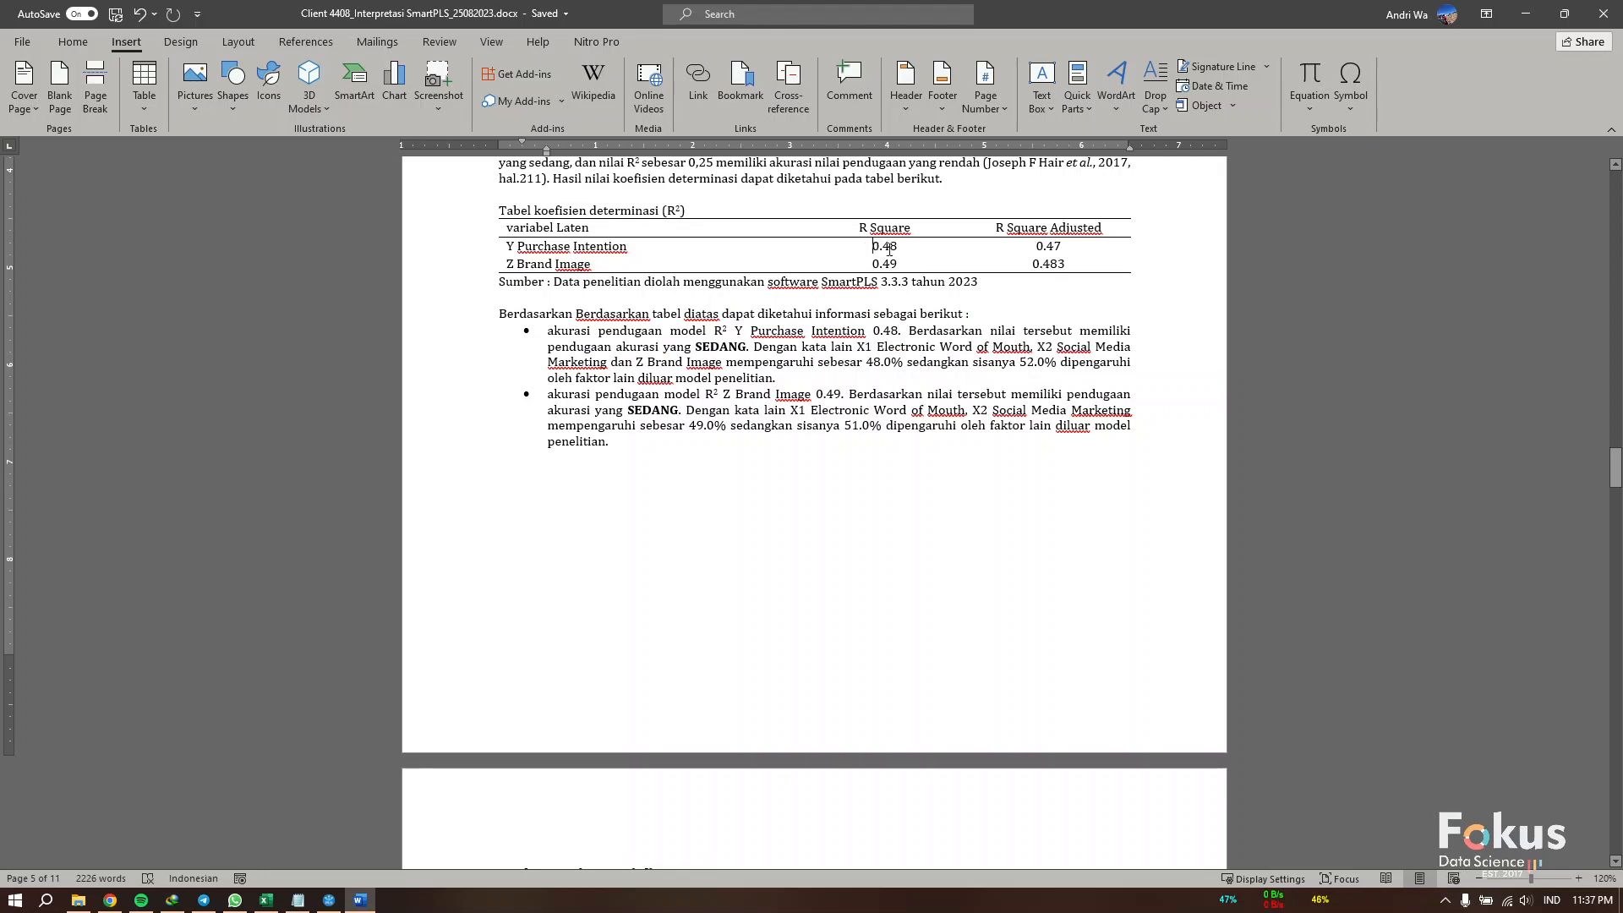
Step: Compare Y Purchase Intention's R Square value with the stated influence percentage, and read the remaining share attributed to factors outside the model
left_click_drag(874, 247, 917, 245)
left_click_drag(866, 362, 905, 362)
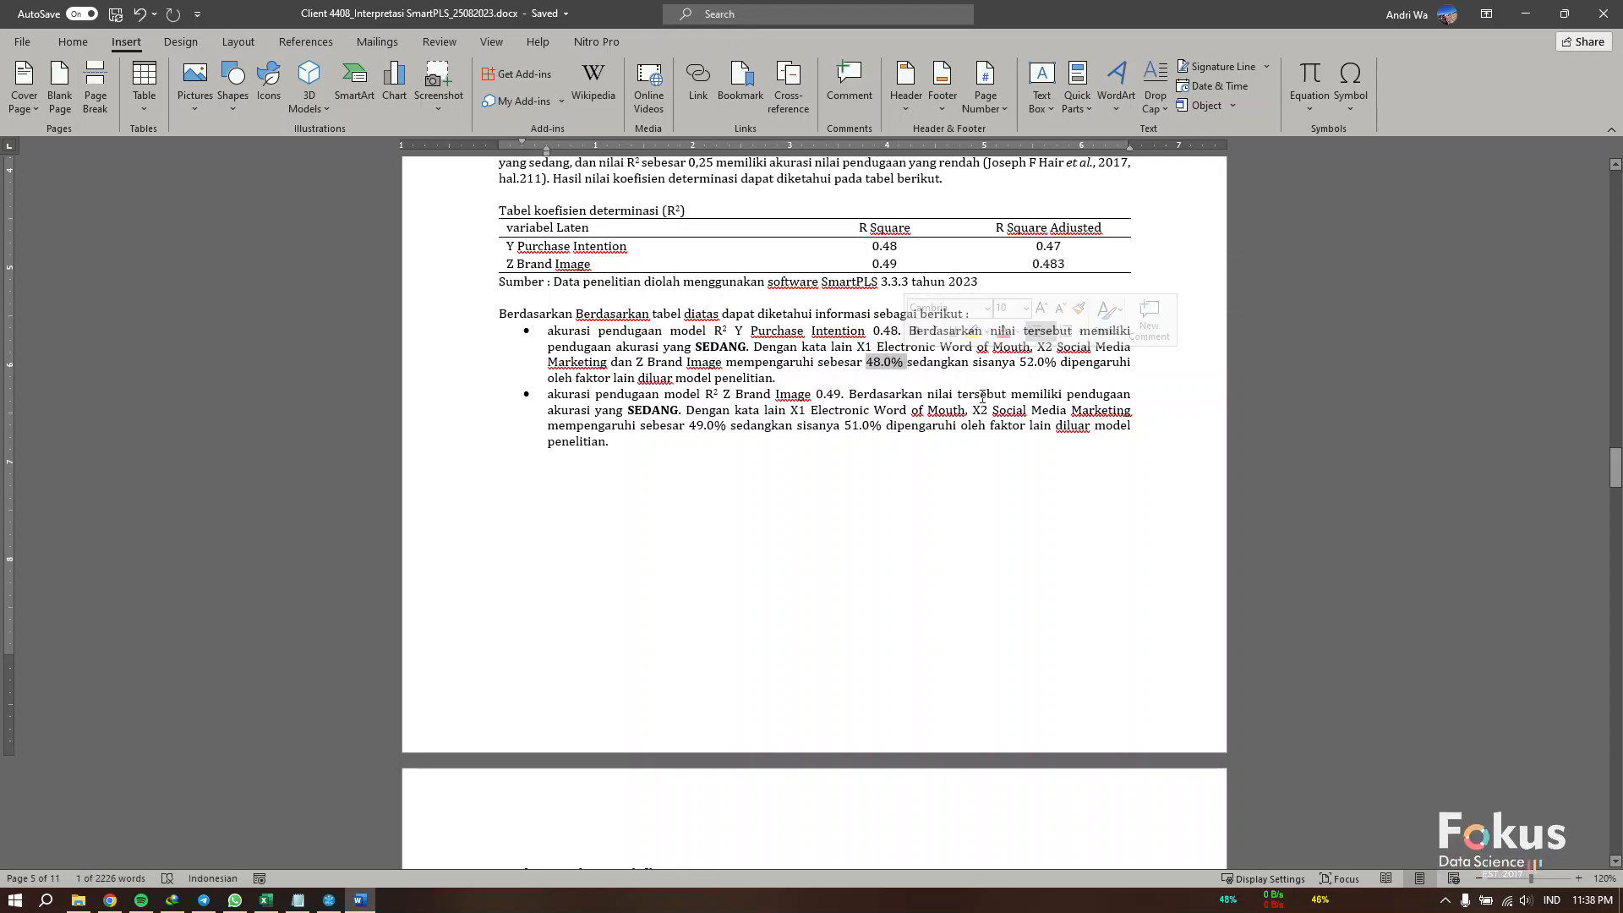
left_click_drag(907, 363, 1044, 363)
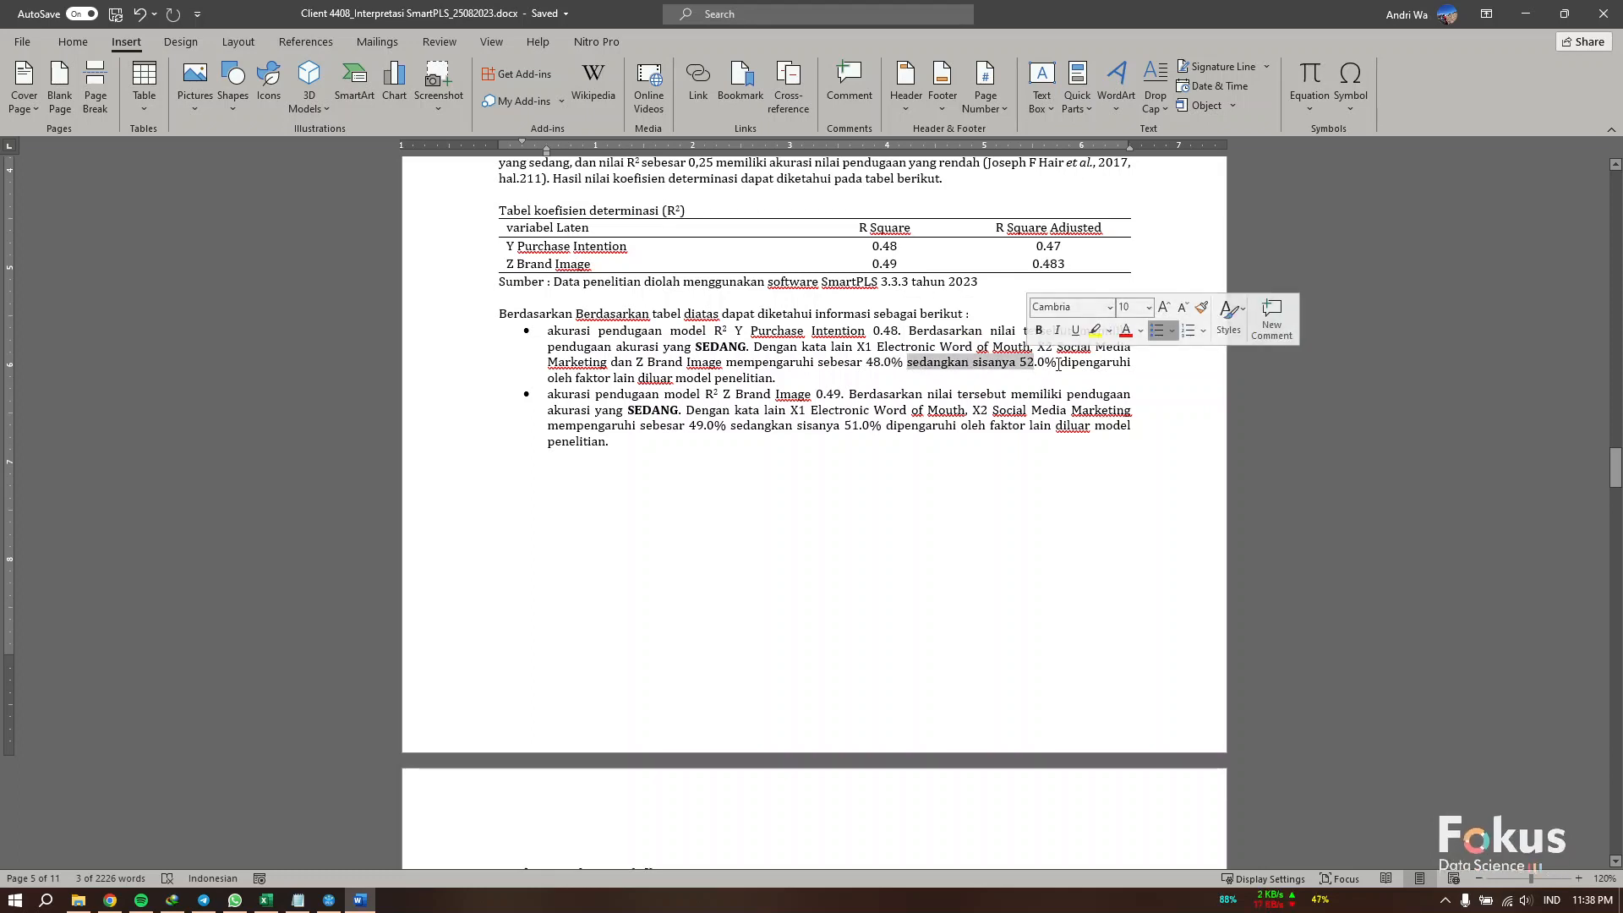
left_click_drag(1060, 363, 1108, 375)
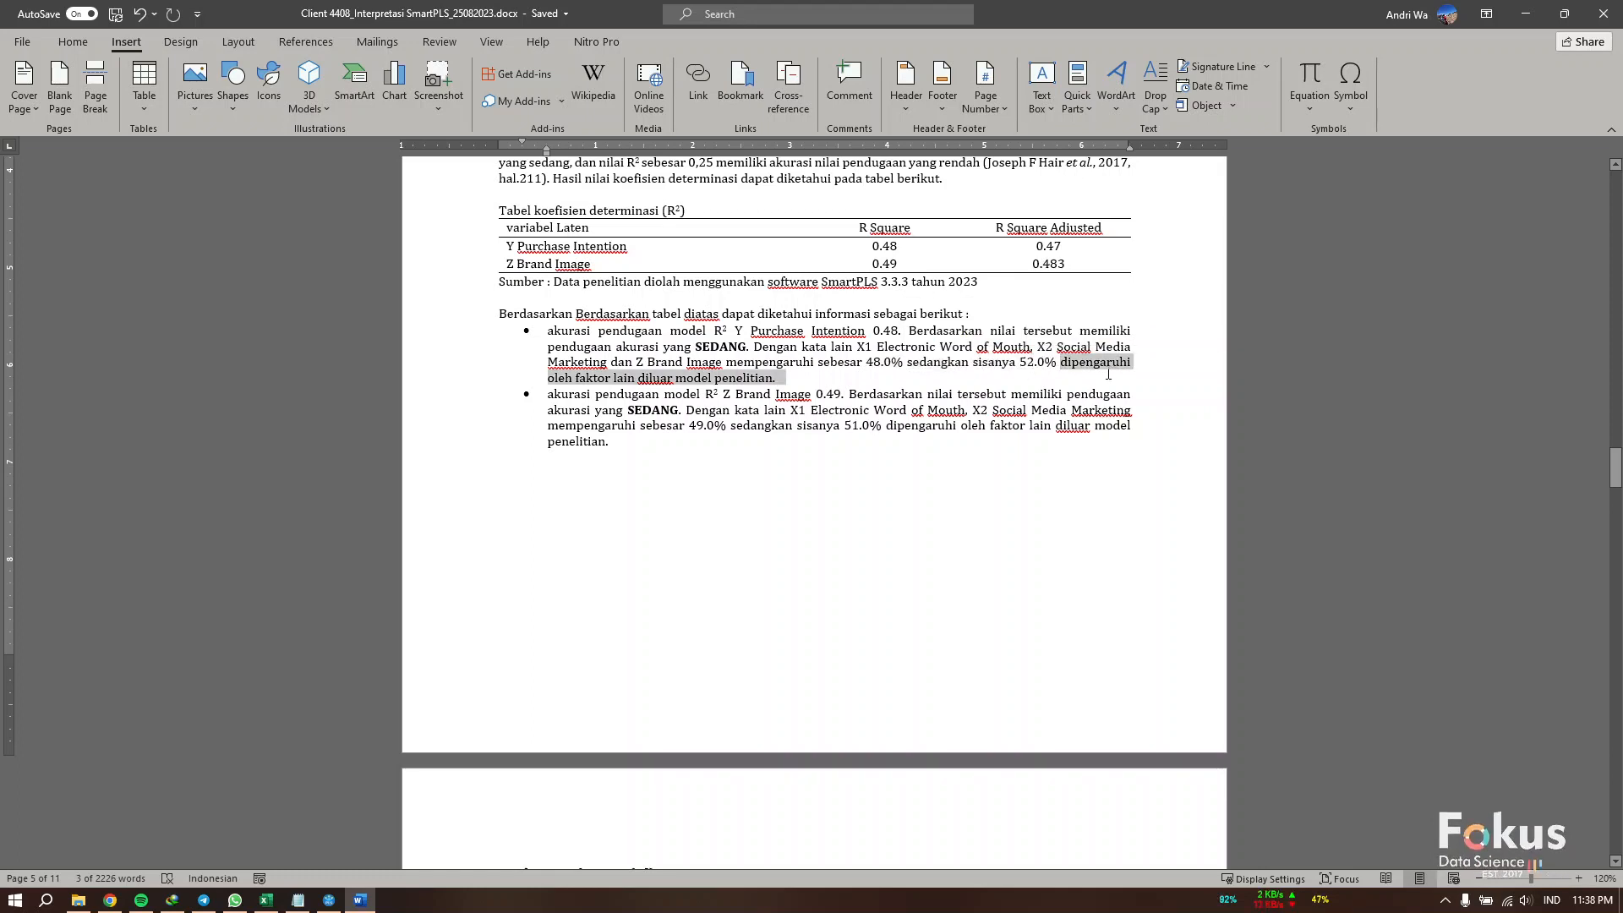
left_click(811, 376)
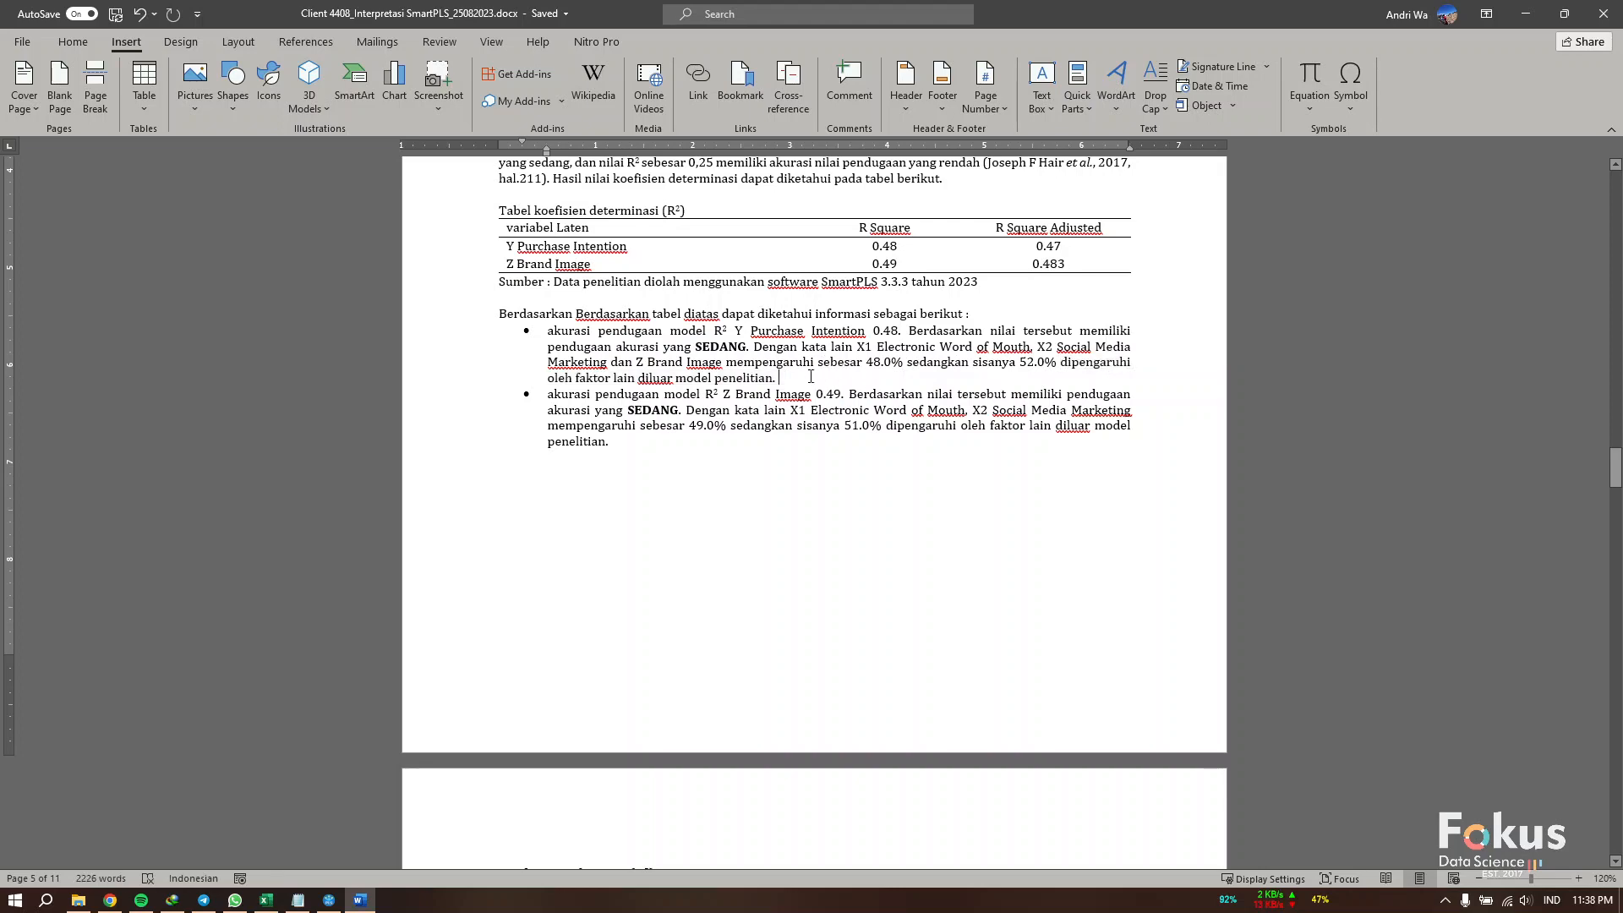
left_click_drag(810, 376, 598, 331)
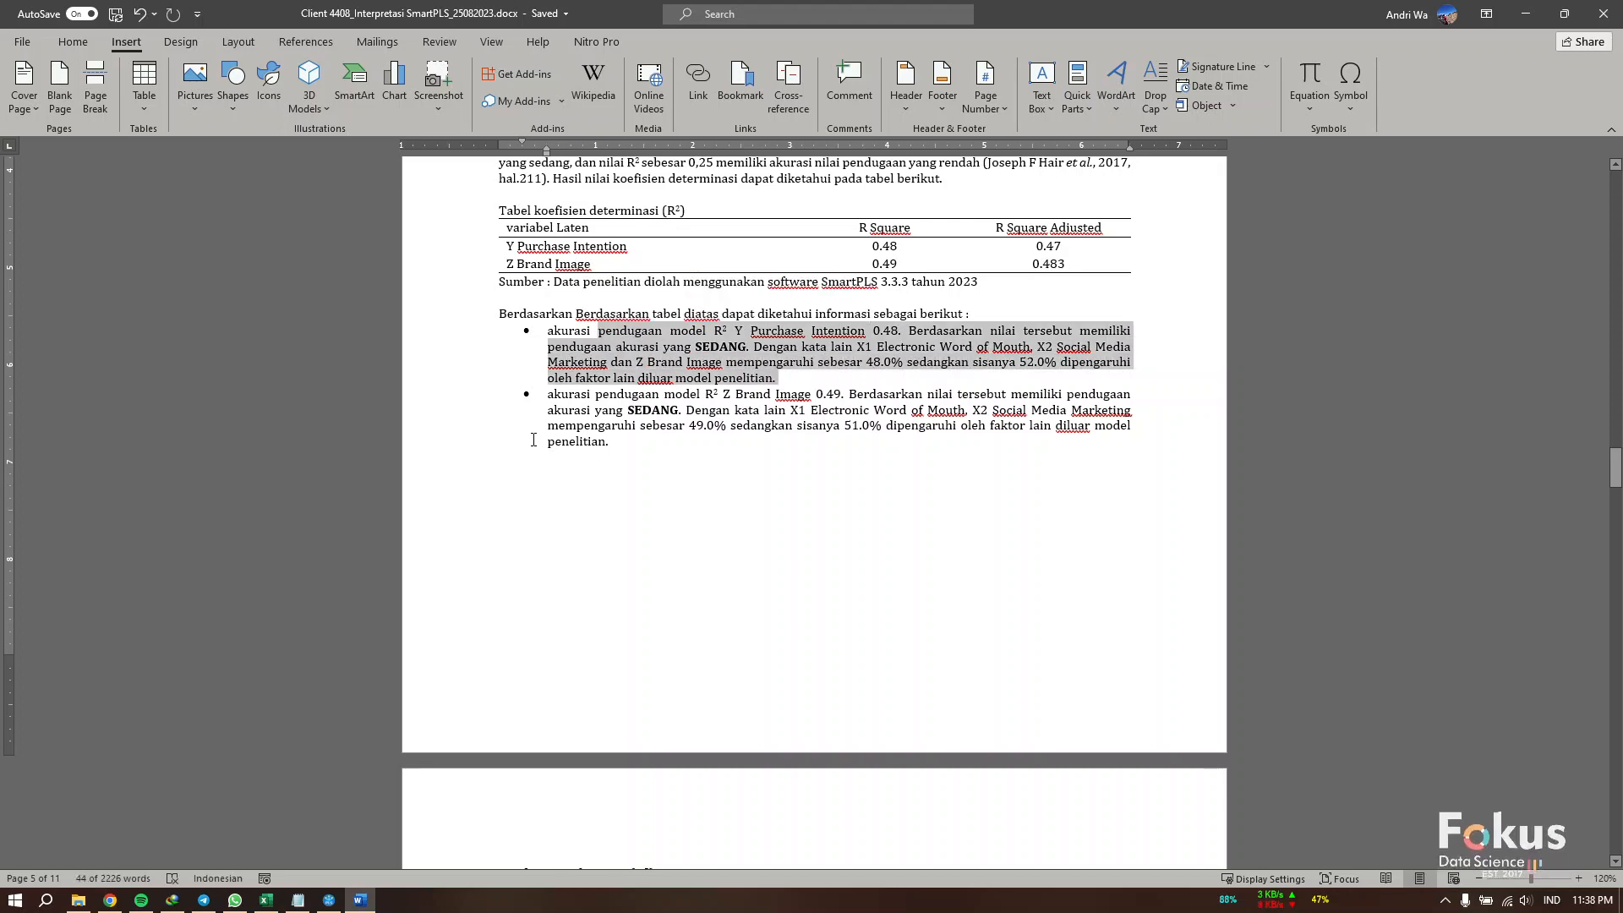
Step: Highlight the explanations of the Predictive relevance (Q²) and Efect size (f²) sections, and review the f² table and its bullets
scroll(553, 435, "down", 8)
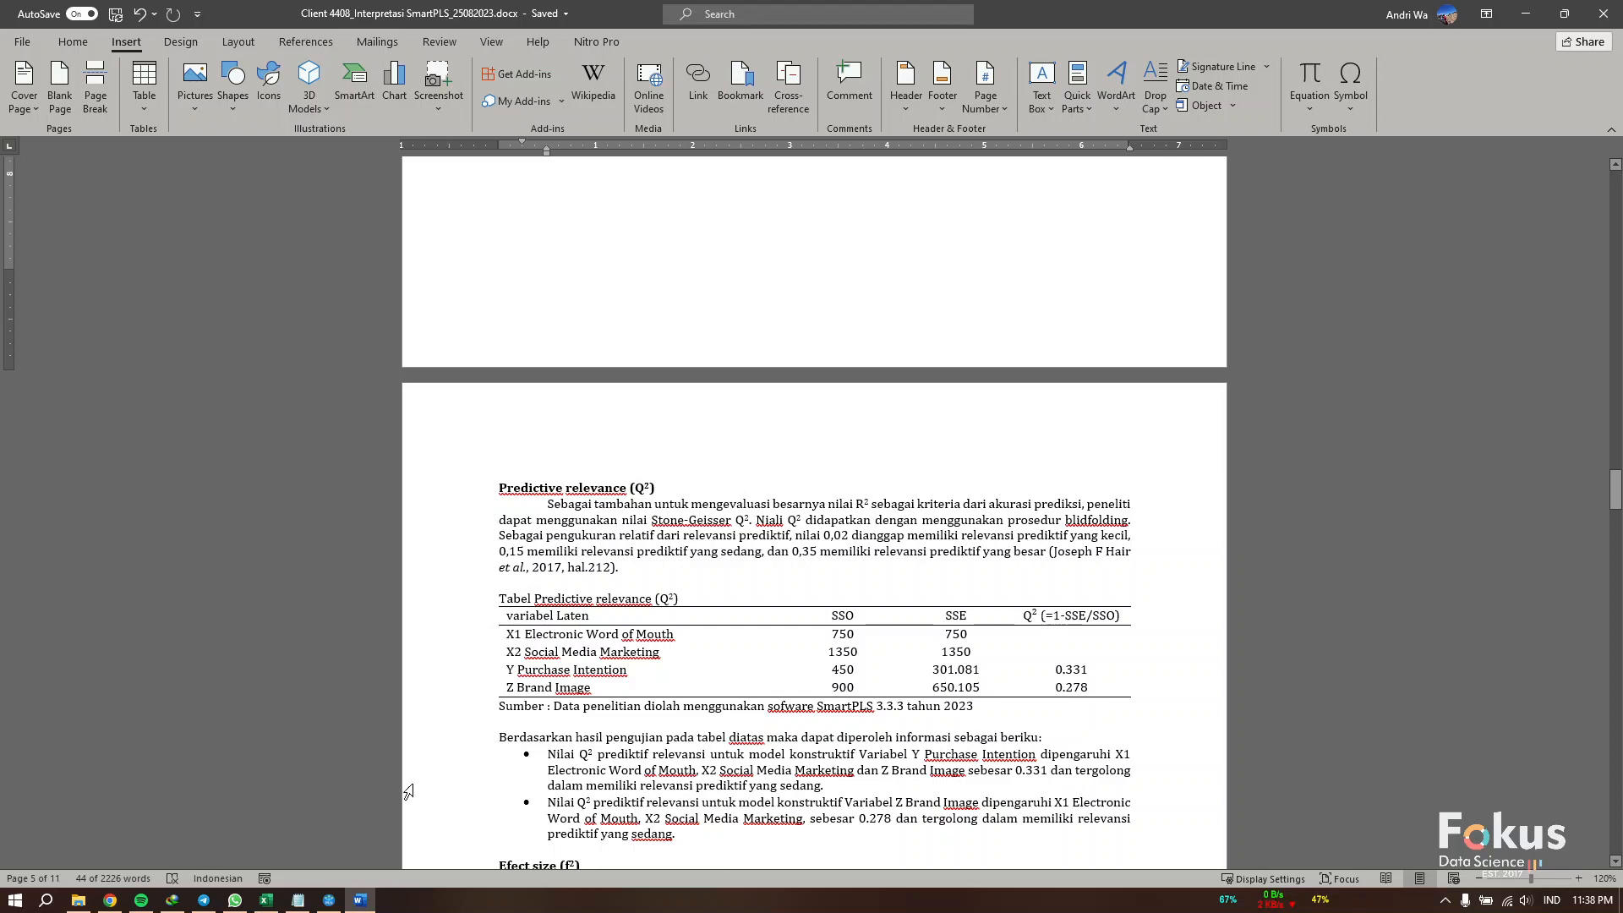
left_click_drag(630, 474, 687, 602)
scroll(686, 600, "down", 4)
scroll(687, 602, "down", 4)
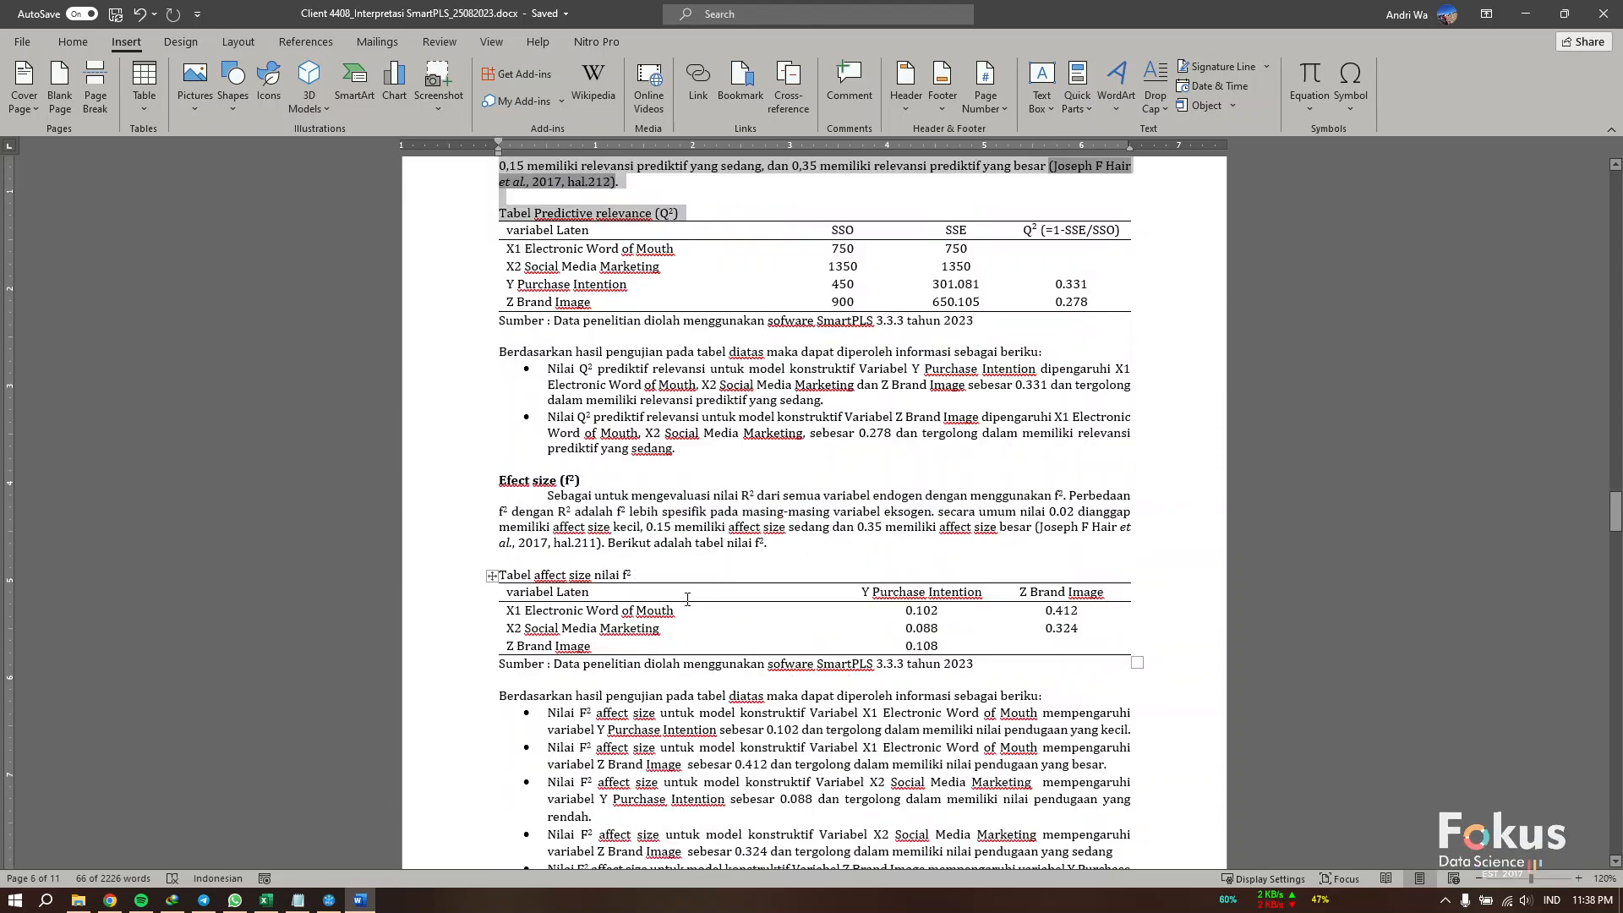
left_click_drag(503, 480, 692, 581)
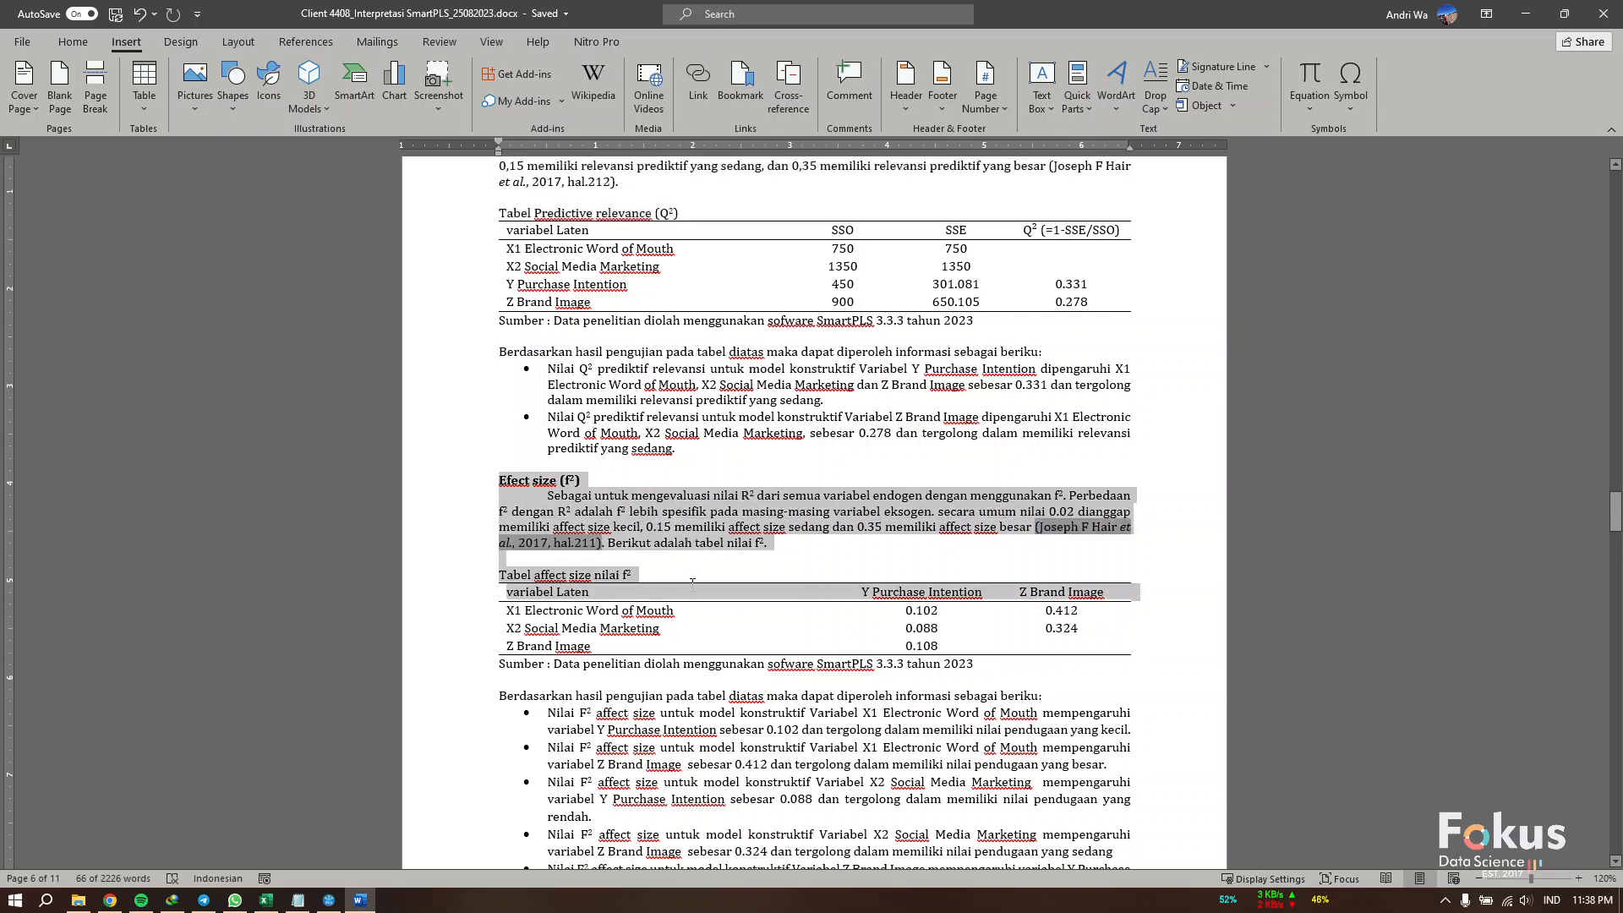
scroll(630, 607, "down", 4)
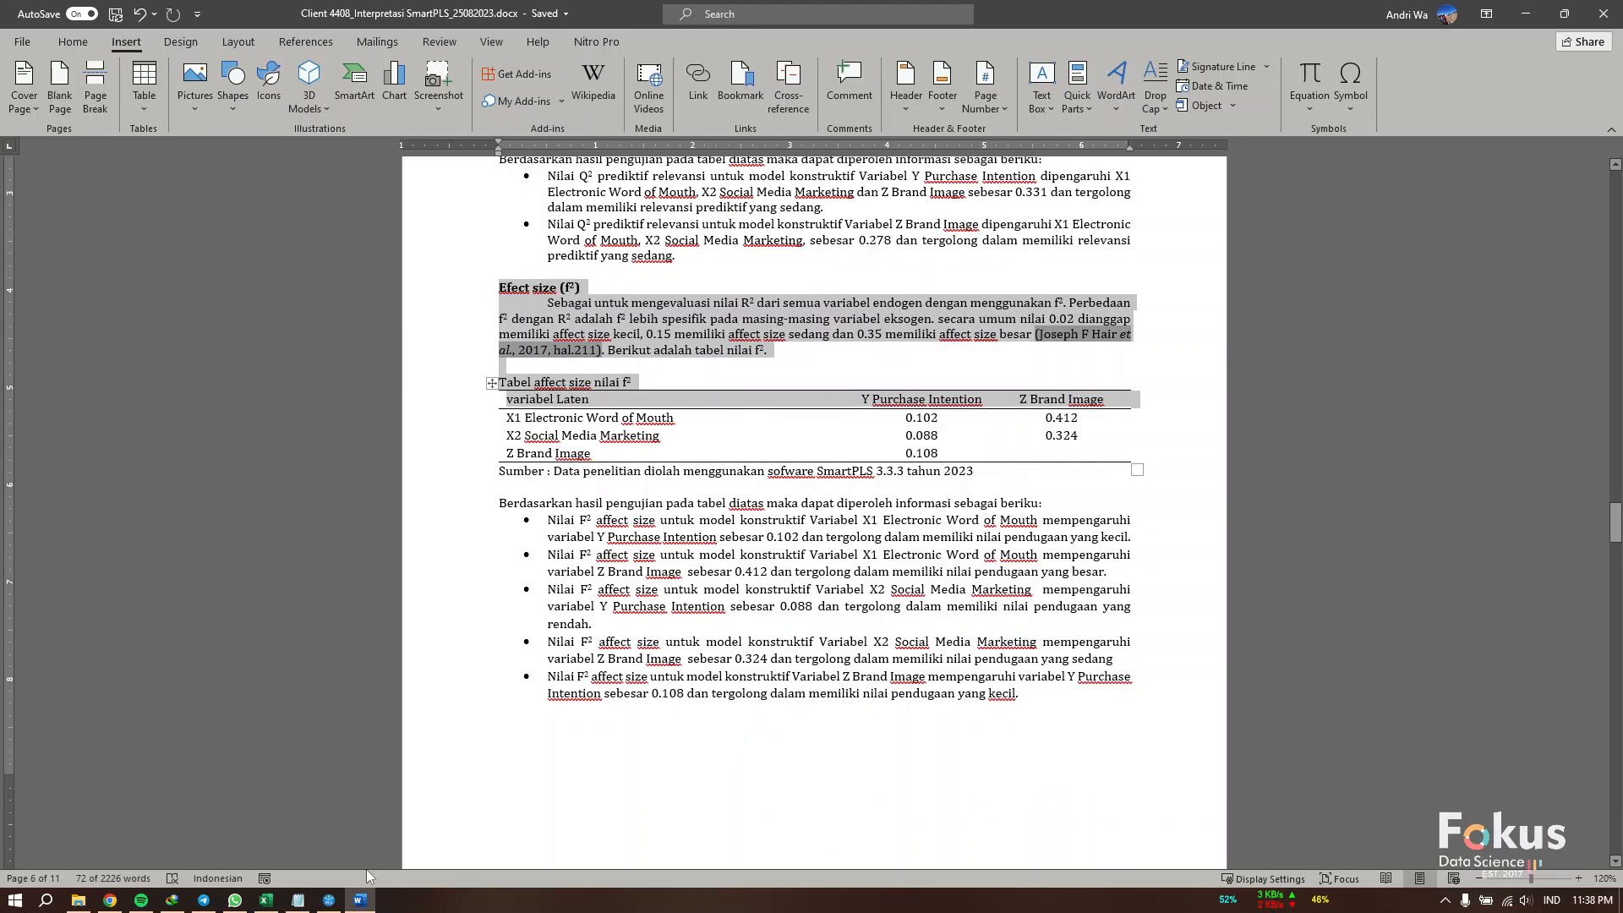
Step: Switch to SmartPLS, show the f Square matrix, and return to the Word document
left_click(329, 900)
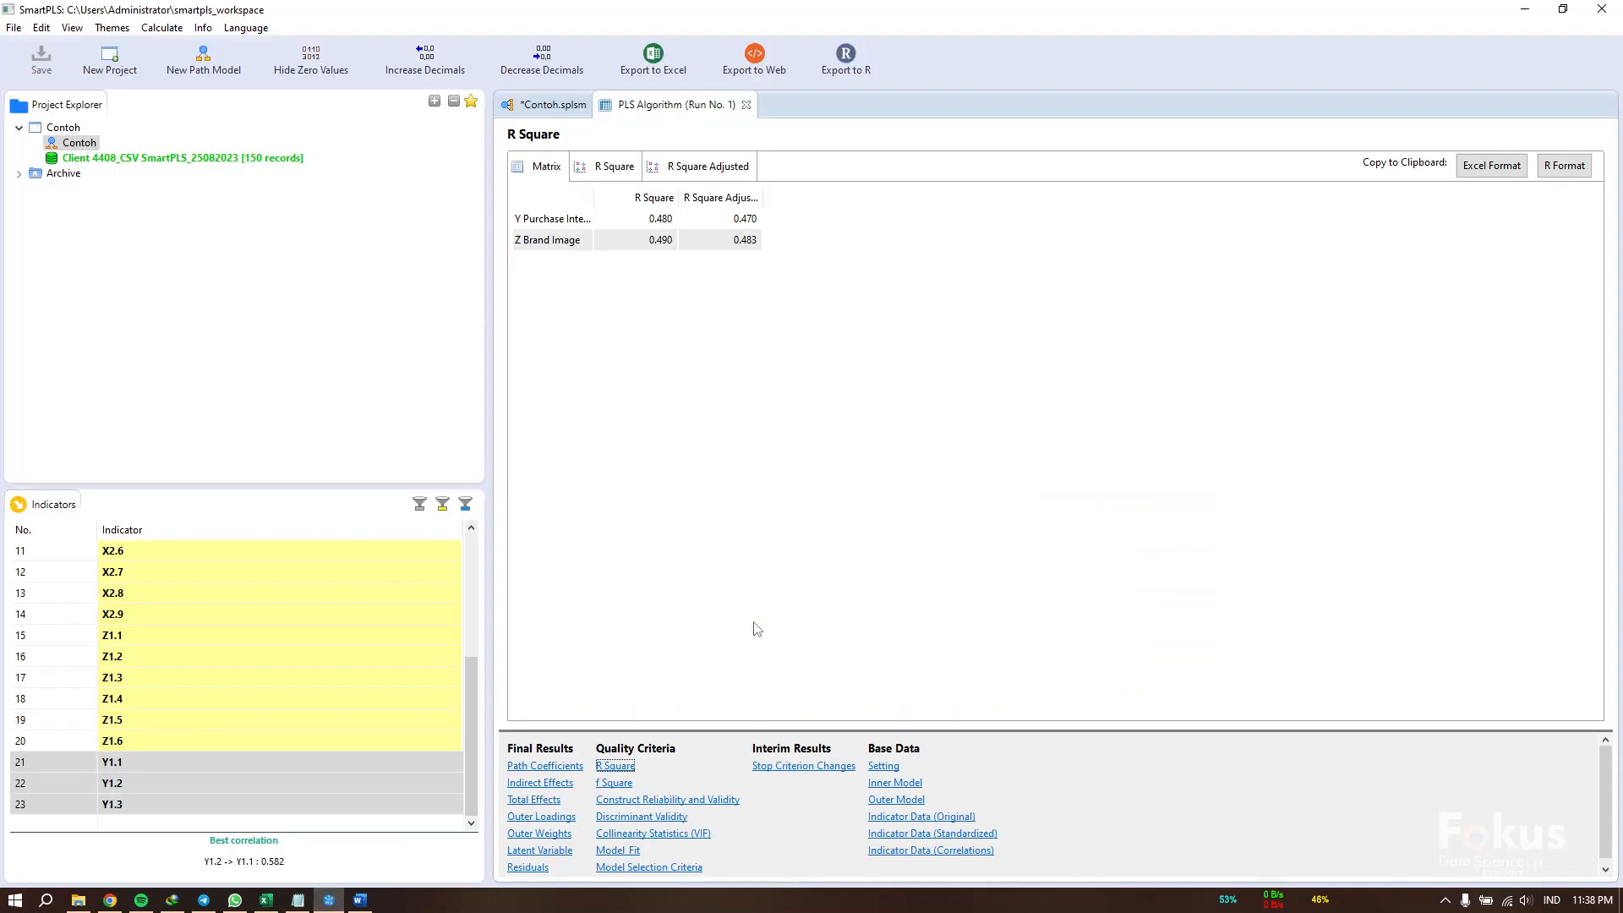
left_click(606, 784)
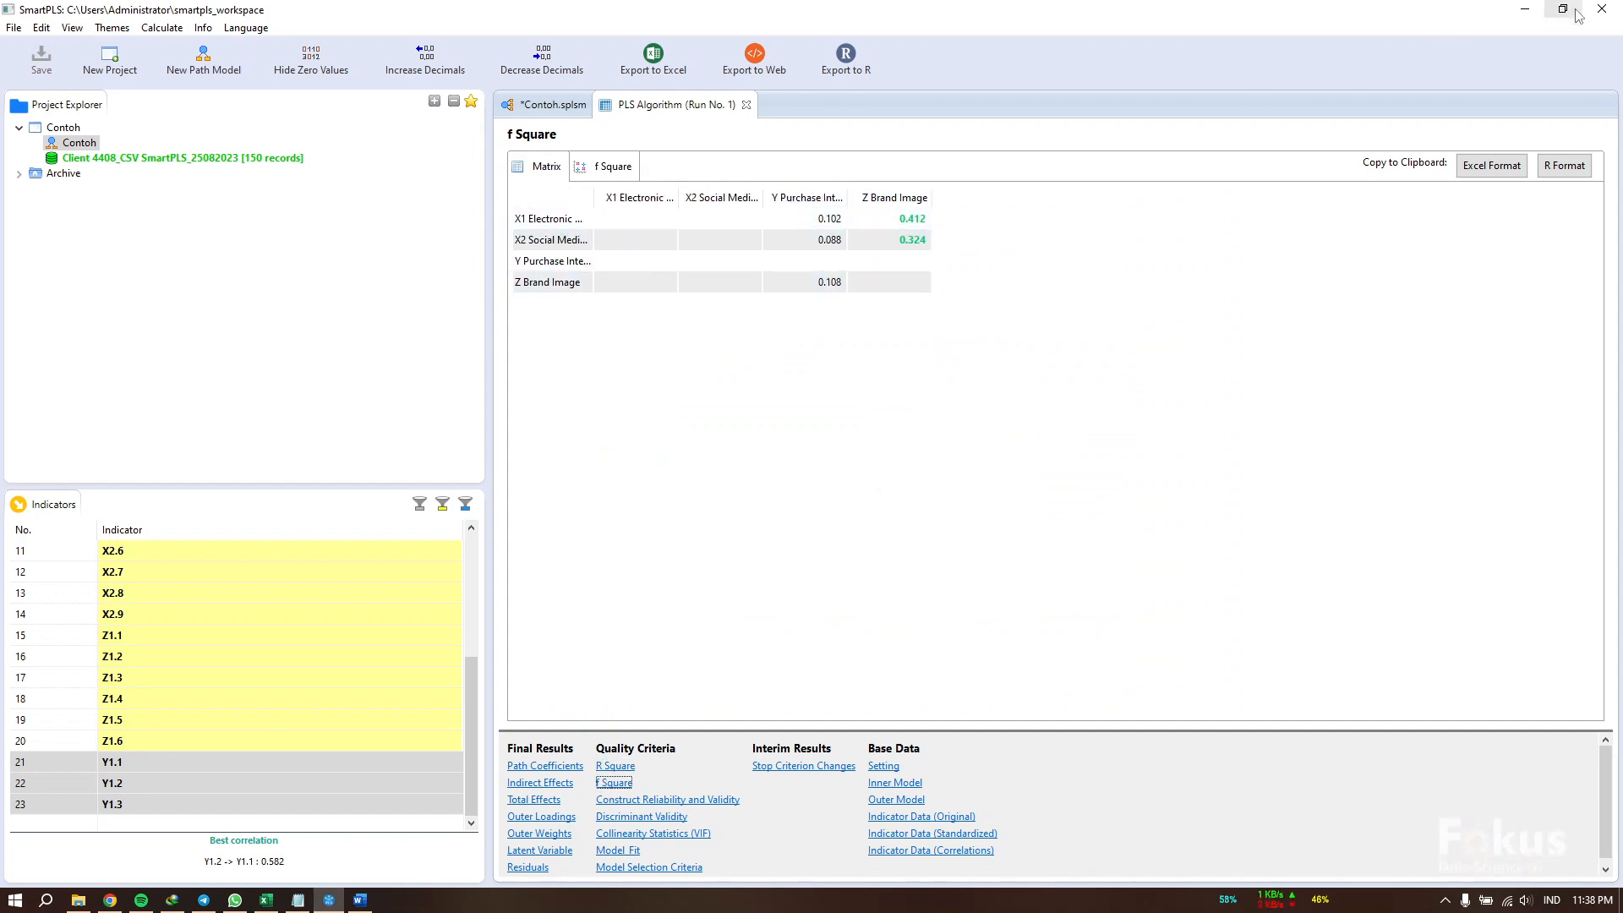
left_click(1525, 10)
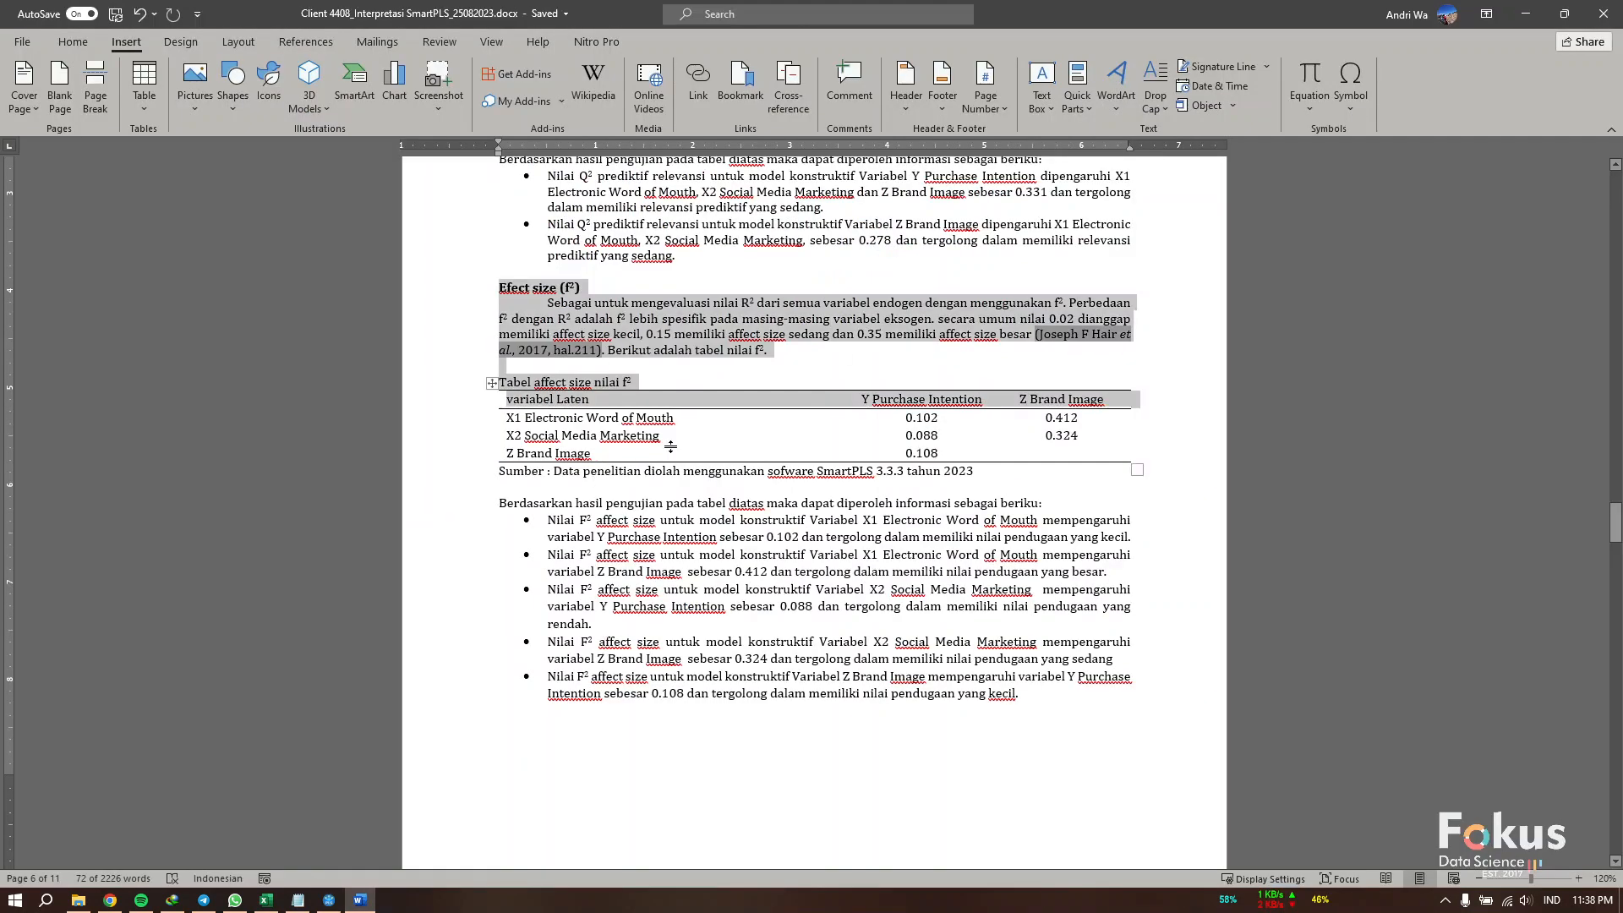
Step: Highlight X1 Electronic Word of Mouth, the endogenous variable headers, and X1's f² value for Y Purchase Intention in the table
left_click_drag(683, 421, 492, 426)
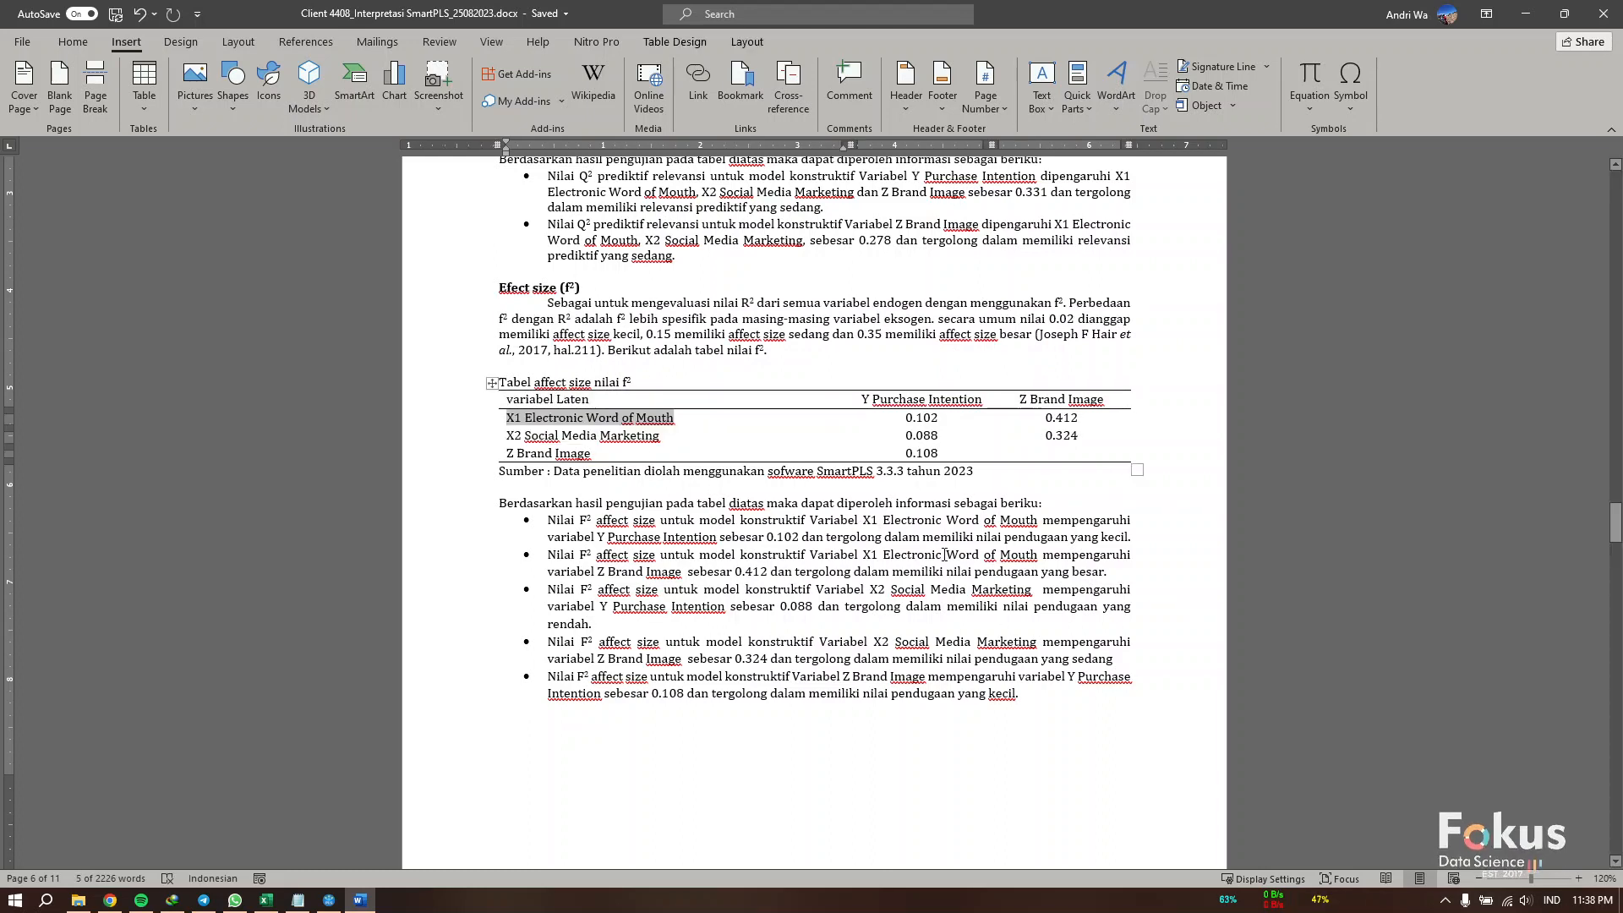
left_click(844, 526)
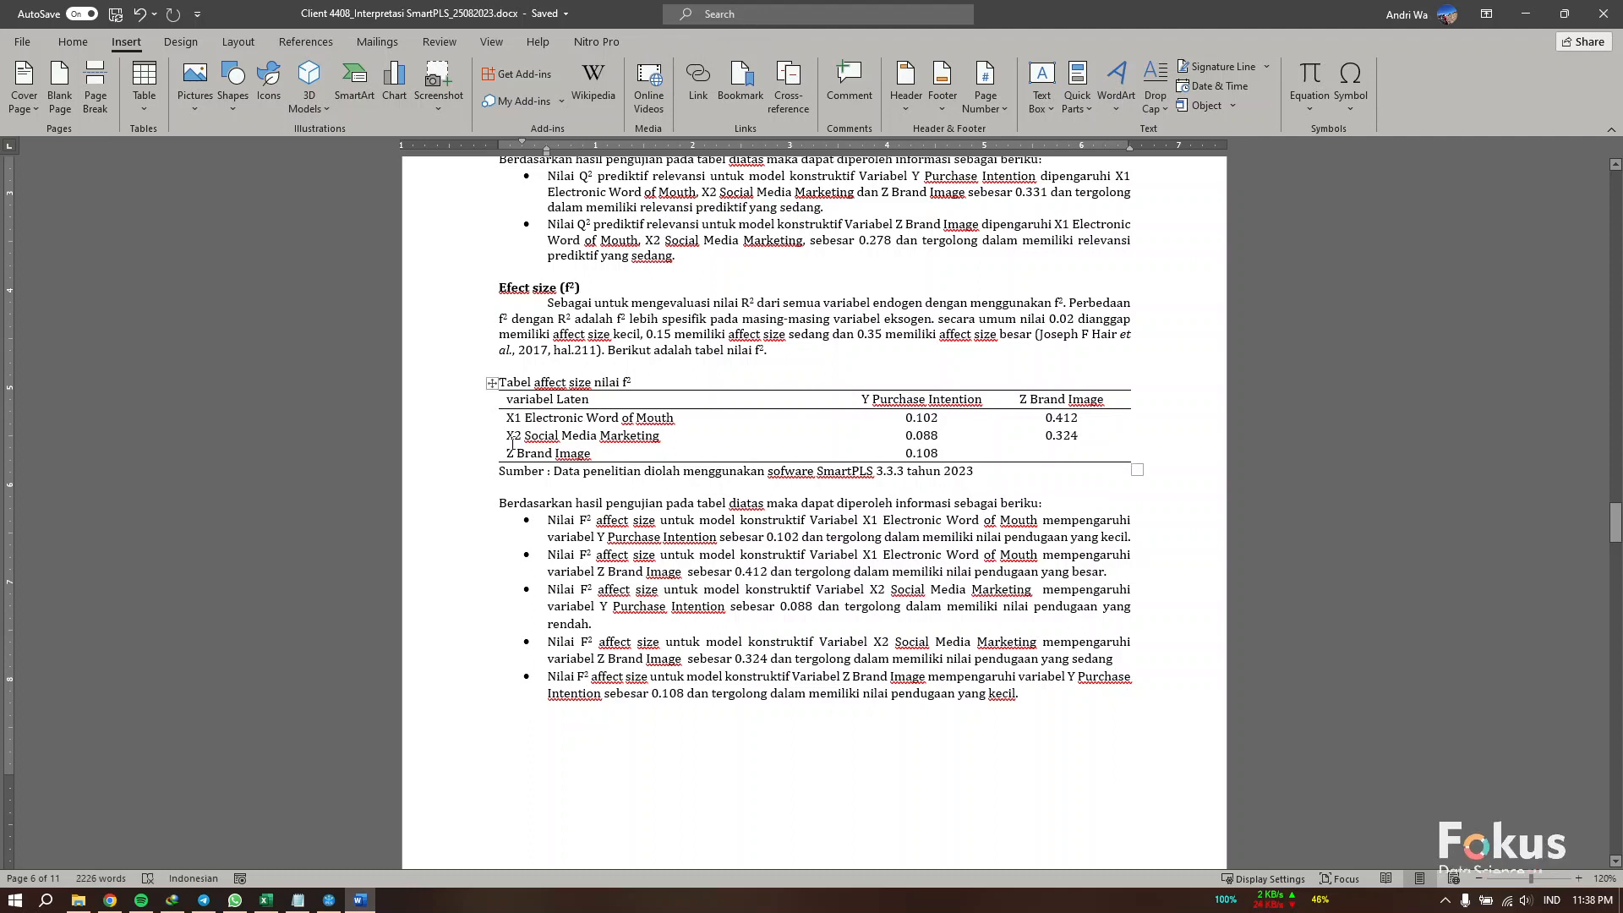
left_click_drag(507, 418, 675, 418)
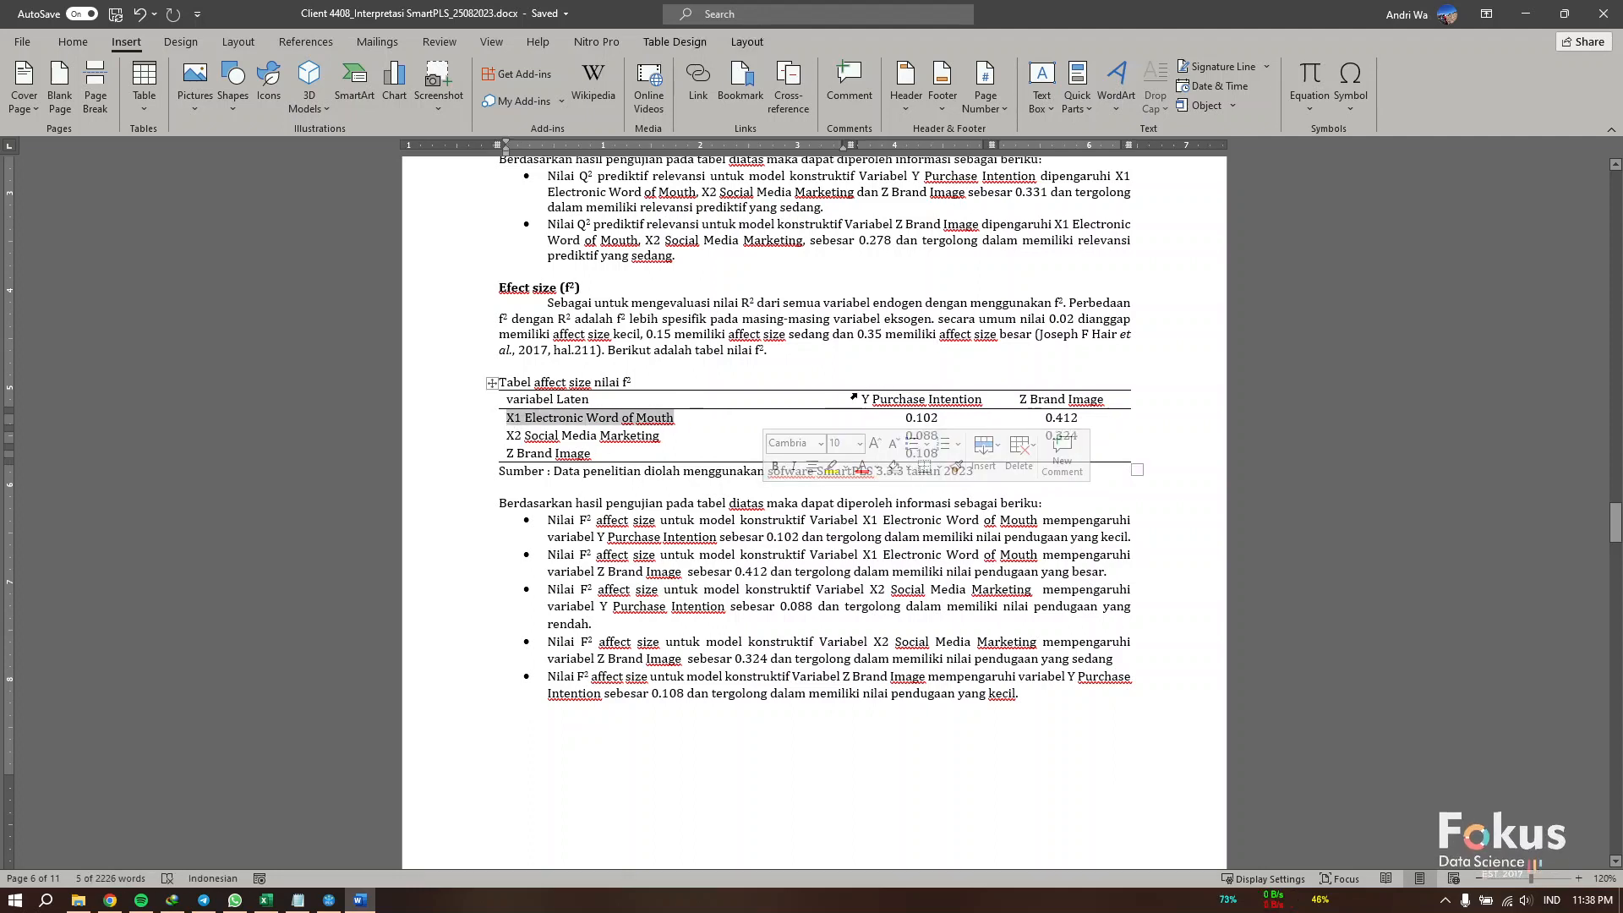
left_click_drag(861, 399, 1075, 400)
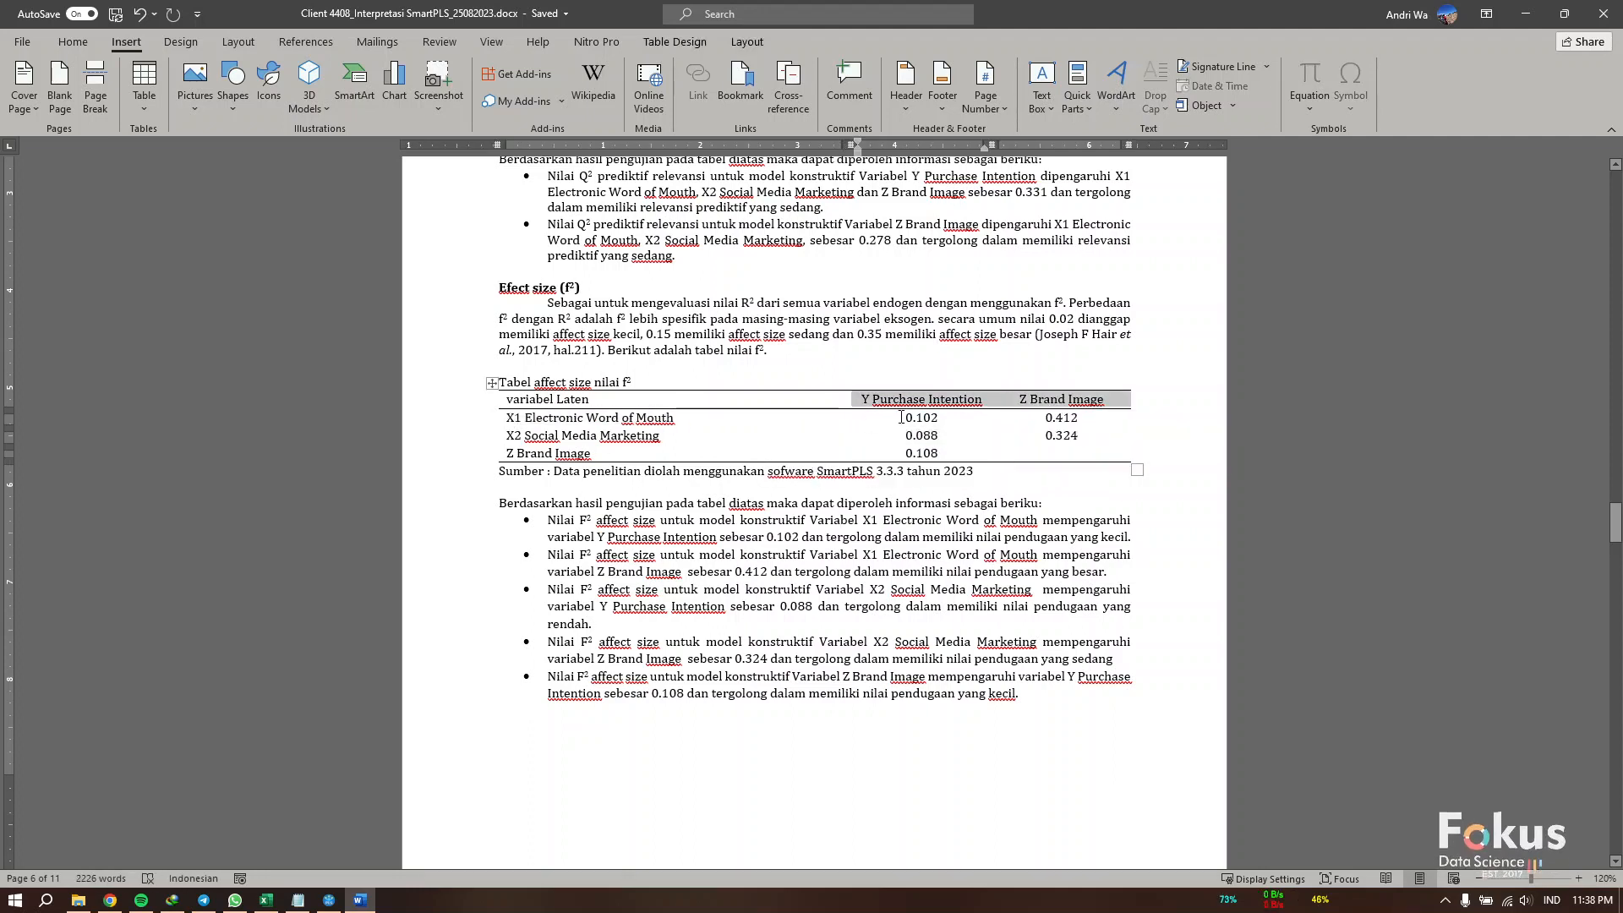
left_click_drag(880, 419, 941, 414)
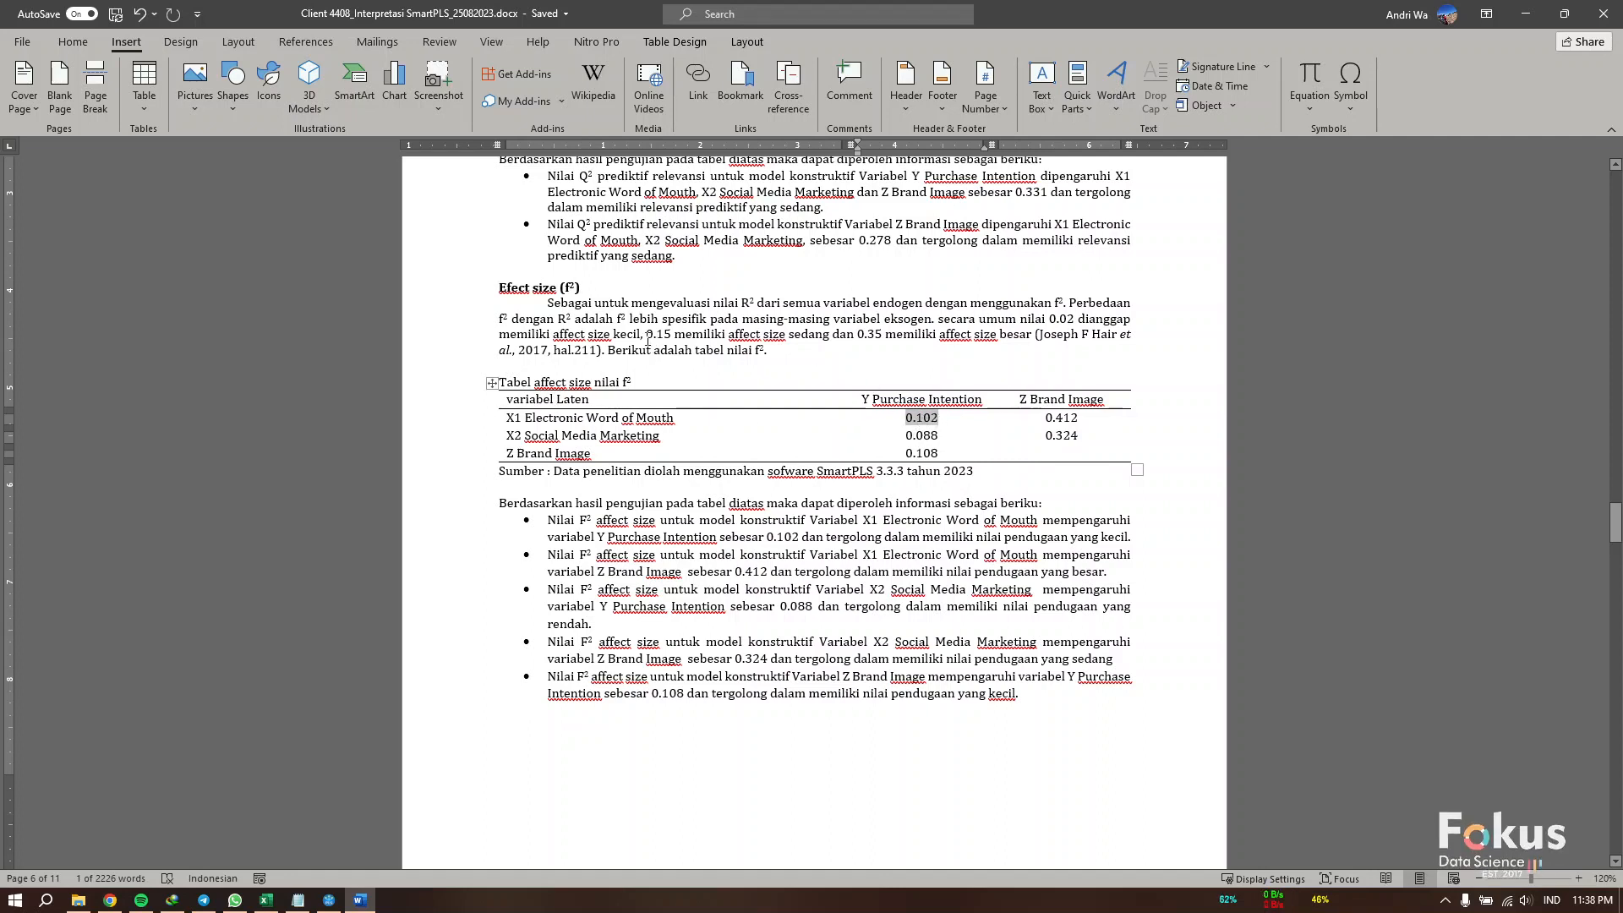
Step: Compare X1's effect size on Y Purchase Intention with the 0.15 medium-effect threshold in the Efect size explanation
left_click_drag(646, 335, 674, 338)
left_click(673, 336)
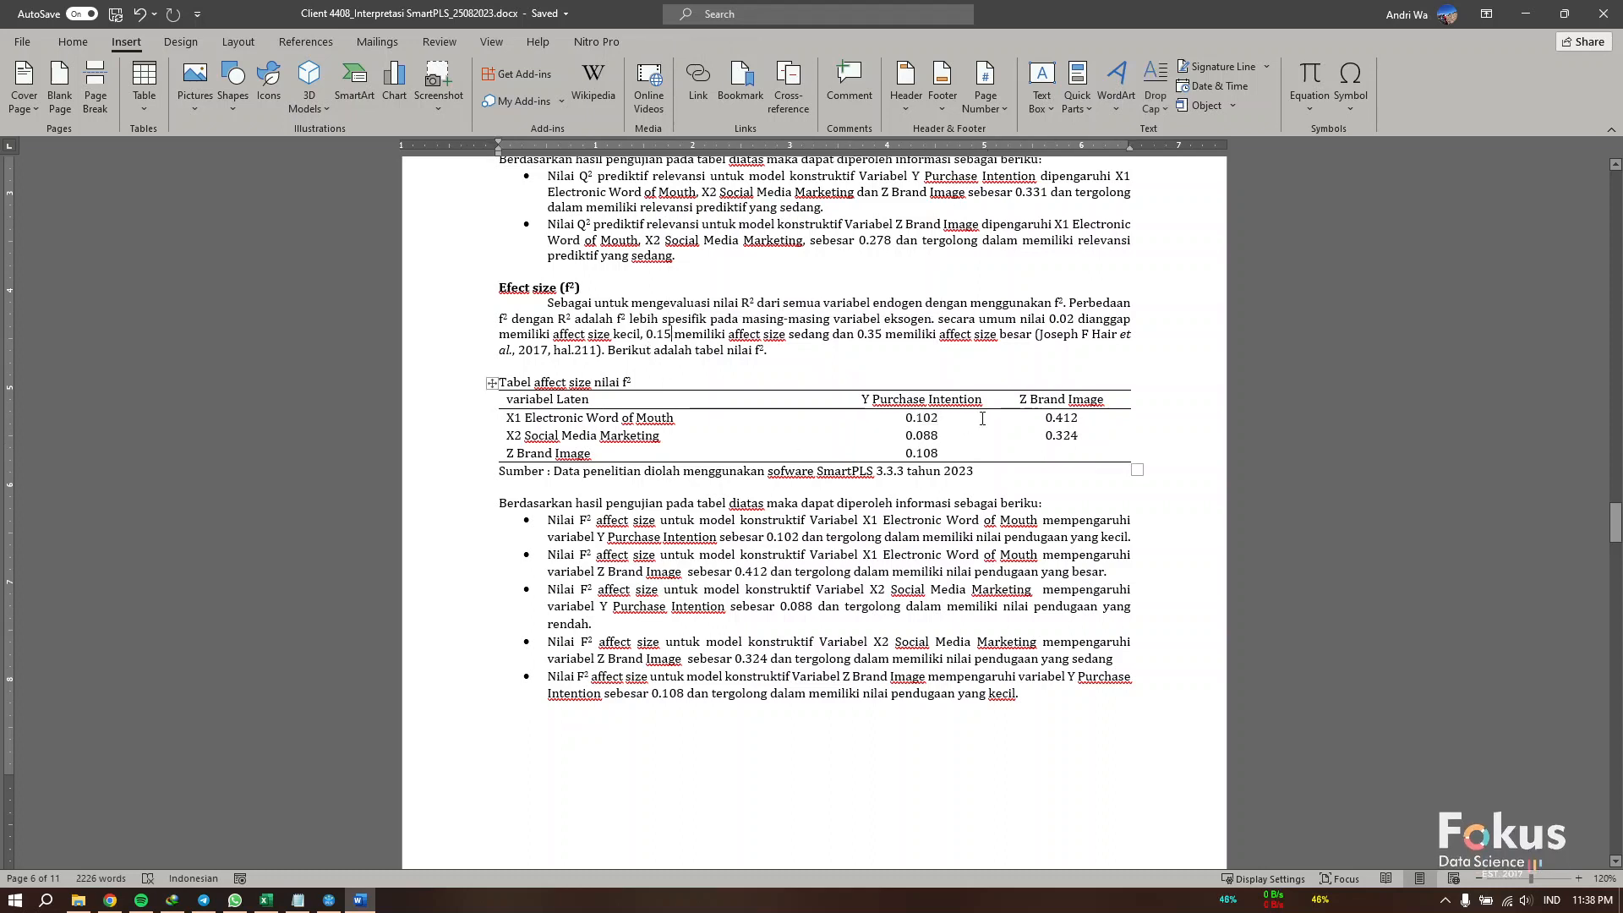
left_click_drag(958, 417, 549, 401)
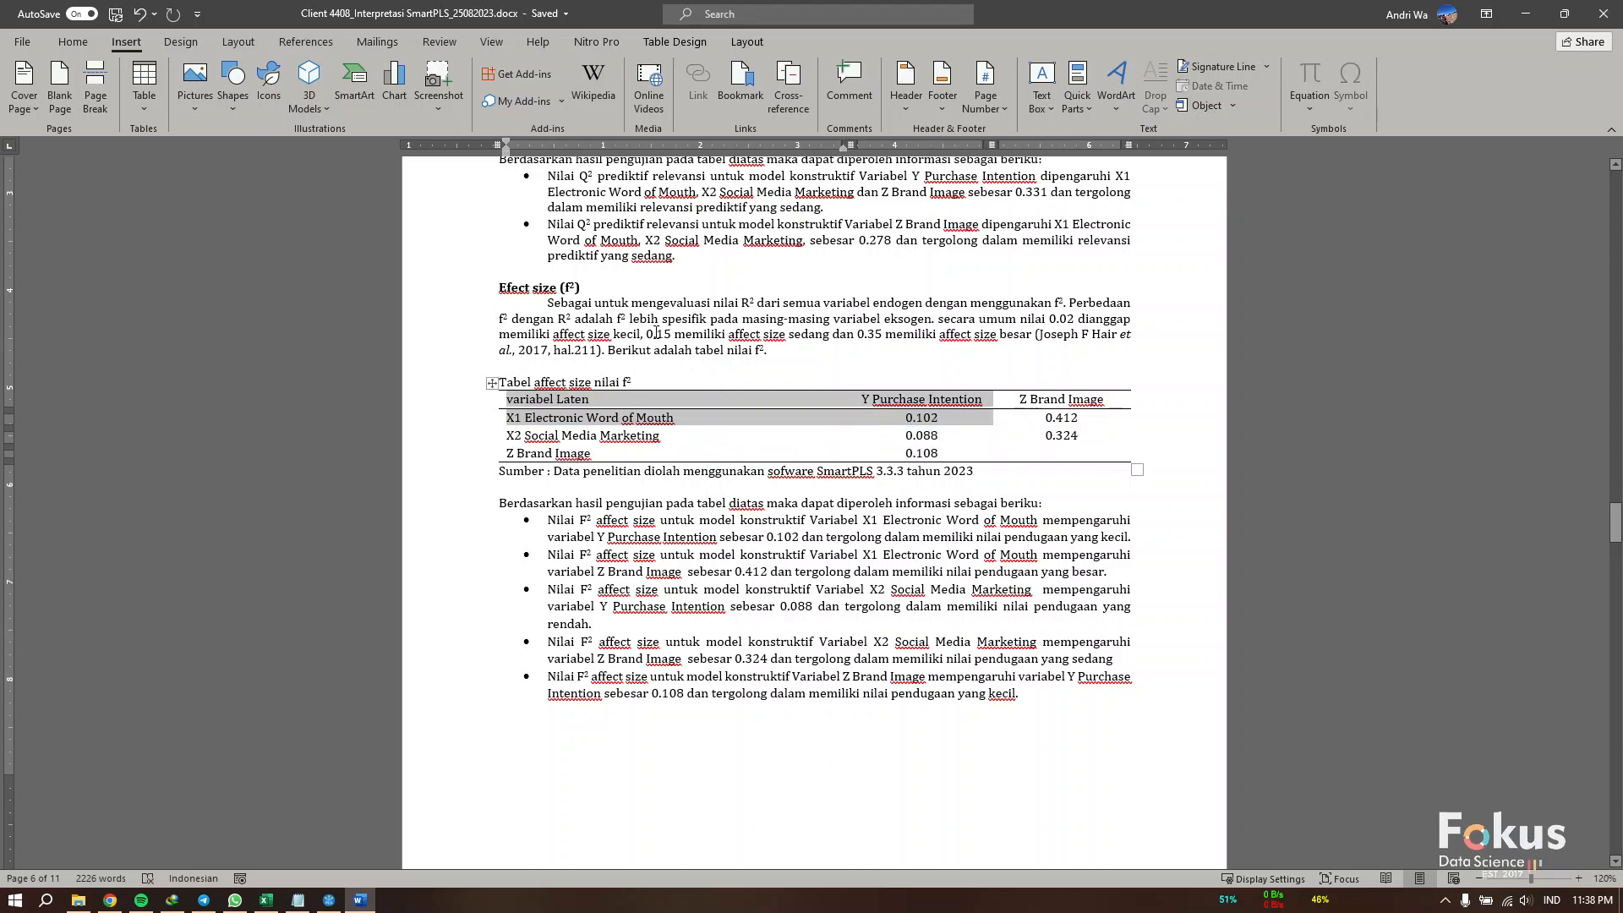
left_click_drag(656, 333, 673, 335)
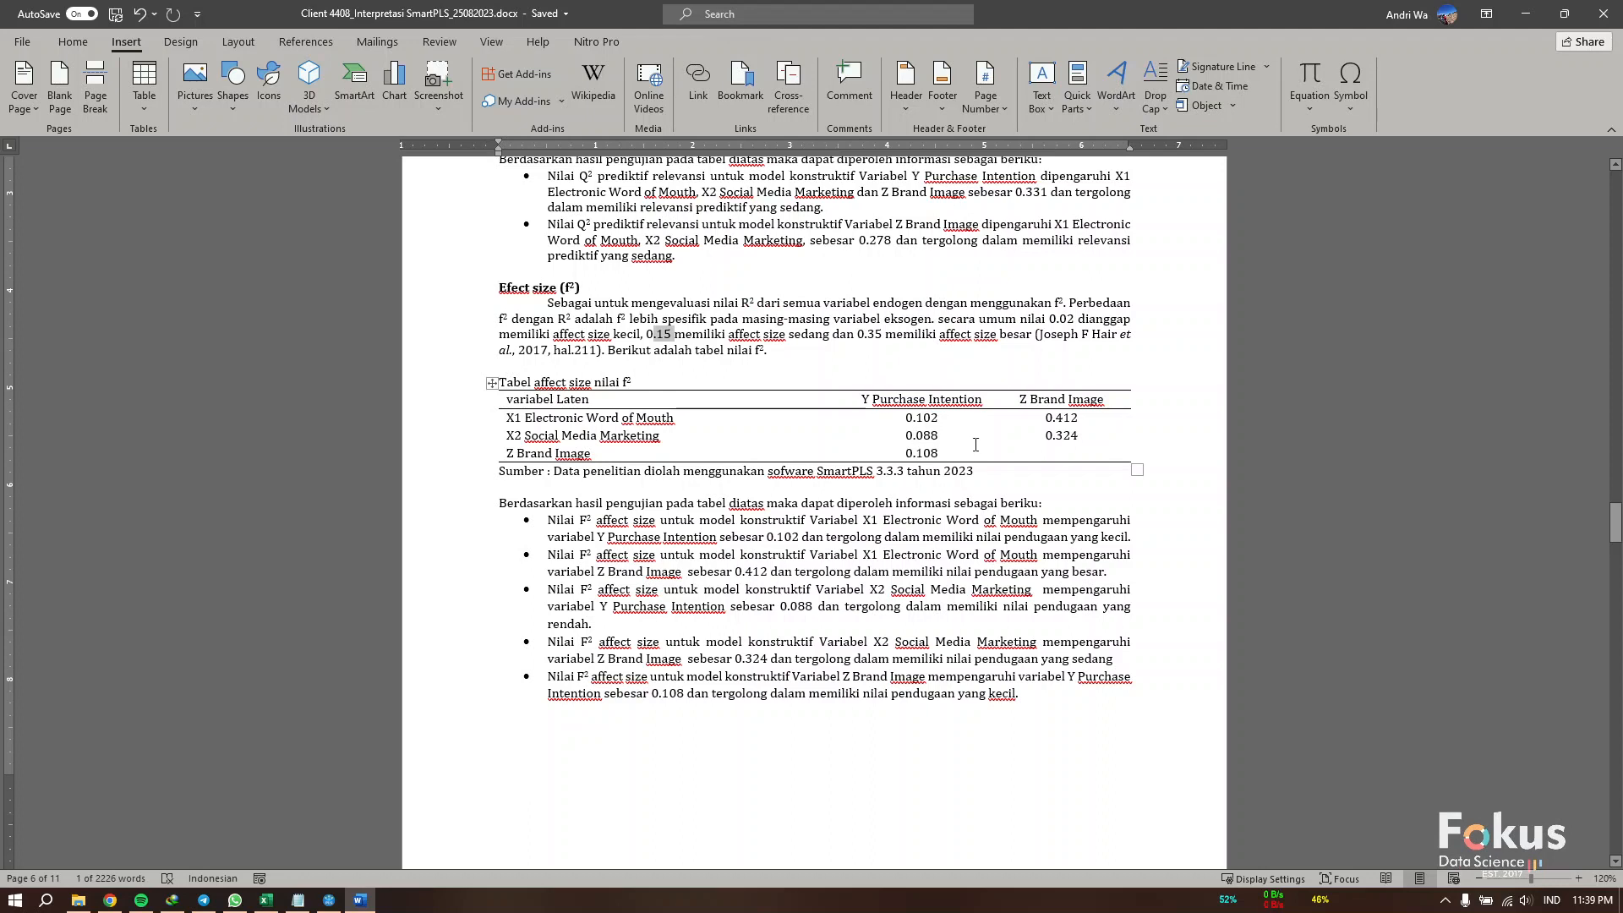
Step: Highlight X1 Electronic Word of Mouth, the Z Brand Image header and their f² value, and compare it with the effect-size thresholds
left_click(504, 417)
triple_click(1056, 401)
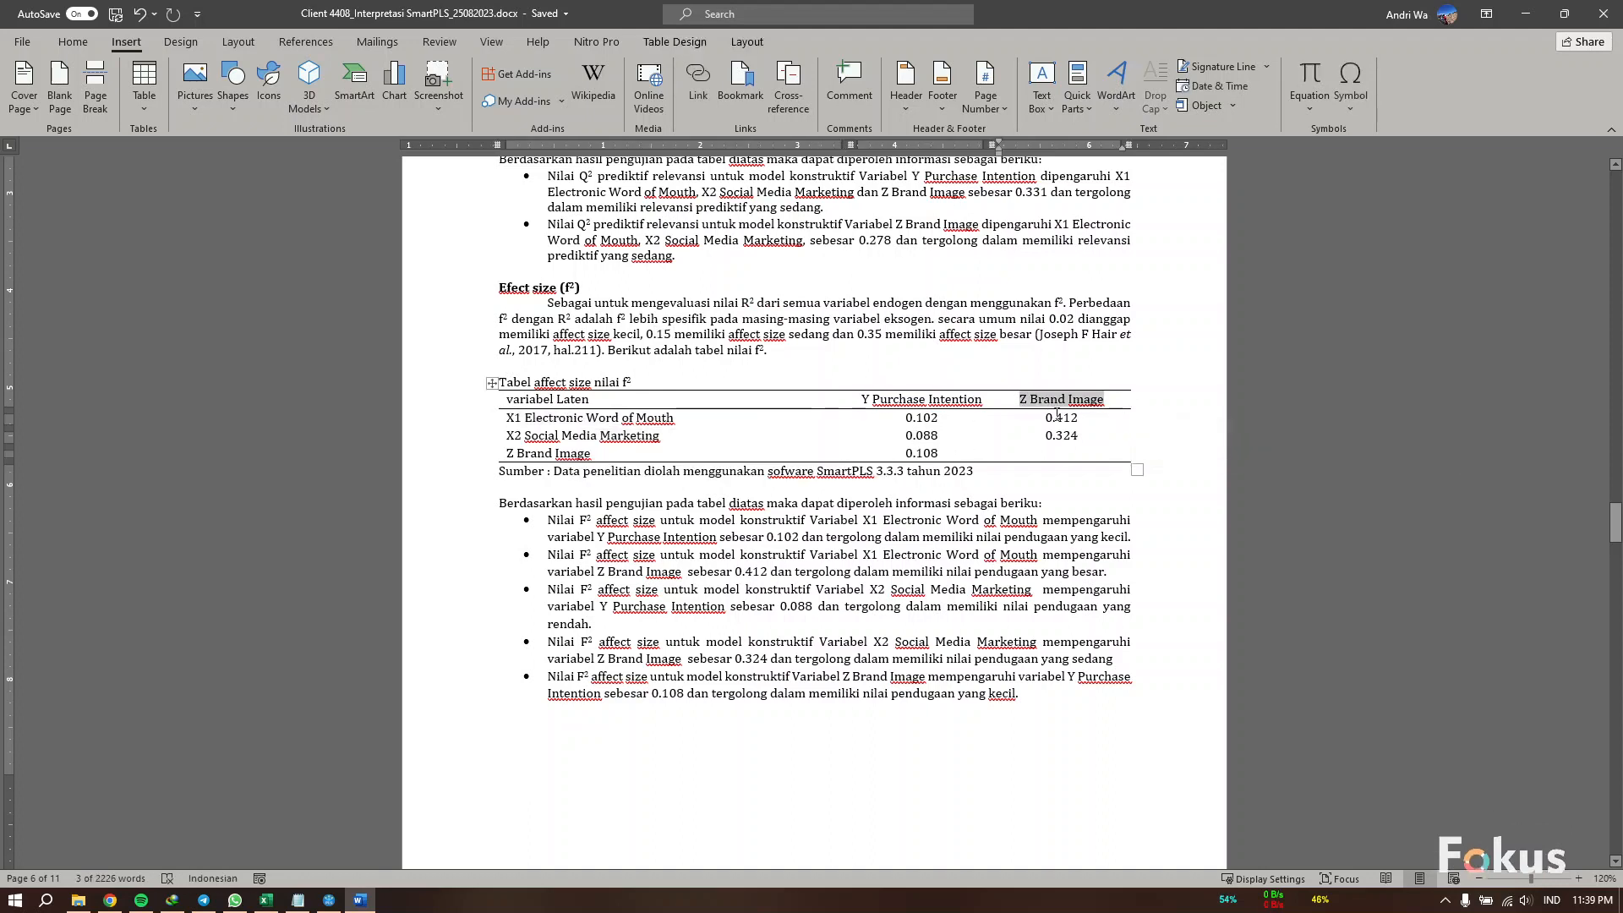
left_click_drag(1039, 417, 1077, 418)
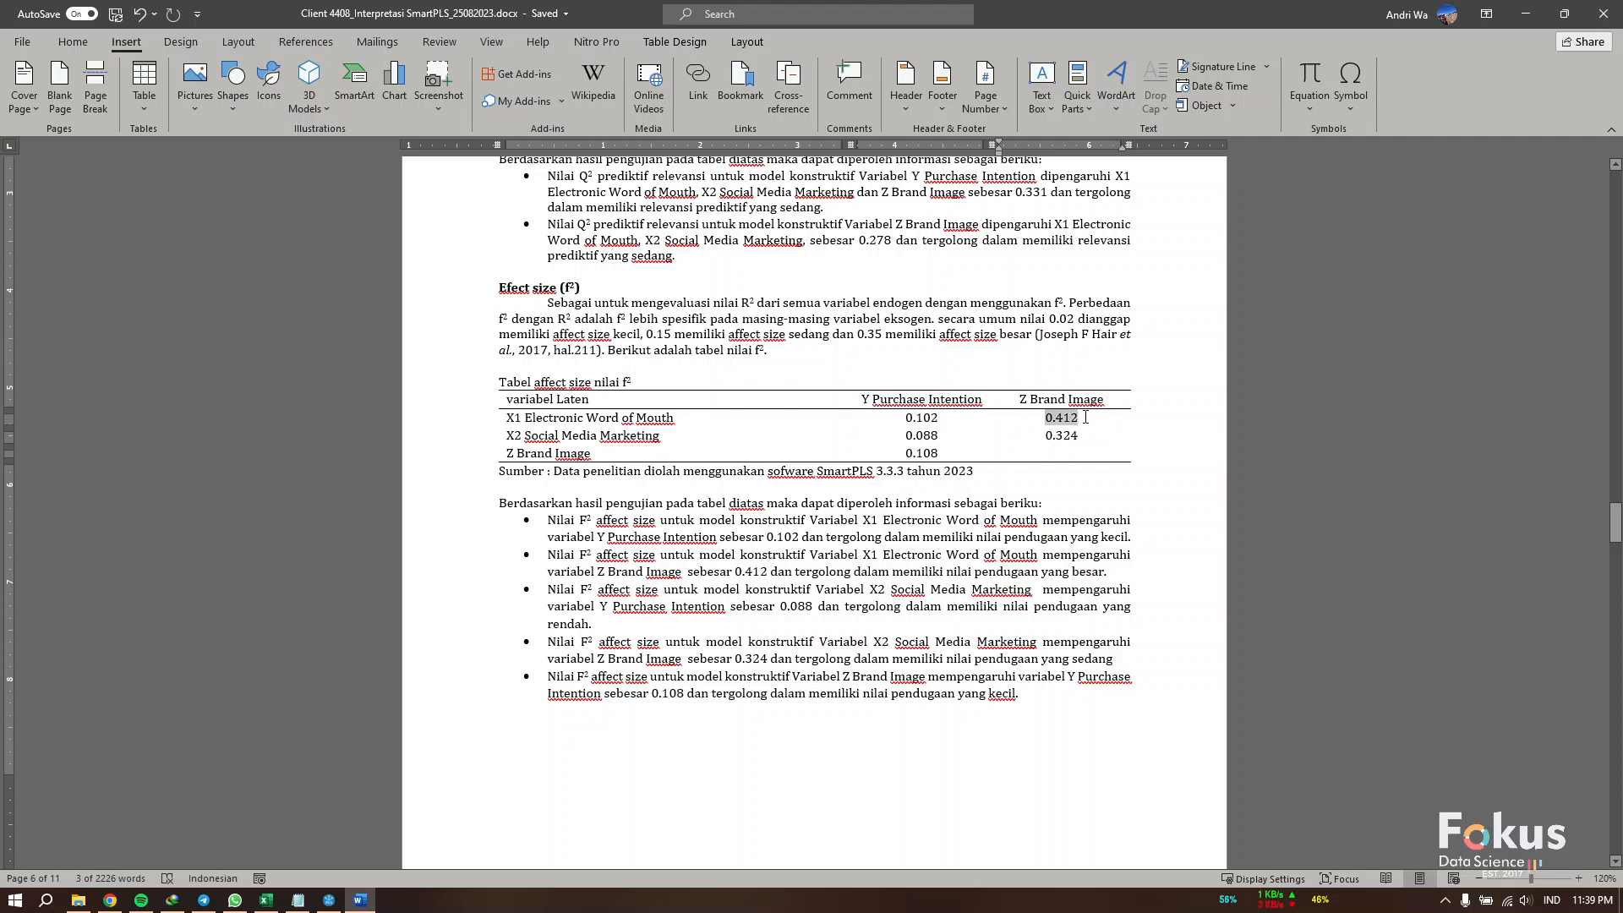
left_click(858, 333)
left_click(501, 417)
left_click(1052, 389)
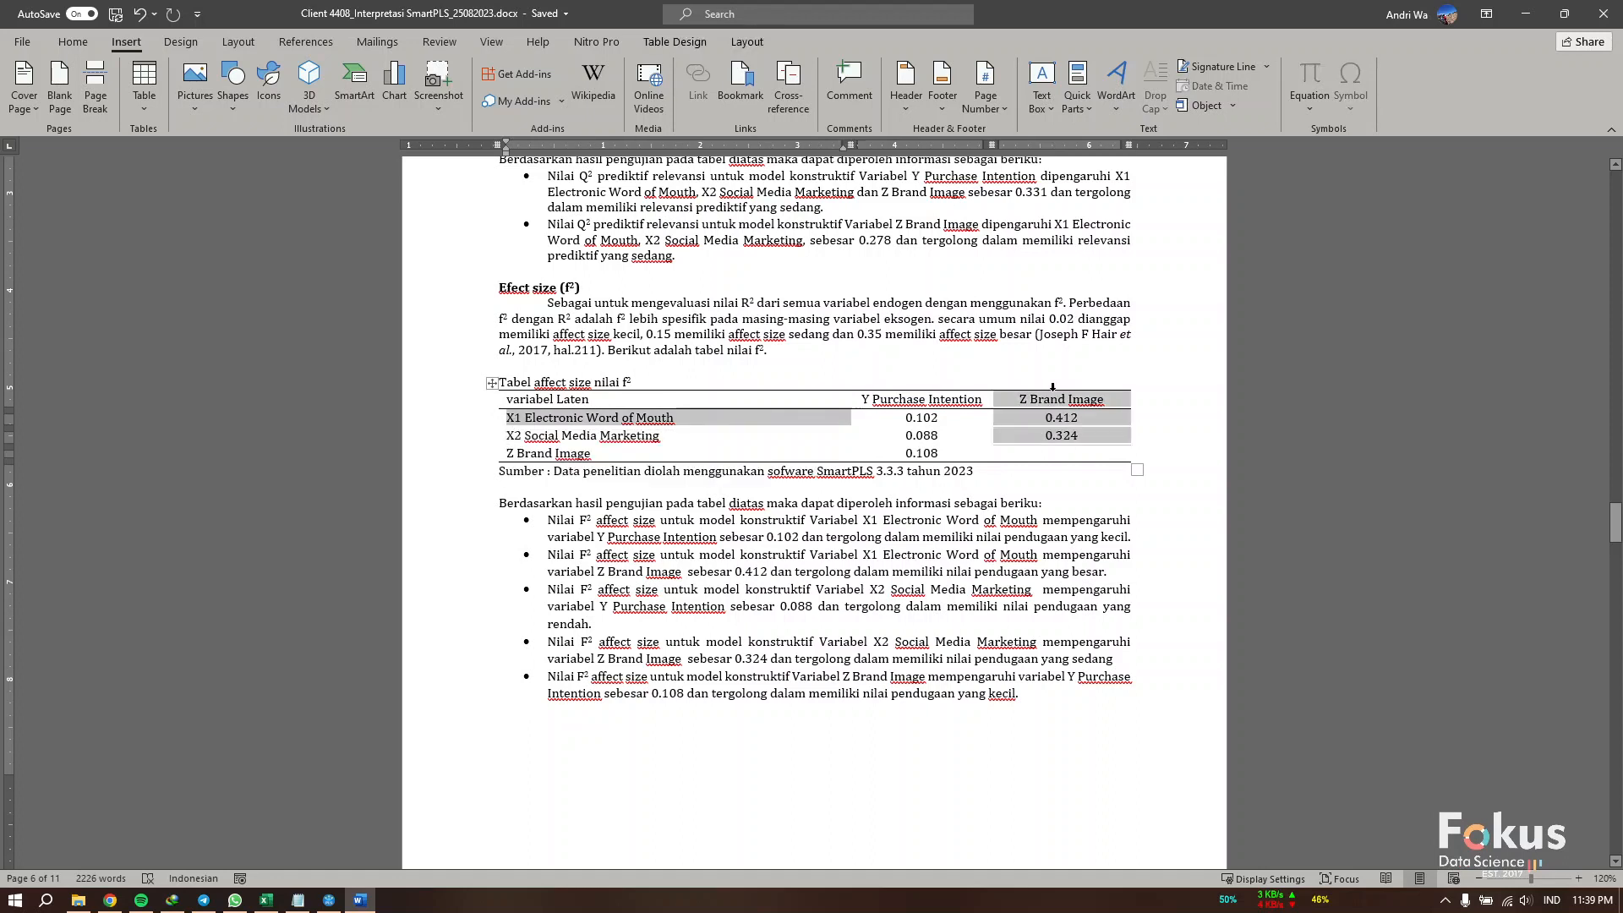
left_click(1023, 336)
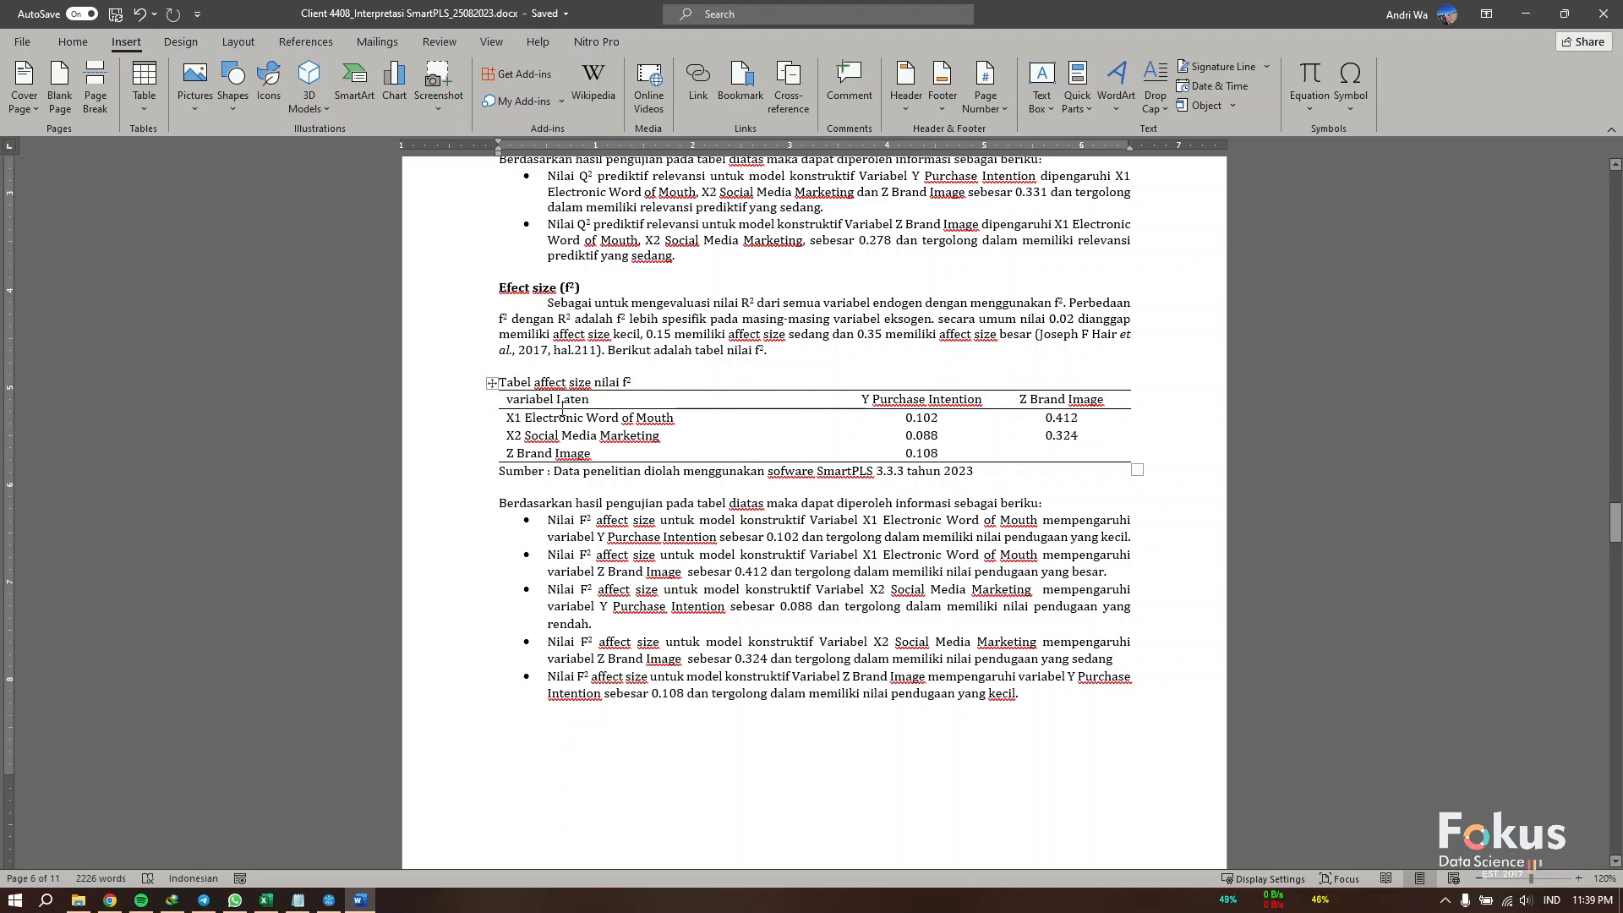
Step: Go back to the Predictive relevance (Q²) section and highlight Q² in its heading
scroll(690, 526, "down", 5)
scroll(690, 526, "up", 11)
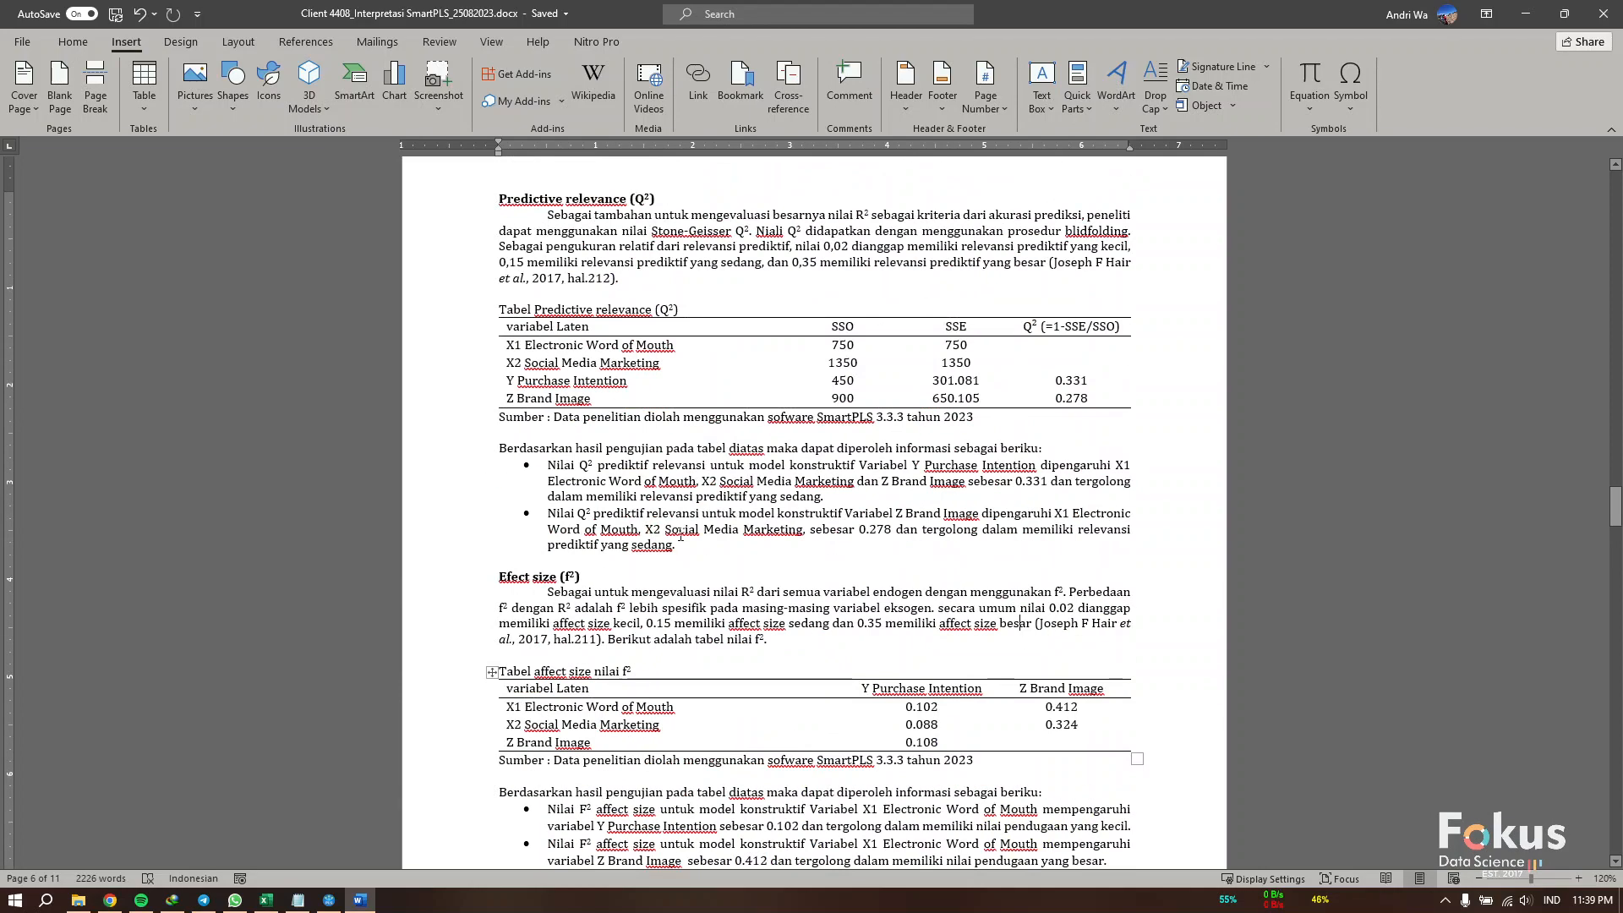
scroll(741, 587, "down", 4)
scroll(741, 586, "up", 5)
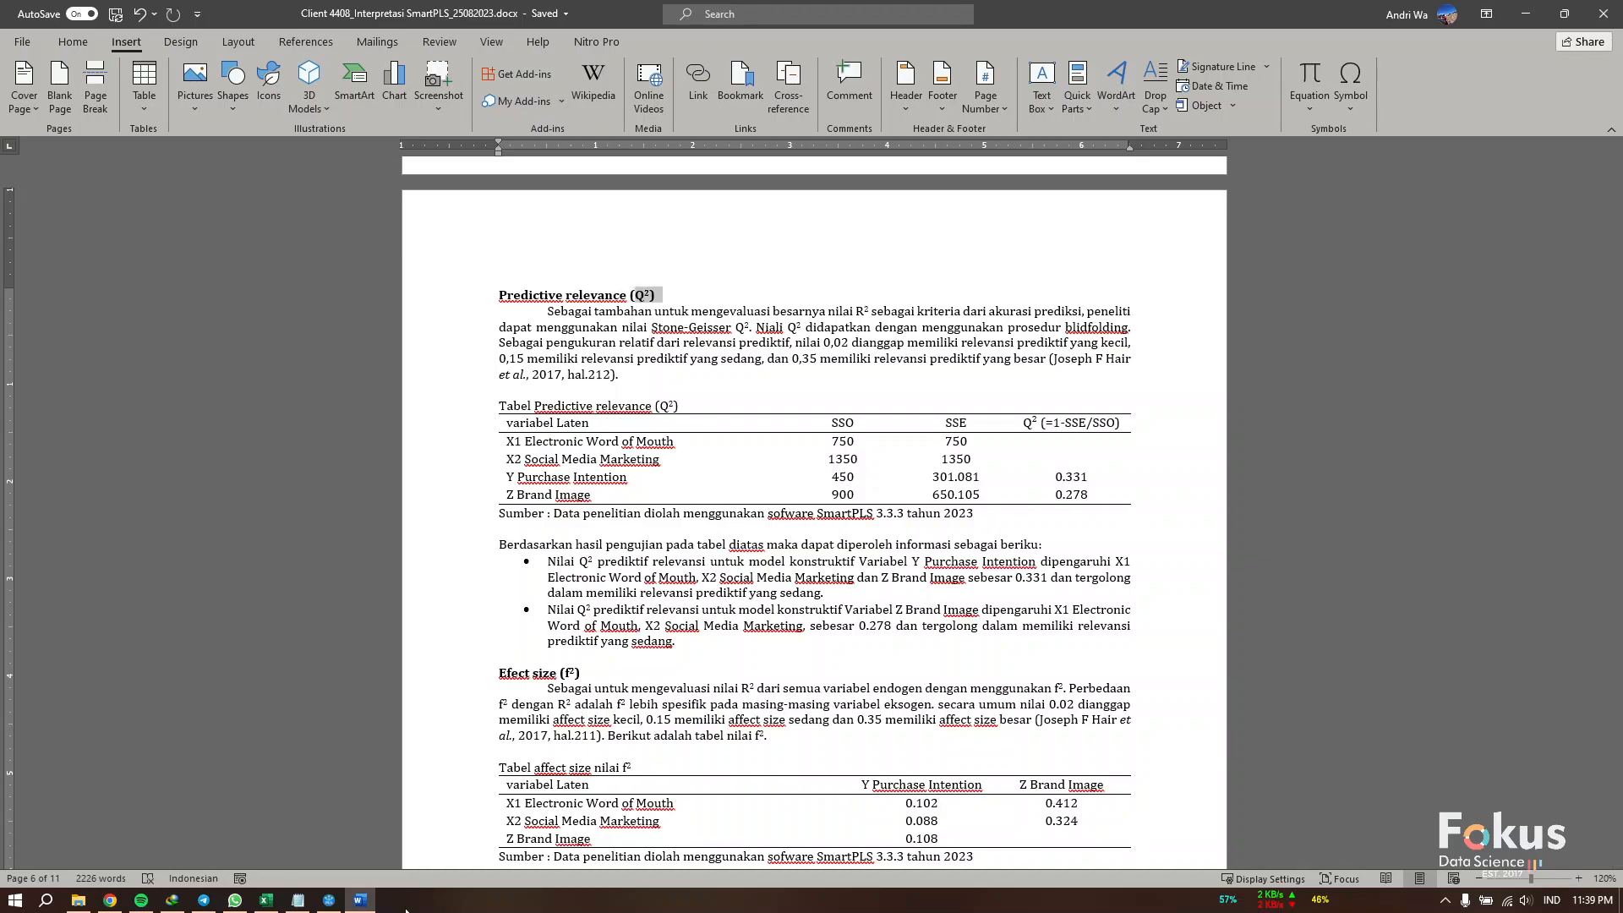
Step: Switch to SmartPLS, run Blindfolding on the Contoh model with omission distance 7, and widen the report's construct column to show full names
left_click(329, 900)
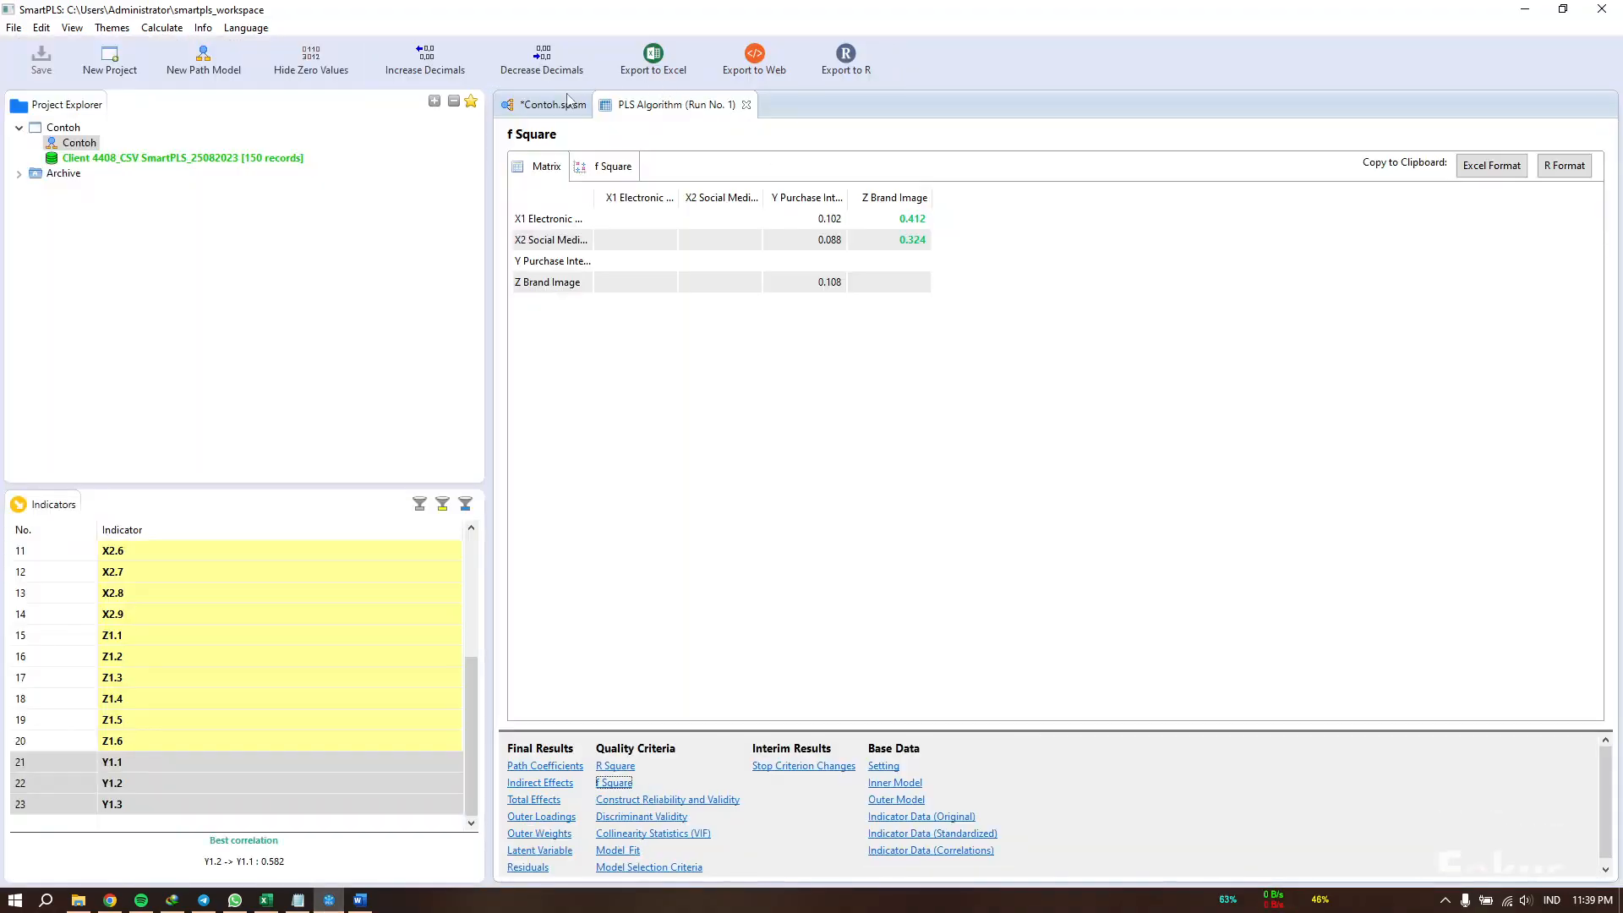
left_click(557, 104)
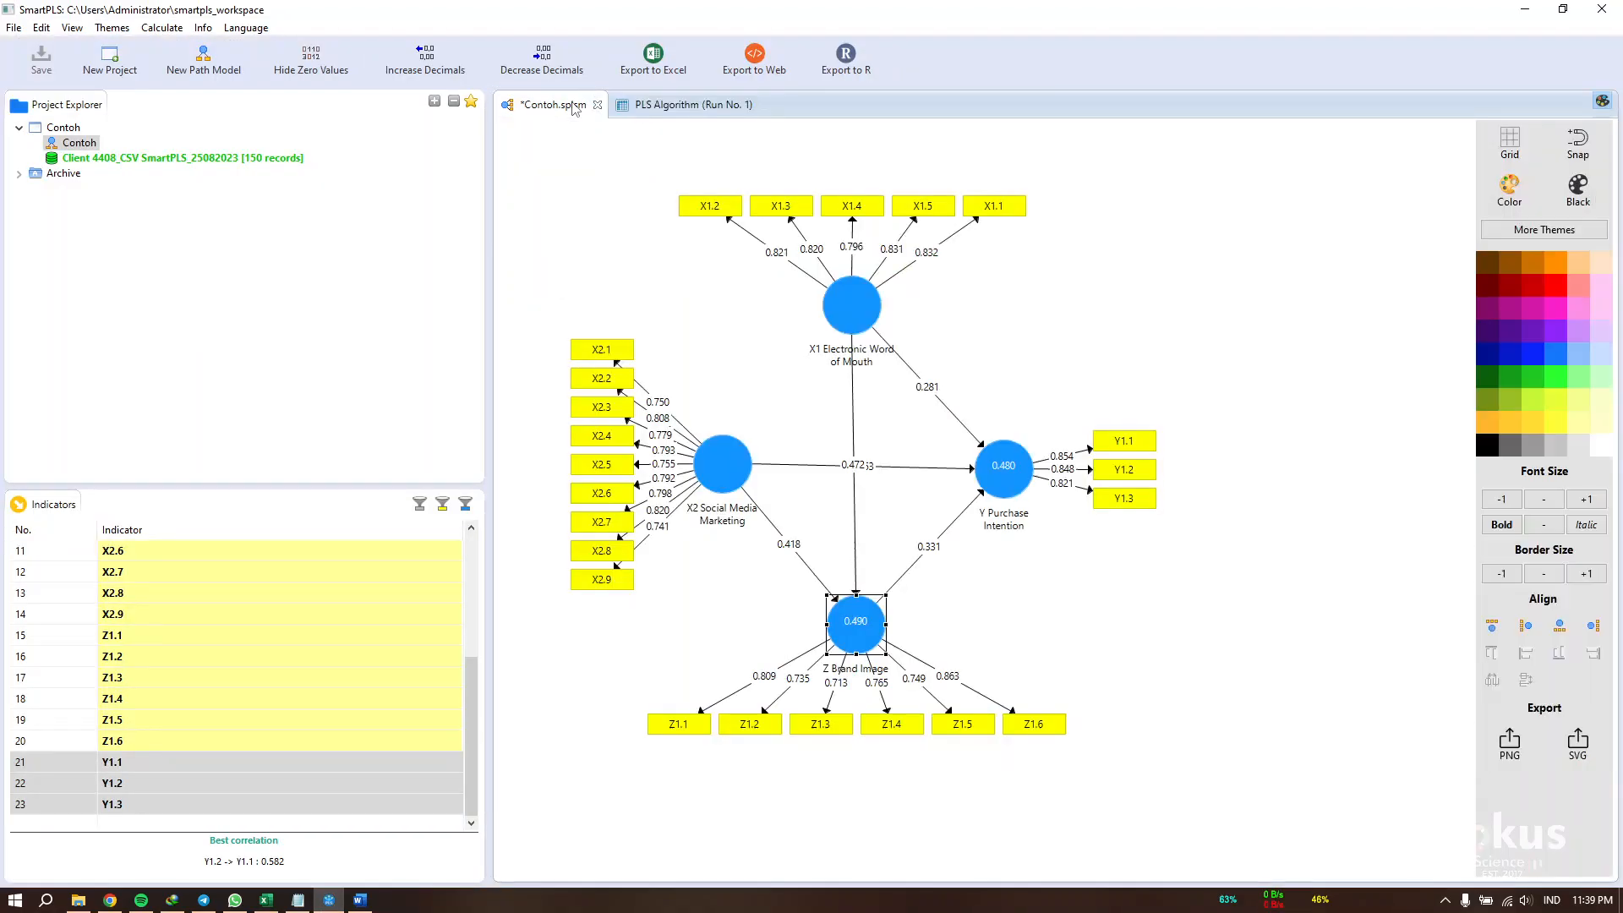
left_click(1063, 66)
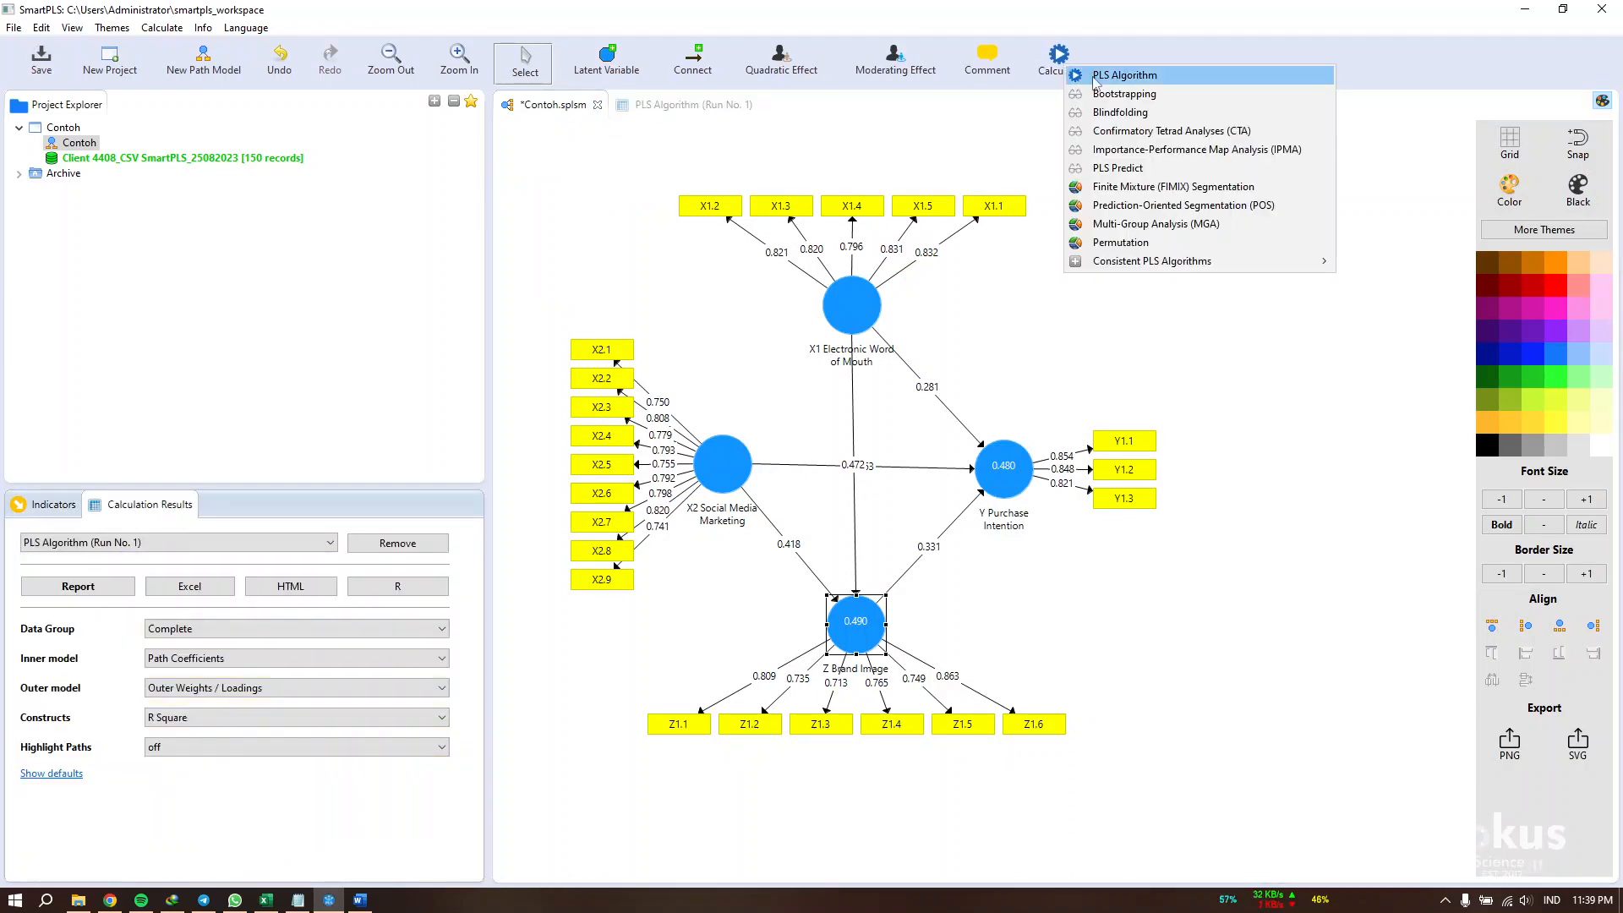
left_click(1107, 112)
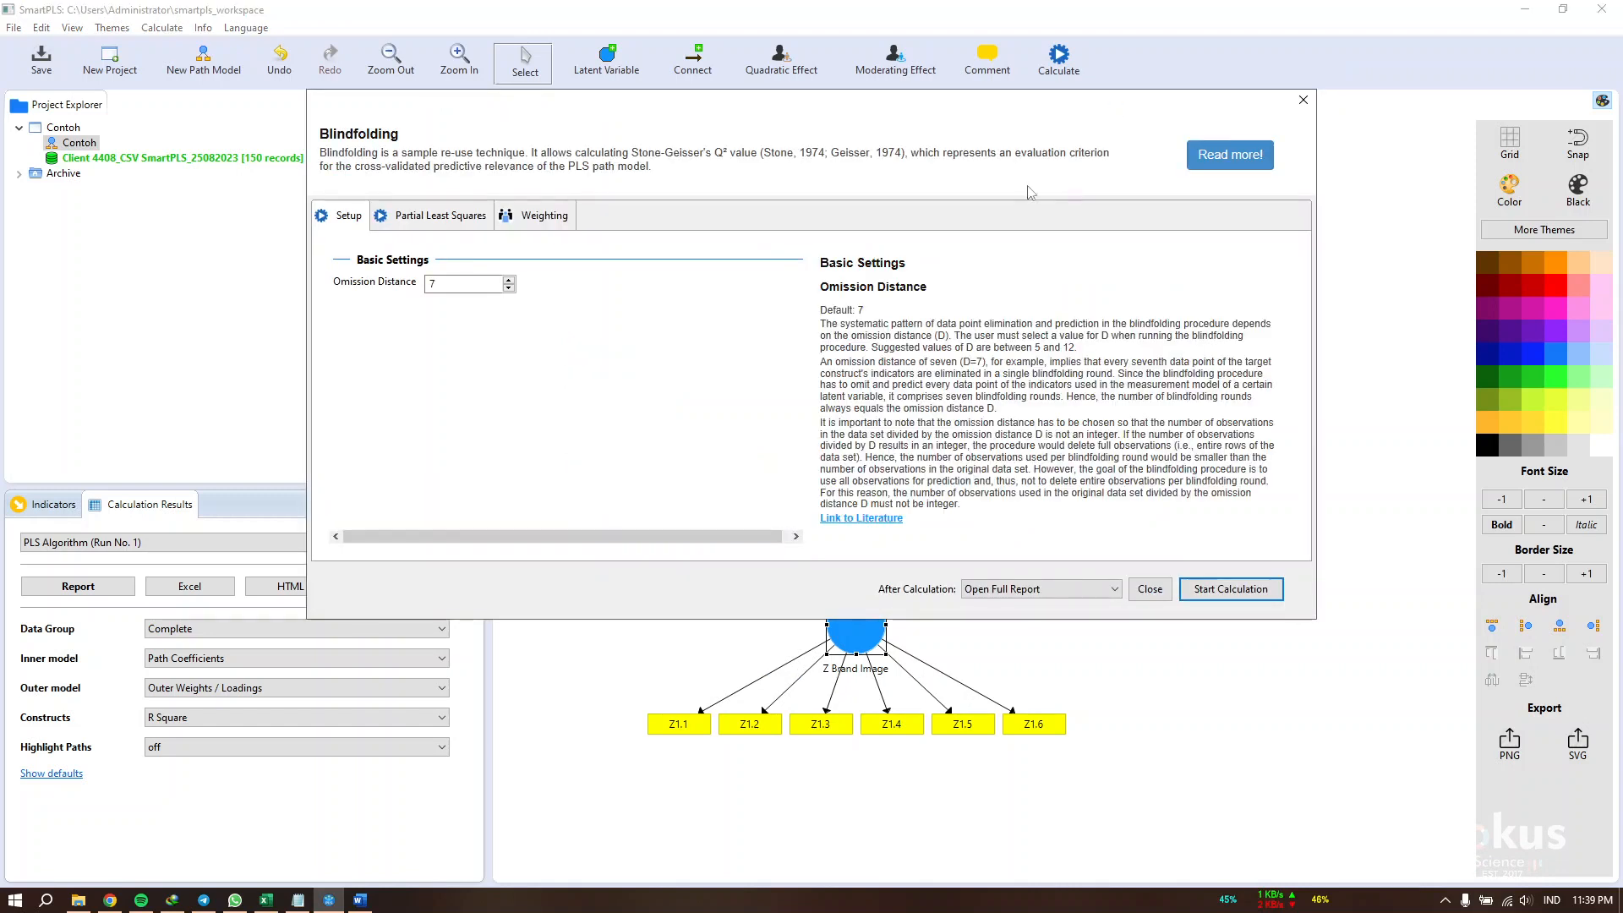
left_click(1235, 592)
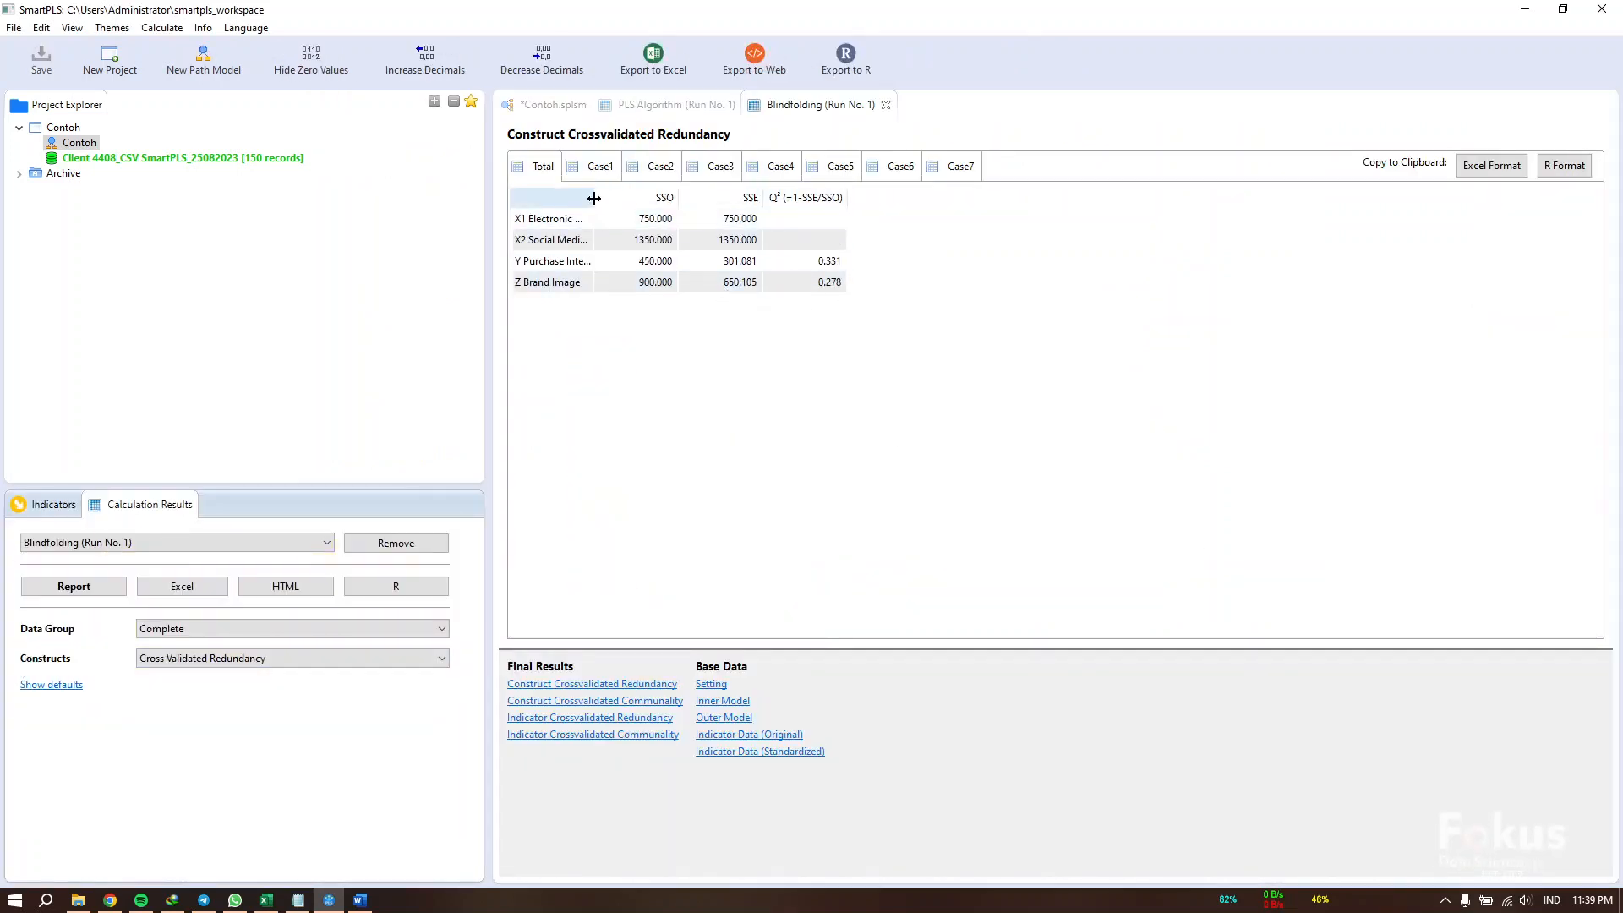
double_click(595, 198)
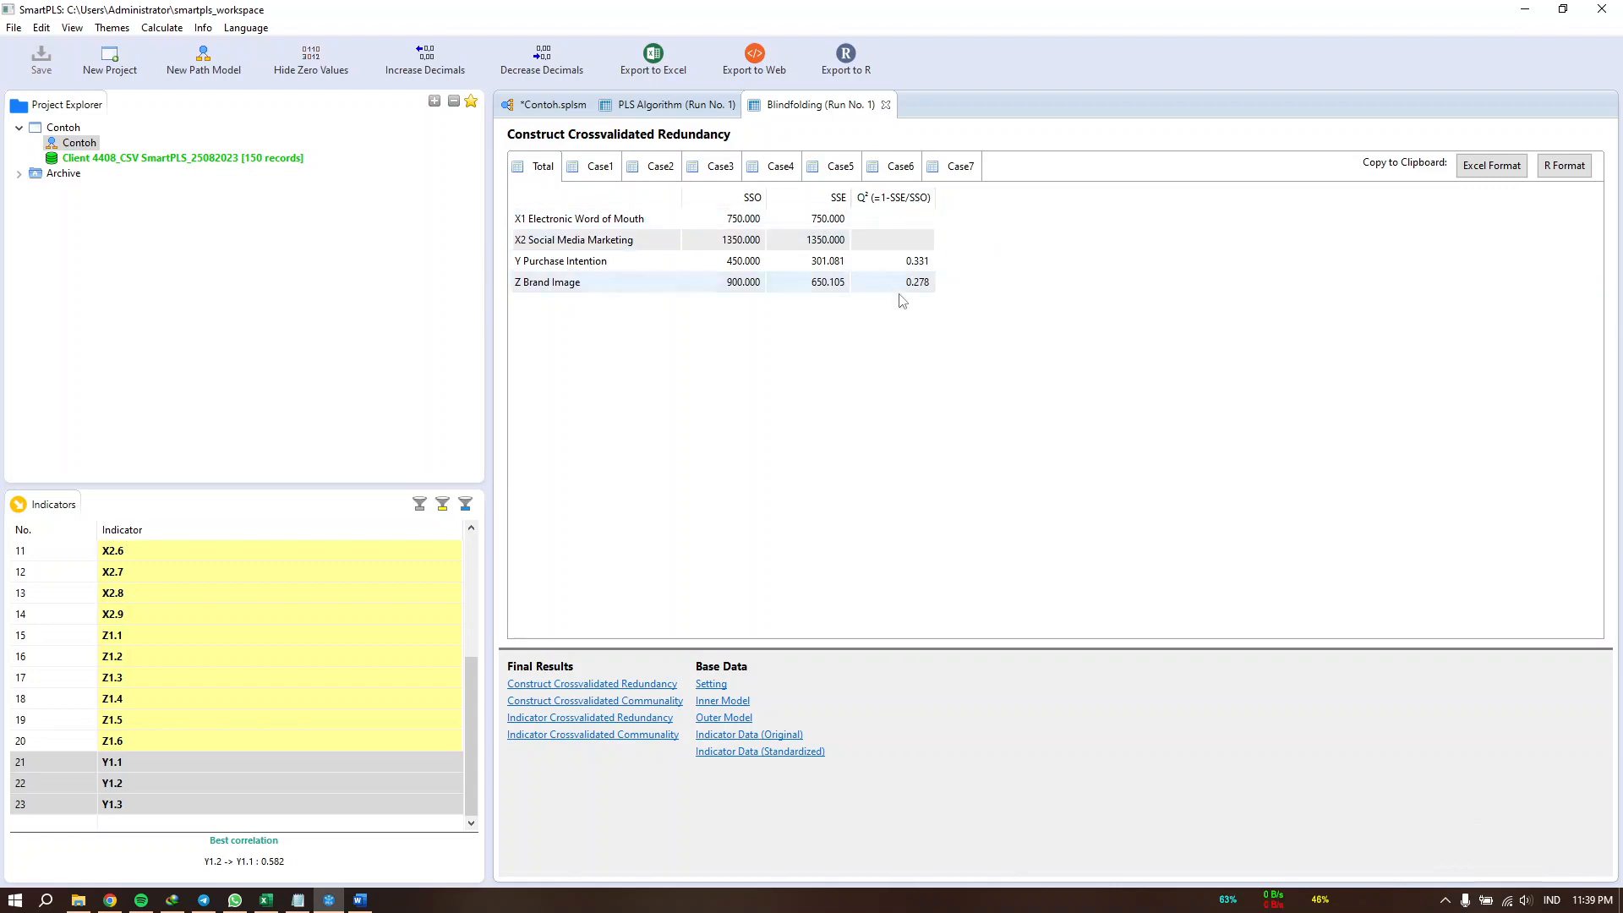
Step: Return to the Word document and highlight the Q² interpretation bullets, checking them against the Predictive relevance table
key("alt+Tab")
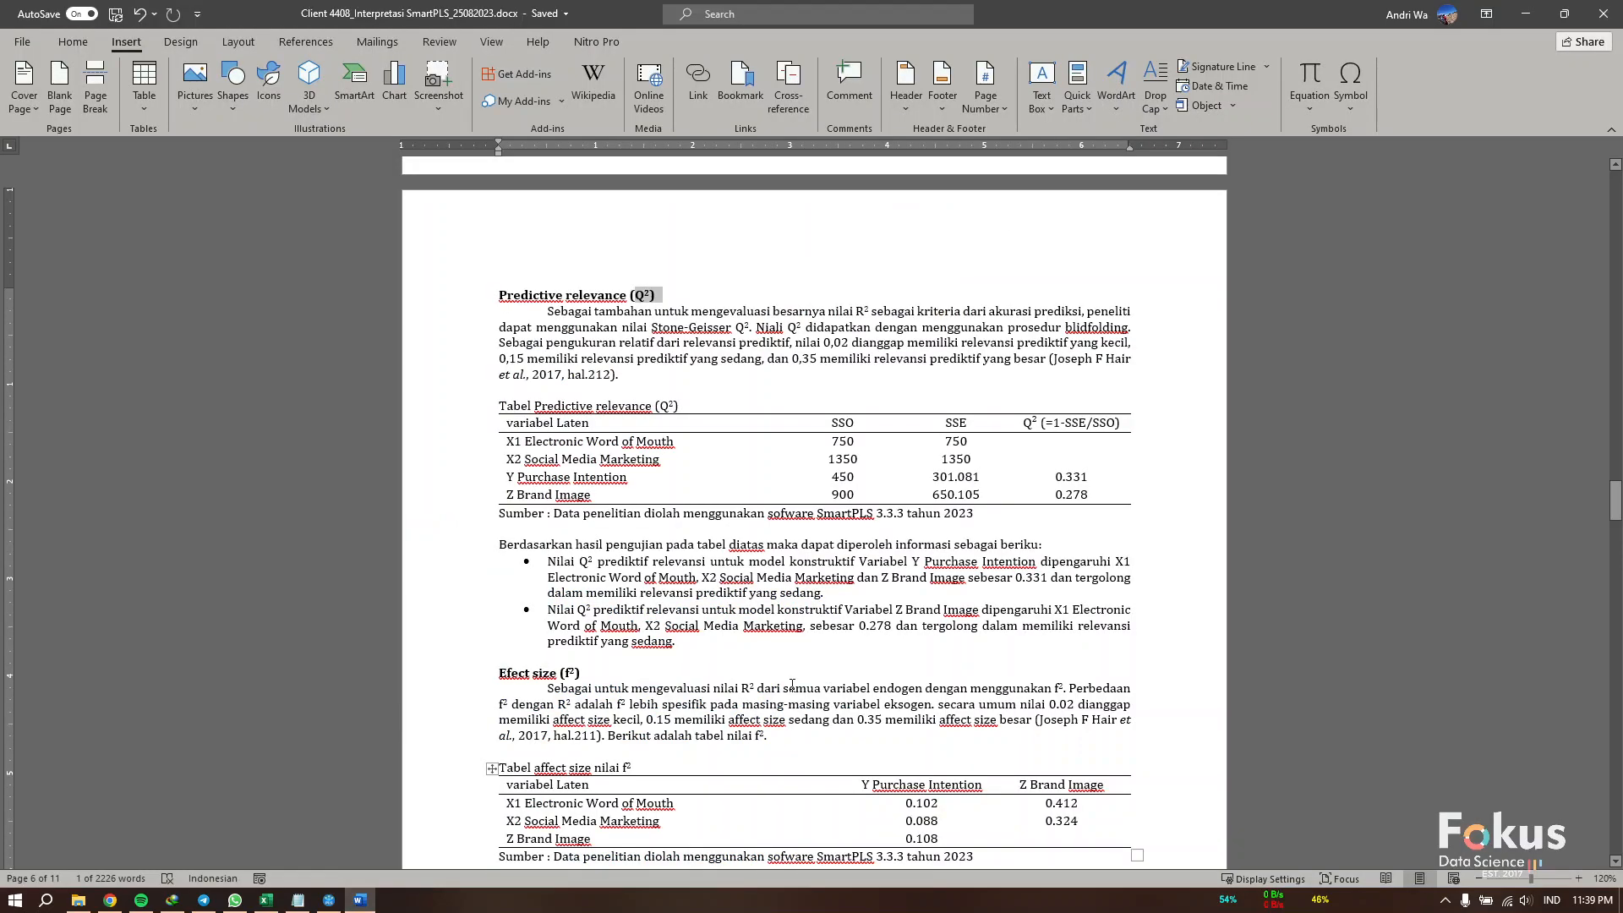
scroll(792, 685, "down", 2)
left_click_drag(683, 545, 439, 217)
scroll(783, 497, "up", 2)
left_click(757, 674)
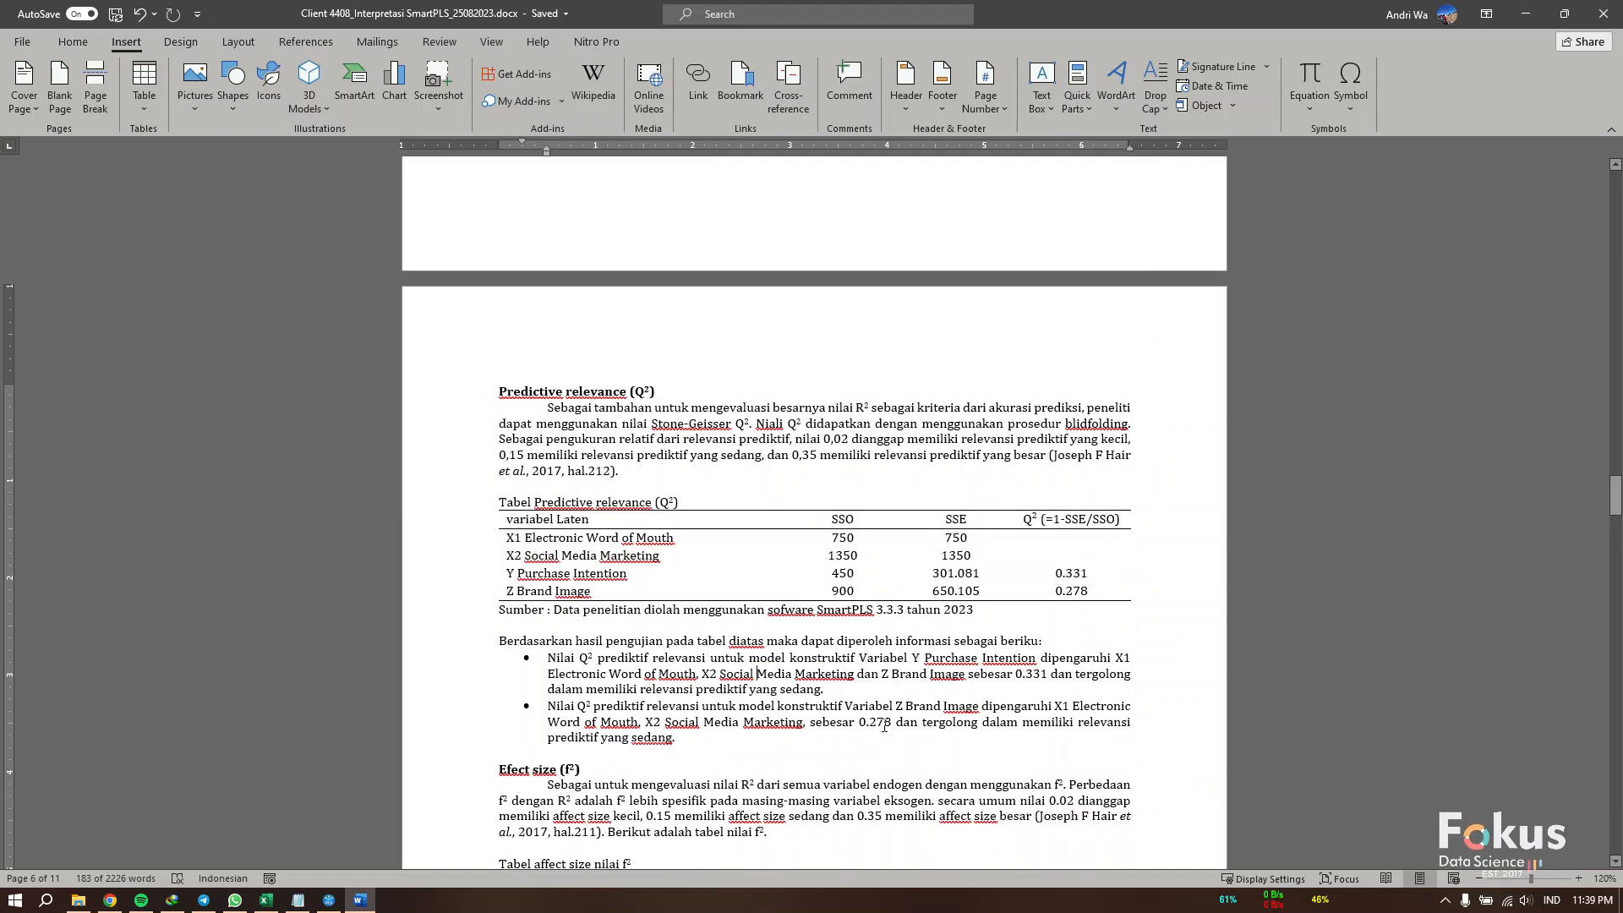
scroll(885, 725, "up", 5)
scroll(884, 725, "down", 2)
scroll(884, 722, "down", 4)
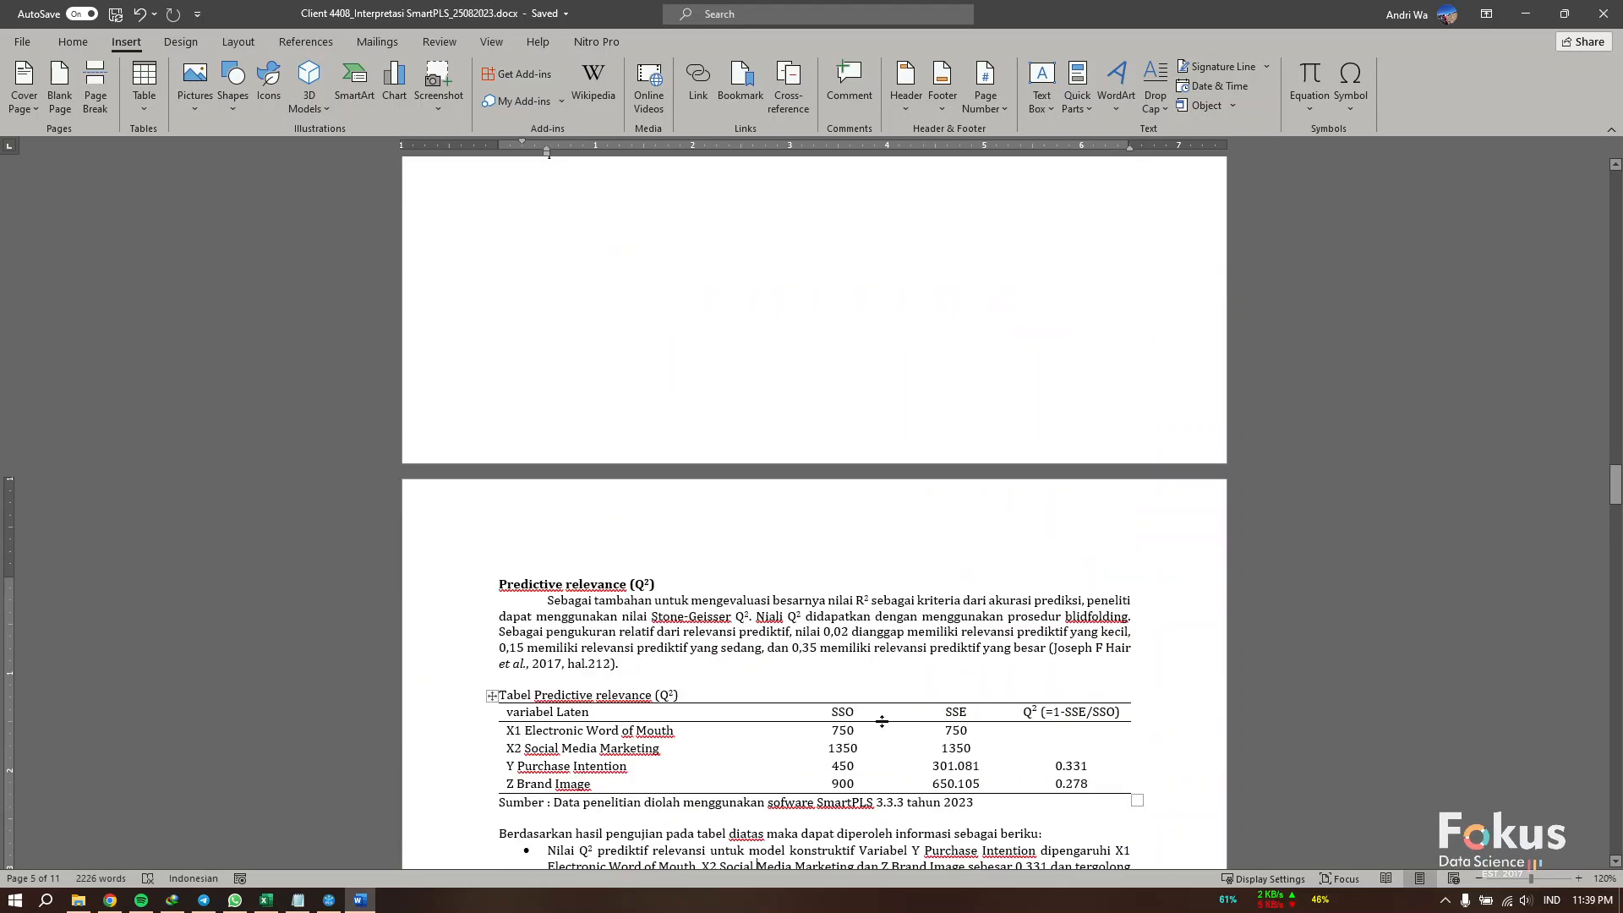
left_click_drag(857, 595, 723, 579)
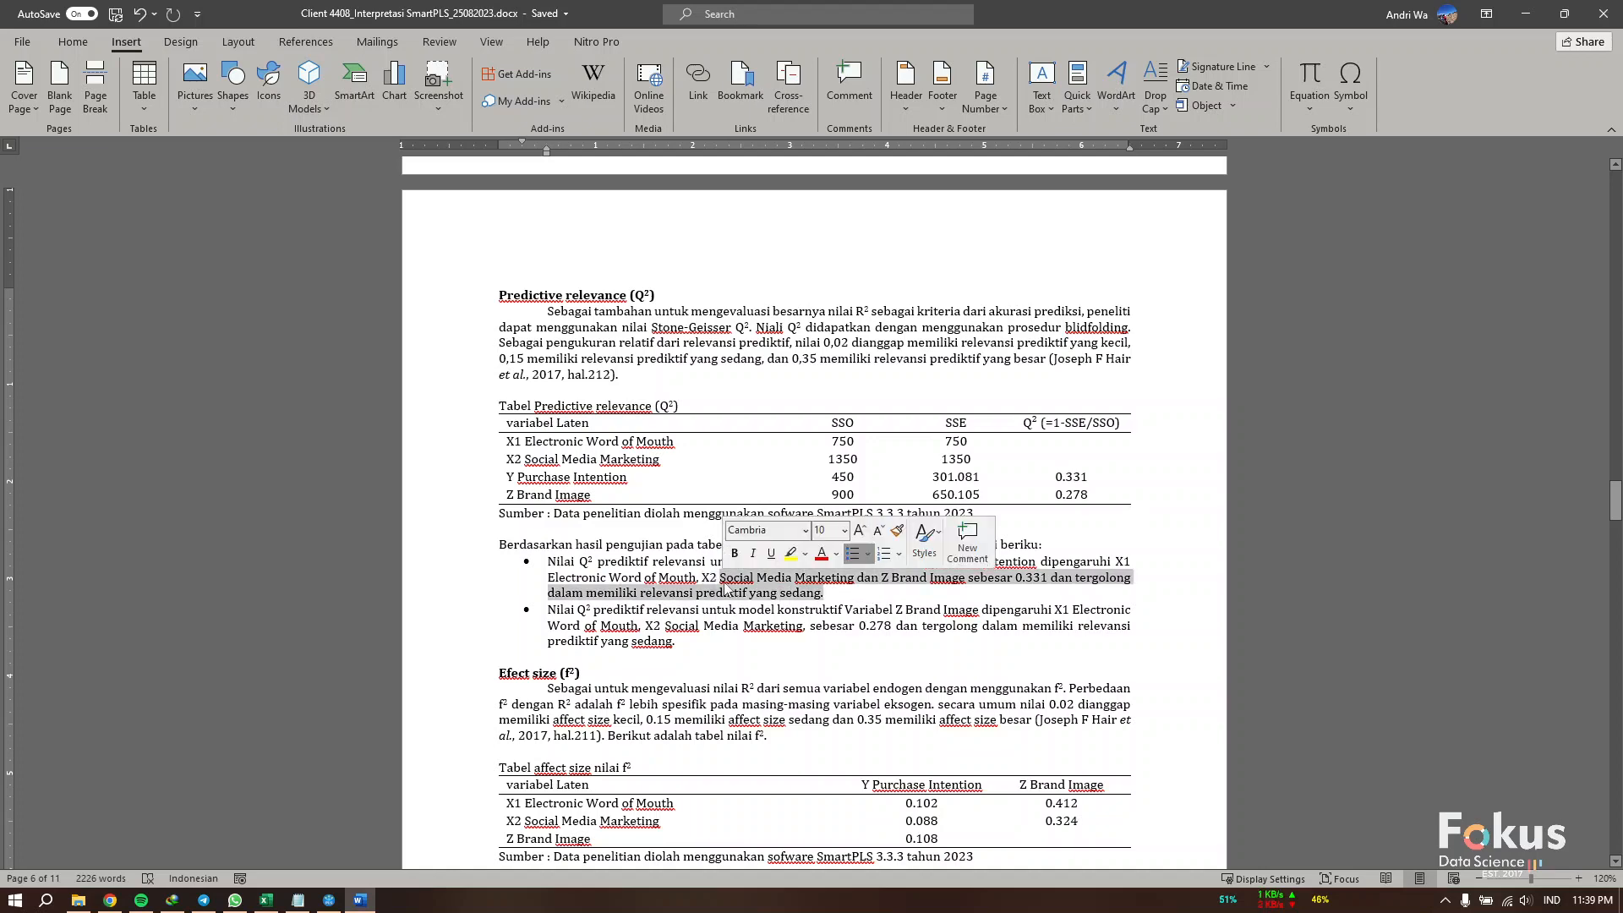
left_click(800, 623)
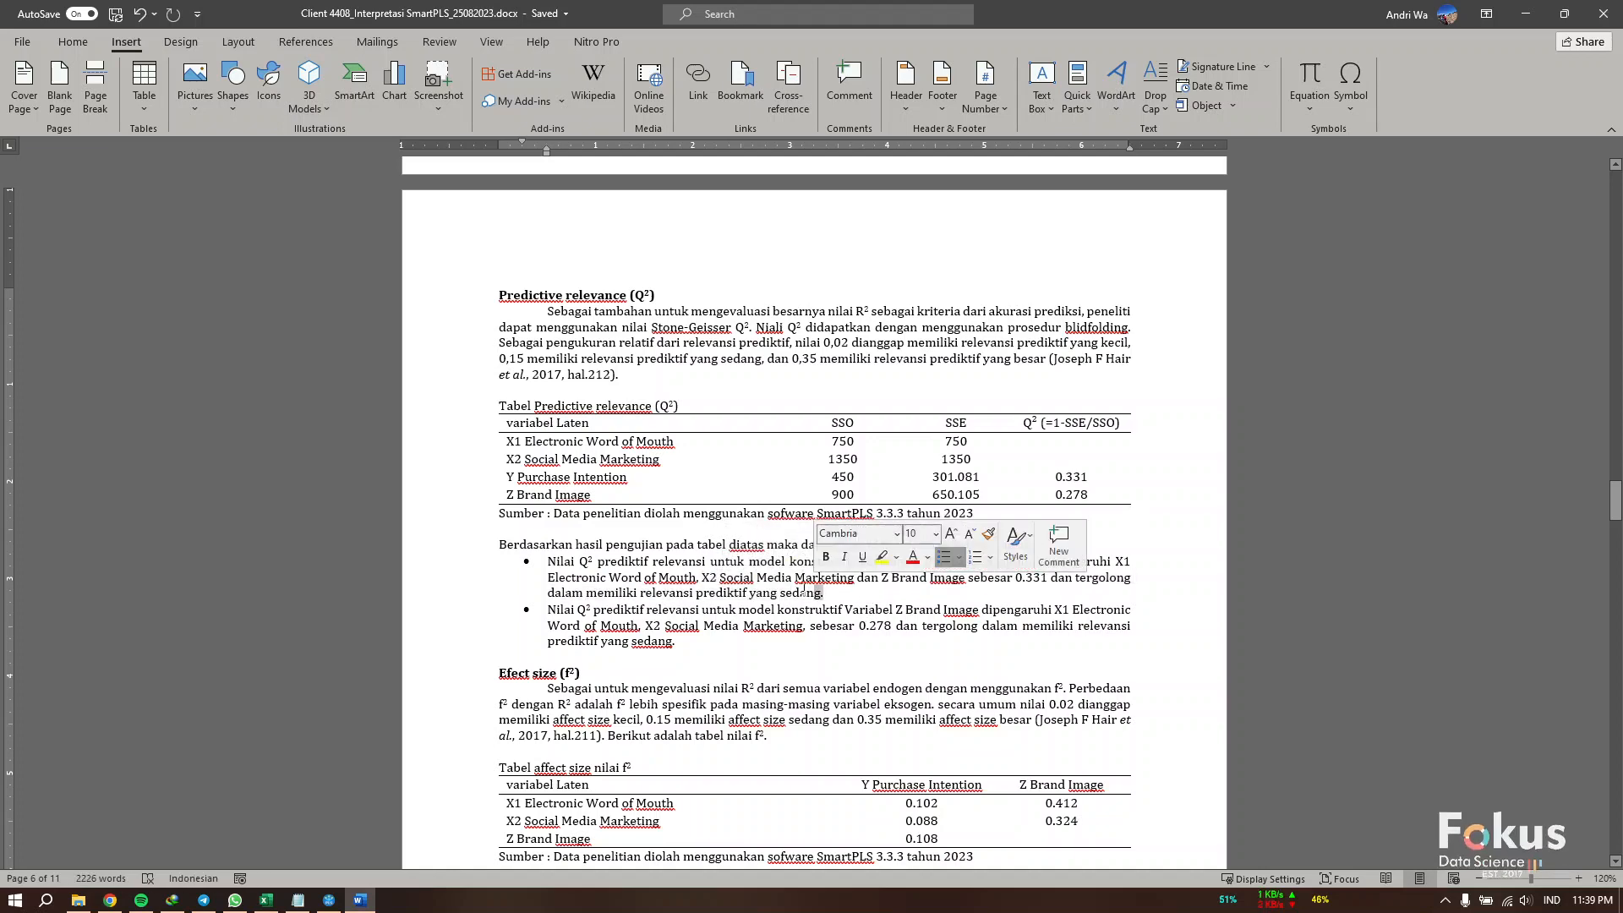
Step: Compare the R² interpretation of Y Purchase Intention with the Q² bullets, highlighting "yang sedang" in the first Q² bullet
scroll(828, 567, "up", 5)
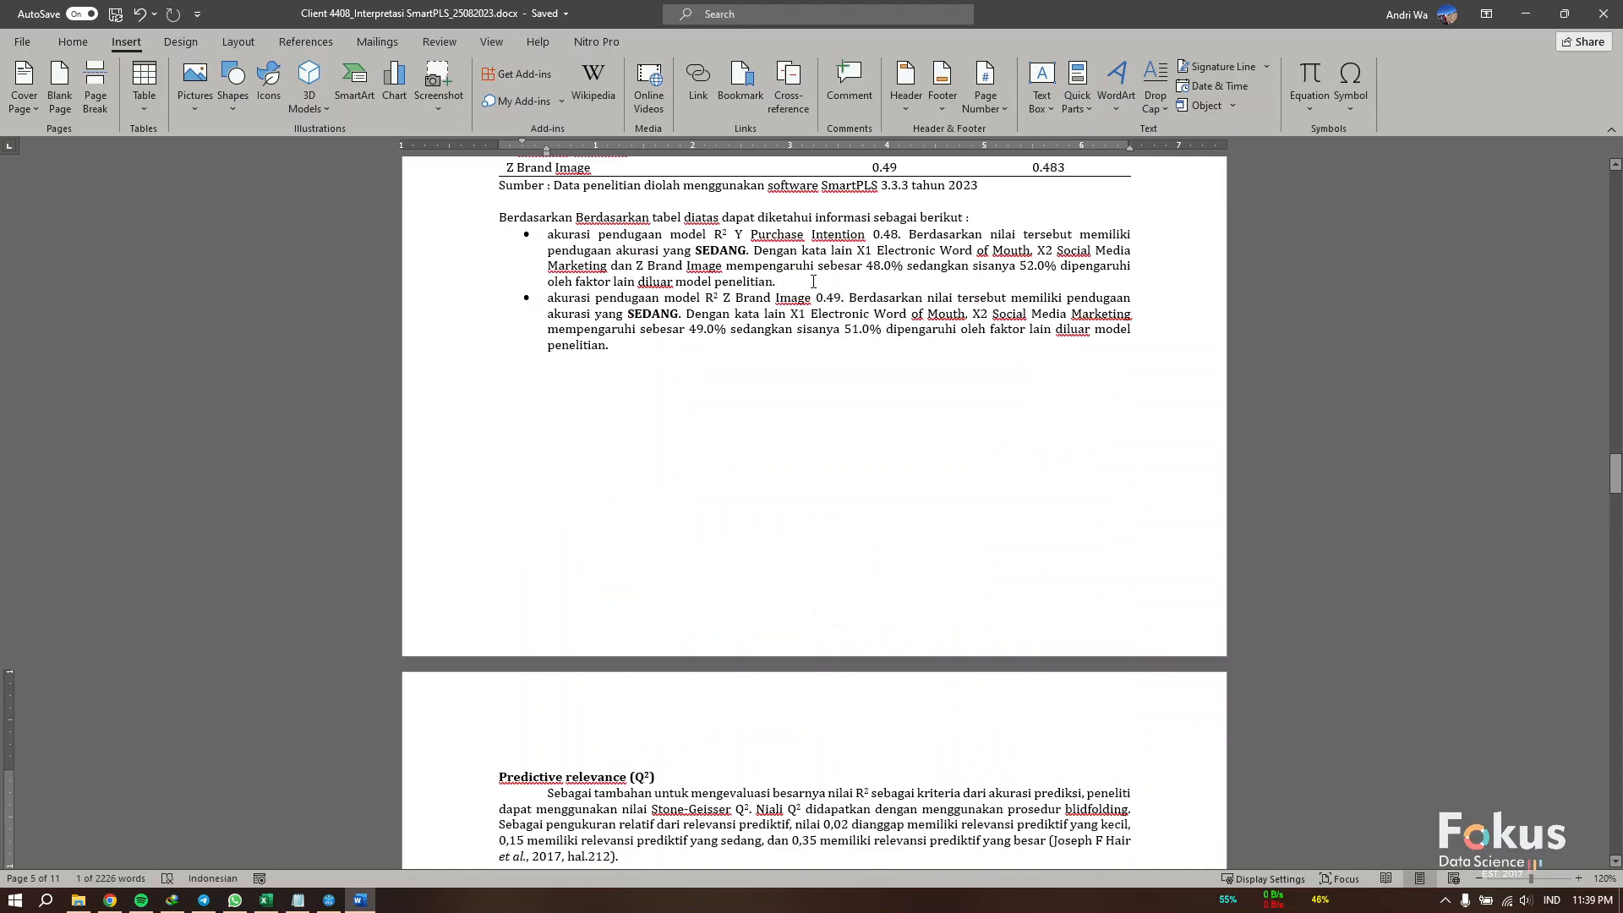
scroll(786, 369, "up", 2)
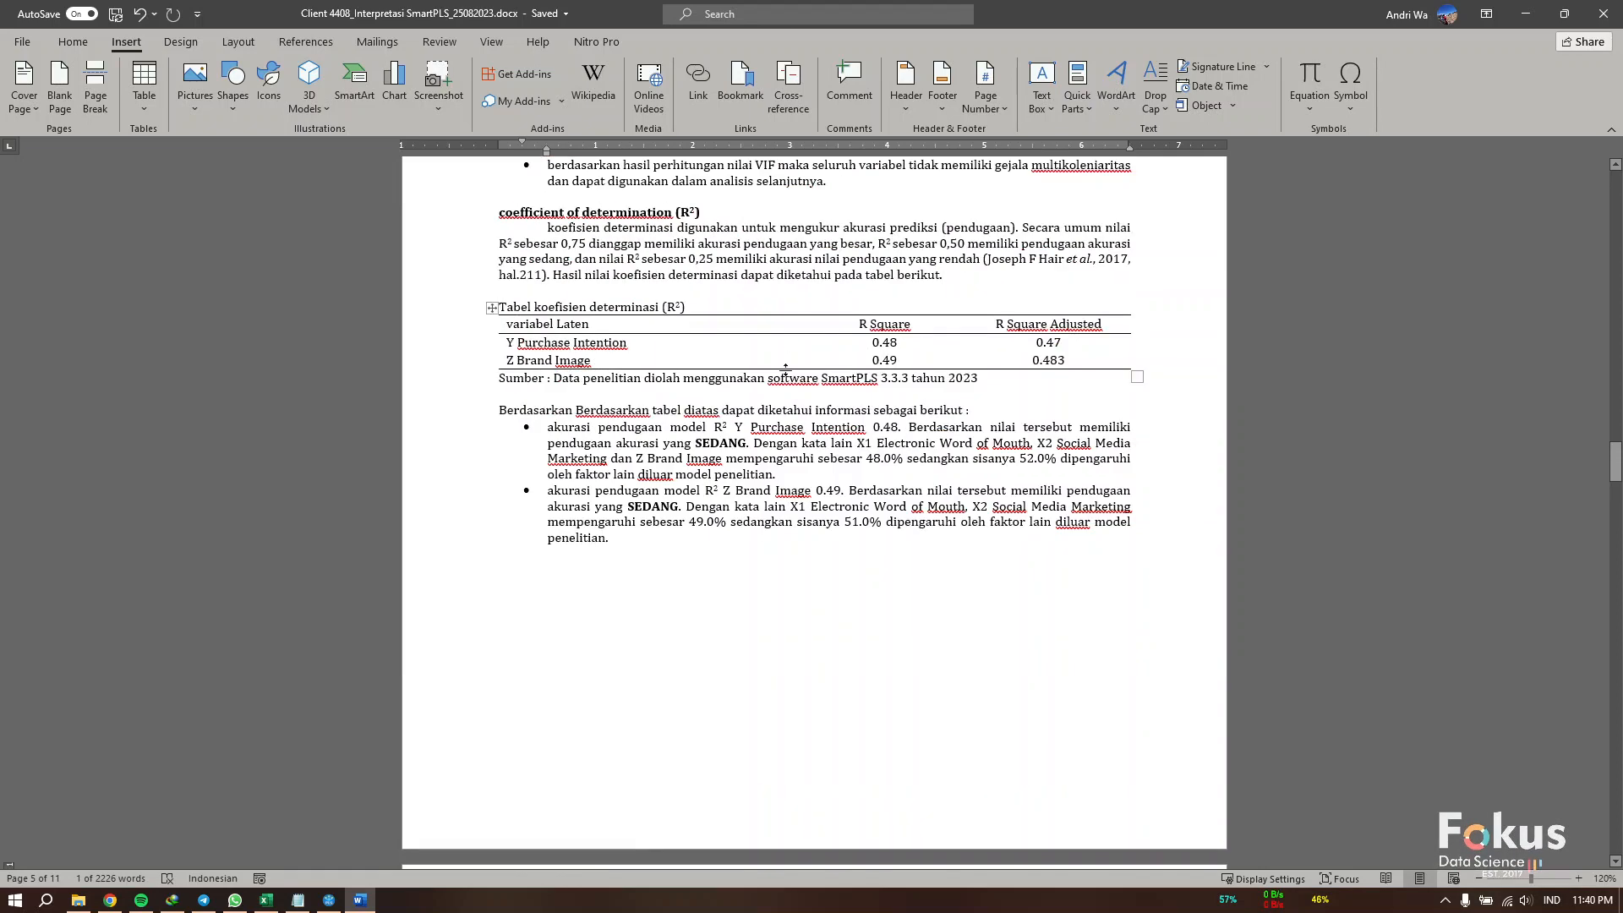
left_click_drag(790, 477, 753, 444)
scroll(732, 399, "down", 4)
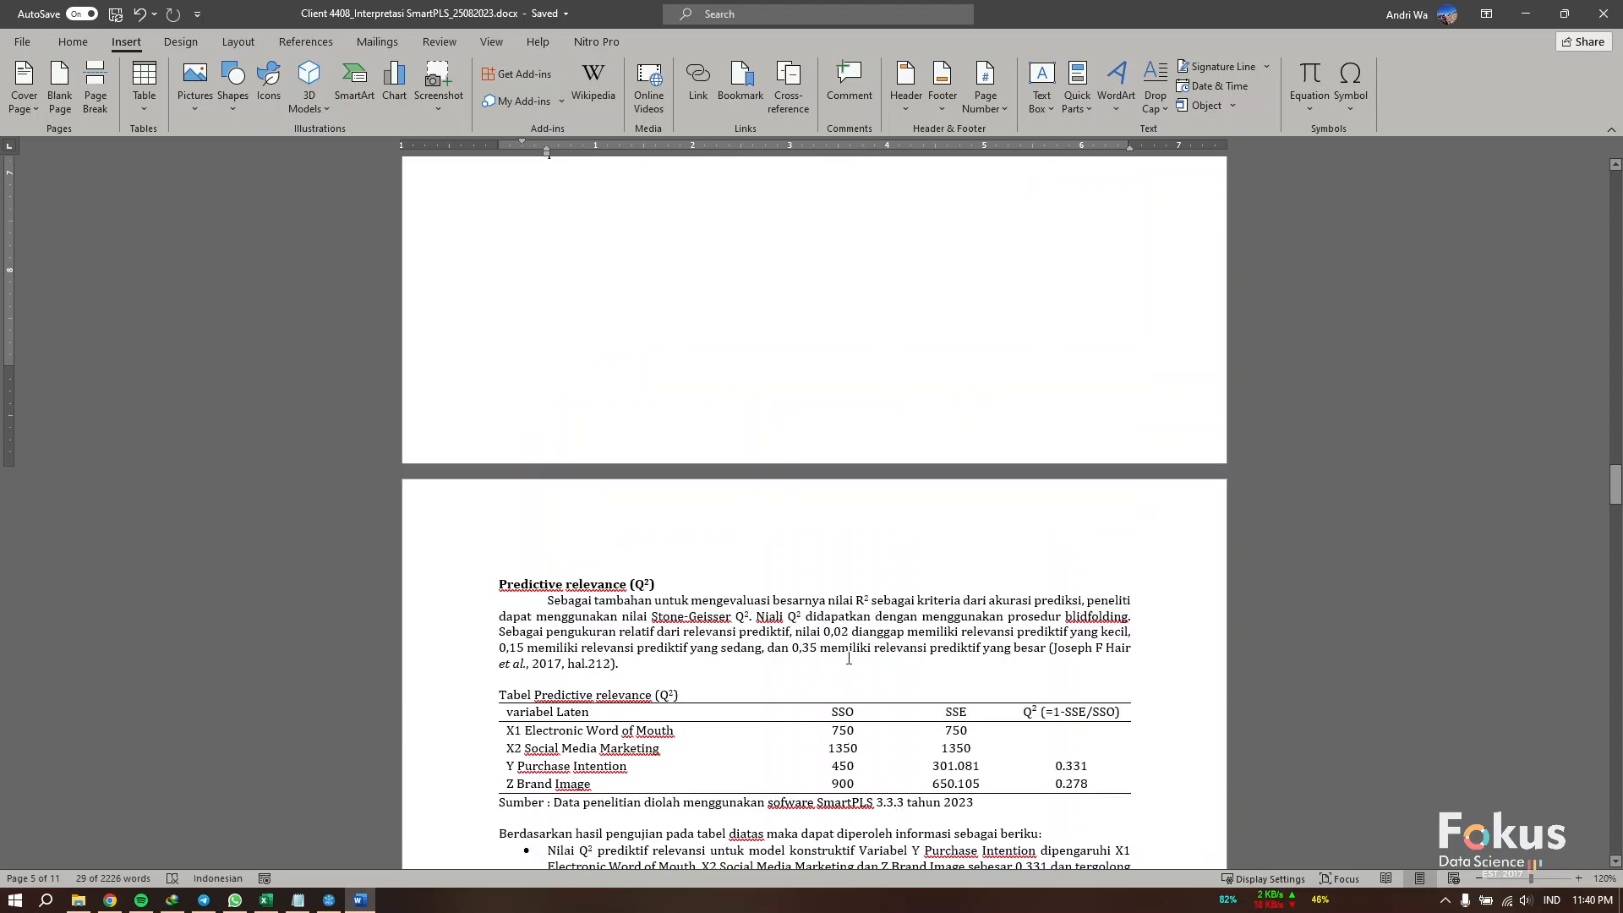
scroll(777, 648, "down", 3)
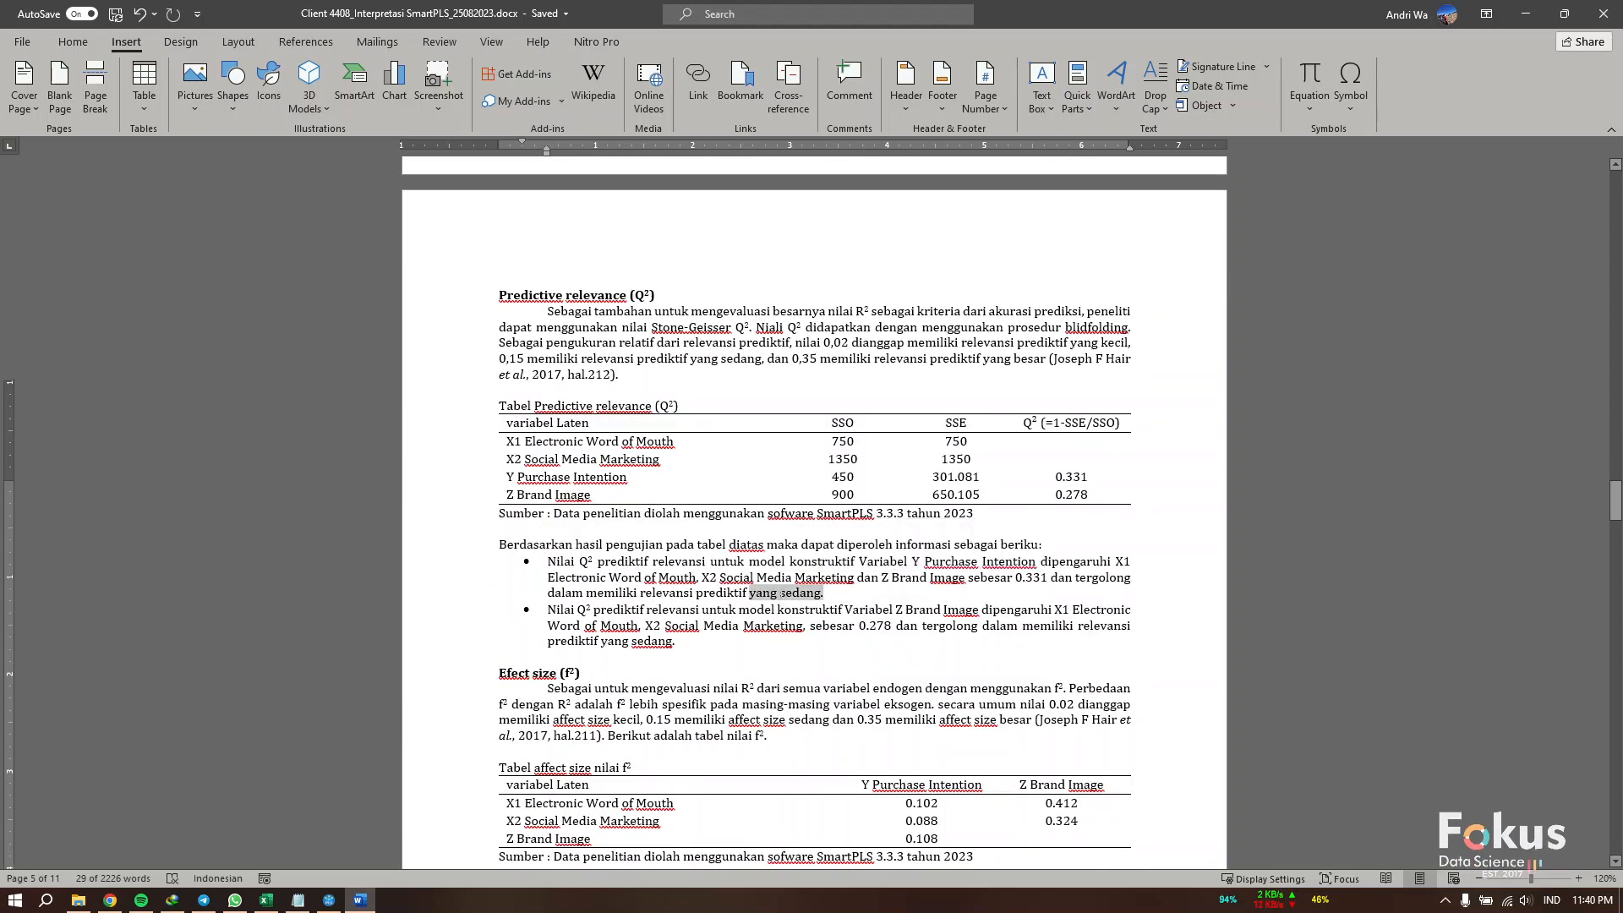
Step: Highlight the coefficient of determination (R²) heading, and the R² value and SEDANG rating in the Y Purchase Intention bullet
scroll(827, 593, "up", 7)
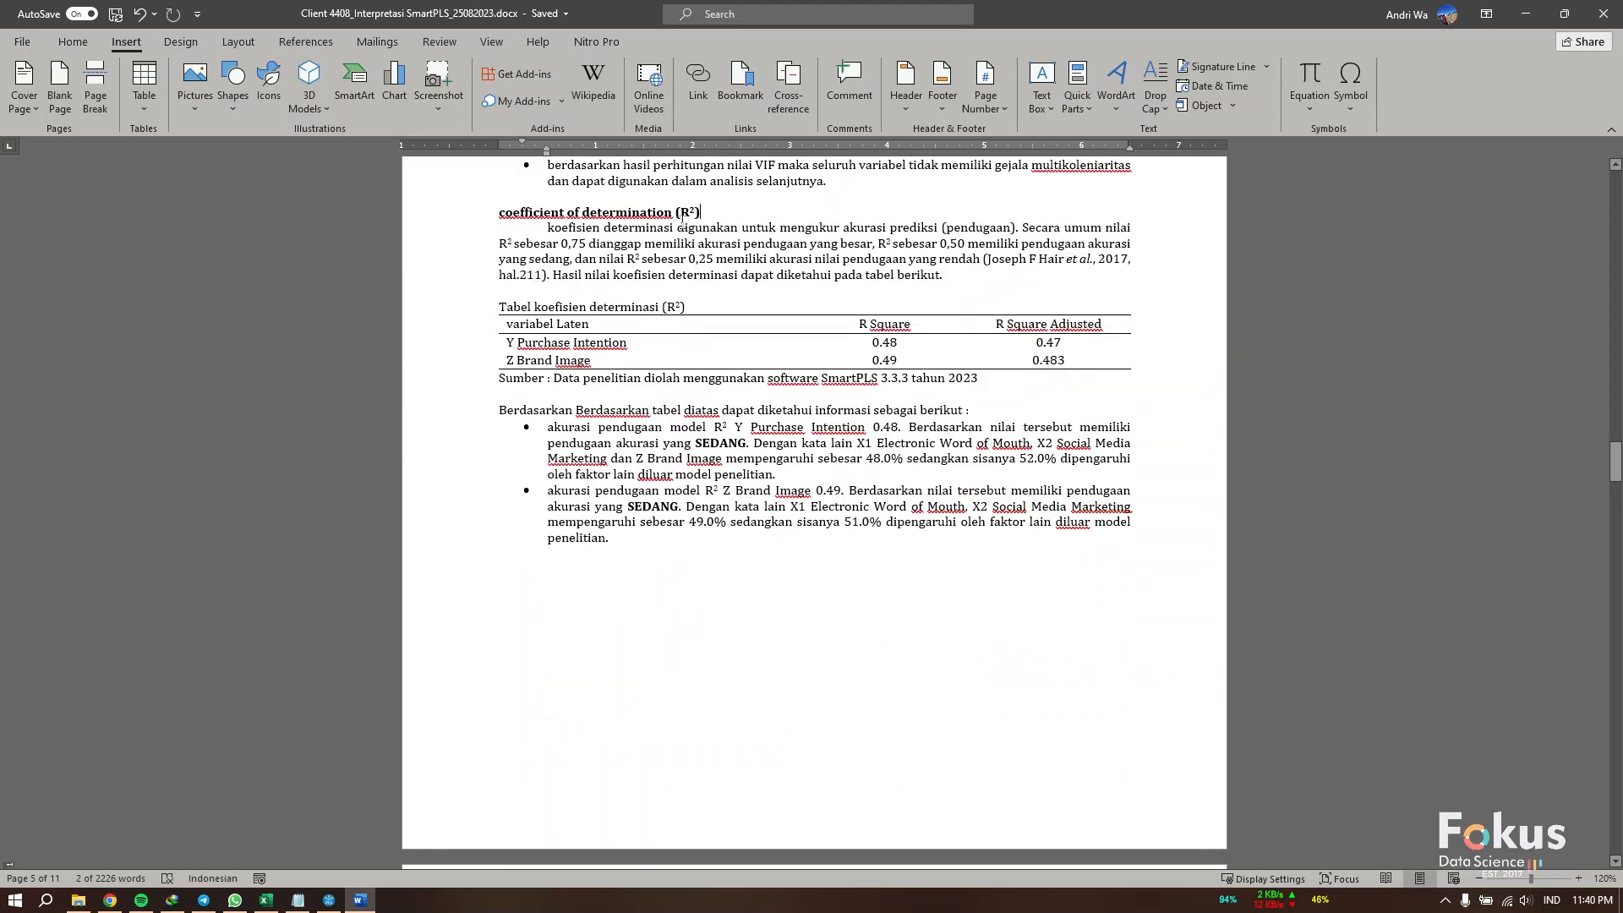
left_click_drag(682, 218, 615, 228)
scroll(791, 362, "down", 1)
left_click(791, 362)
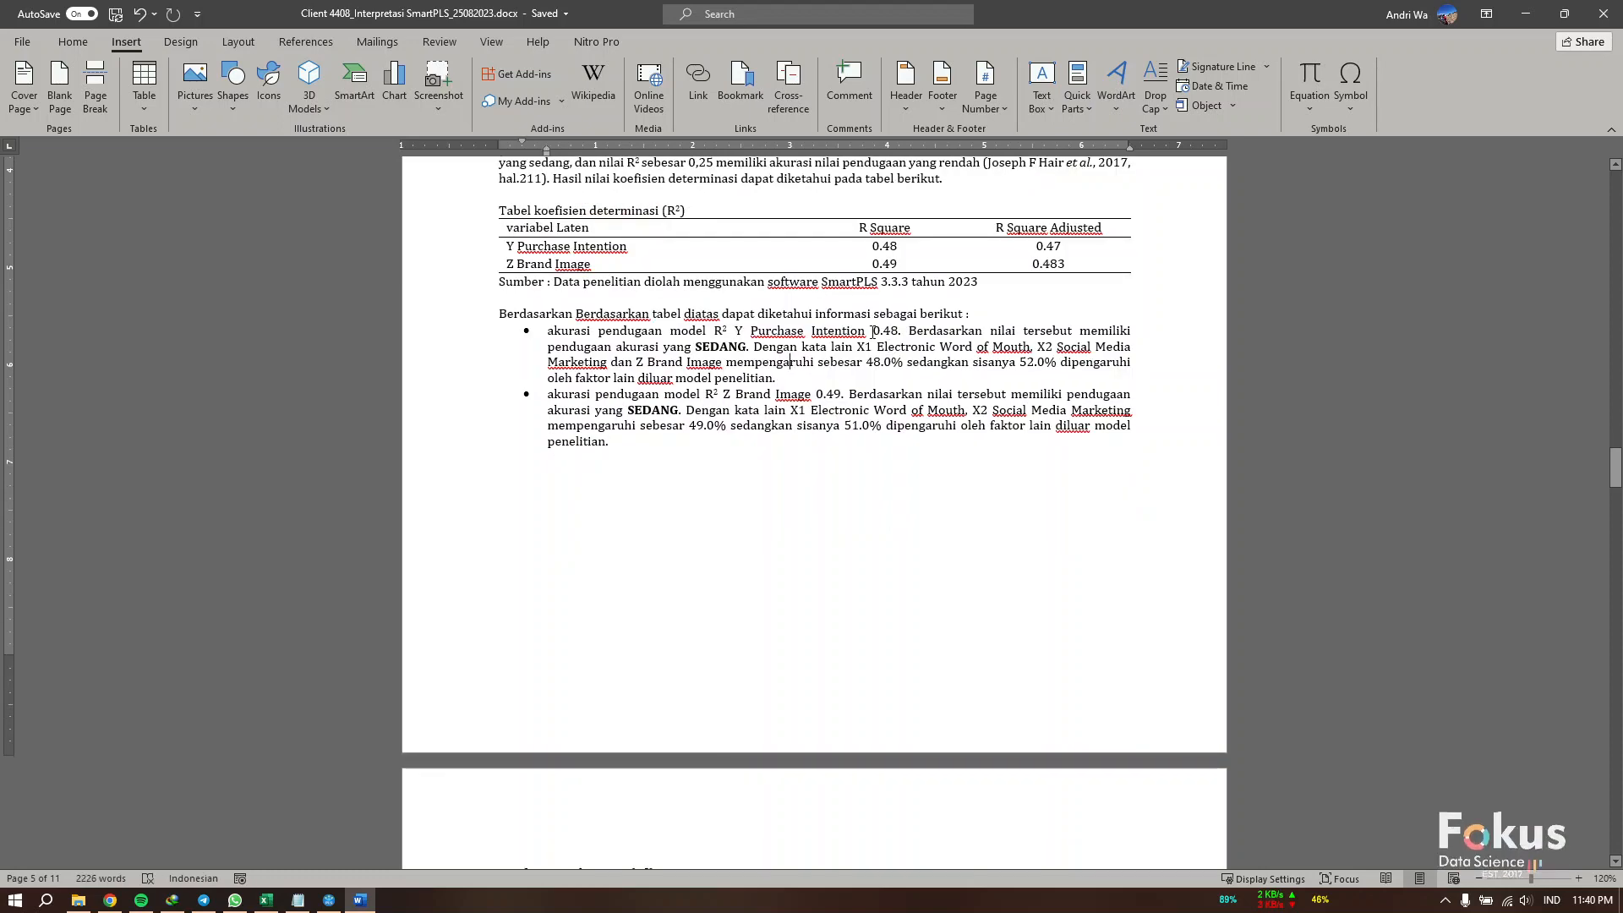
double_click(875, 331)
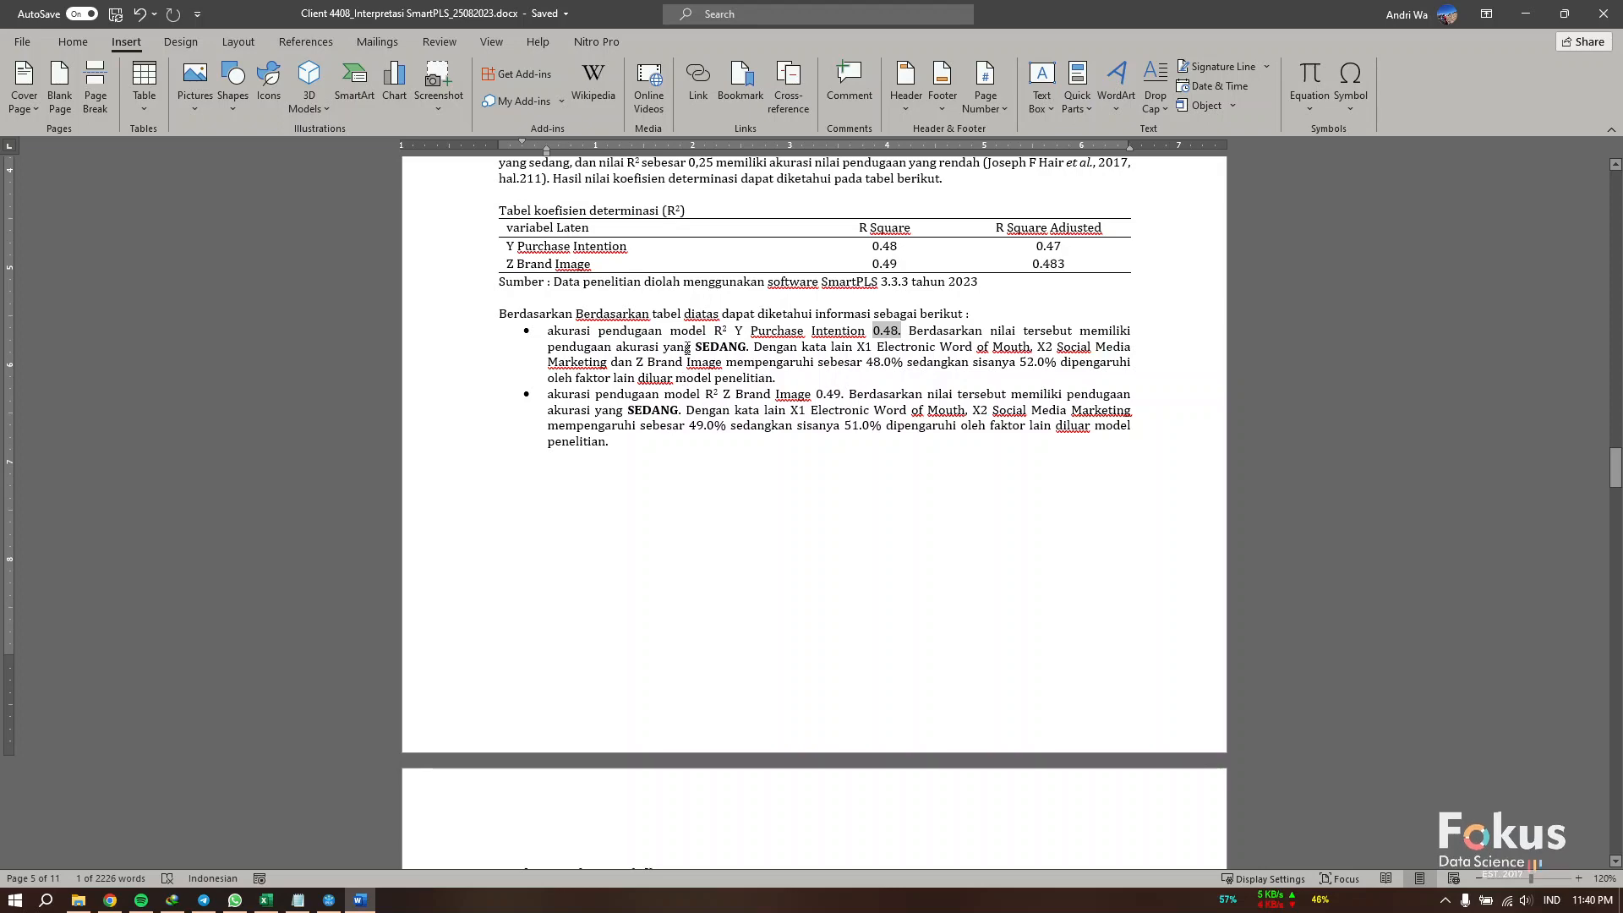
left_click(708, 346)
Step: Return to the Predictive relevance section and highlight the end of the Y Purchase Intention Q² bullet
scroll(708, 345, "up", 5)
scroll(823, 635, "down", 12)
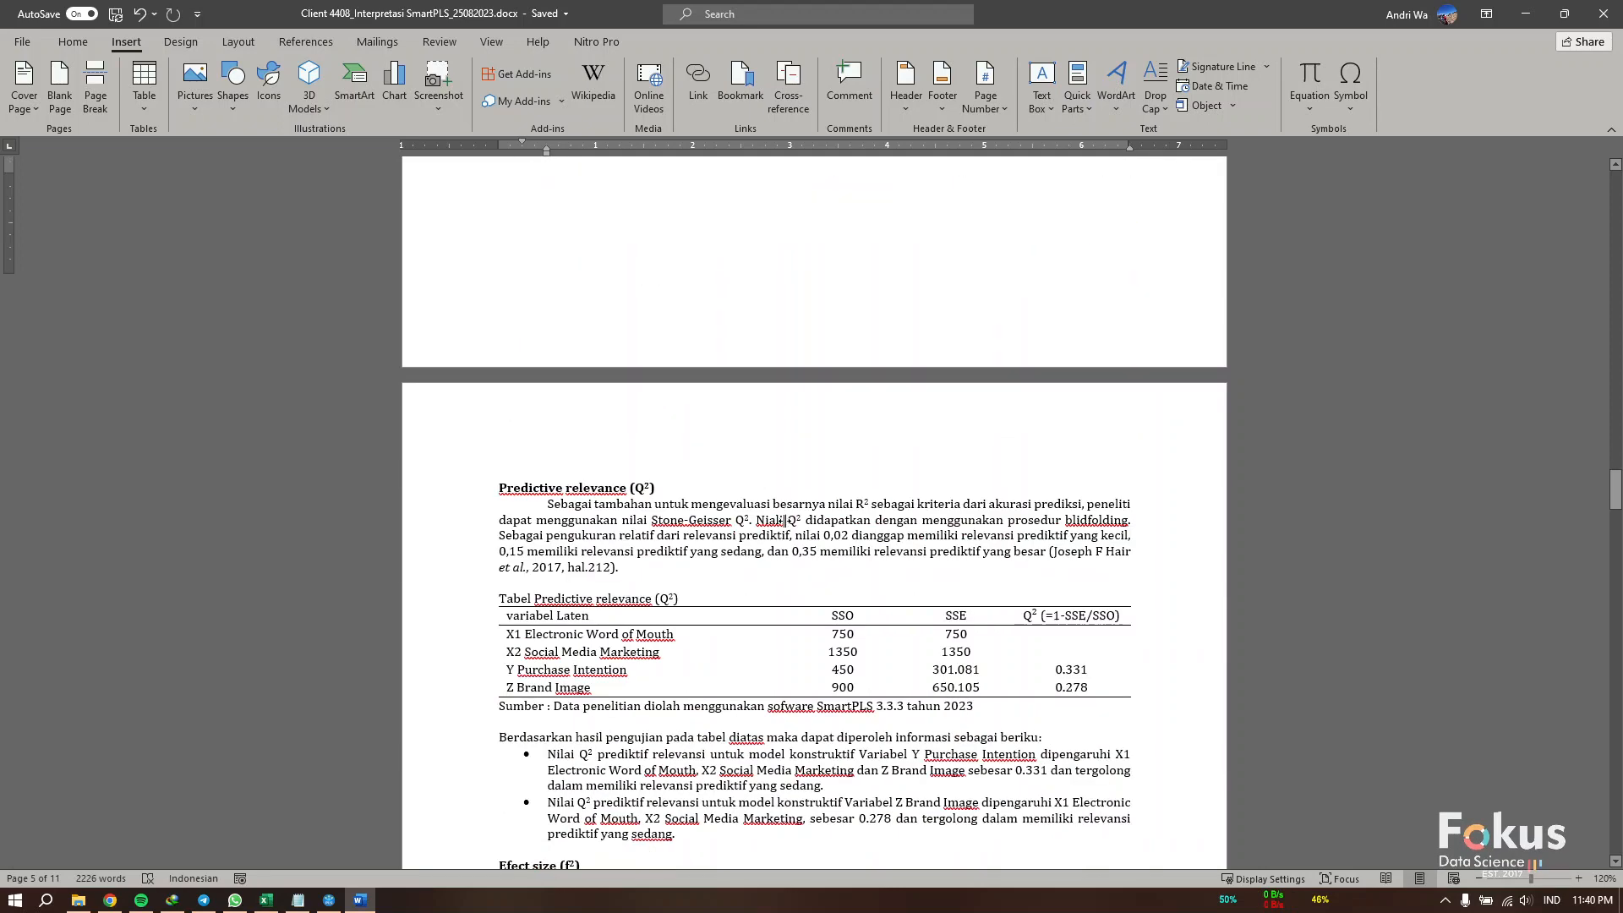
mouse_move(822, 689)
left_mouse_down()
mouse_move(779, 689)
mouse_move(814, 677)
left_mouse_up()
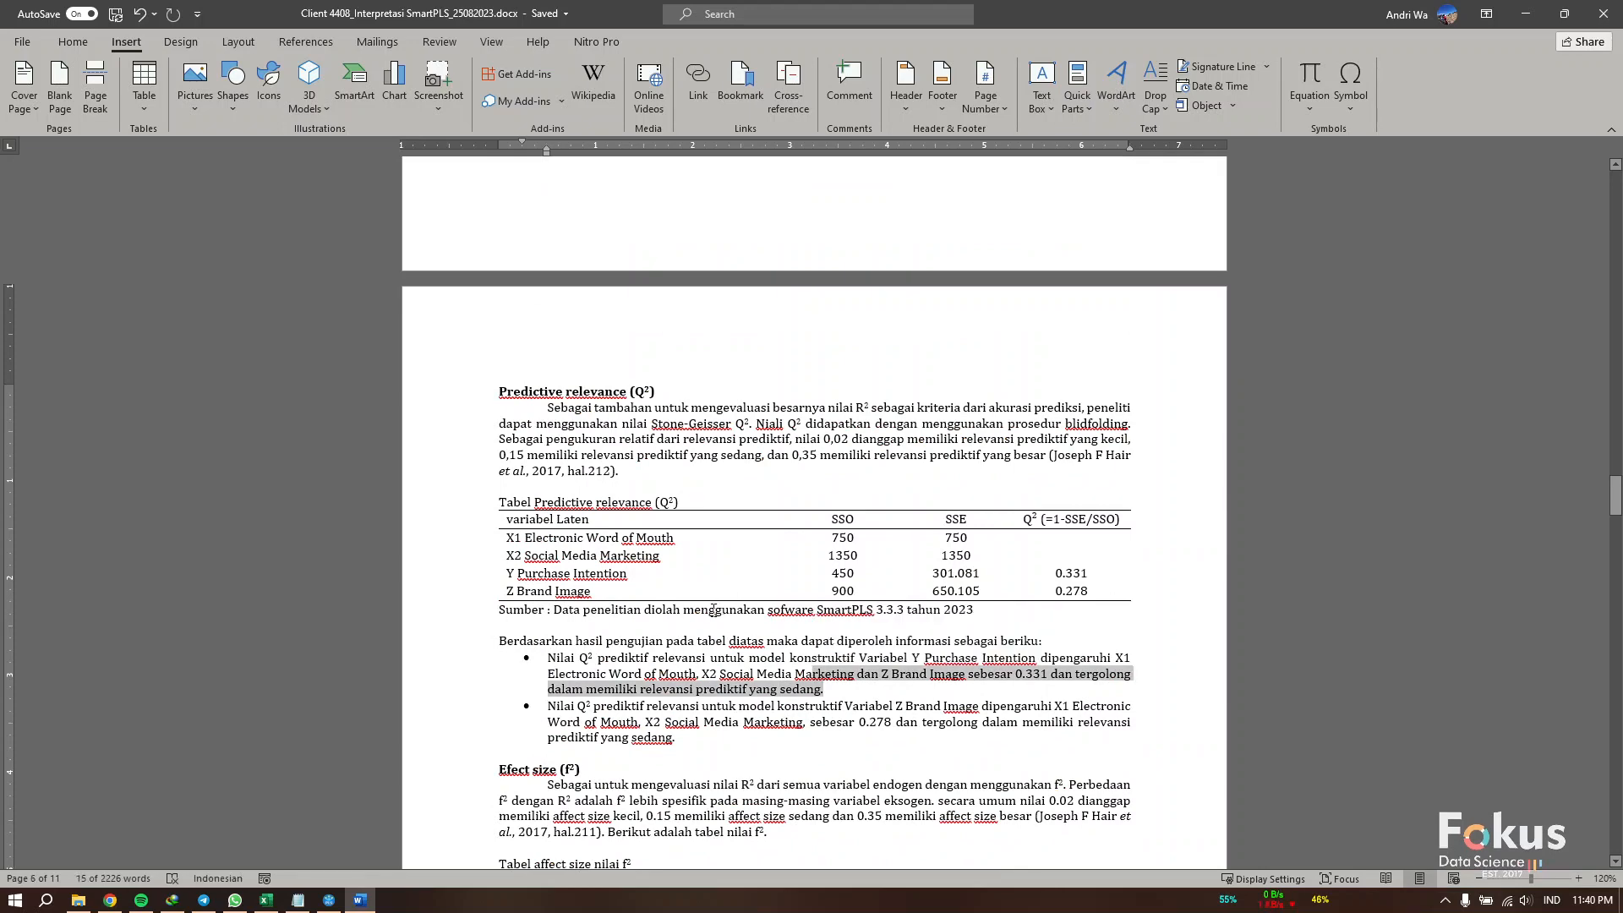
Step: Move on to the Uji Hipotesis Penelitian section and view its bootstrapping path diagram
scroll(695, 606, "down", 12)
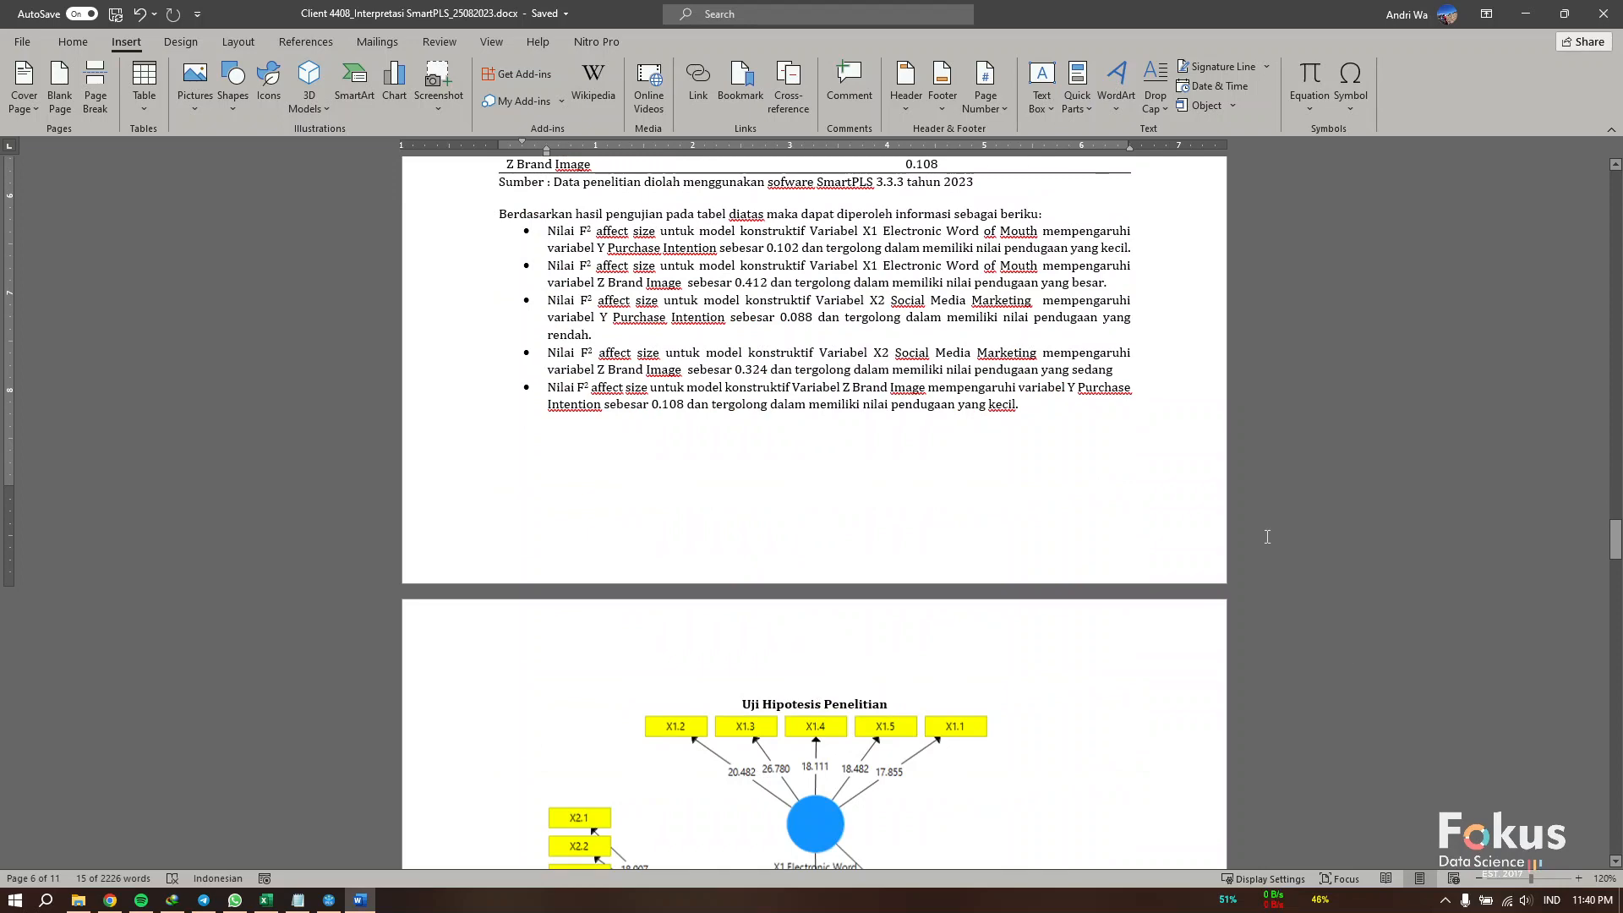
scroll(1208, 552, "down", 4)
left_click(794, 415)
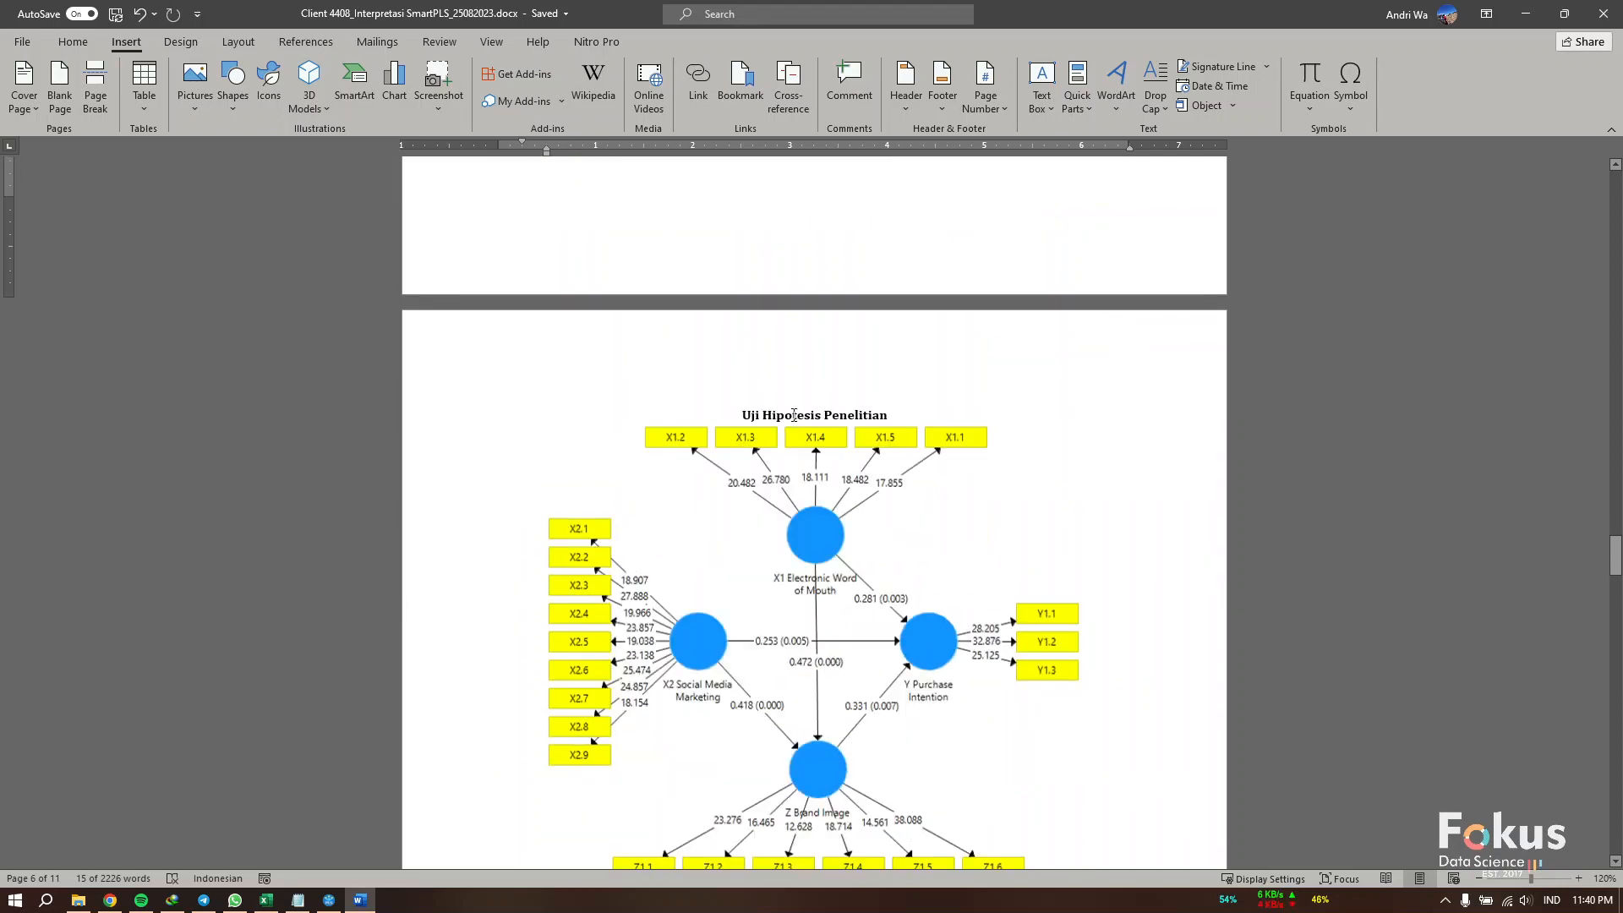
scroll(822, 648, "down", 1)
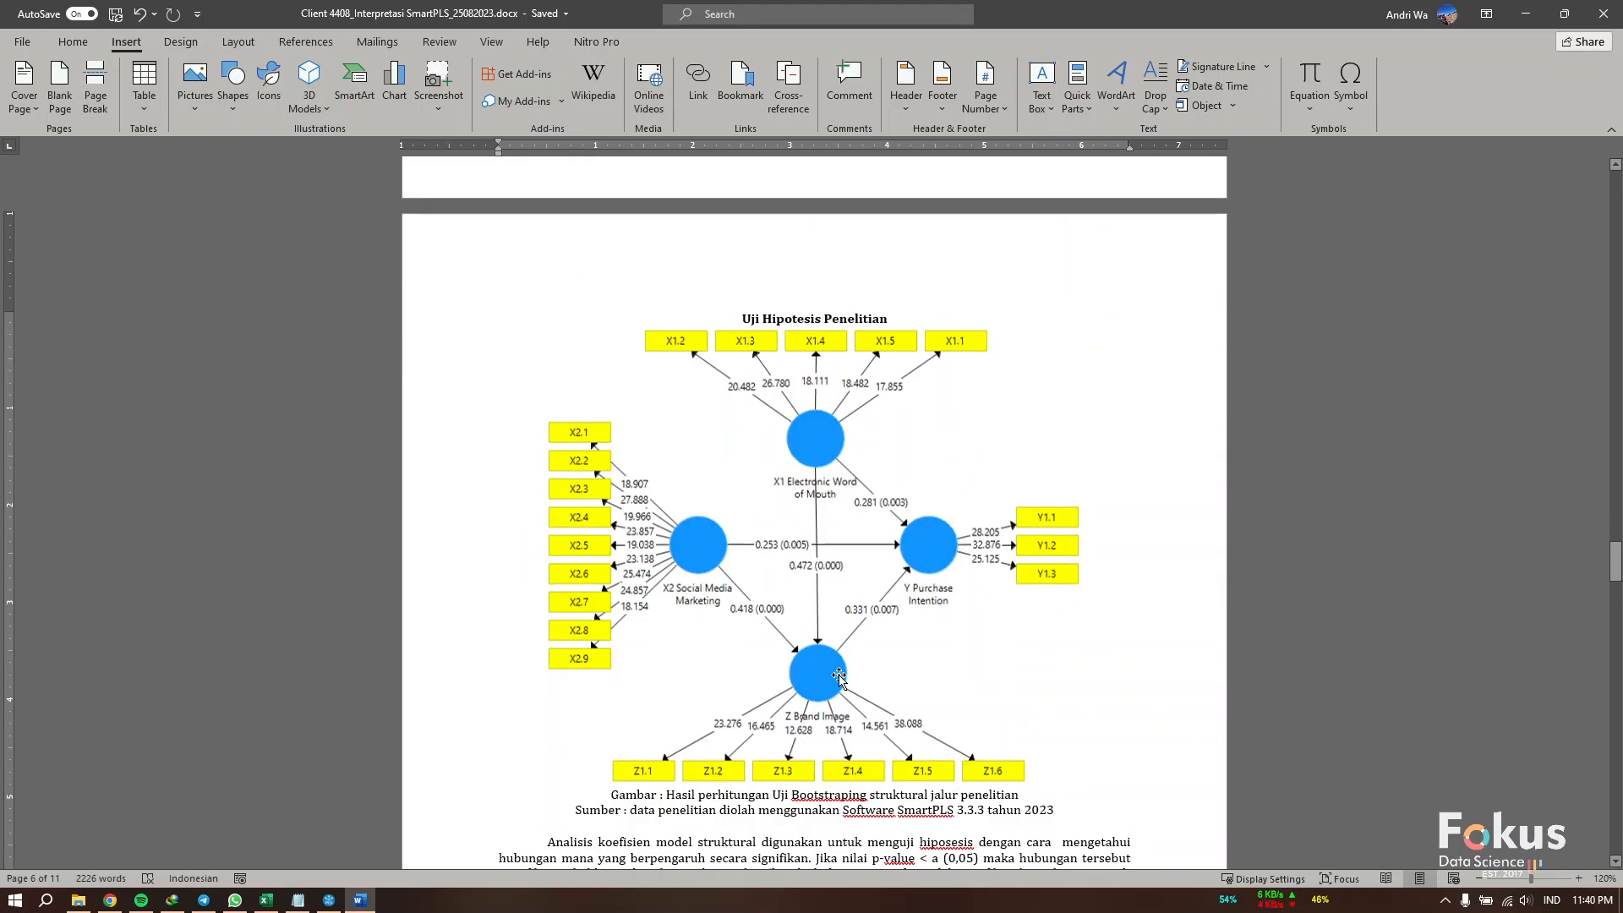
Step: Switch to SmartPLS, run basic two-tailed Bootstrapping with 500 subsamples at 0.05 significance, and widen the Path Coefficients table's first column
left_click(329, 900)
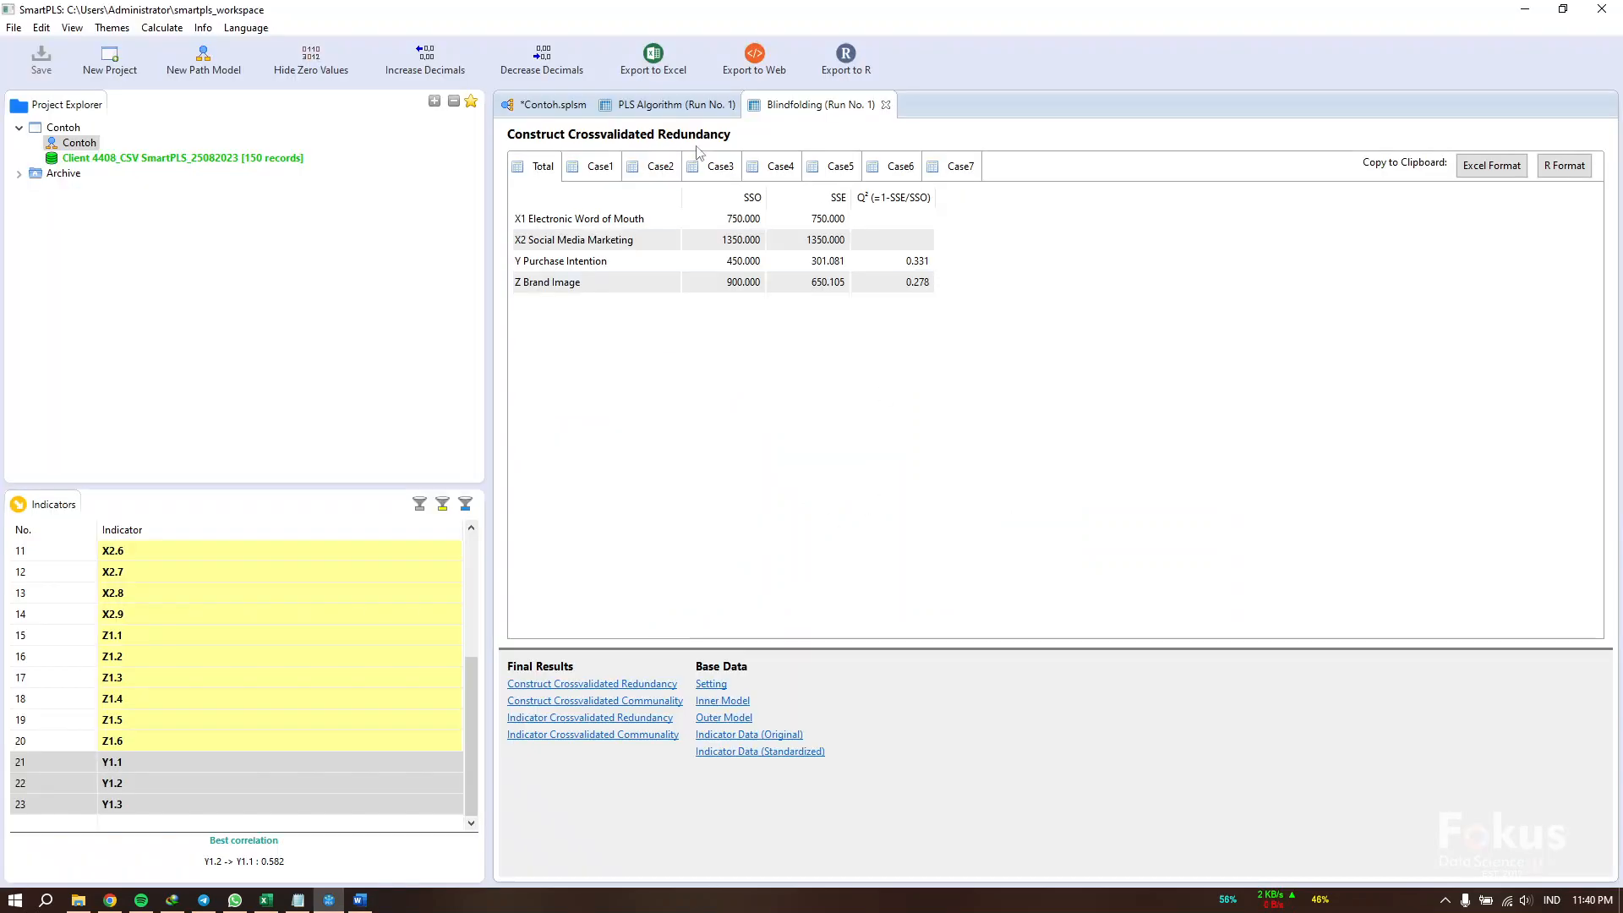
left_click(549, 105)
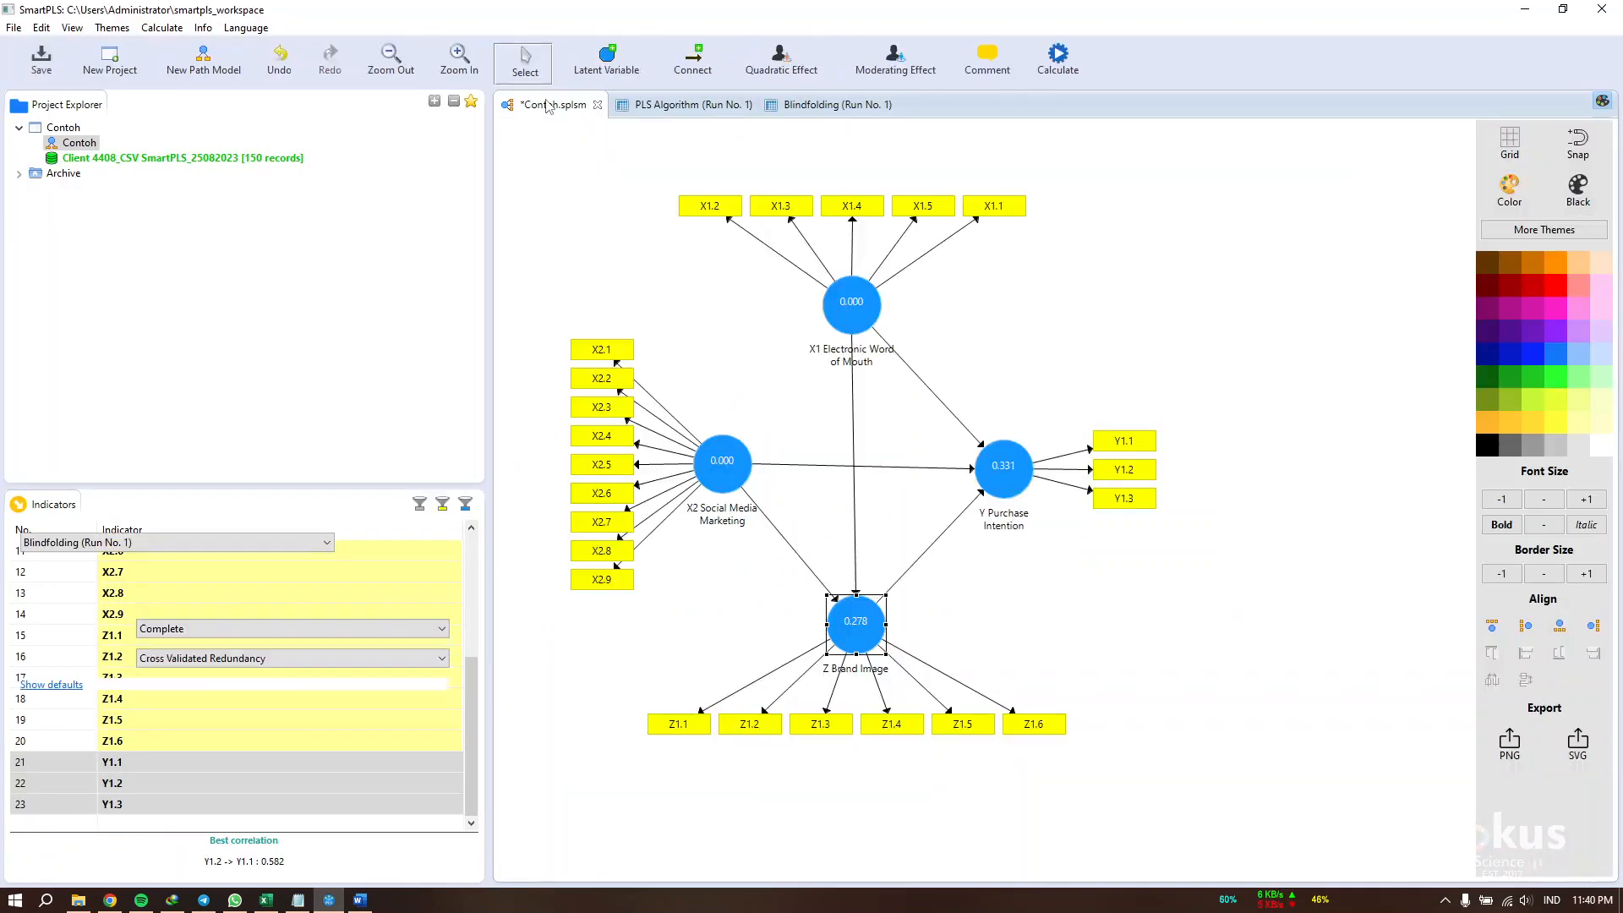
left_click(1060, 57)
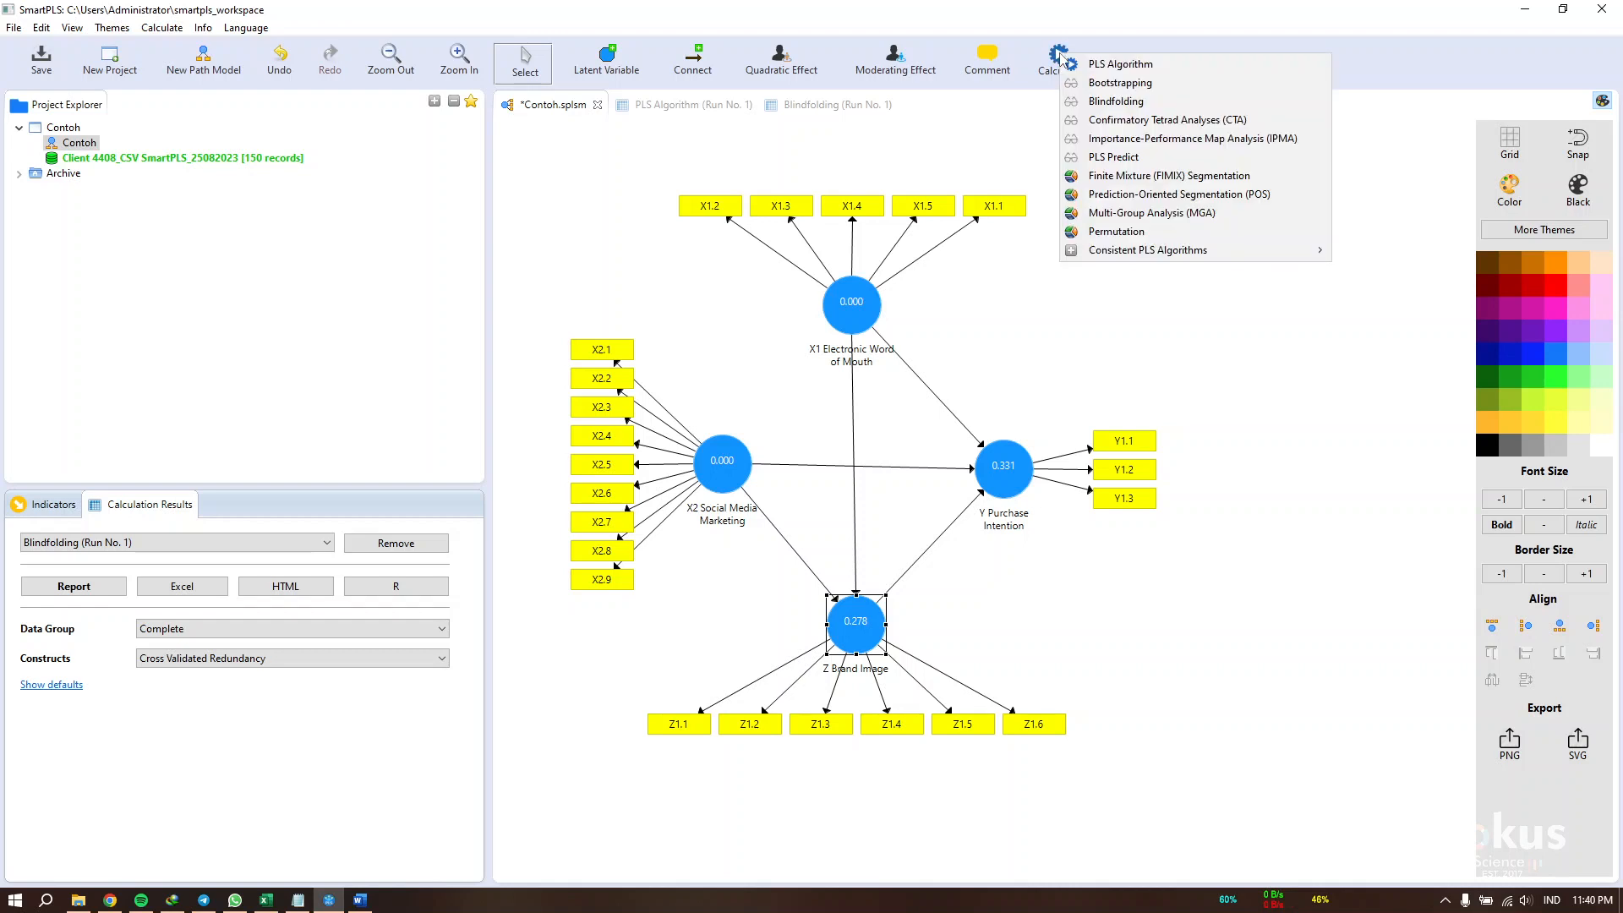
left_click(1099, 82)
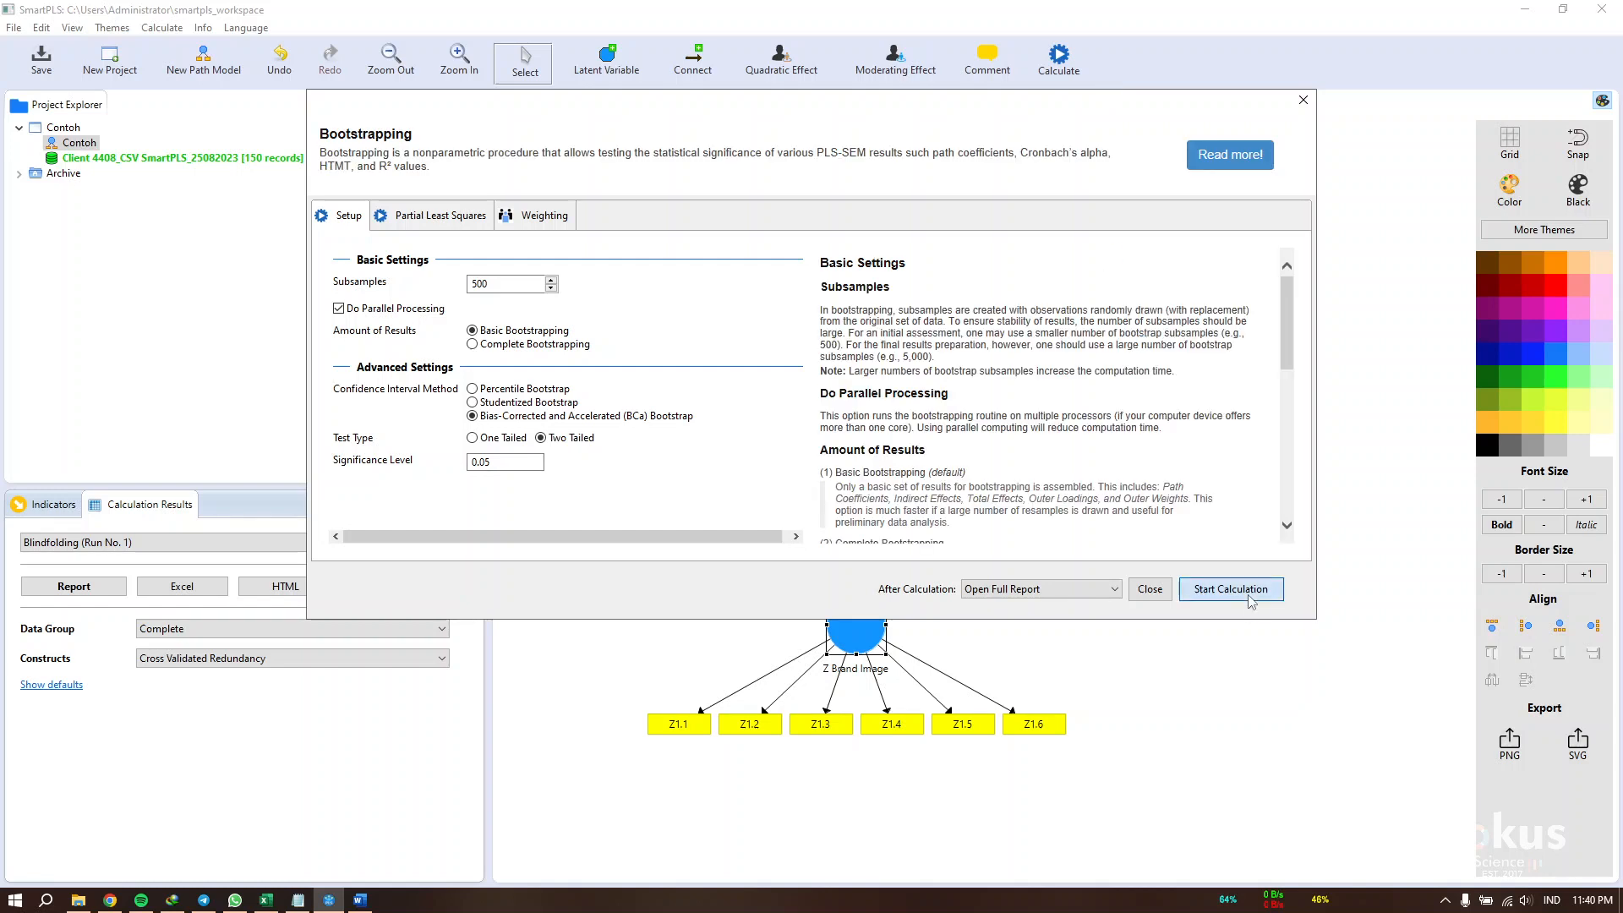
left_click(1252, 601)
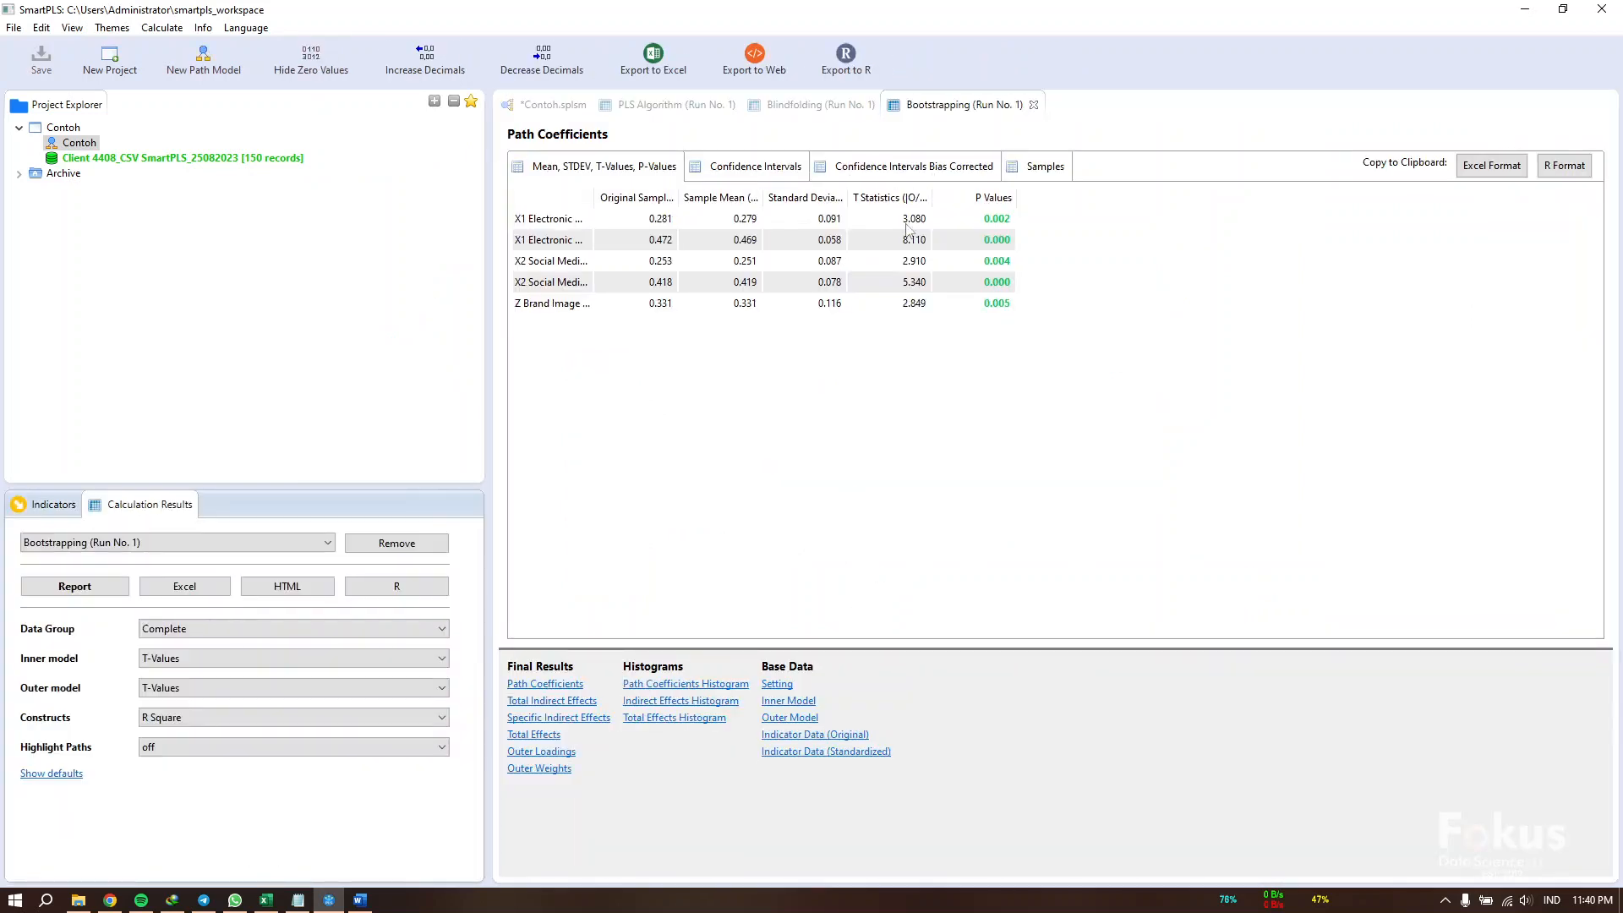
left_click_drag(594, 197, 855, 203)
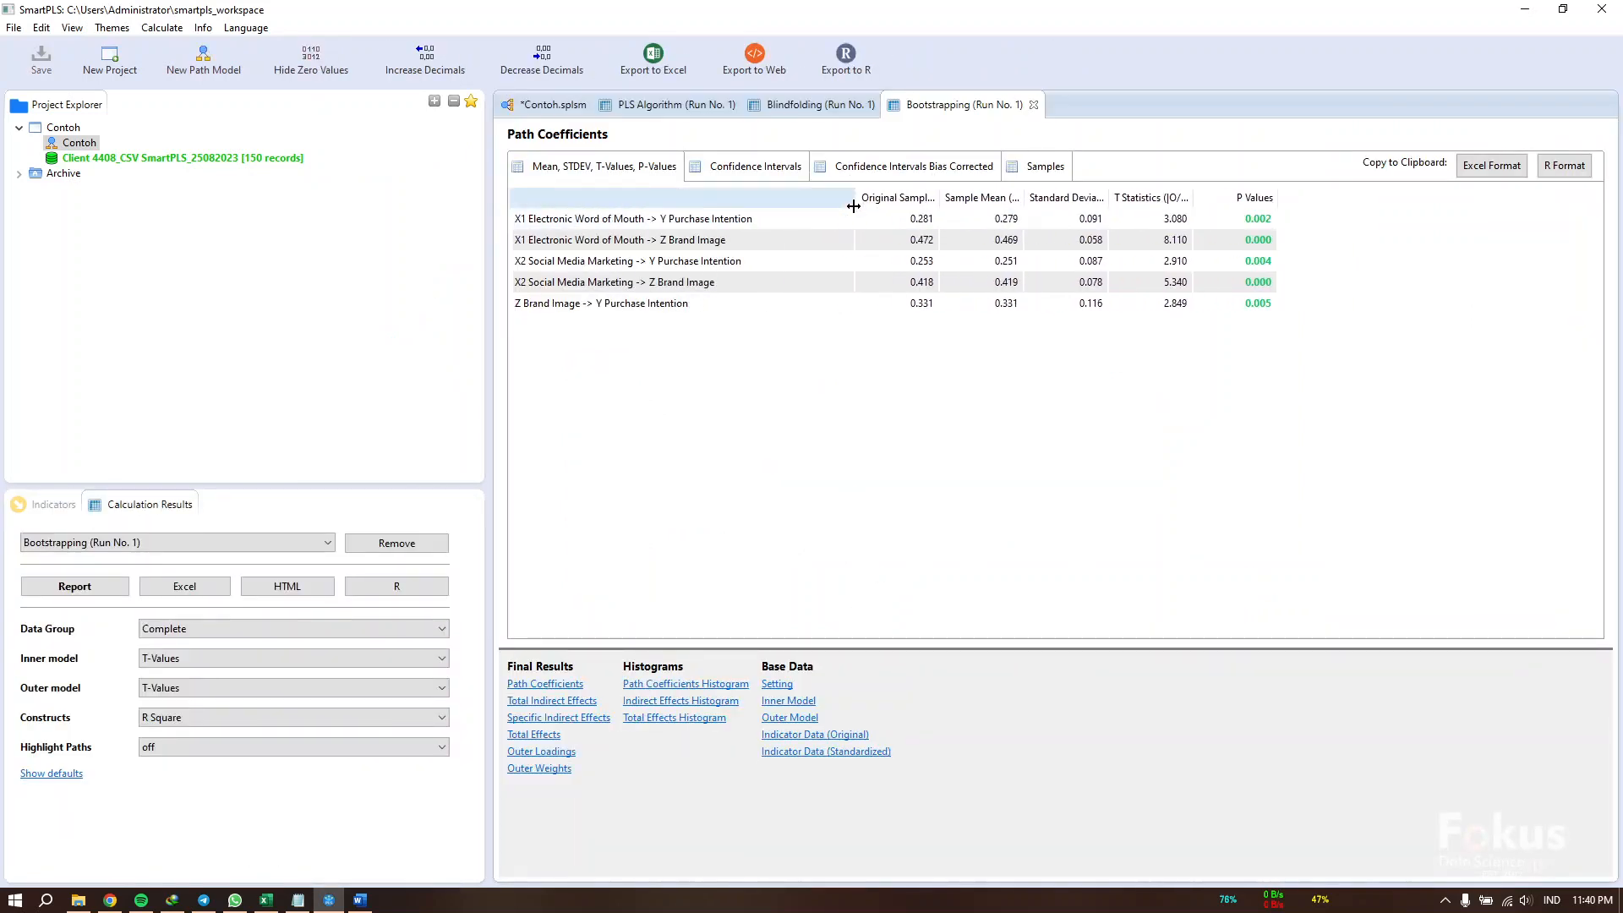
Step: Reopen the bootstrapping Path Coefficients table and widen its path-name and T Statistics columns
left_click(548, 685)
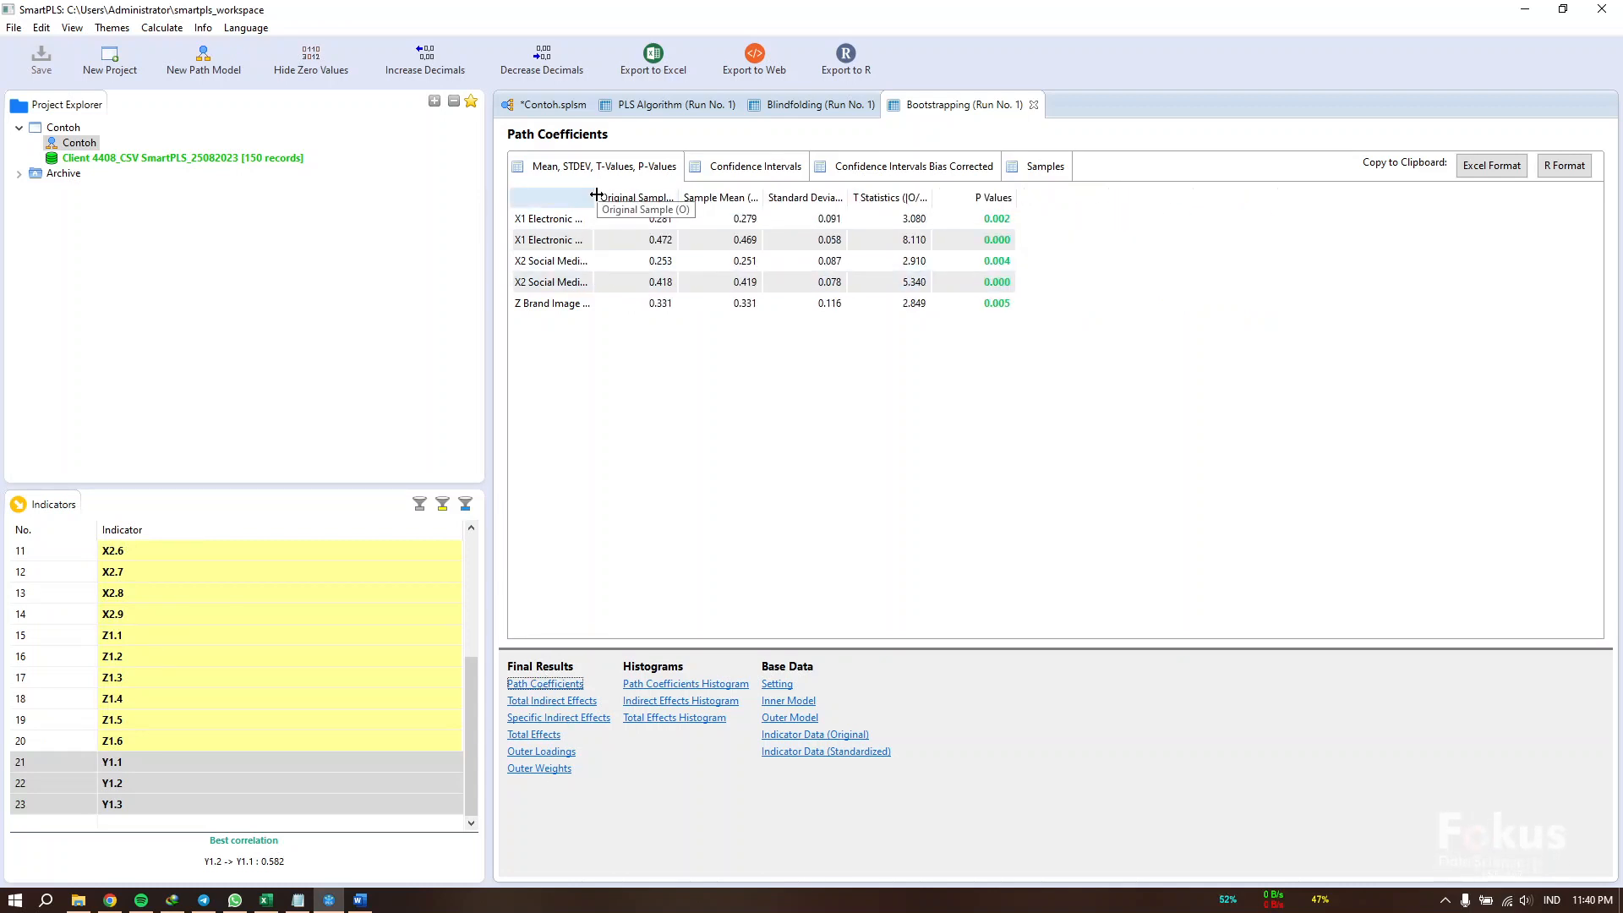
left_click_drag(594, 198, 790, 195)
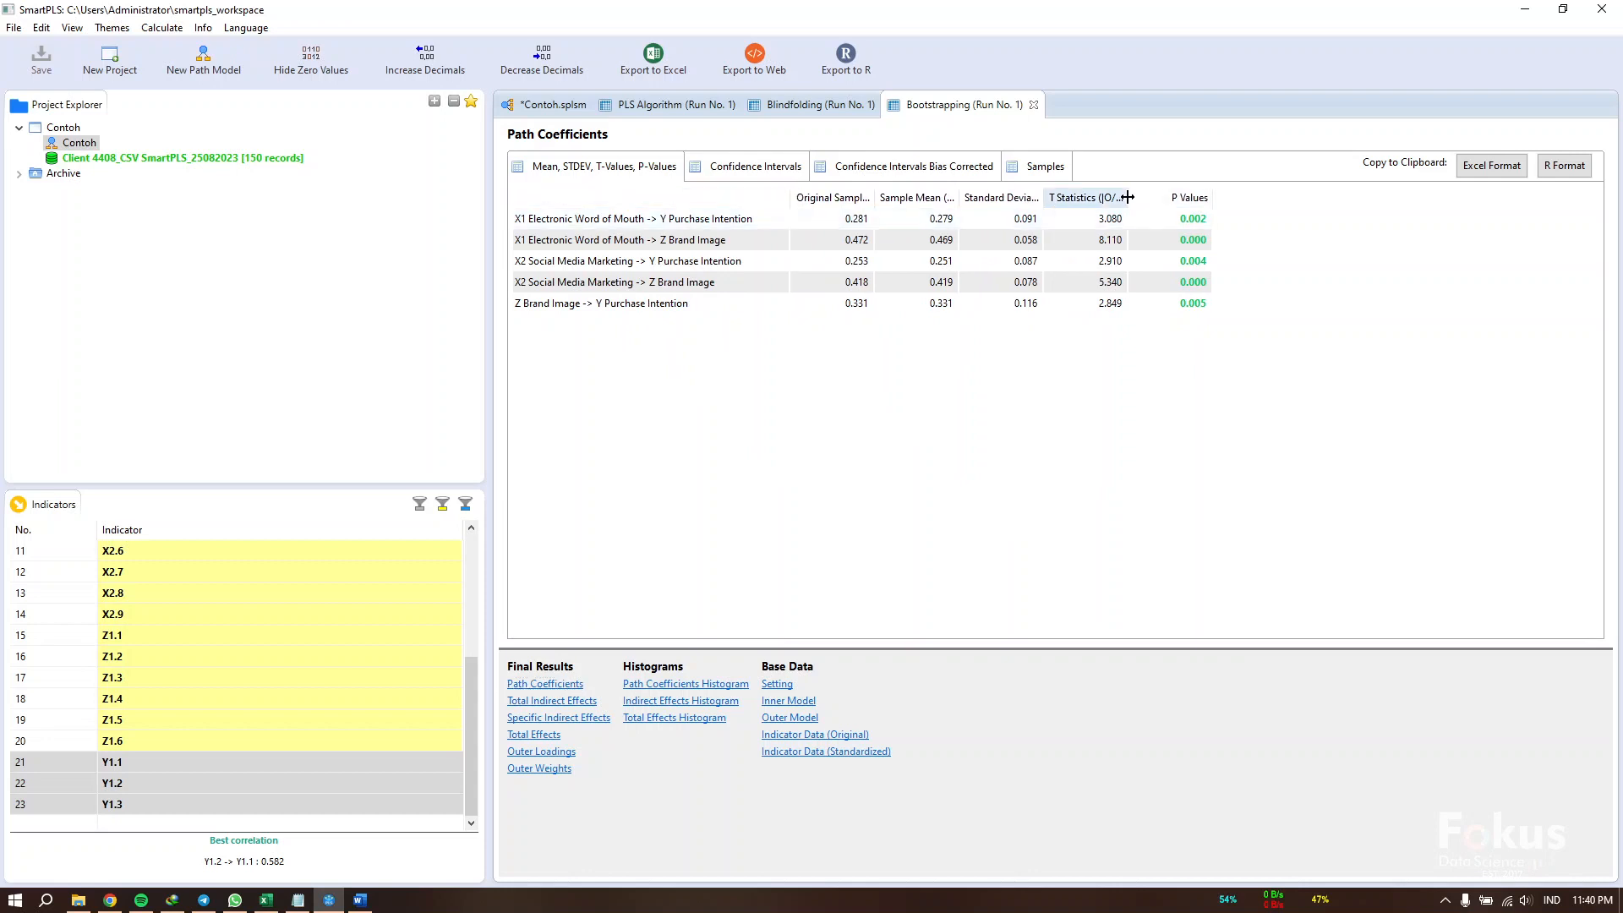
left_click_drag(1127, 197, 1150, 195)
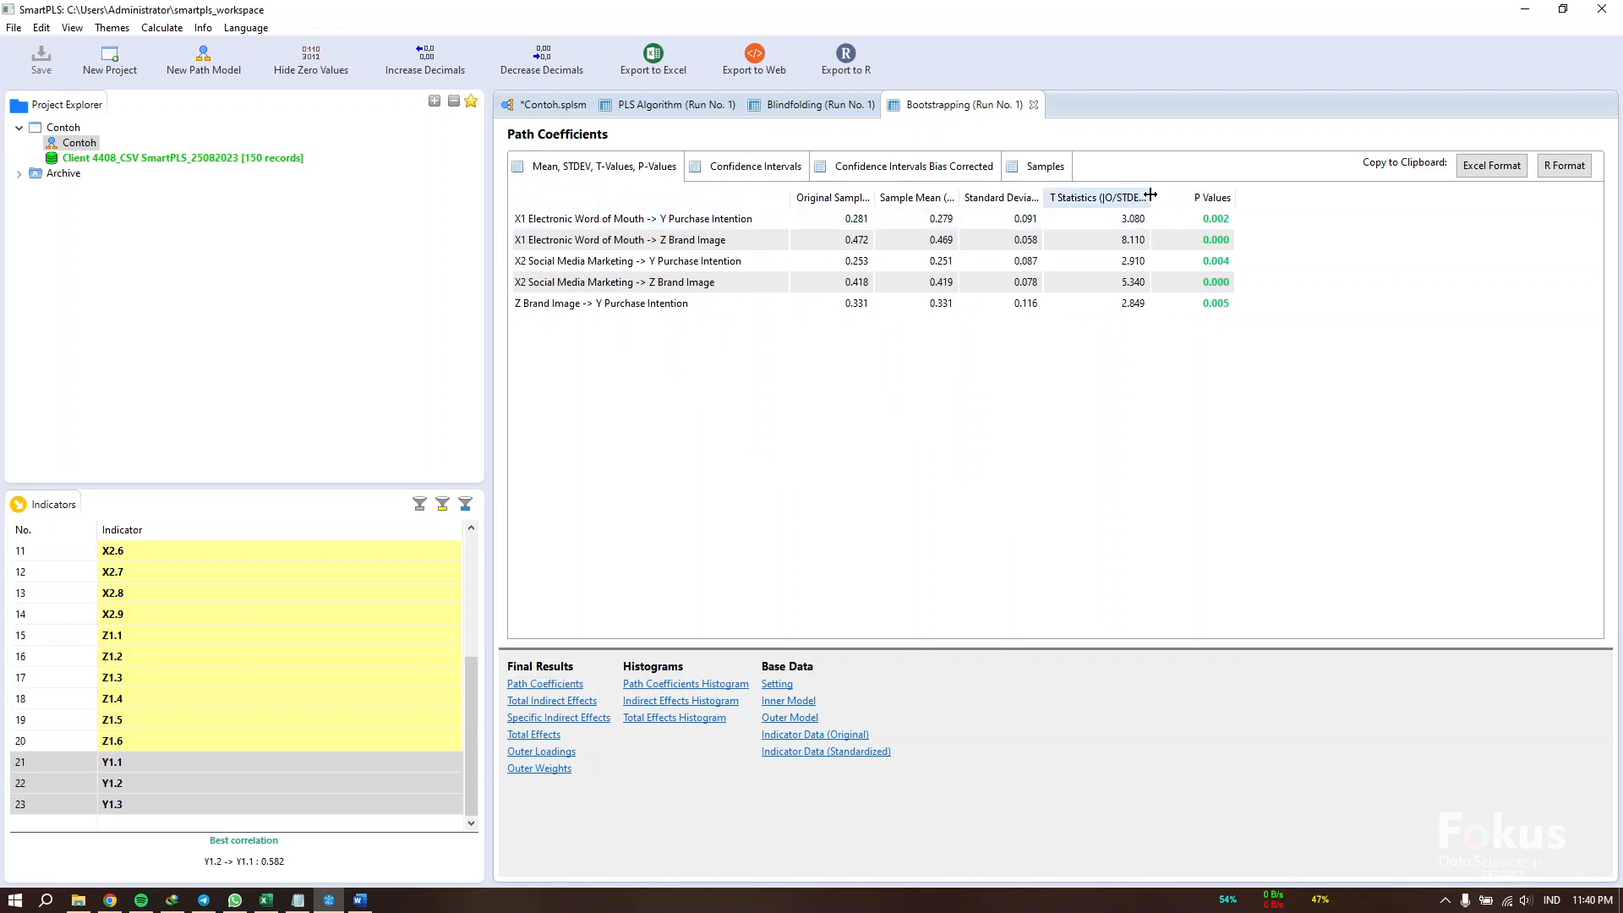
Step: Show the Specific Indirect Effects table and widen its first column to read the full mediation paths through Z Brand Image
left_click(547, 718)
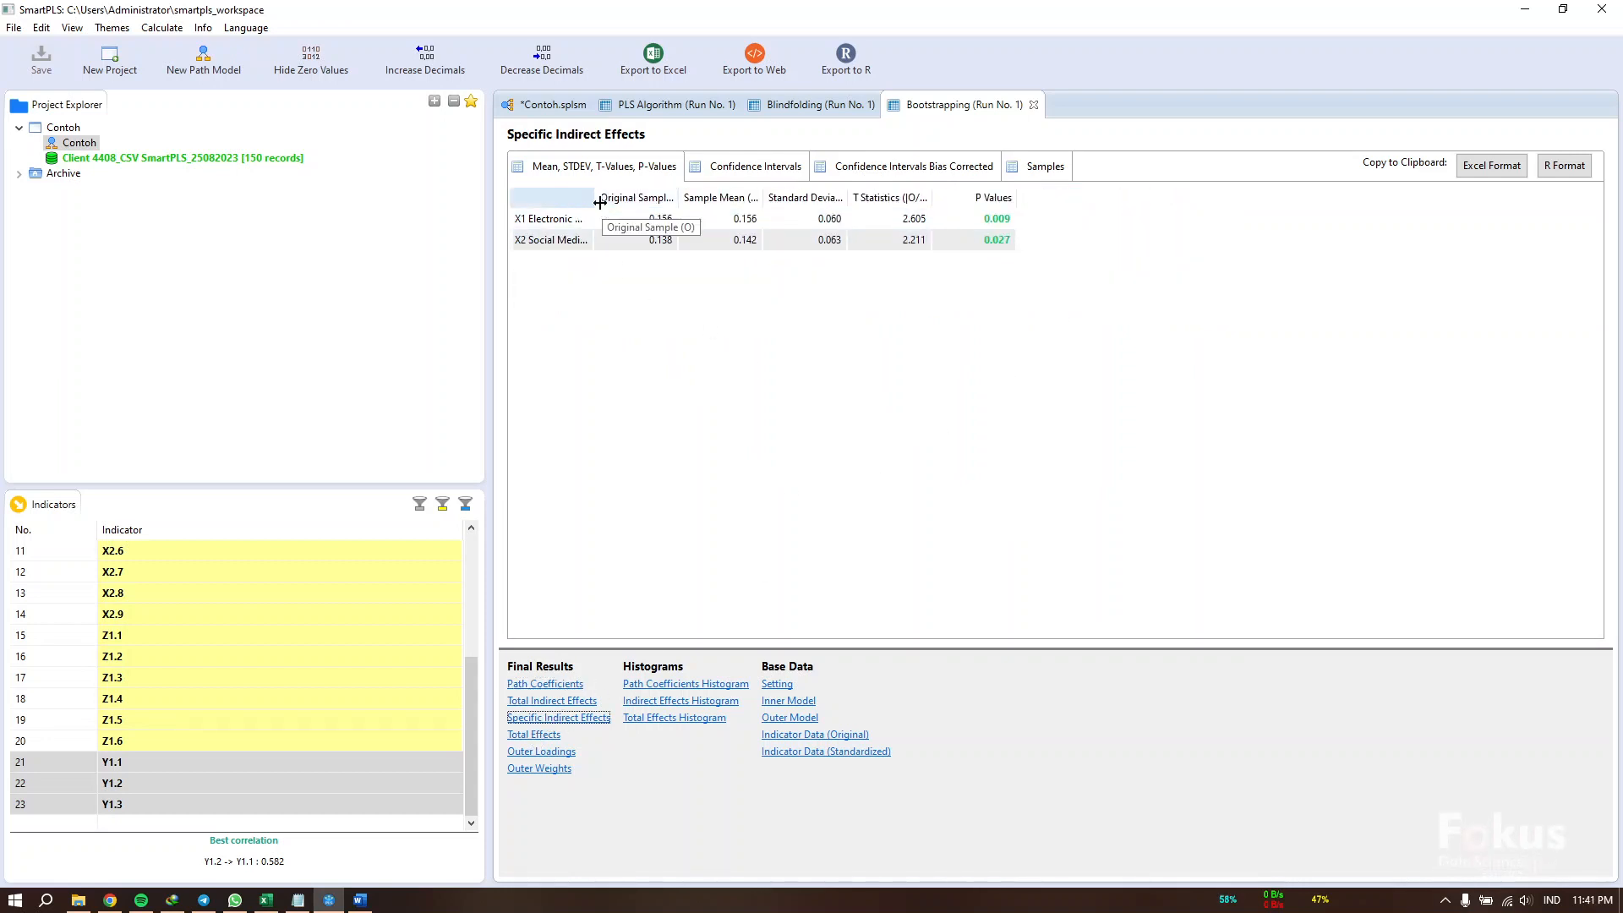
left_click_drag(594, 198, 906, 196)
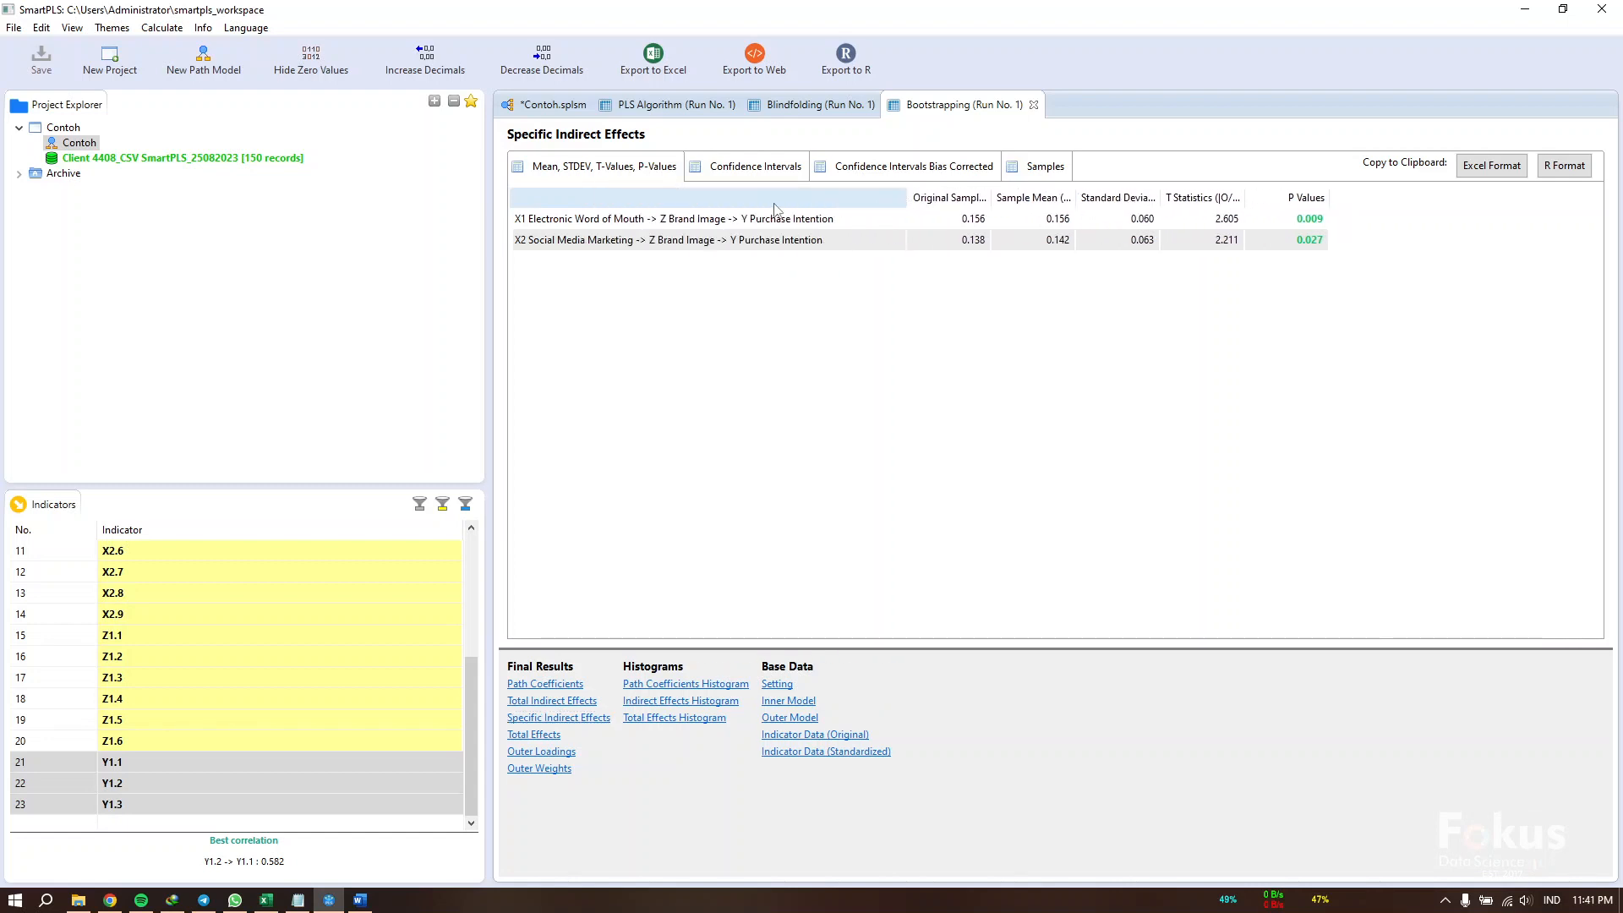
left_click(657, 216)
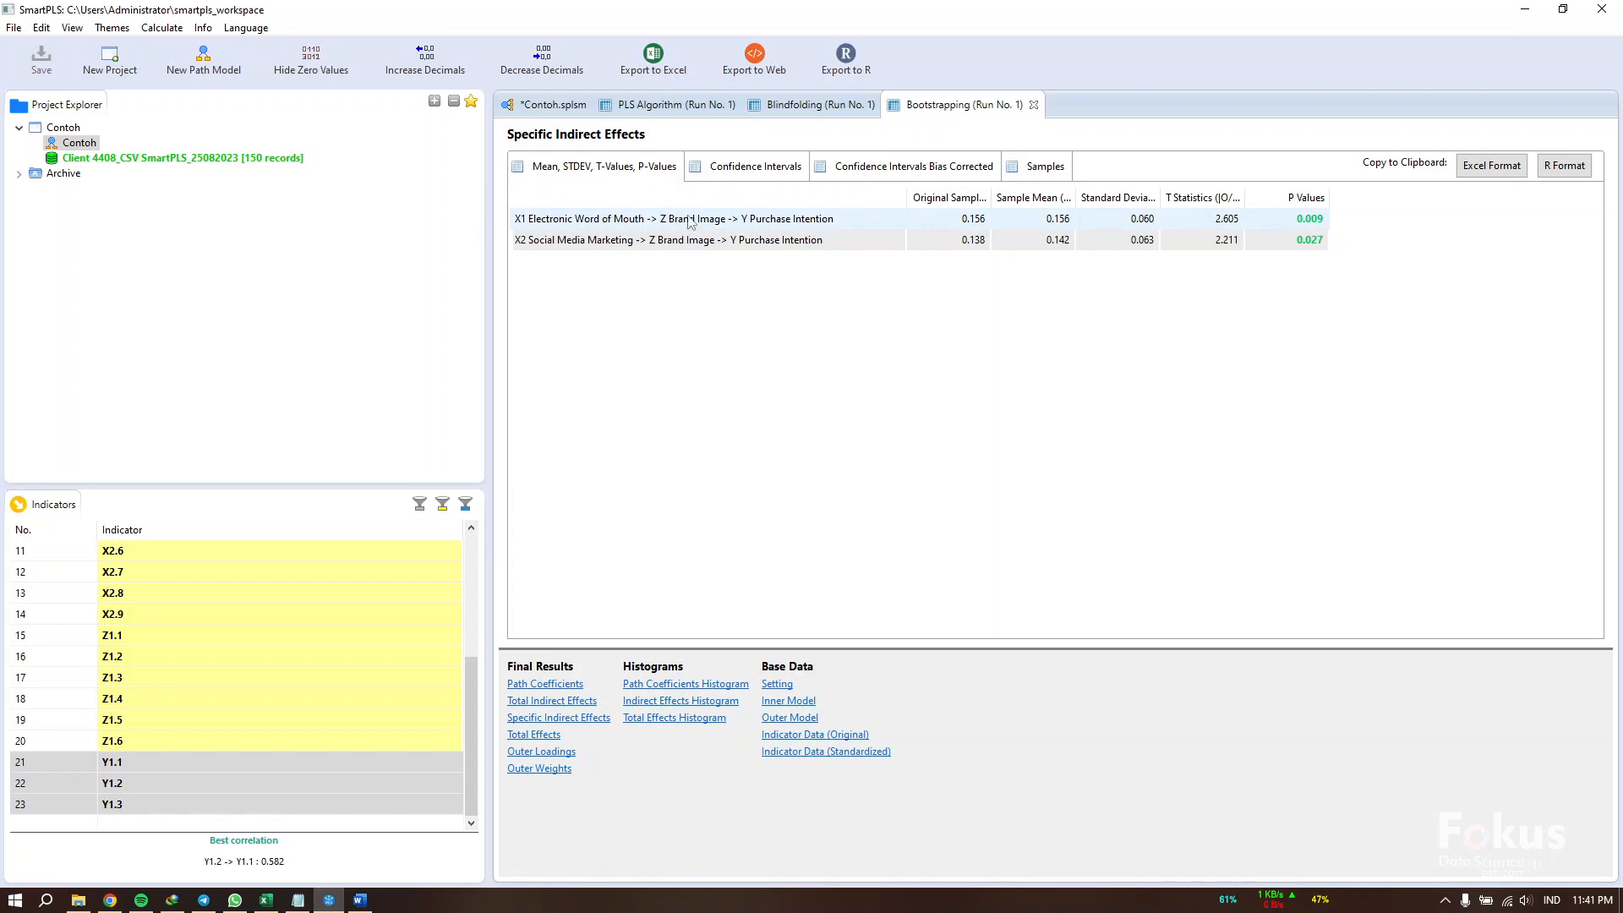
Step: Go back to Path Coefficients, then switch to Word and view the direct-effect hypothesis test table
left_click(545, 683)
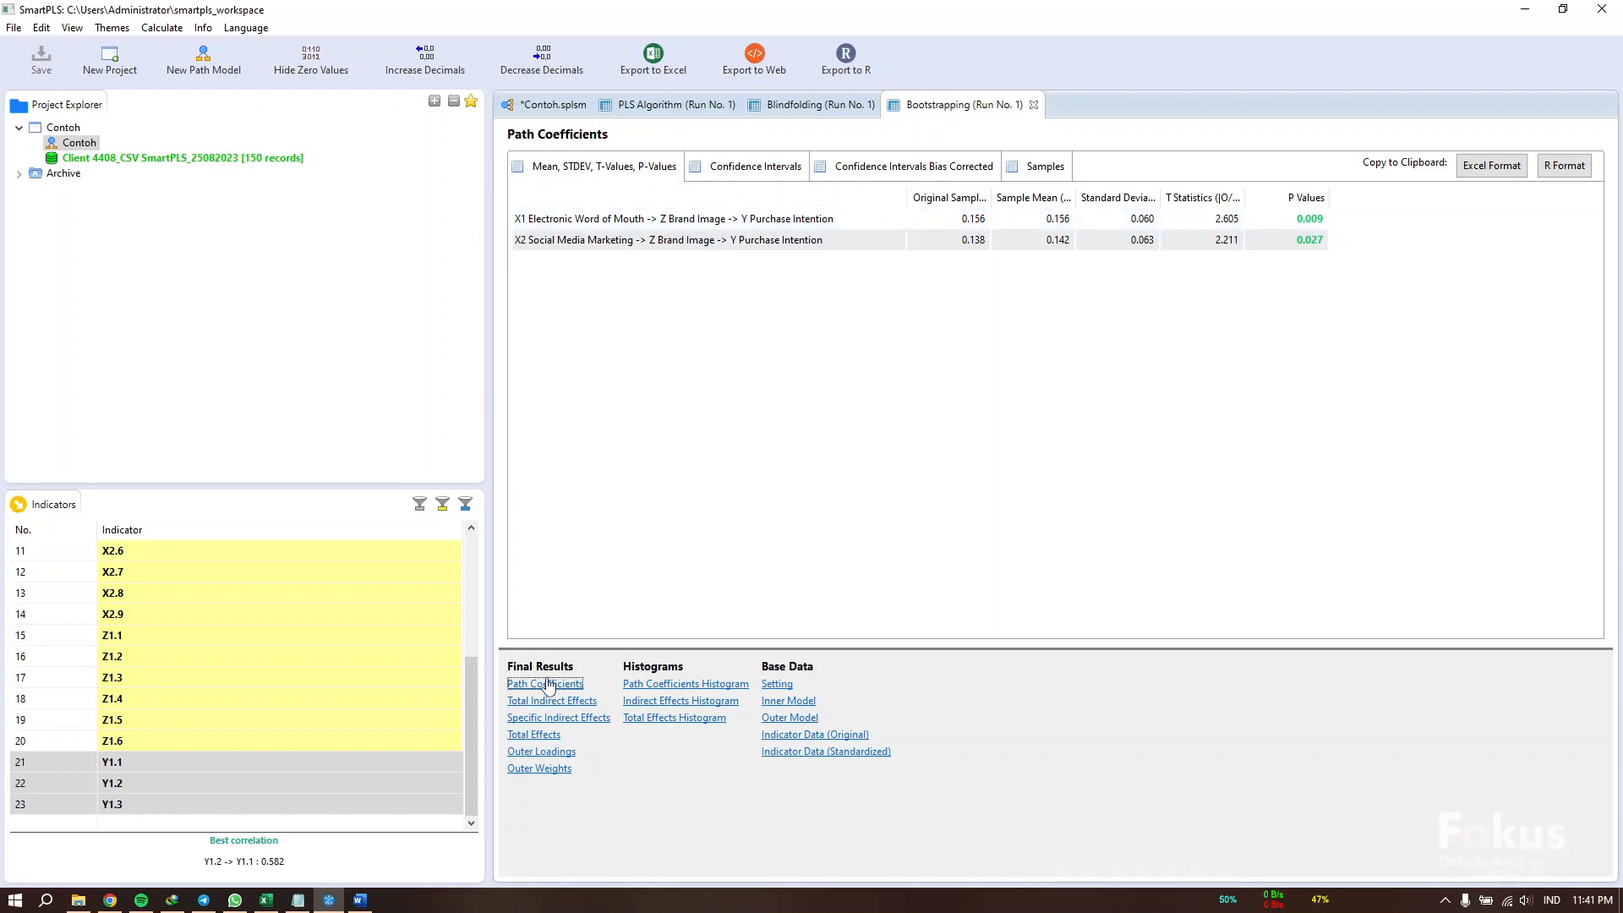
left_click(361, 901)
scroll(841, 528, "down", 10)
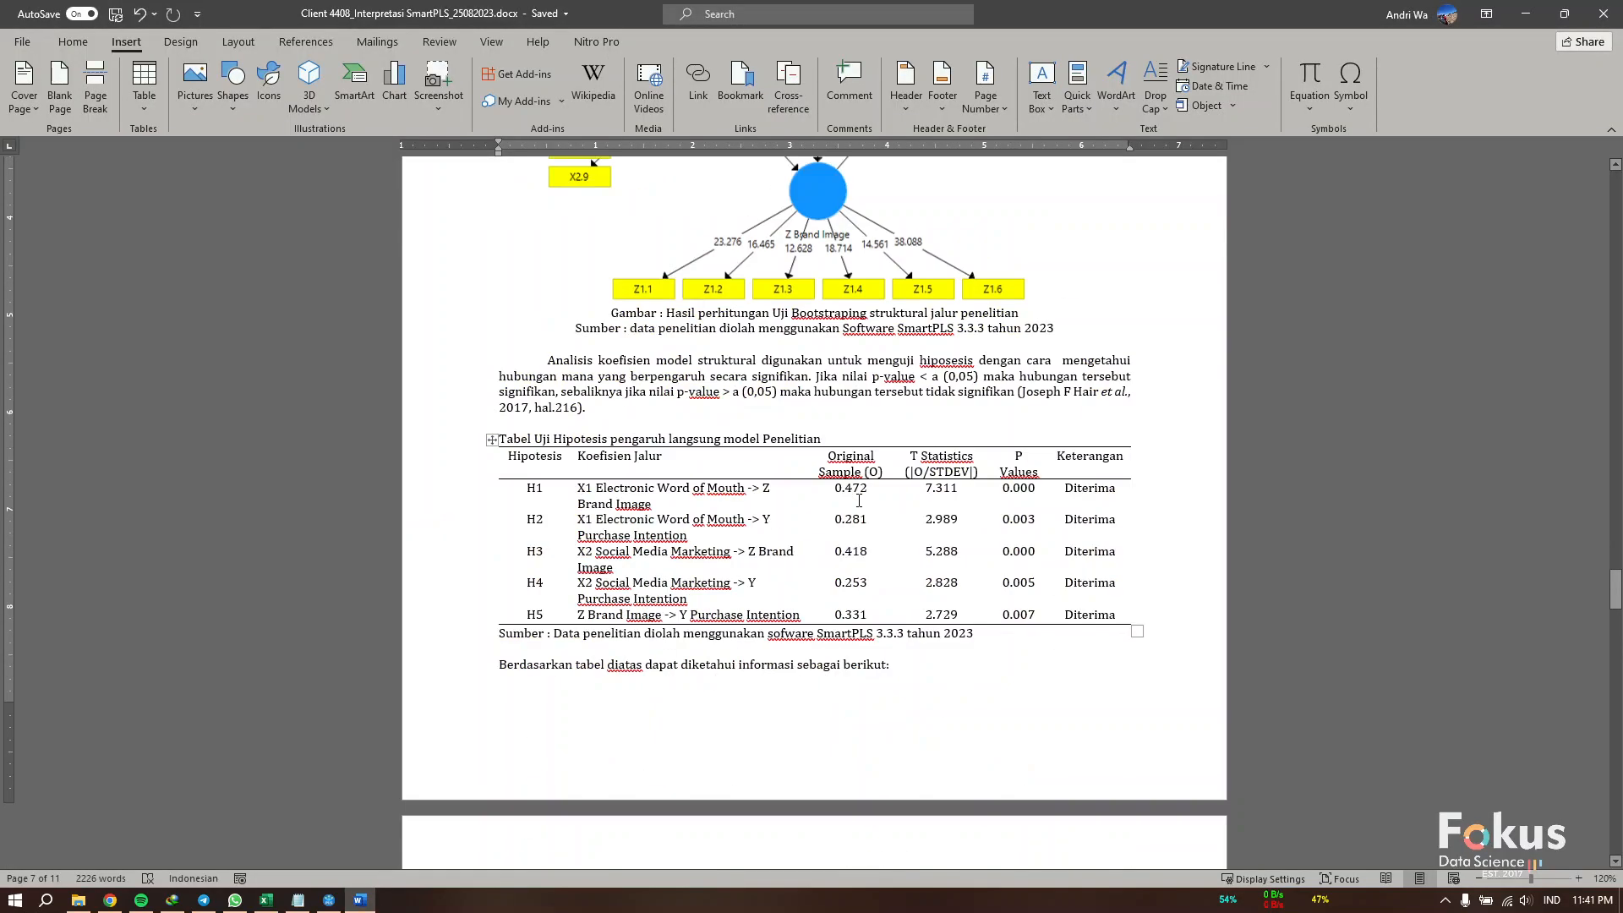
left_click(620, 318)
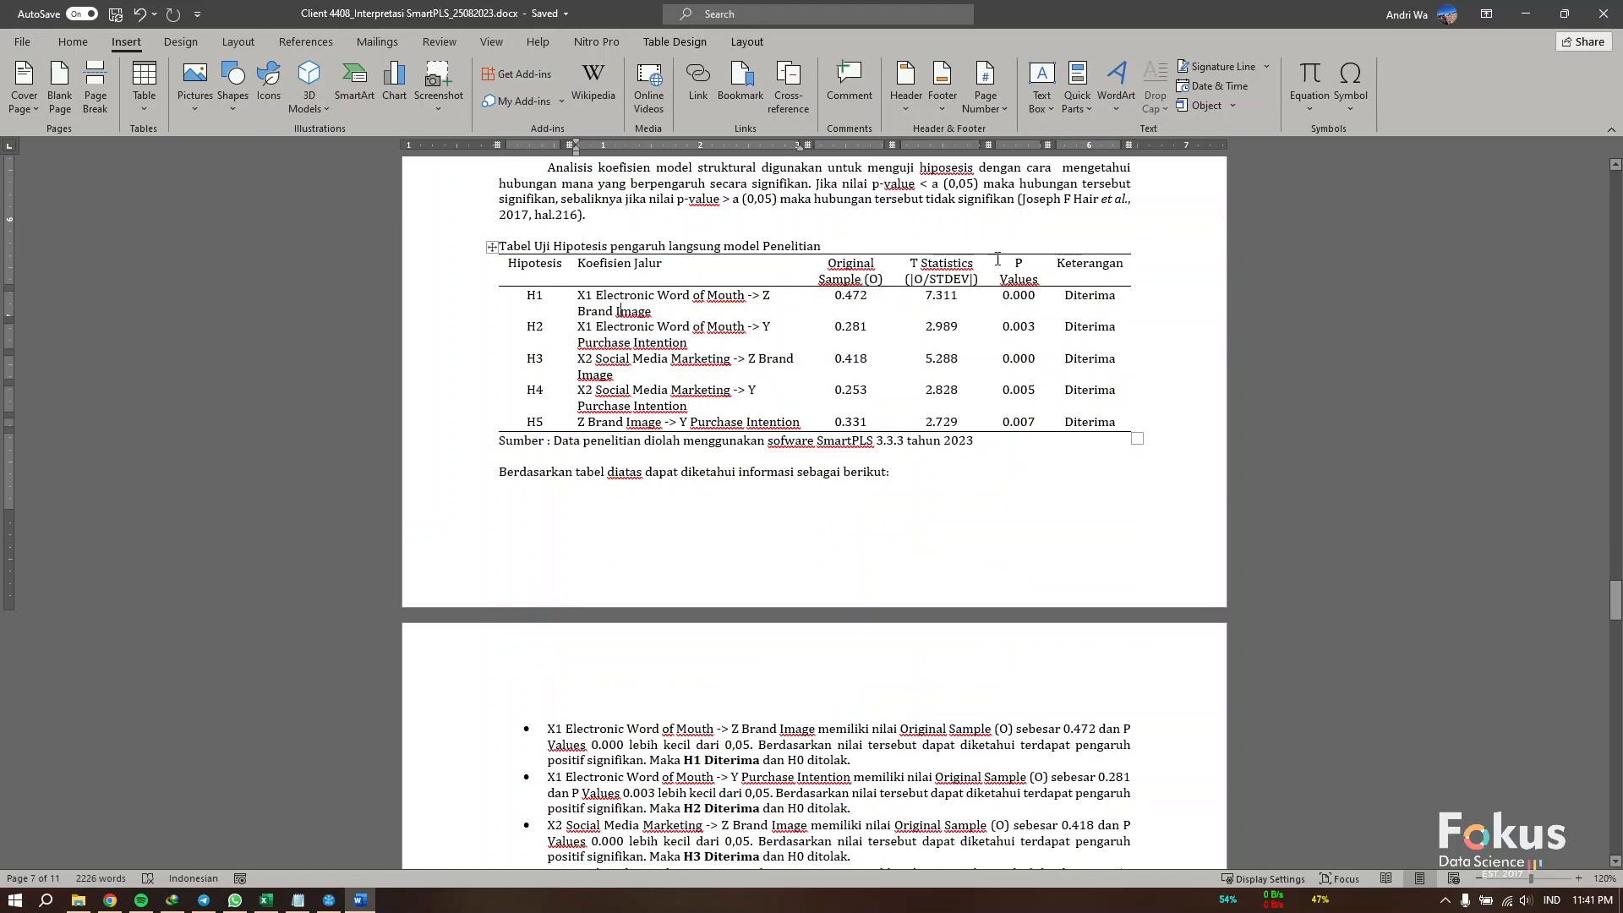
Step: Return to SmartPLS and widen the path-name, Original Sample (O) and P Values columns of the Path Coefficients table
left_click(1526, 14)
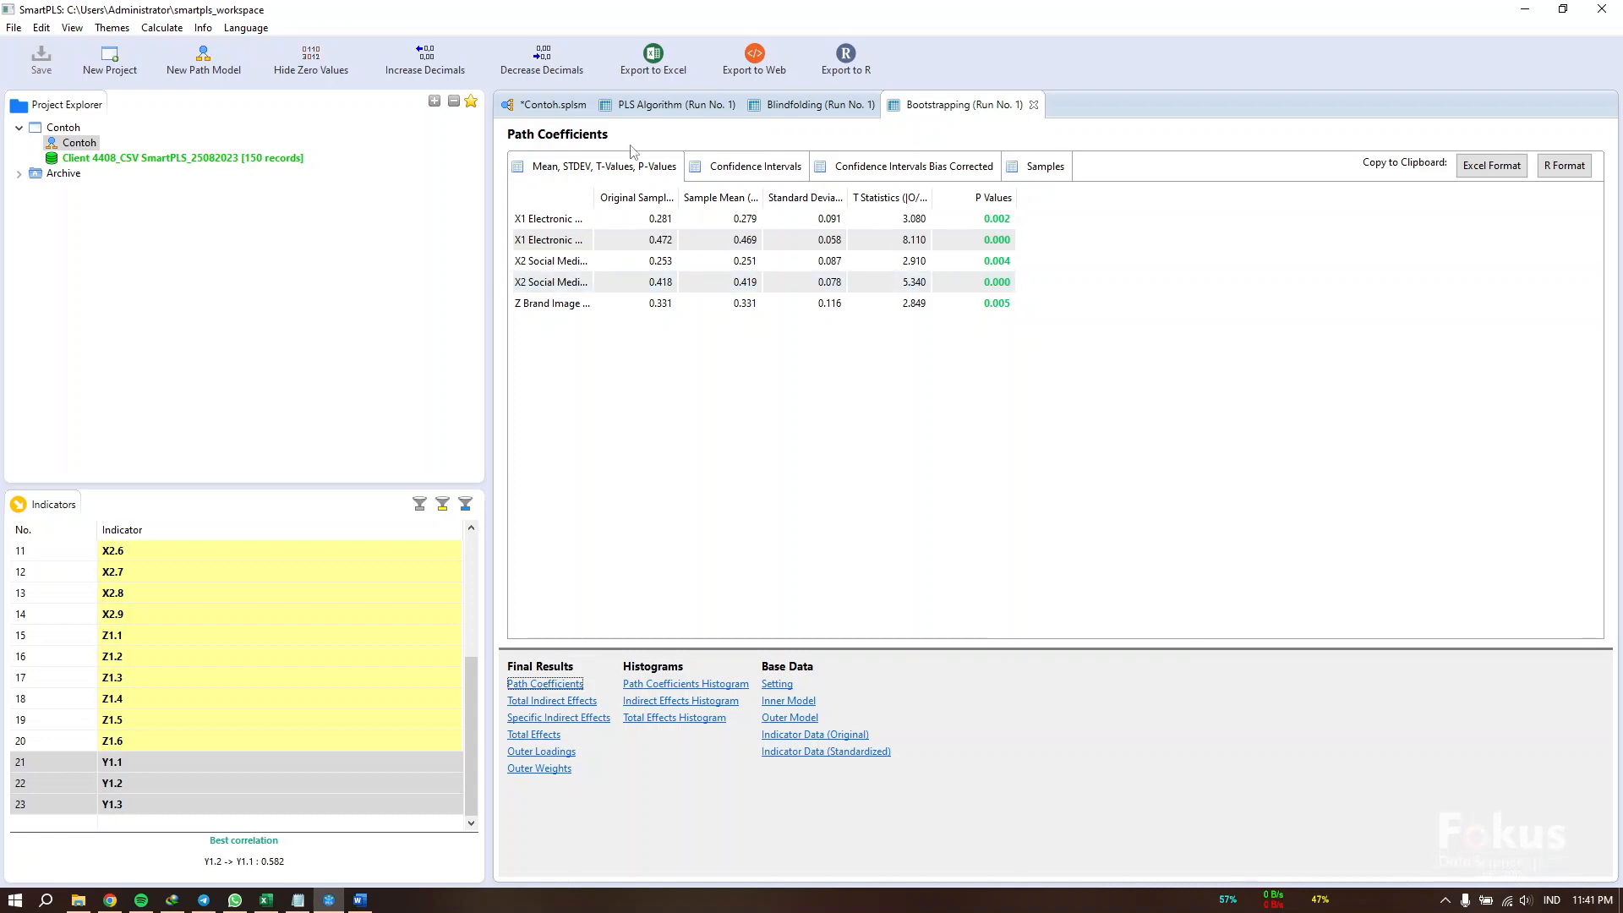
left_click_drag(593, 187, 860, 189)
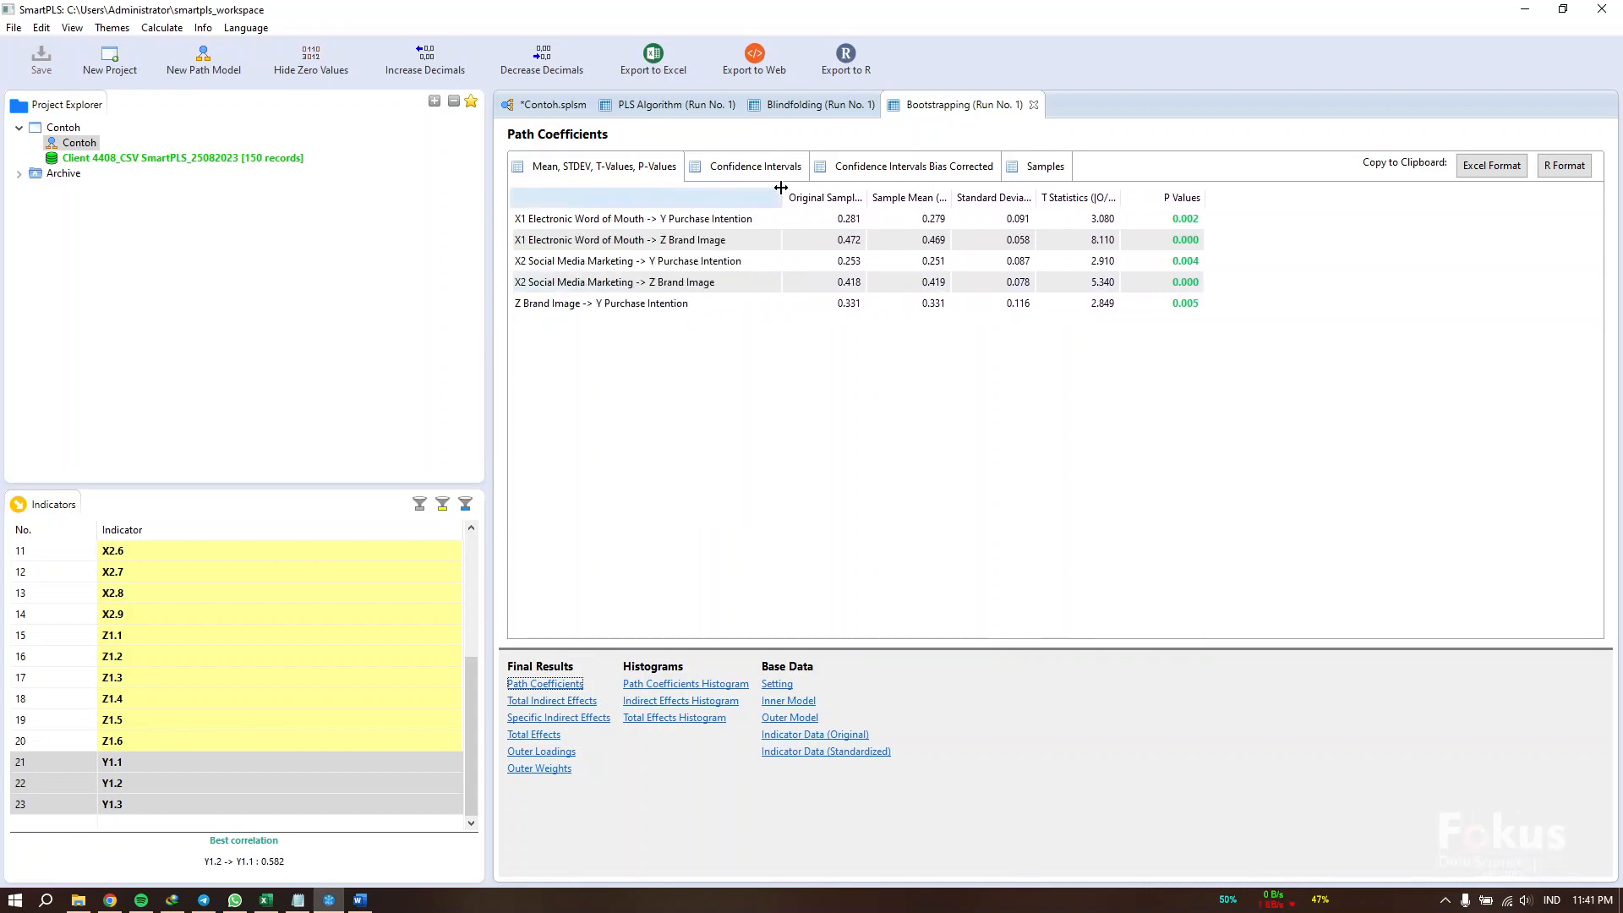
double_click(868, 191)
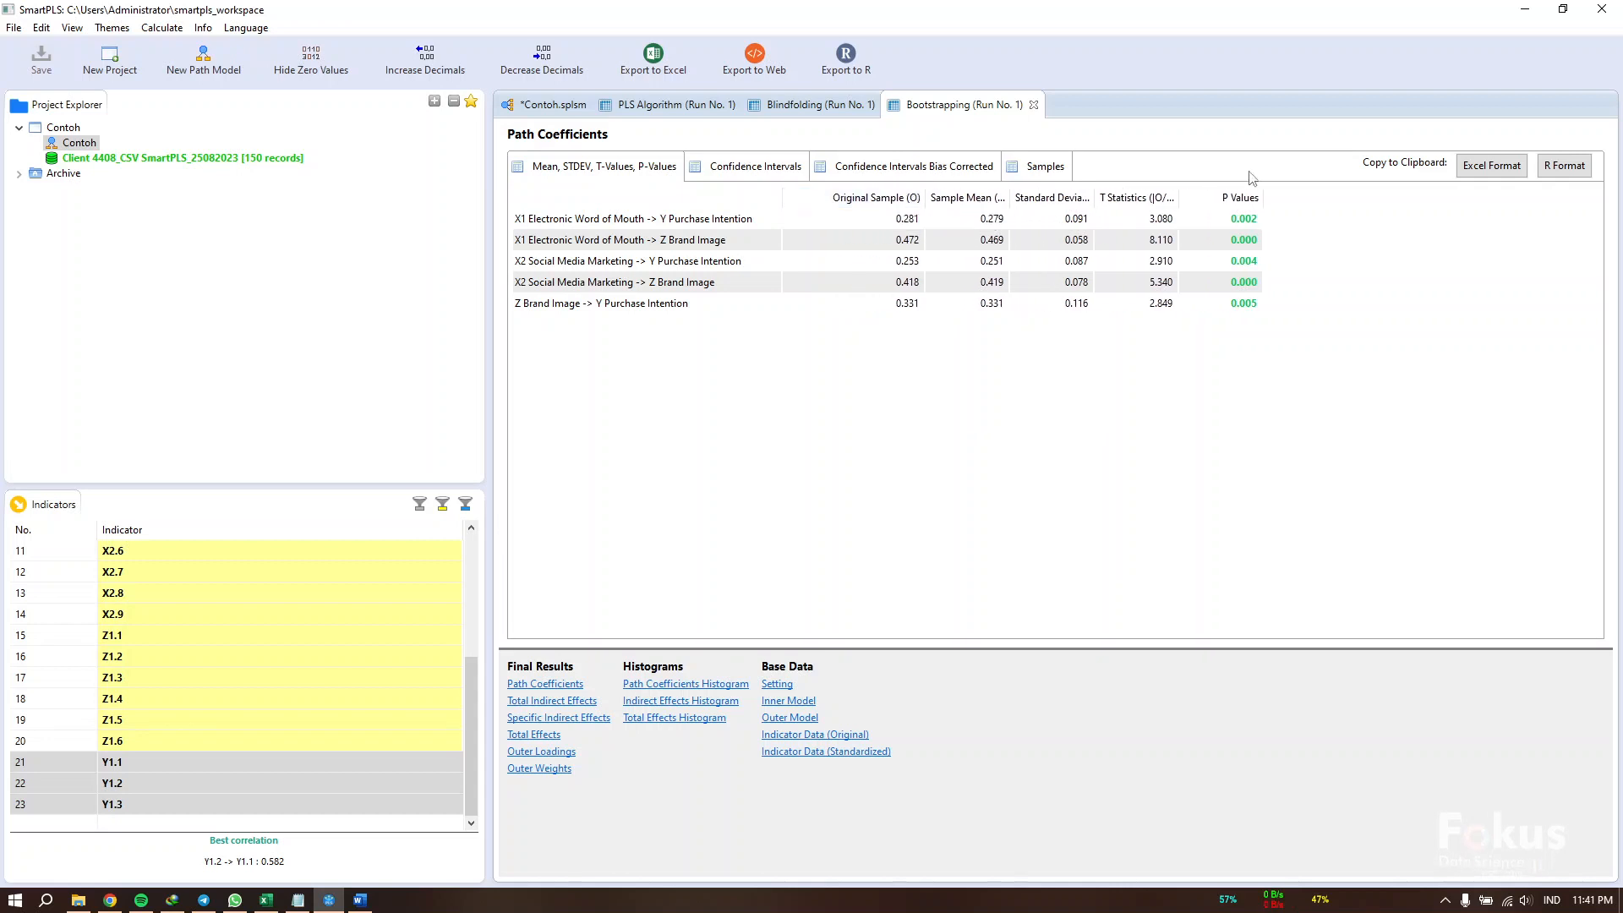
left_click_drag(1263, 192, 1297, 187)
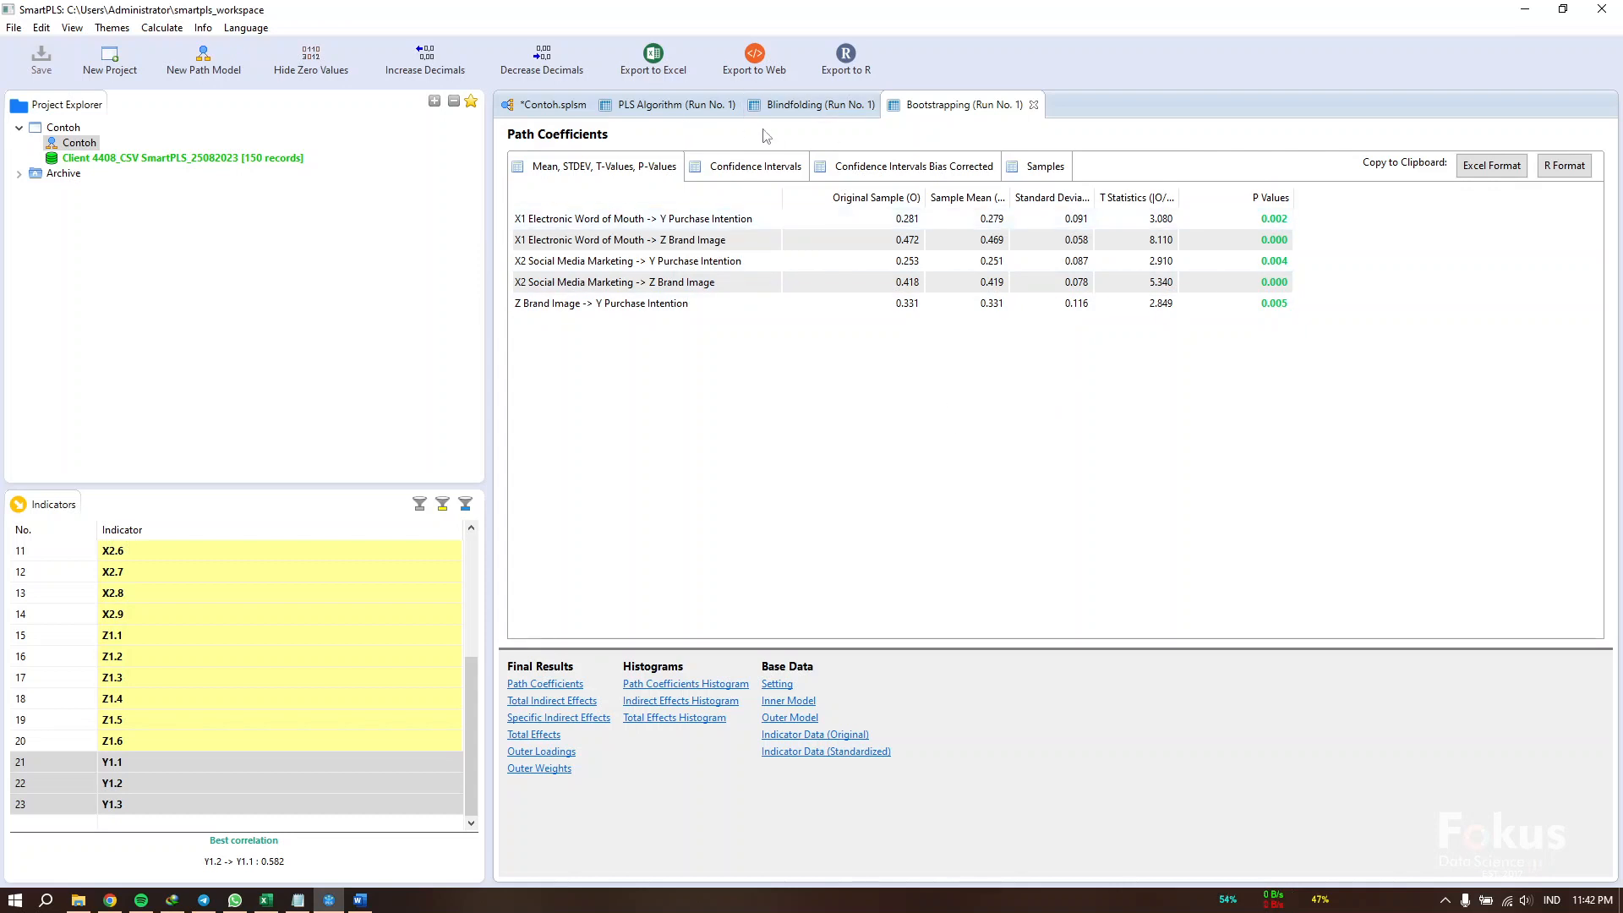
Step: Try exporting the PLS Algorithm report to Excel in US number format, cancelling at the choice of target file
left_click(545, 107)
left_click(814, 111)
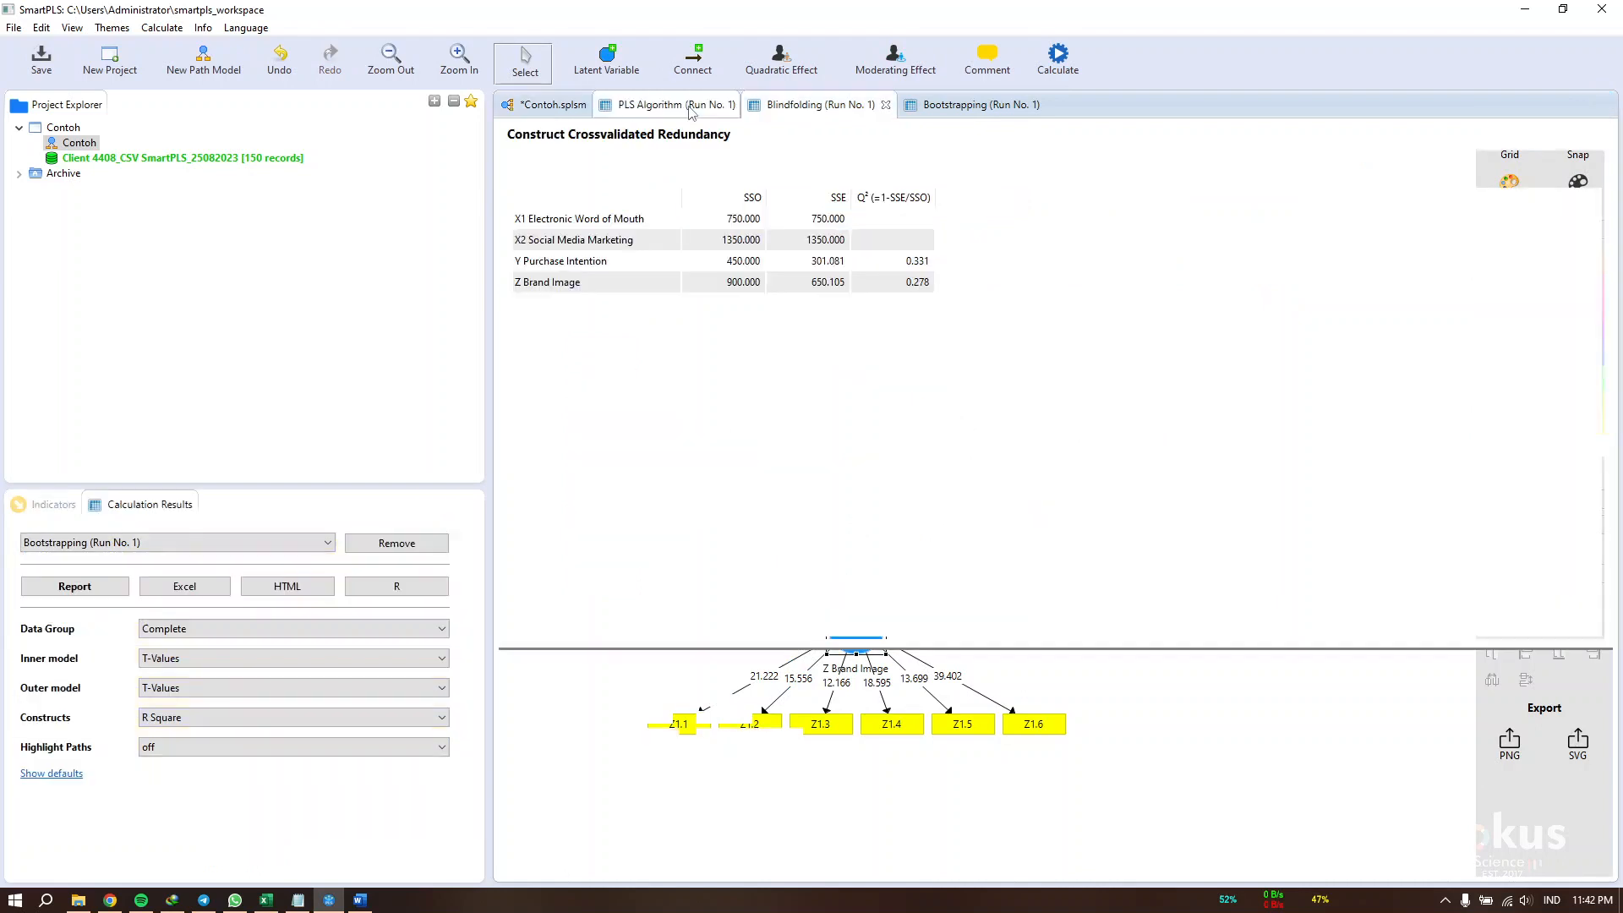
left_click(693, 108)
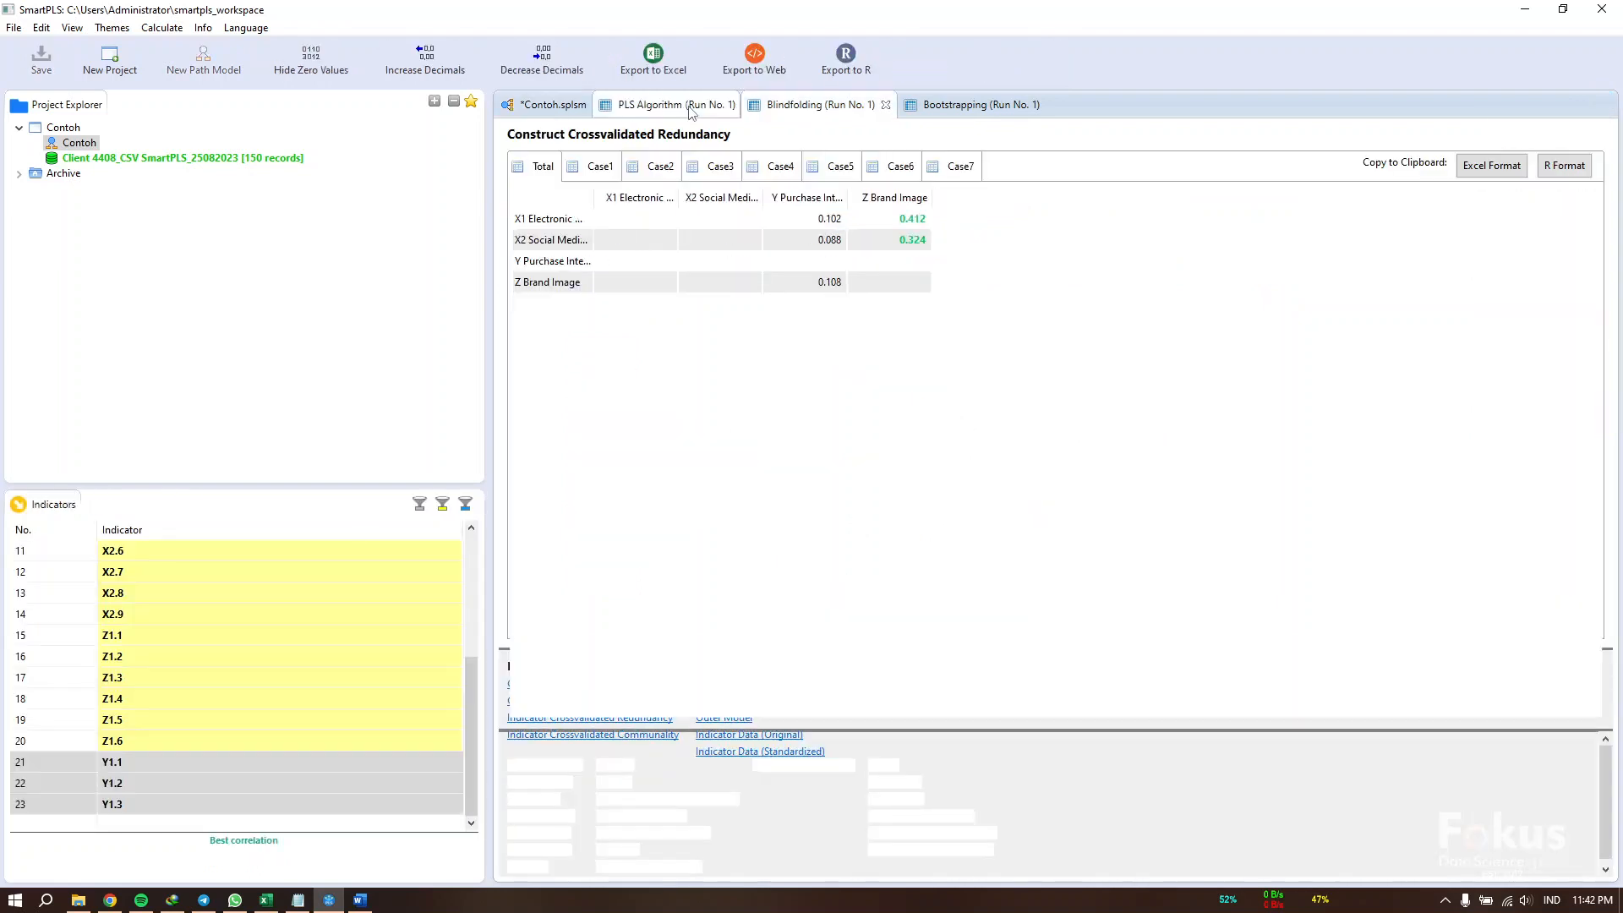
left_click(655, 67)
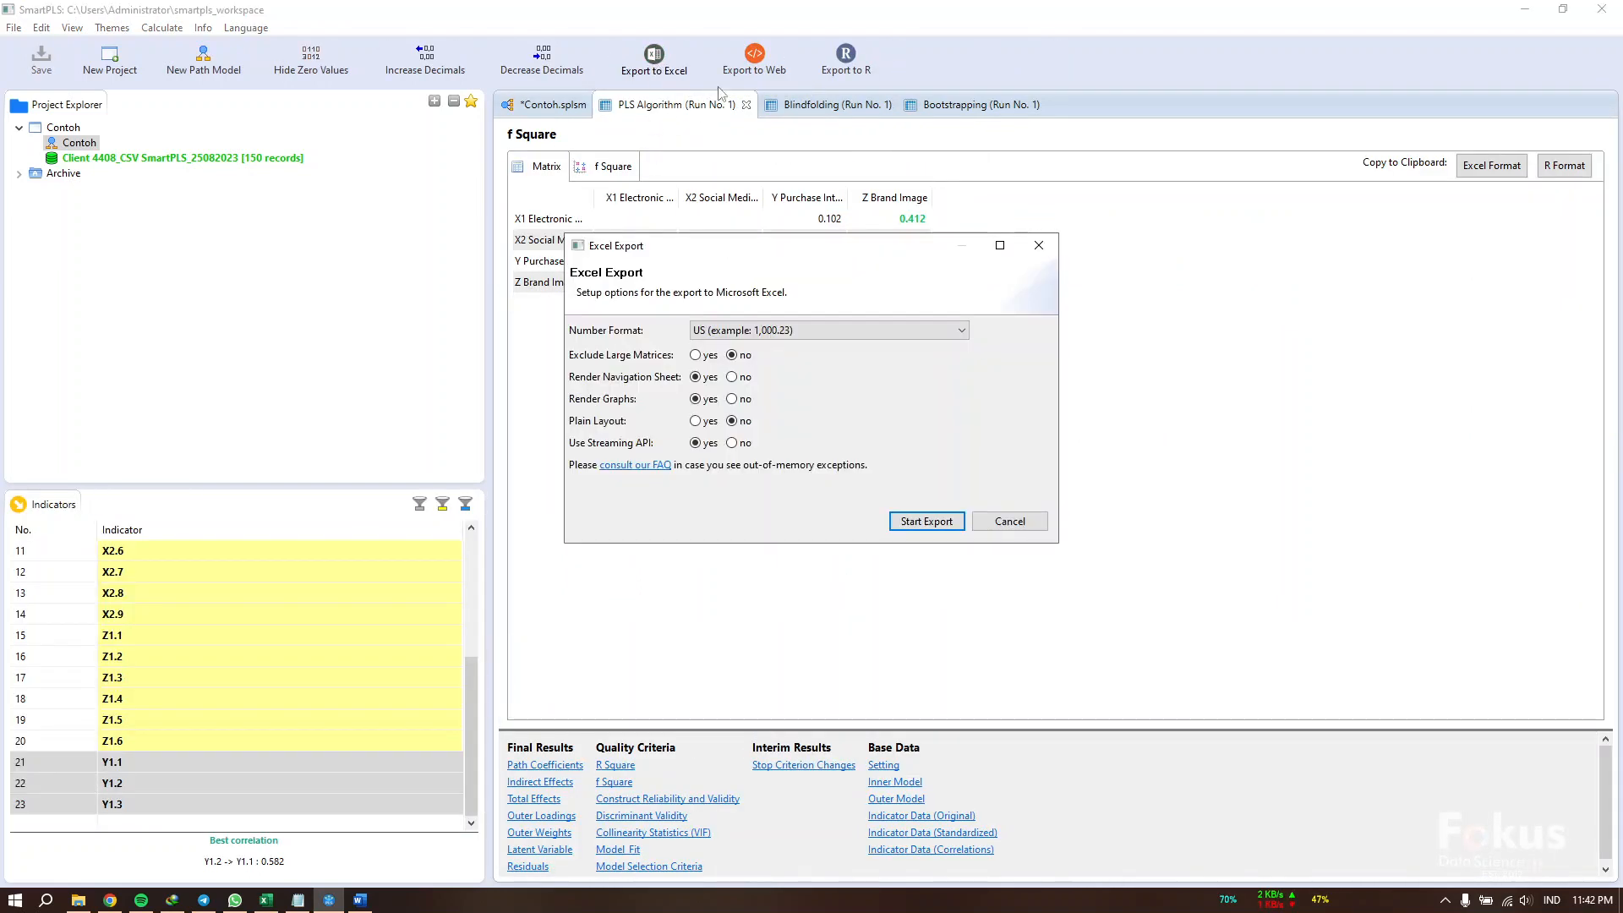
left_click(930, 522)
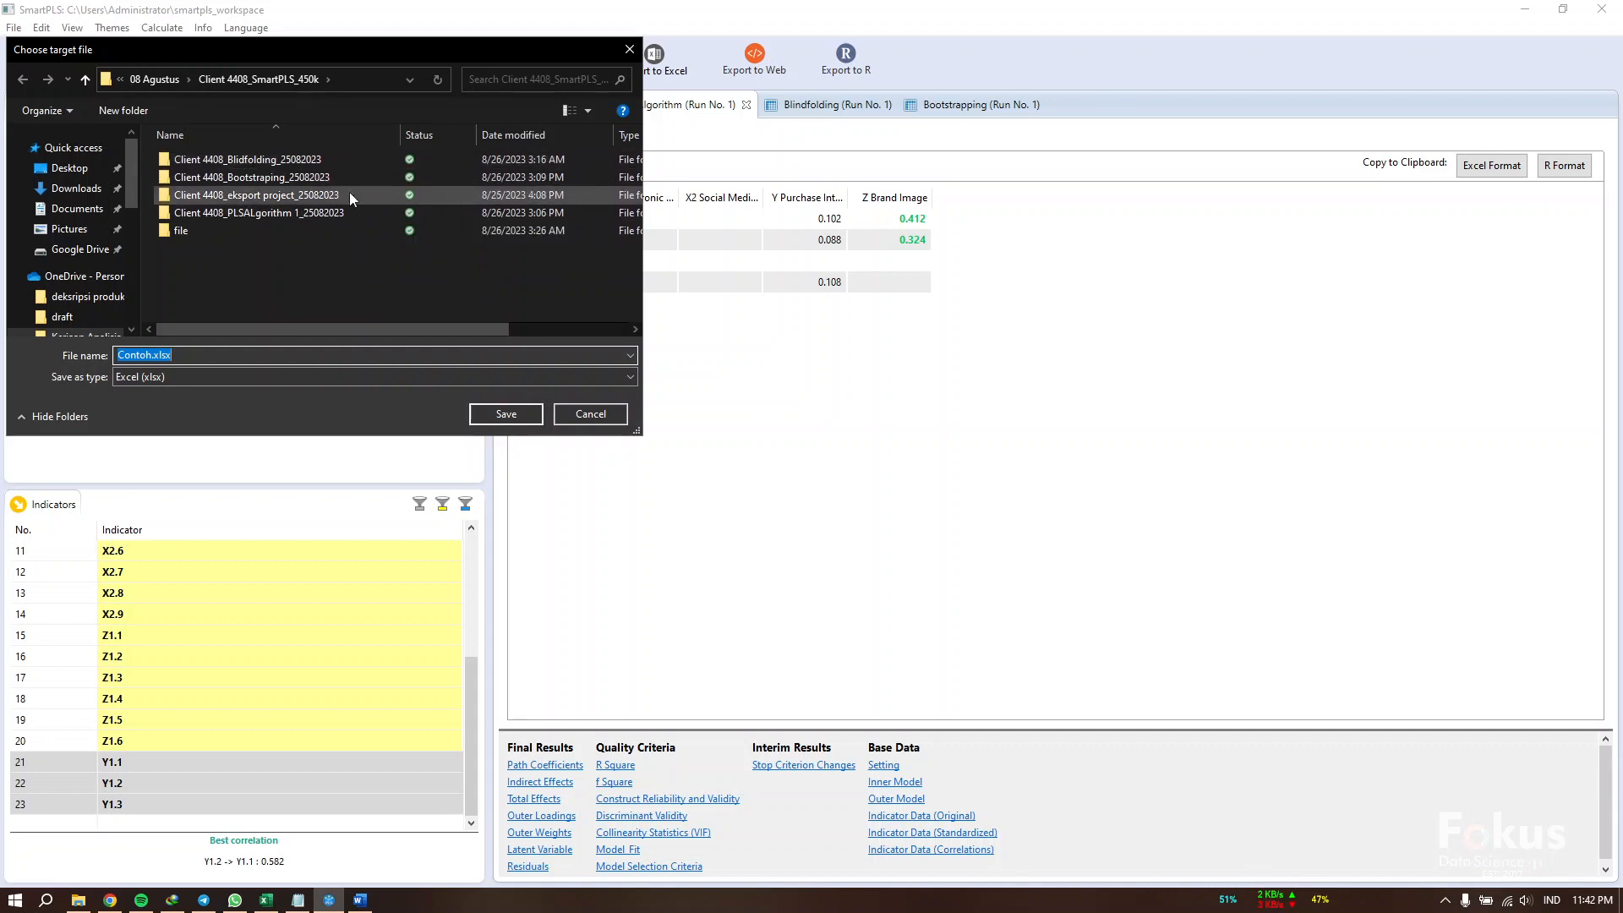
left_click(600, 416)
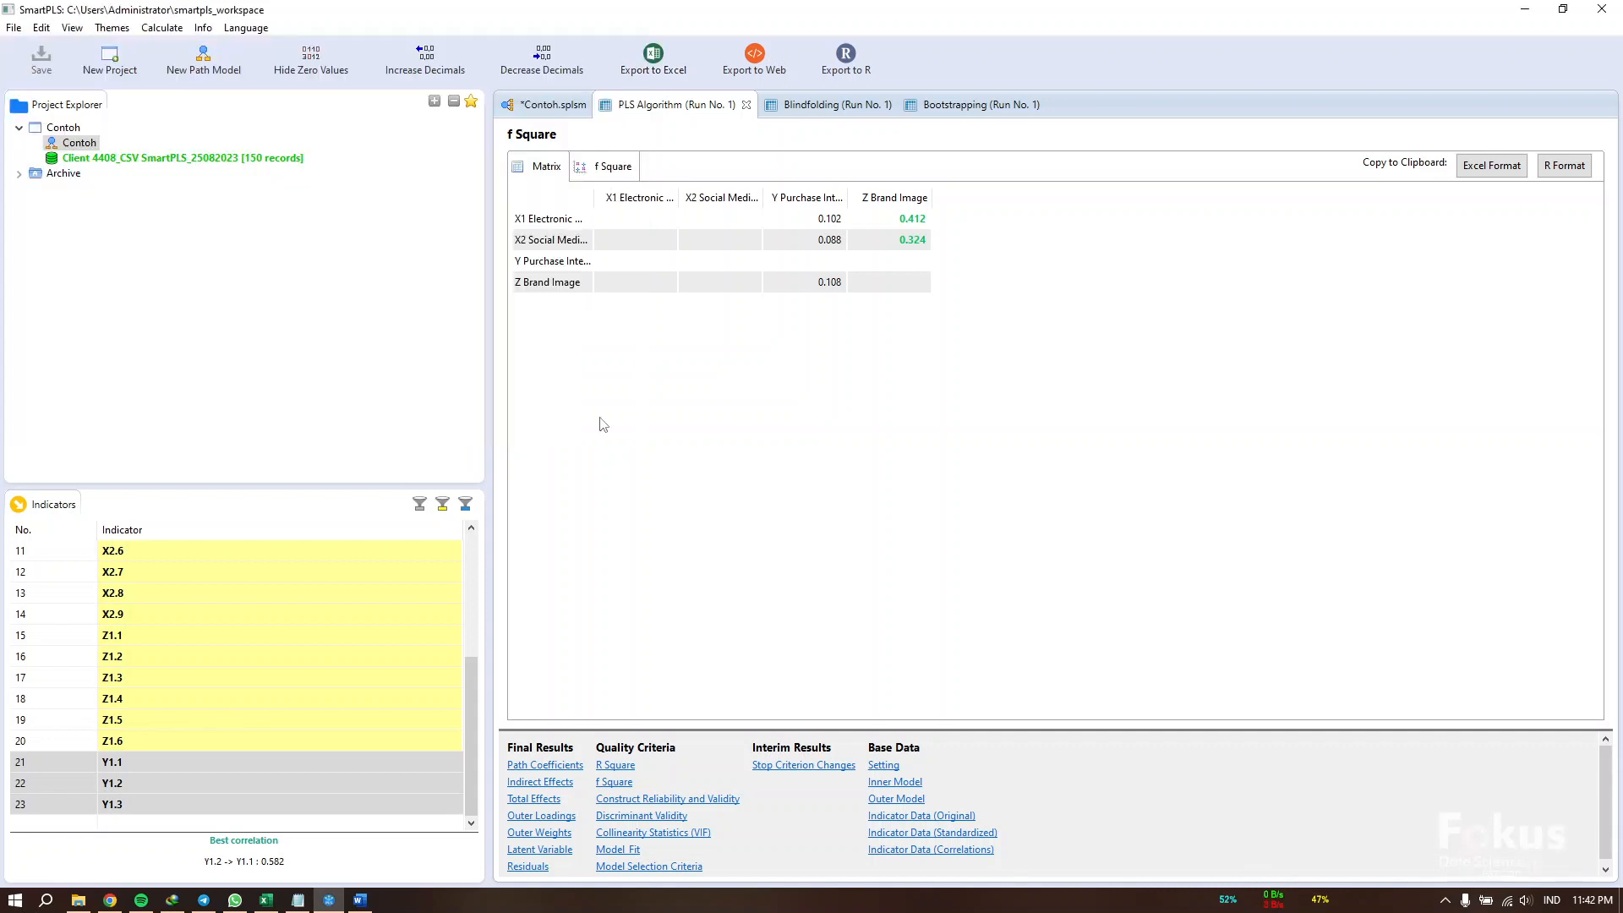
Step: Look through the Blindfolding and Bootstrapping reports and return to the Contoh path model diagram
left_click(793, 118)
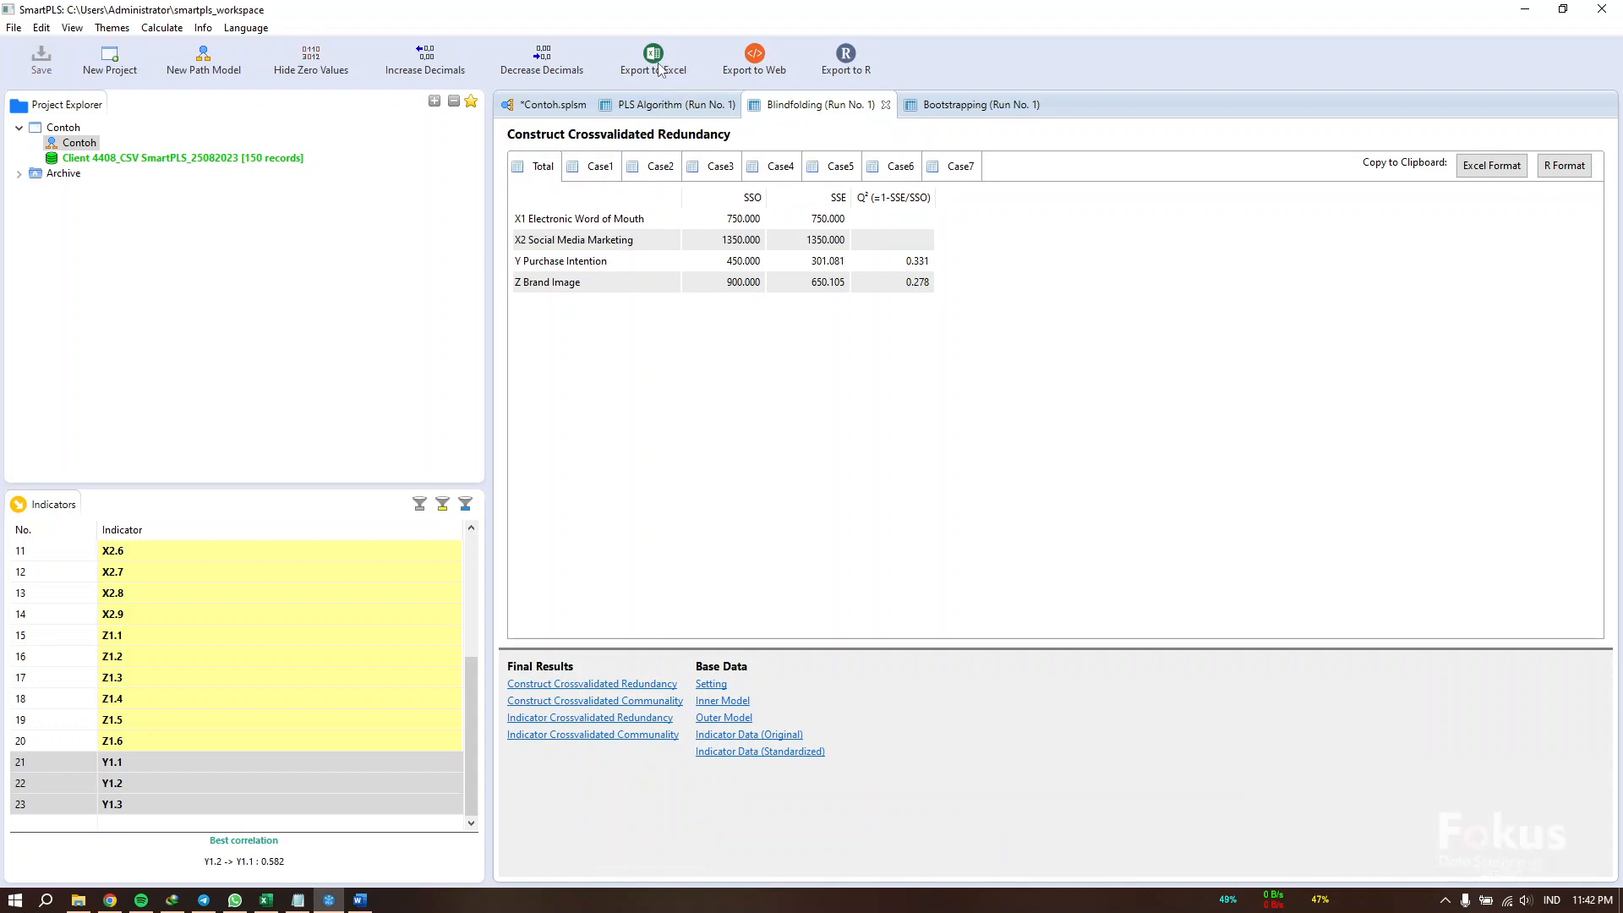
left_click(964, 104)
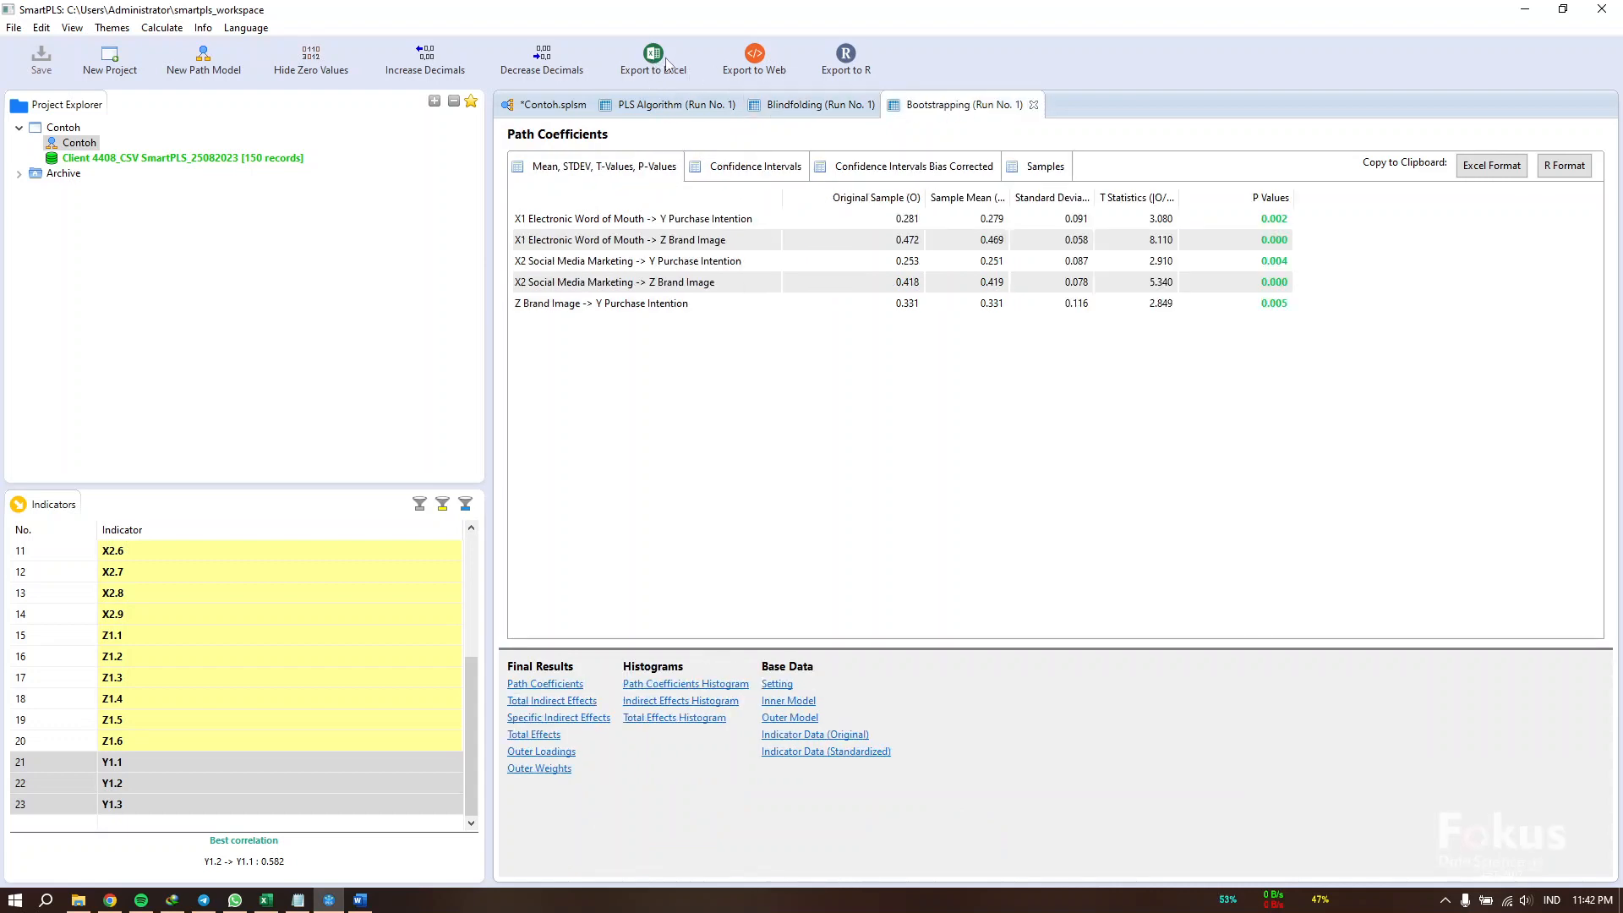
left_click(551, 104)
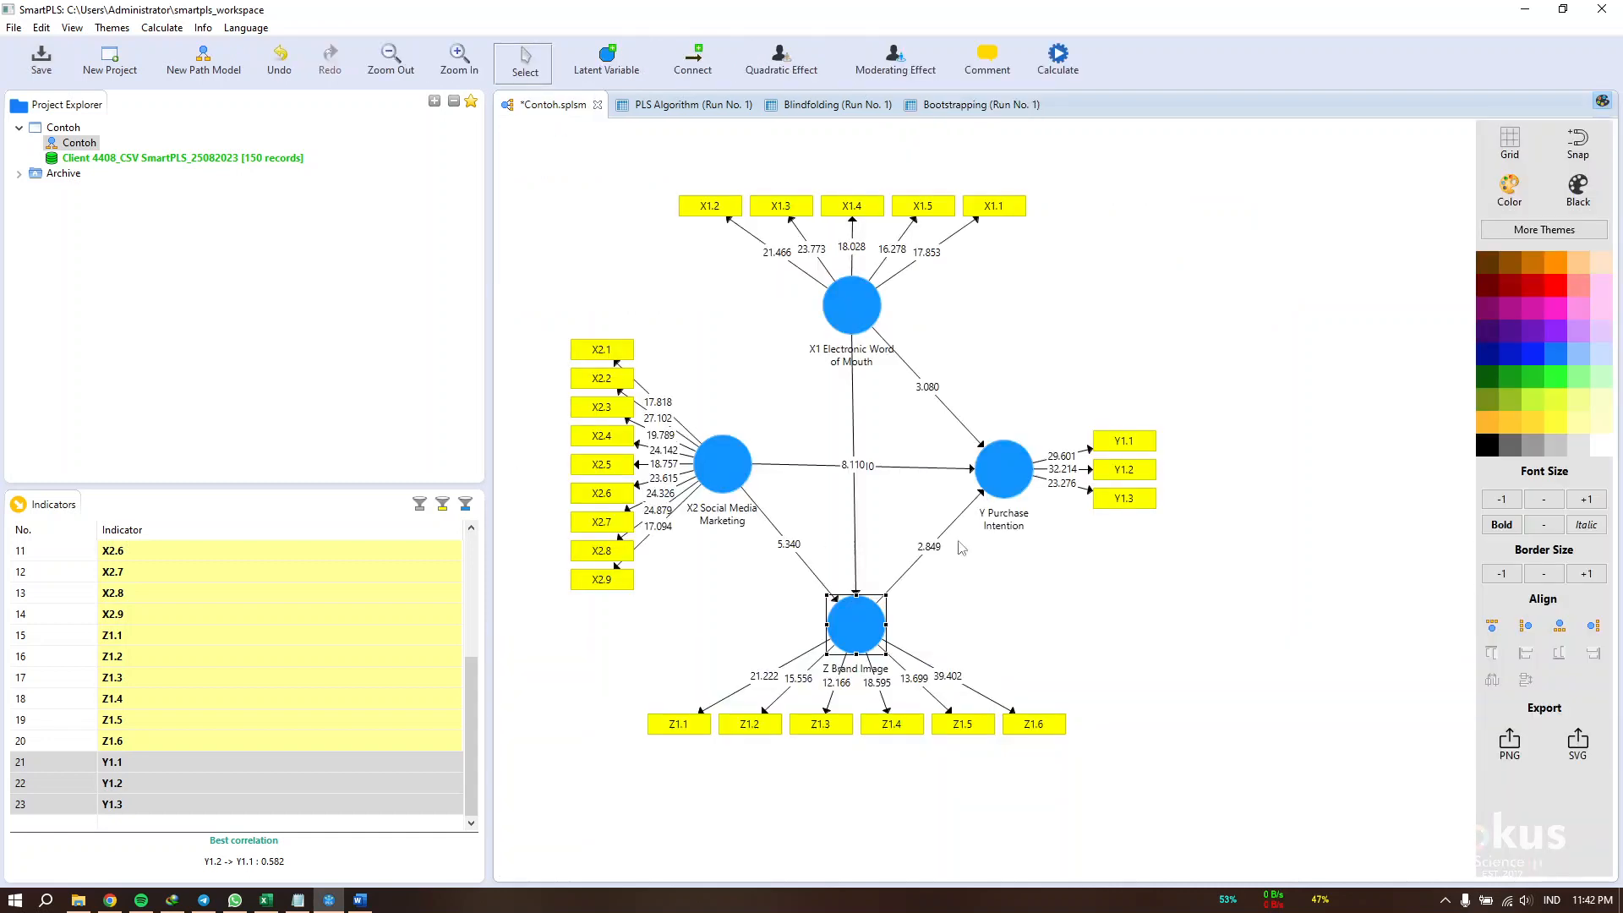